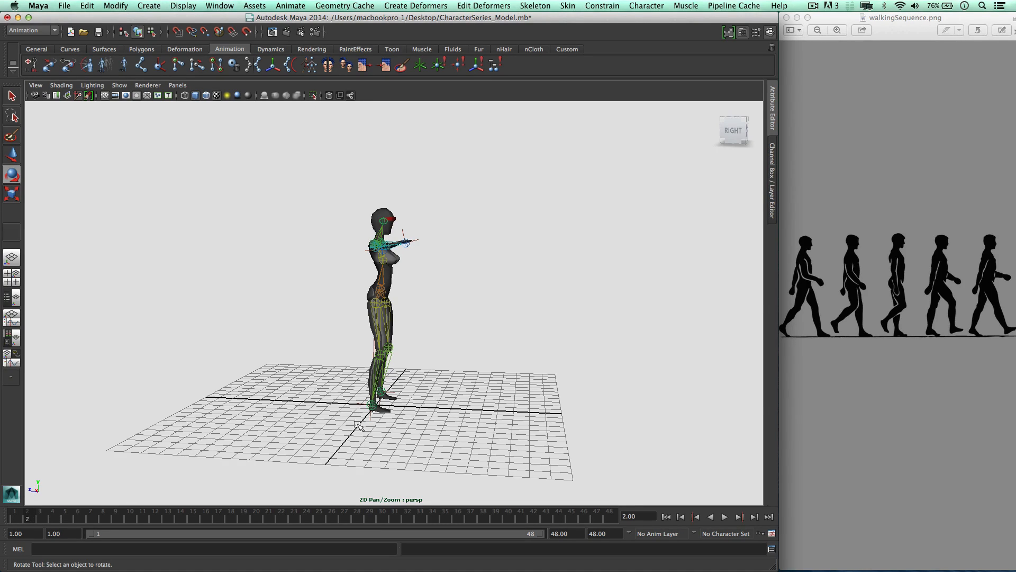
# Step: Move the left leg's IK handle back and slightly up in the side view to form the trailing leg, and key it at frame 2
pyautogui.click(373, 409)
pyautogui.keyDown('alt'); pyautogui.moveTo(395, 410); pyautogui.dragTo(416, 344); pyautogui.keyUp('alt')
pyautogui.press('w')
pyautogui.scroll(5, 438, 397)
pyautogui.click(35, 66)
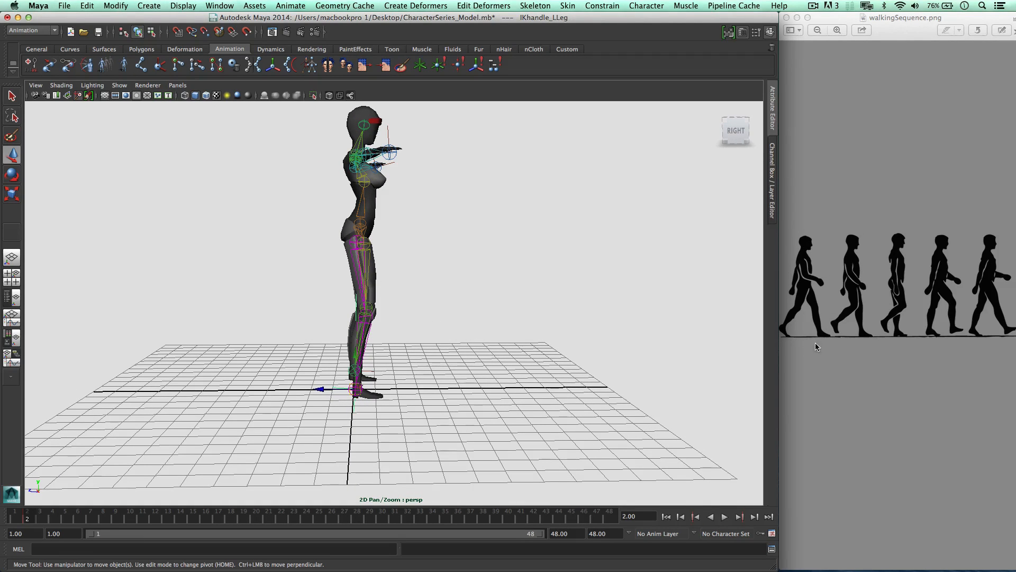
pyautogui.press('space')
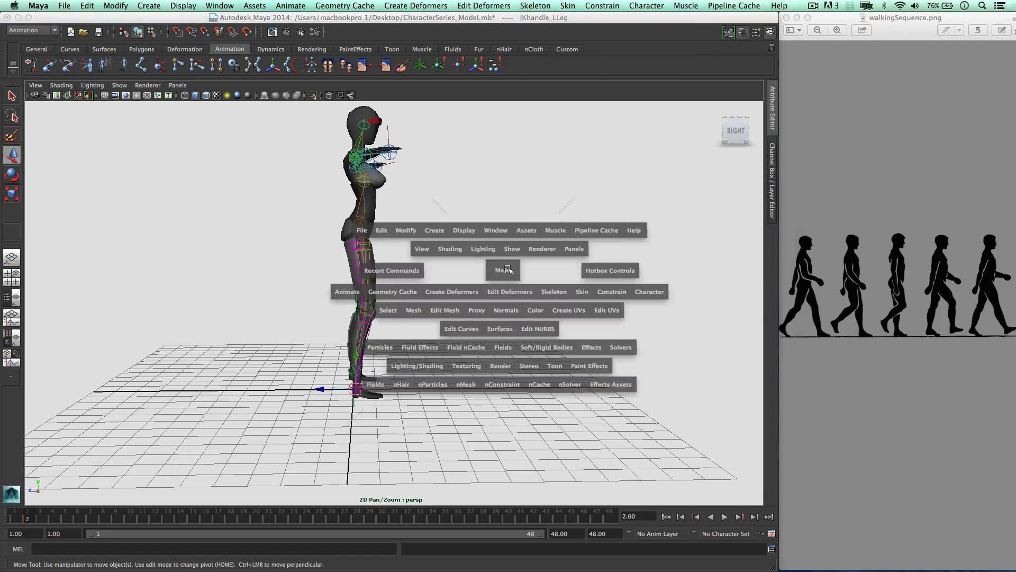
pyautogui.press('space')
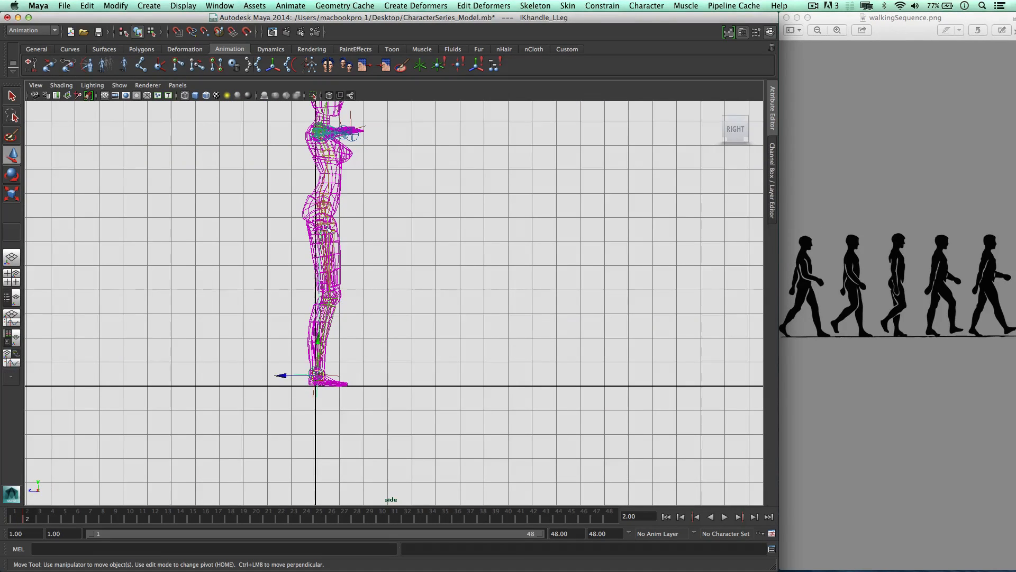
pyautogui.keyDown('alt'); pyautogui.moveTo(327, 229); pyautogui.dragTo(333, 245, button='middle'); pyautogui.keyUp('alt')
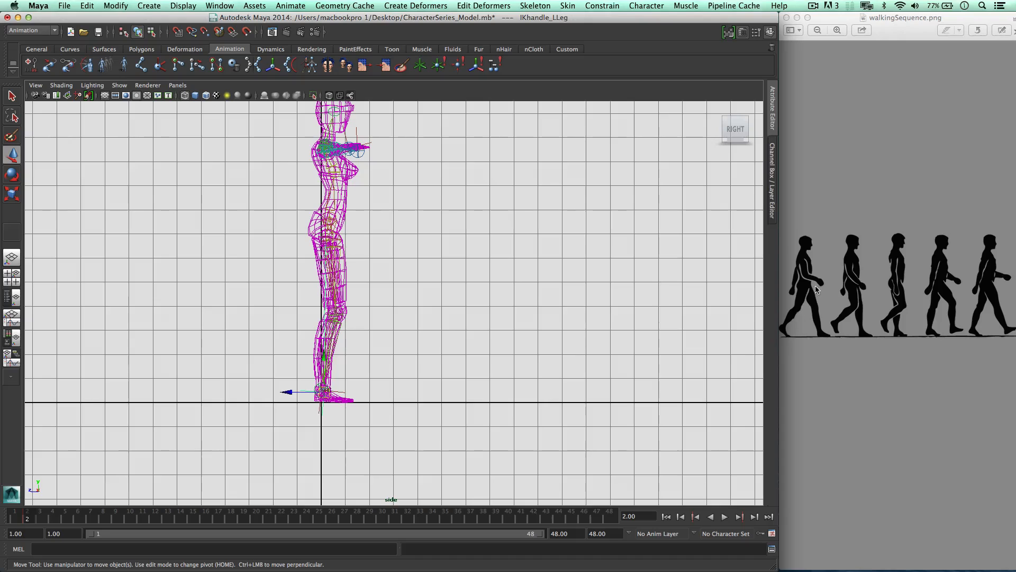
pyautogui.moveTo(282, 393); pyautogui.dragTo(272, 341)
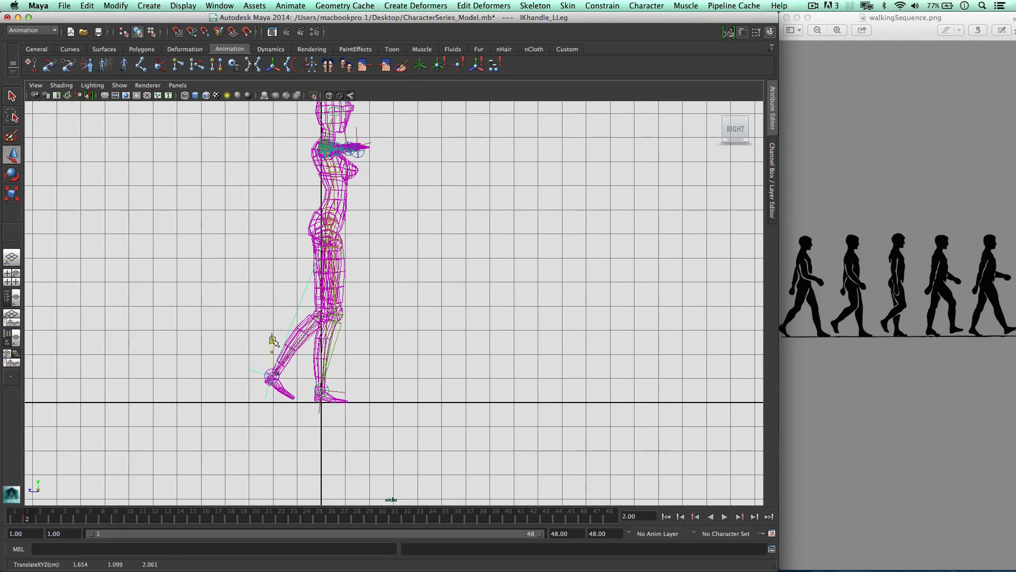
pyautogui.moveTo(248, 376); pyautogui.dragTo(231, 376)
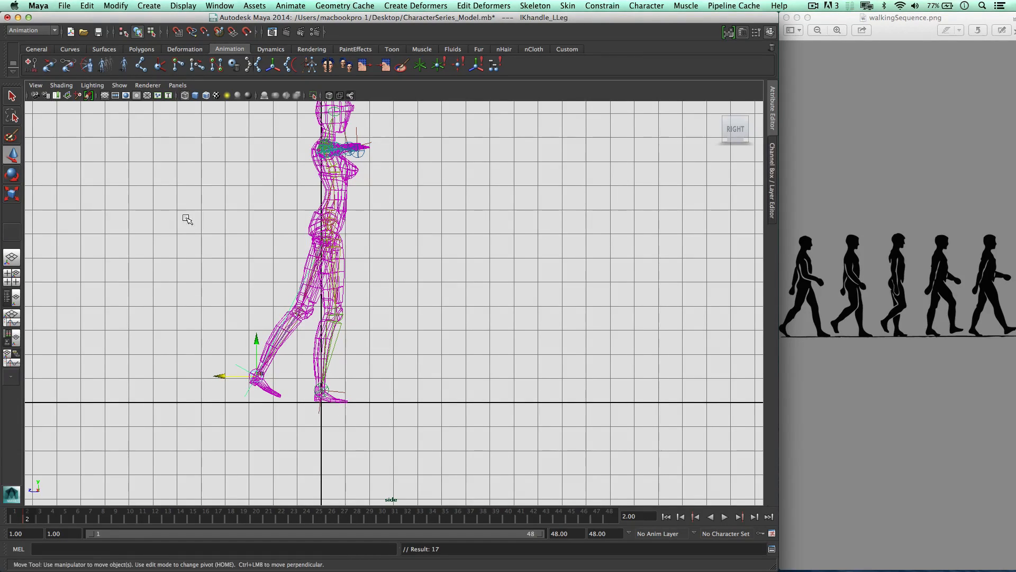
# Step: Select the left foot control and set a key on it at frame 2
pyautogui.click(247, 342)
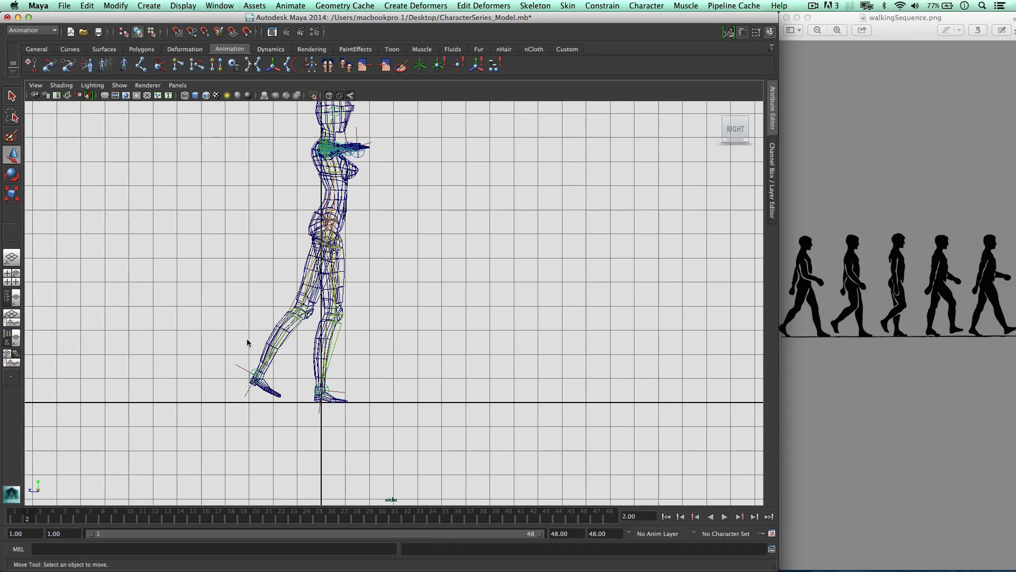
pyautogui.click(254, 368)
pyautogui.press('space')
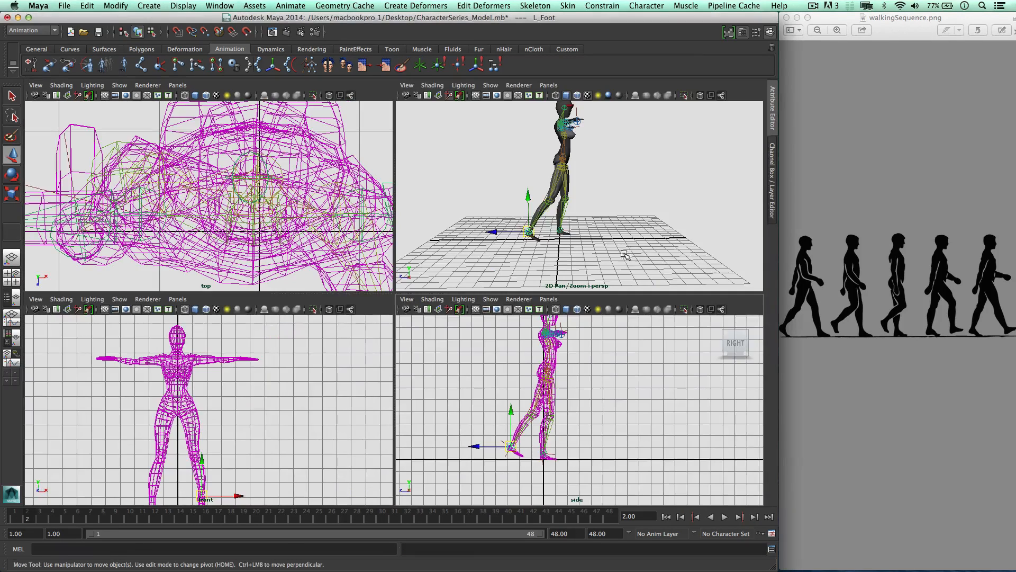
pyautogui.scroll(10, 550, 229)
pyautogui.keyDown('alt'); pyautogui.moveTo(561, 209); pyautogui.dragTo(620, 173, button='middle'); pyautogui.keyUp('alt')
pyautogui.scroll(-6, 609, 180)
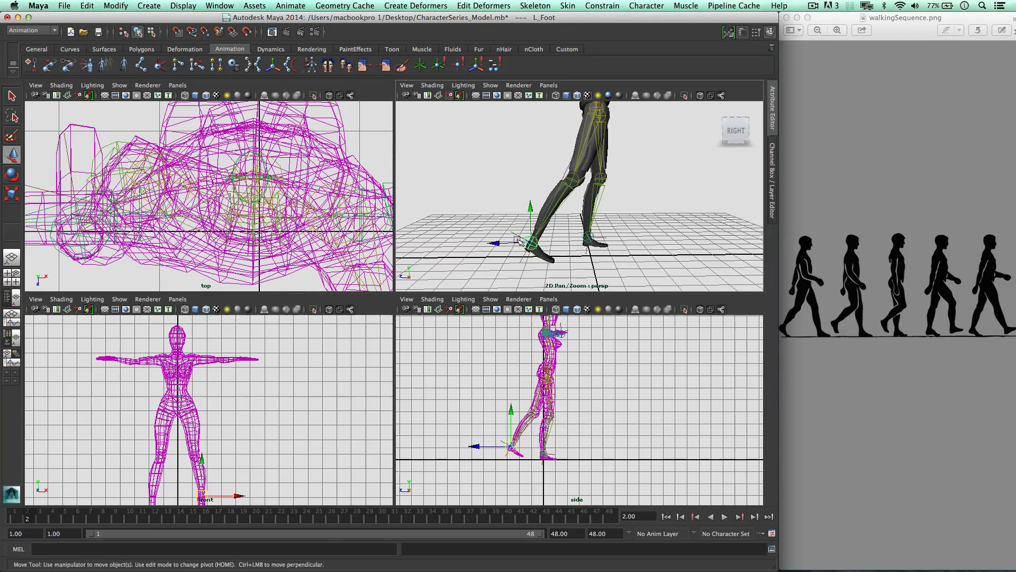
pyautogui.keyDown('alt'); pyautogui.moveTo(519, 241); pyautogui.dragTo(538, 197, button='middle'); pyautogui.keyUp('alt')
pyautogui.scroll(4, 537, 197)
pyautogui.scroll(2, 534, 198)
pyautogui.press('s')
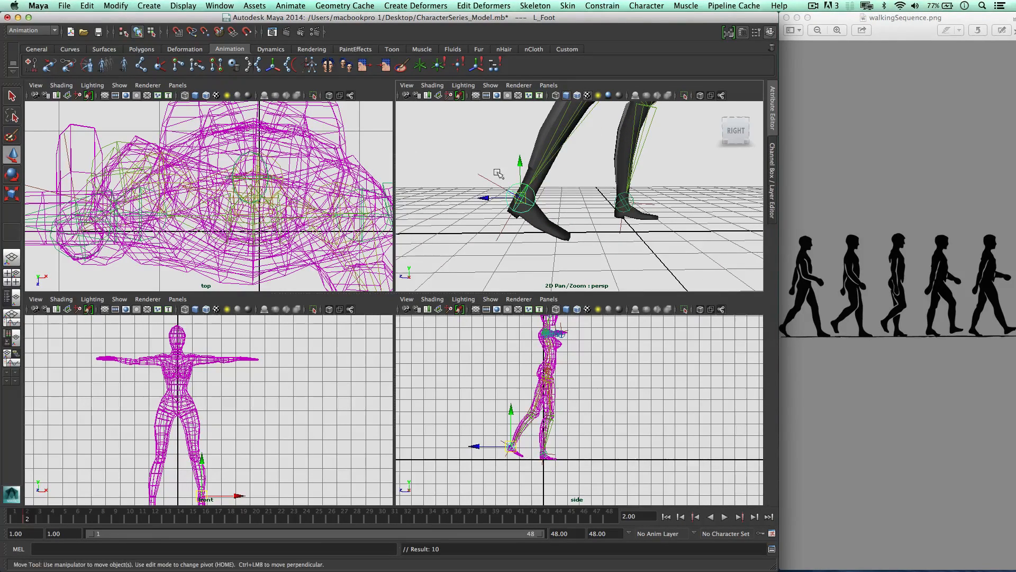
# Step: Rotate the left foot so its toes point further down, to about -32.7, 1.2, -8.6 degrees, and key it at frame 2
pyautogui.press('e')
pyautogui.moveTo(517, 154); pyautogui.dragTo(548, 155)
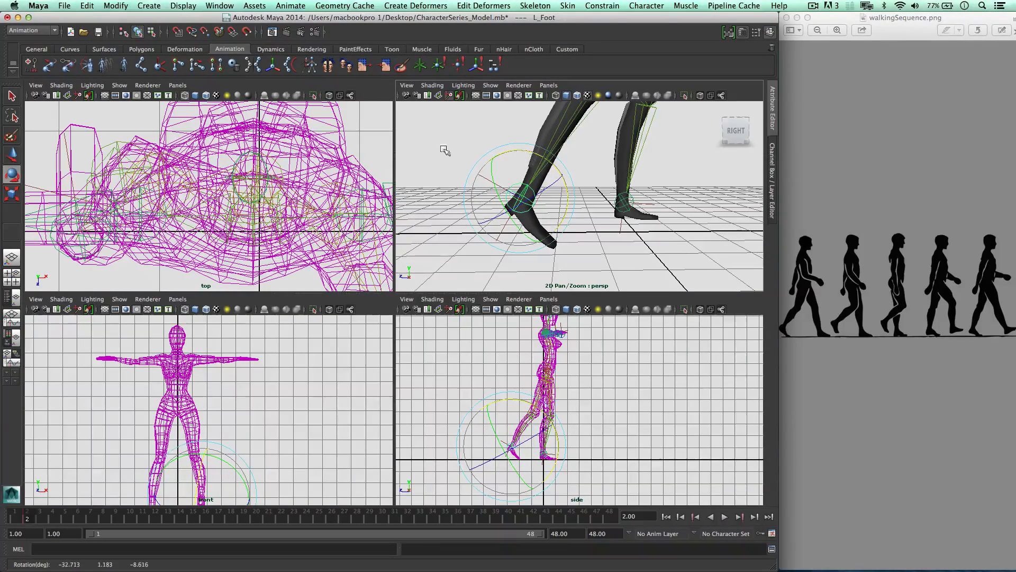
pyautogui.click(33, 64)
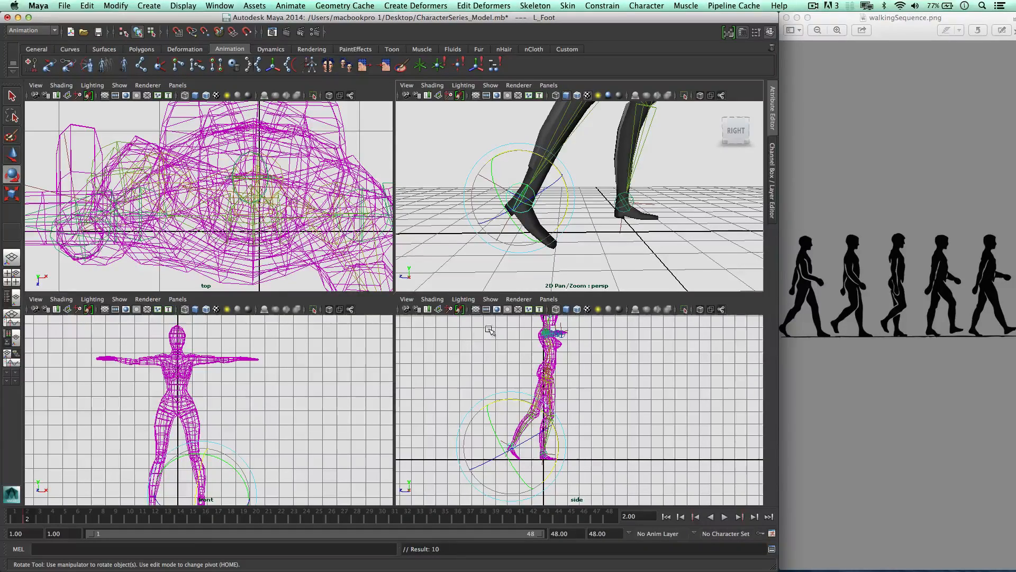
# Step: Move the right leg's IK handle forward to about -1.48 cm in Z to form the leading leg of the stride
pyautogui.scroll(-5, 569, 231)
pyautogui.scroll(3, 574, 201)
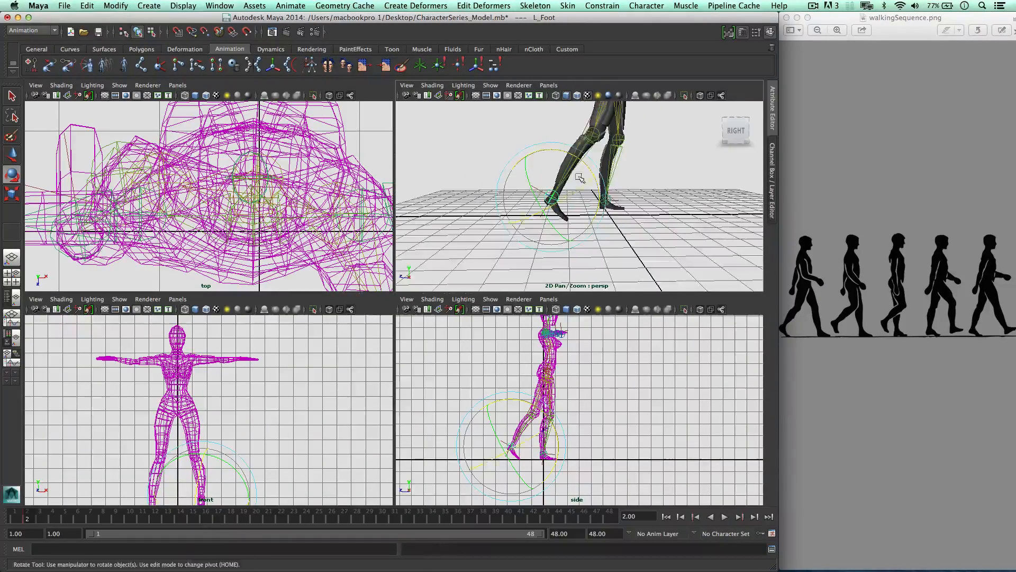
pyautogui.keyDown('alt'); pyautogui.moveTo(563, 146); pyautogui.dragTo(528, 175, button='middle'); pyautogui.keyUp('alt')
pyautogui.scroll(-3, 516, 180)
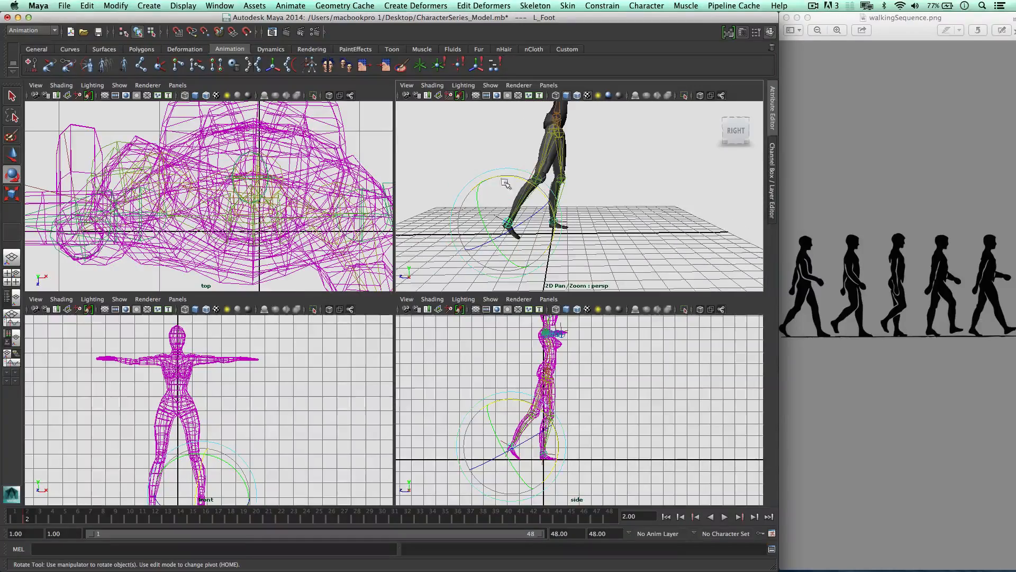
pyautogui.keyDown('alt'); pyautogui.moveTo(553, 124); pyautogui.dragTo(525, 164, button='middle'); pyautogui.keyUp('alt')
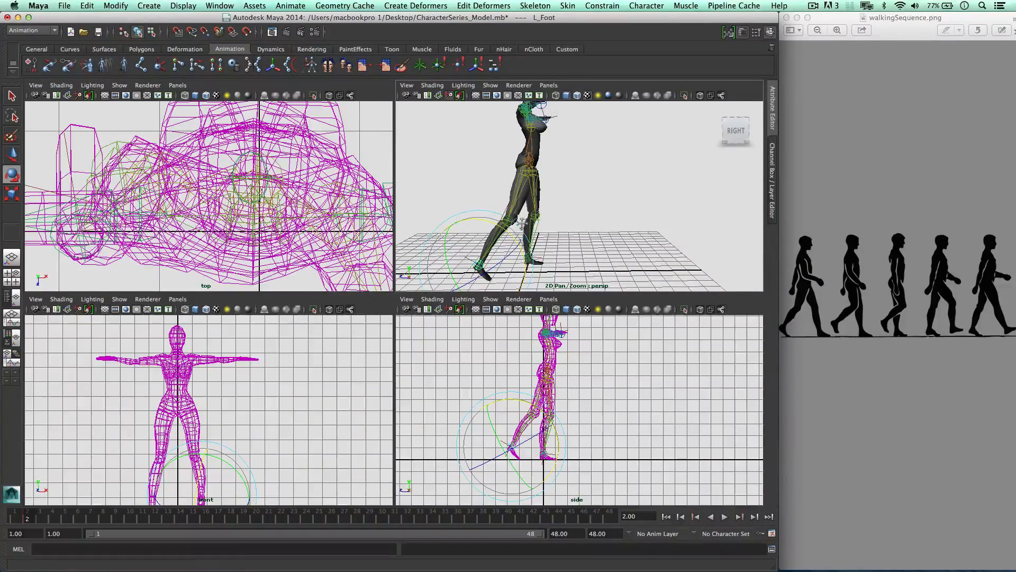
pyautogui.keyDown('alt'); pyautogui.moveTo(534, 230); pyautogui.dragTo(534, 192, button='middle'); pyautogui.keyUp('alt')
pyautogui.scroll(5, 534, 192)
pyautogui.keyDown('alt'); pyautogui.moveTo(525, 191); pyautogui.dragTo(544, 197); pyautogui.keyUp('alt')
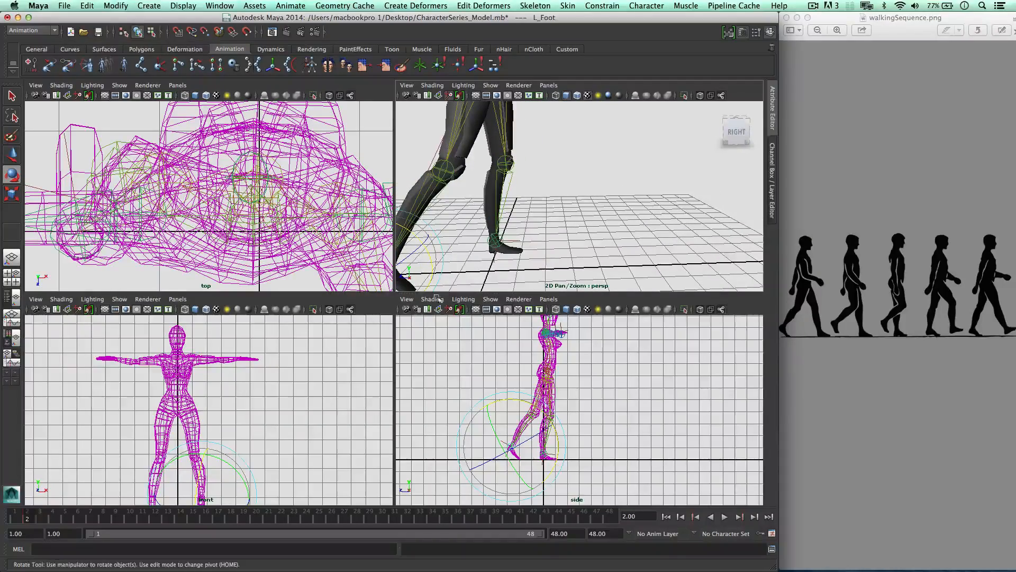
pyautogui.keyDown('alt'); pyautogui.moveTo(592, 411); pyautogui.dragTo(563, 353, button='middle'); pyautogui.keyUp('alt')
pyautogui.click(498, 262)
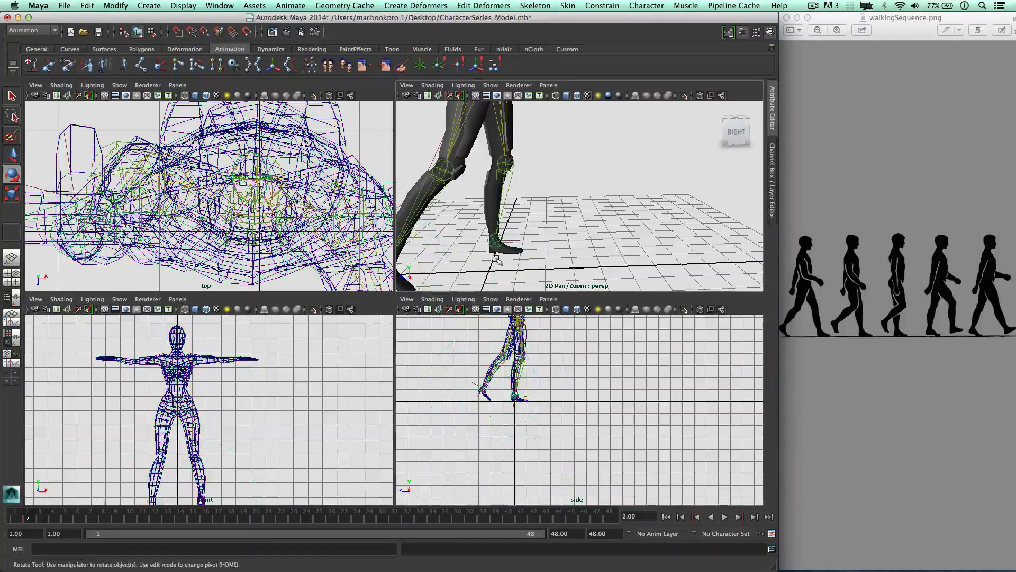
pyautogui.click(496, 249)
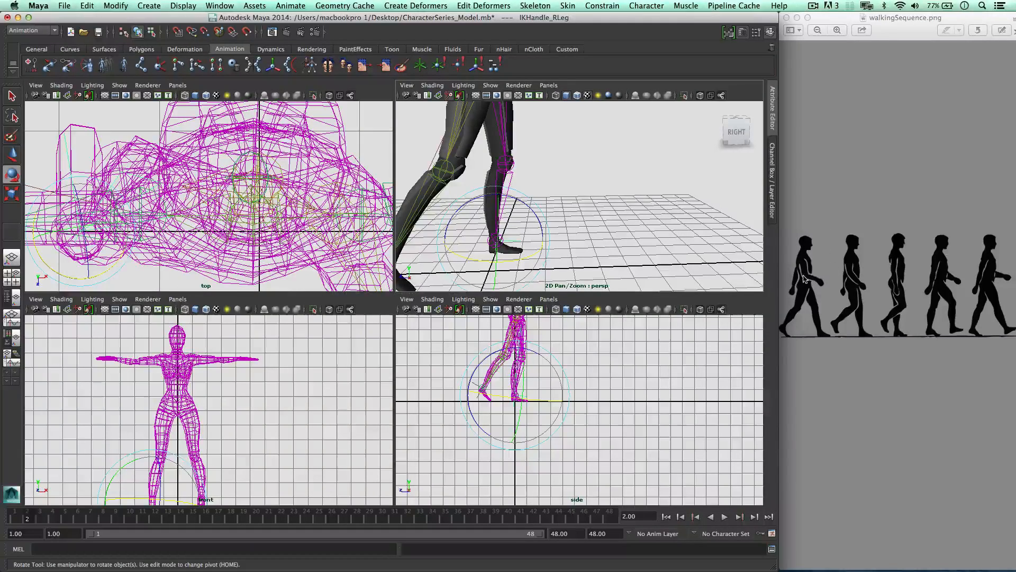
pyautogui.moveTo(556, 397); pyautogui.dragTo(564, 379)
pyautogui.keyDown('alt'); pyautogui.moveTo(556, 399); pyautogui.dragTo(560, 371, button='middle'); pyautogui.keyUp('alt')
pyautogui.press('w')
pyautogui.scroll(4, 557, 378)
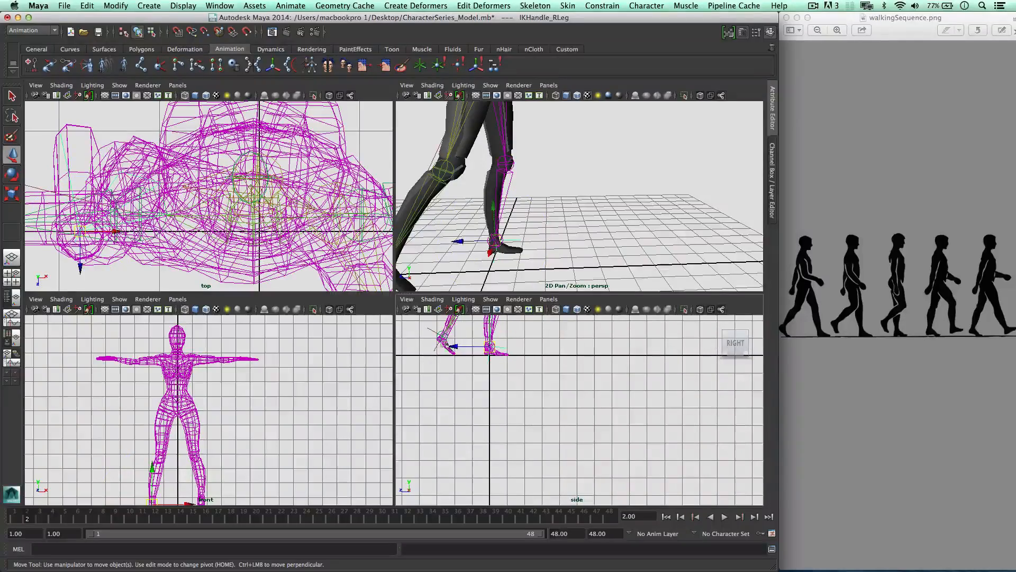
pyautogui.moveTo(459, 345); pyautogui.dragTo(491, 345)
pyautogui.keyDown('alt'); pyautogui.moveTo(524, 348); pyautogui.dragTo(574, 404, button='middle'); pyautogui.keyUp('alt')
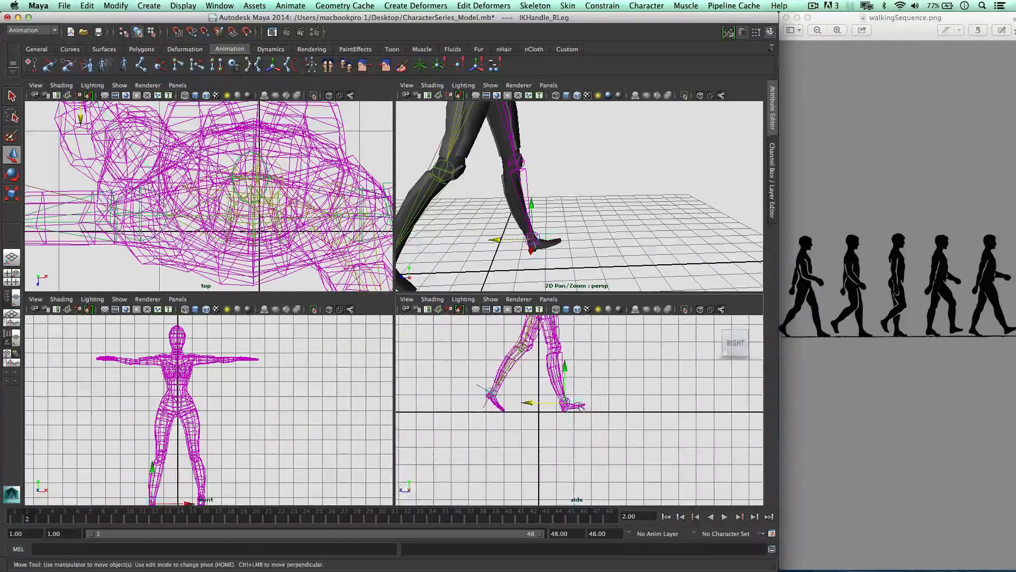
# Step: Adjust the height of the right leg's IK handle to about 0.6 cm and key it at frame 2
pyautogui.moveTo(565, 372); pyautogui.dragTo(565, 373)
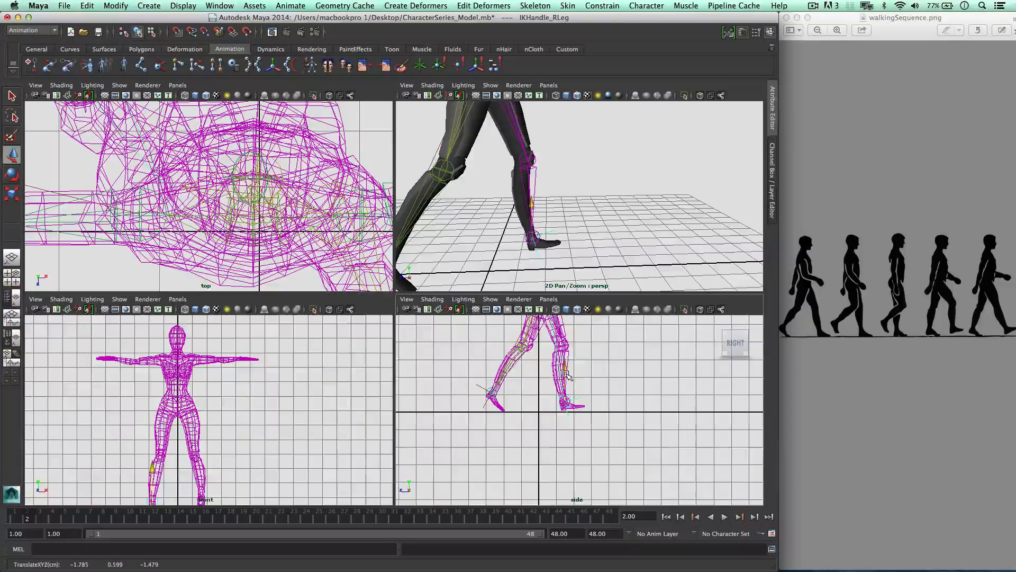
pyautogui.keyDown('alt'); pyautogui.moveTo(603, 222); pyautogui.dragTo(577, 222); pyautogui.keyUp('alt')
pyautogui.keyDown('alt'); pyautogui.moveTo(577, 223); pyautogui.dragTo(609, 227, button='right'); pyautogui.keyUp('alt')
pyautogui.moveTo(571, 371); pyautogui.dragTo(565, 369)
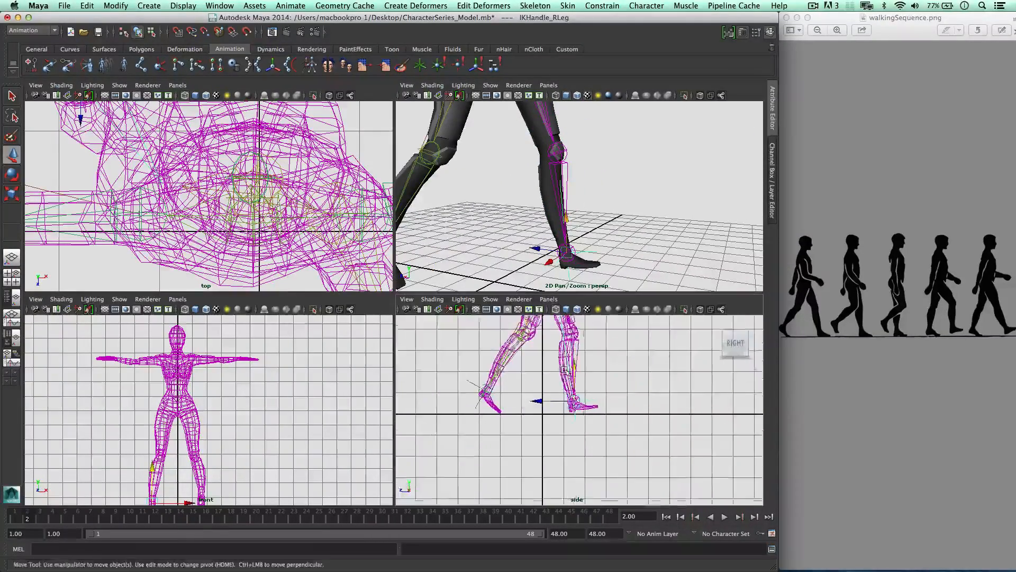
pyautogui.scroll(3, 556, 371)
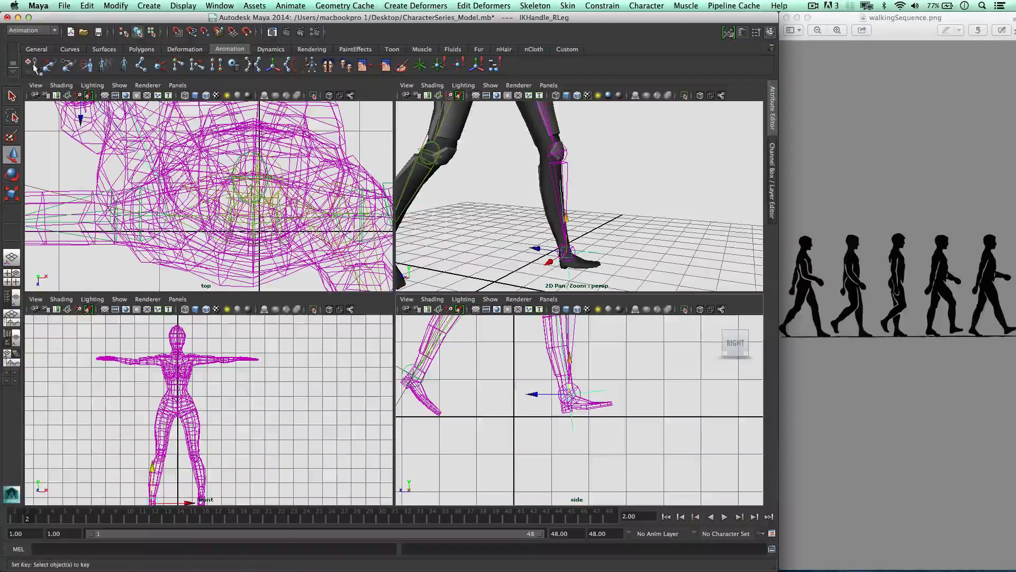
pyautogui.press('s')
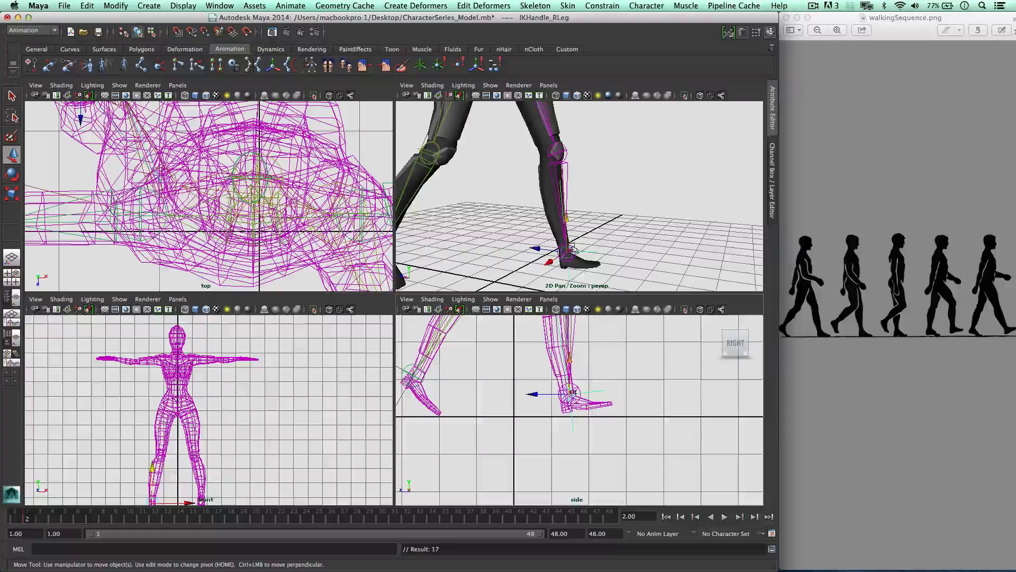
# Step: Rotate the right foot about 19.6 degrees in Z to tilt its toes down, and key it at frame 2
pyautogui.click(571, 246)
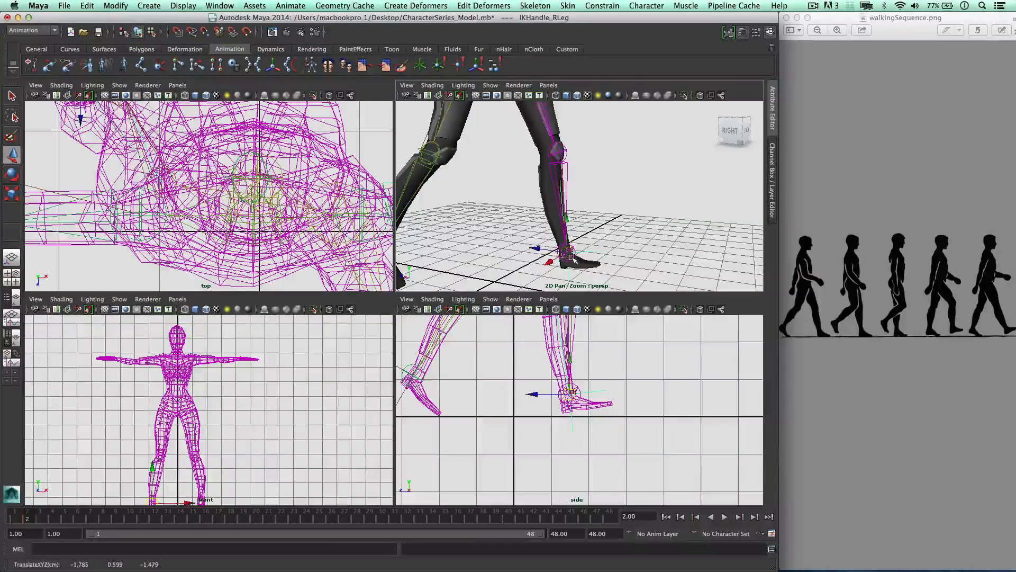
pyautogui.click(624, 249)
pyautogui.click(565, 254)
pyautogui.press('e')
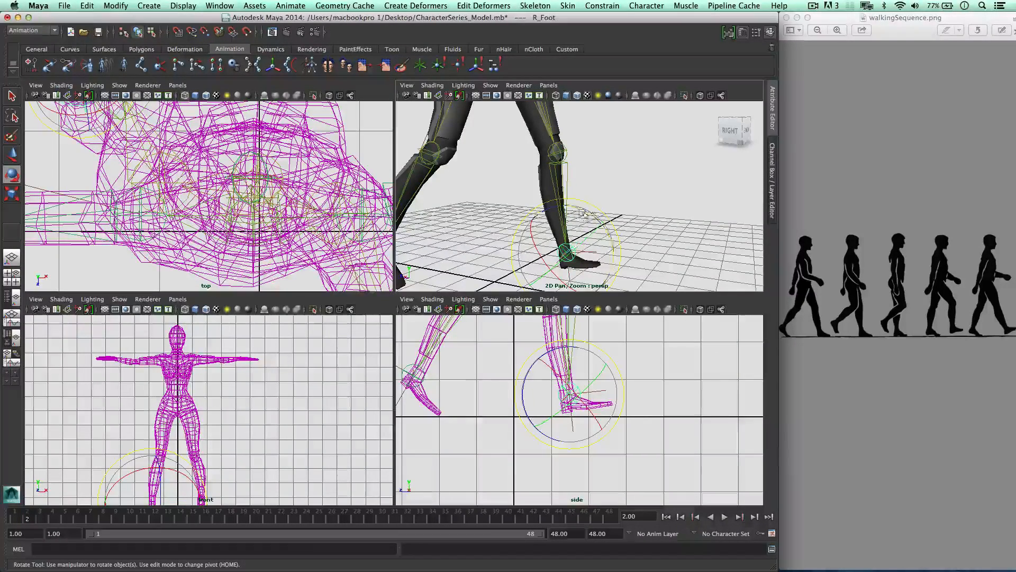
pyautogui.moveTo(582, 212)
pyautogui.mouseDown()
pyautogui.moveTo(608, 226)
pyautogui.moveTo(600, 223)
pyautogui.mouseUp()
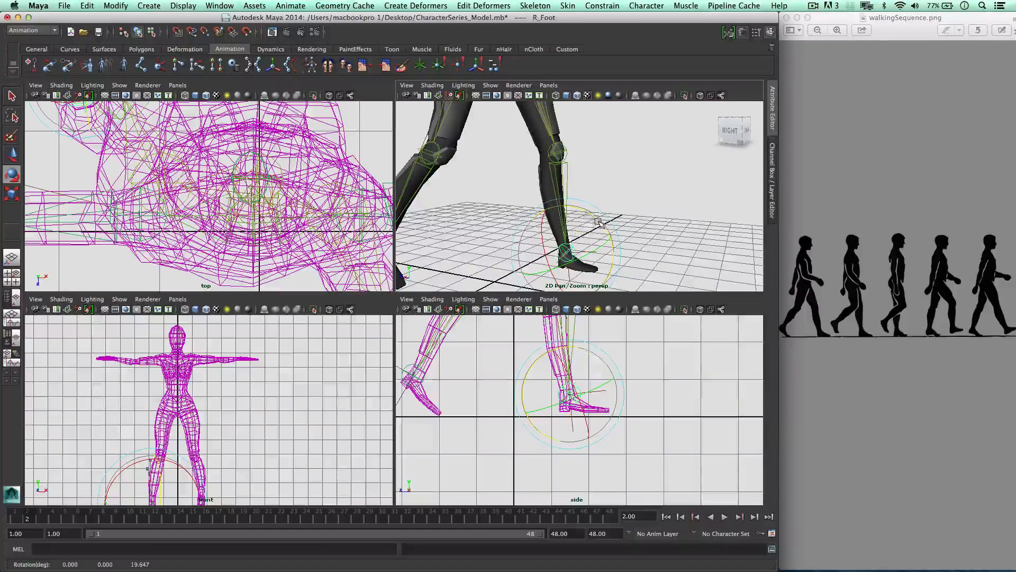
pyautogui.press('s')
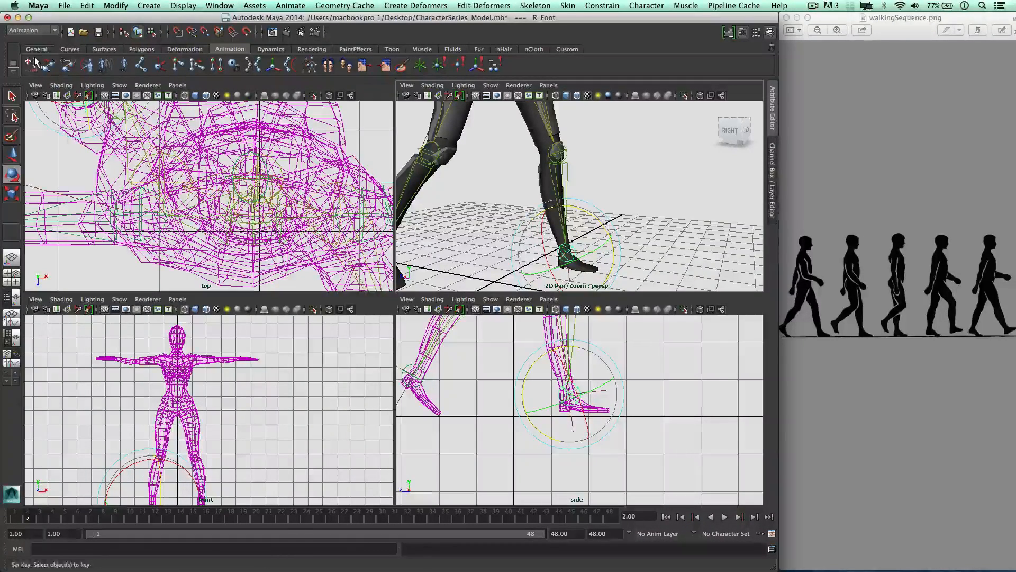
# Step: Nudge the right leg's IK handle slightly down and back toward the body, and key it again at frame 2
pyautogui.press('w')
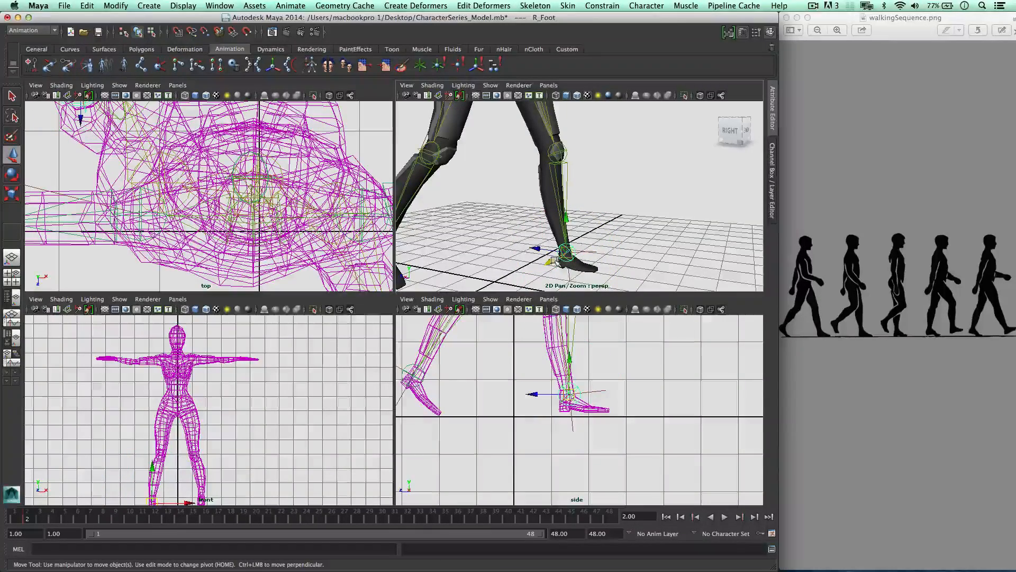
pyautogui.click(567, 272)
pyautogui.moveTo(569, 362); pyautogui.dragTo(533, 396)
pyautogui.scroll(-5, 539, 372)
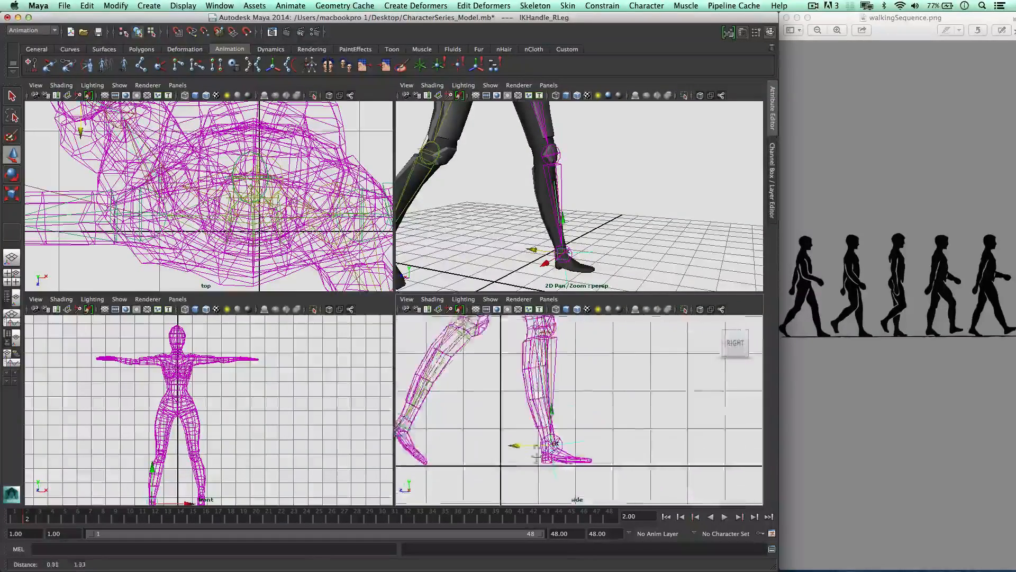
pyautogui.scroll(3, 544, 368)
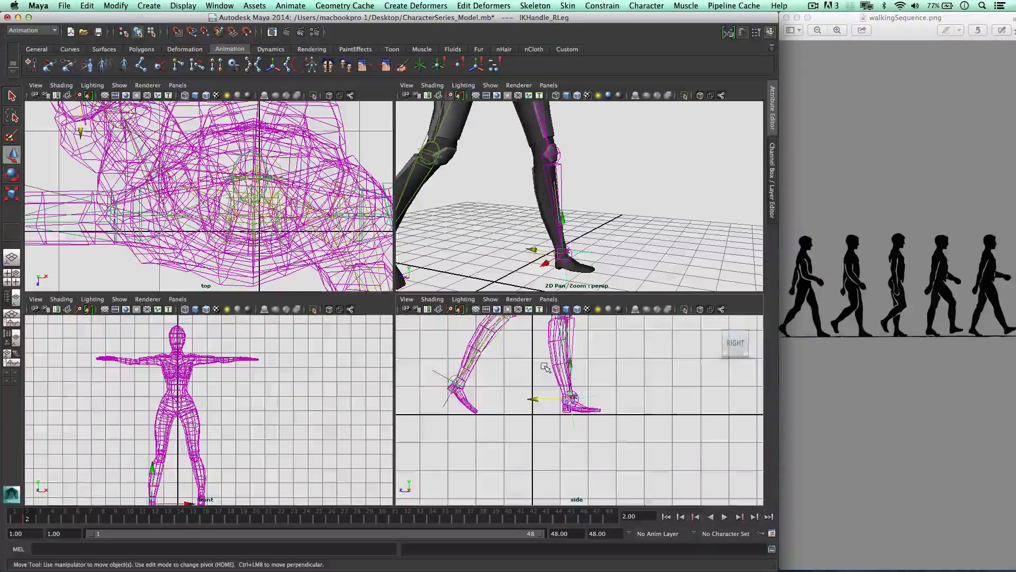
pyautogui.scroll(2, 545, 367)
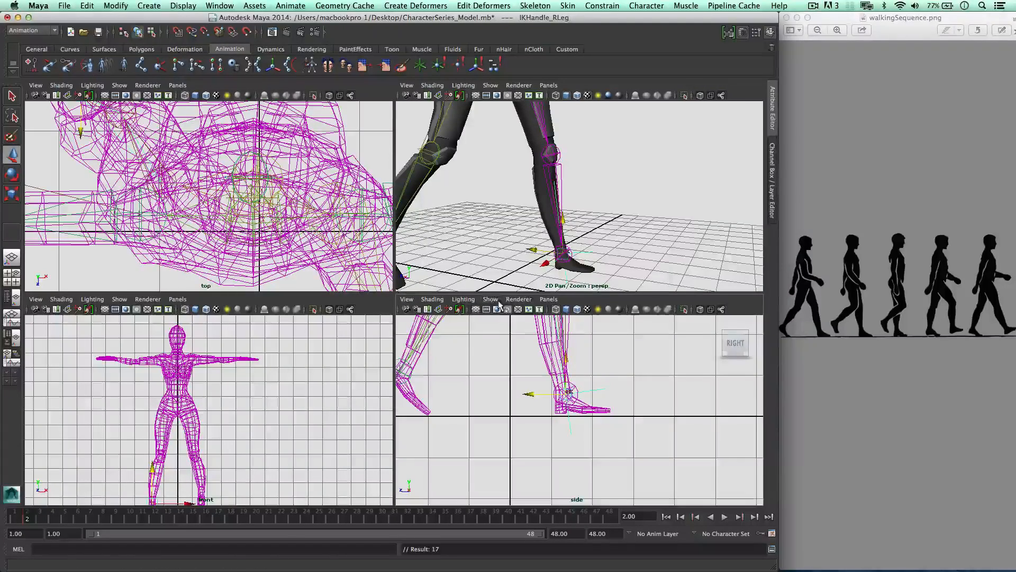
# Step: Rotate the right foot slightly further so its toes tip down toward the ground, and key it at frame 2
pyautogui.click(577, 385)
pyautogui.press('e')
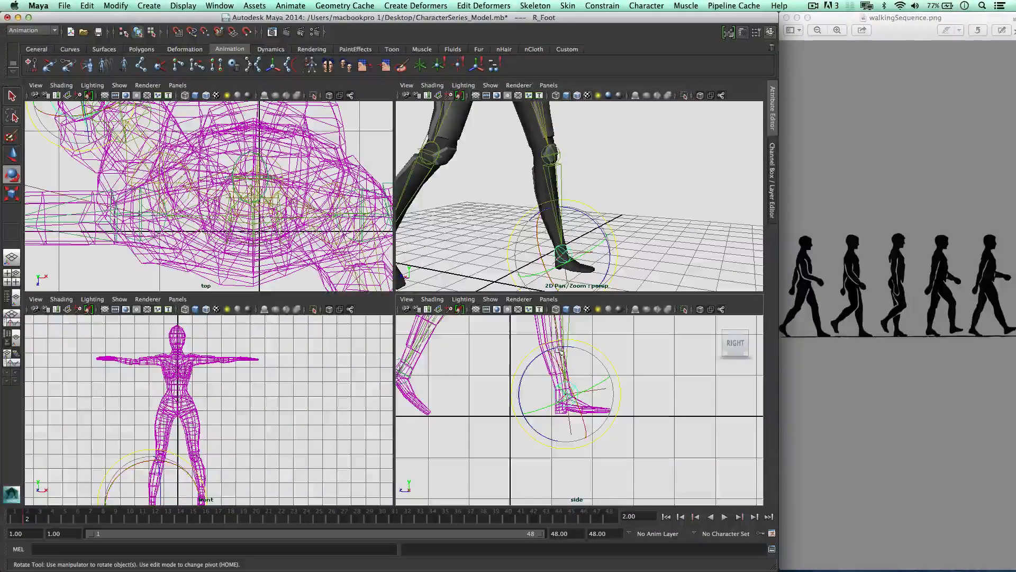
pyautogui.moveTo(558, 346); pyautogui.dragTo(571, 343)
pyautogui.keyDown('alt'); pyautogui.moveTo(629, 202); pyautogui.dragTo(415, 169); pyautogui.keyUp('alt')
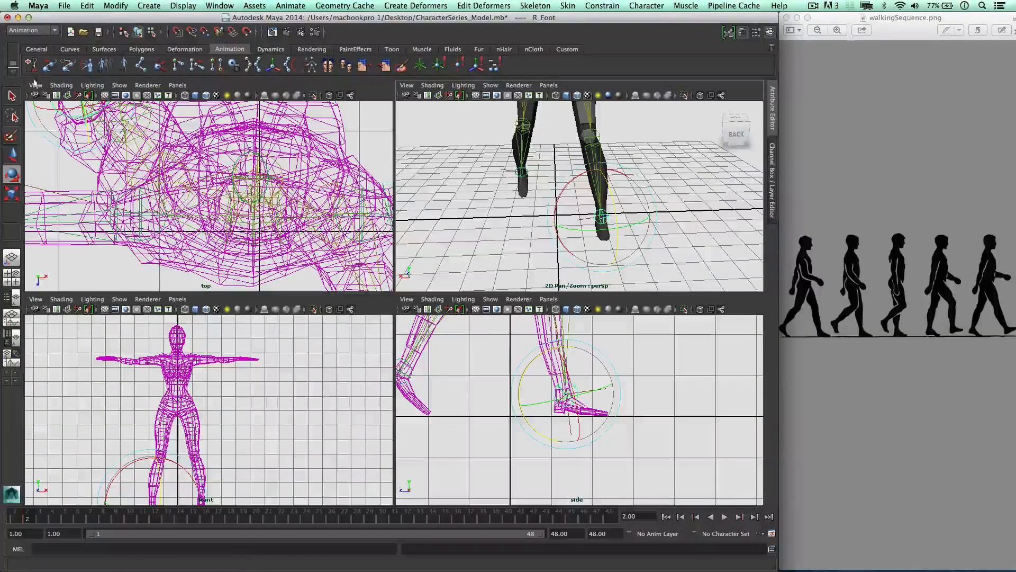
pyautogui.press('s')
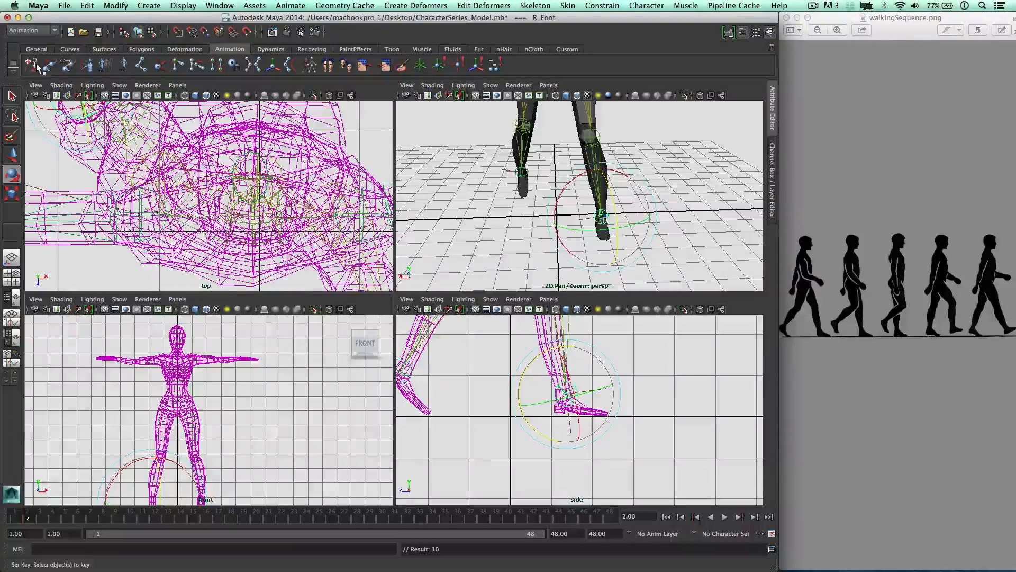
# Step: Move the left leg's IK handle inward to about 1.09 cm in X, closer to the body's centre line, and key it at frame 2
pyautogui.scroll(-10, 237, 207)
pyautogui.keyDown('alt'); pyautogui.moveTo(236, 207); pyautogui.dragTo(259, 186, button='middle'); pyautogui.keyUp('alt')
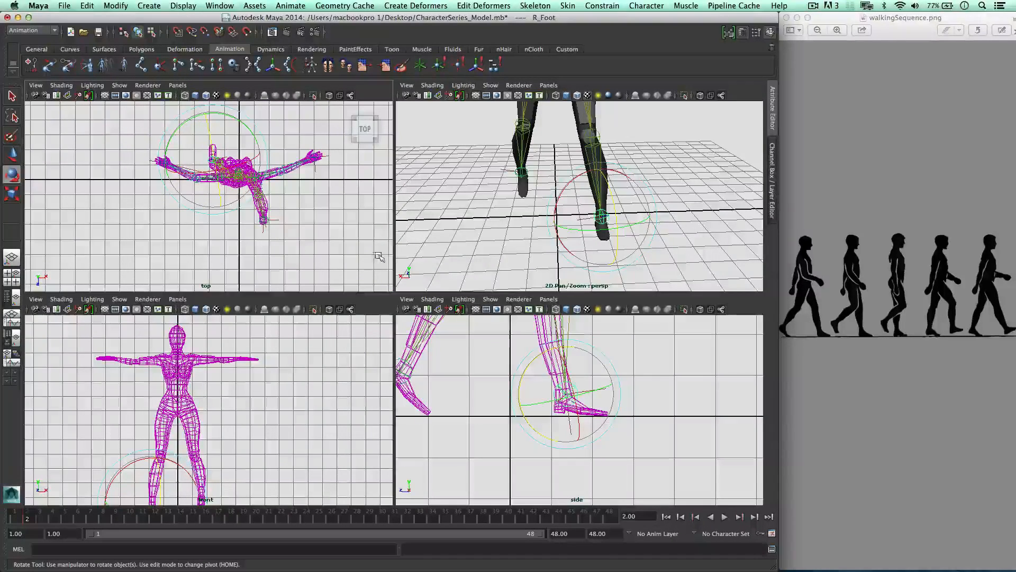
pyautogui.click(273, 218)
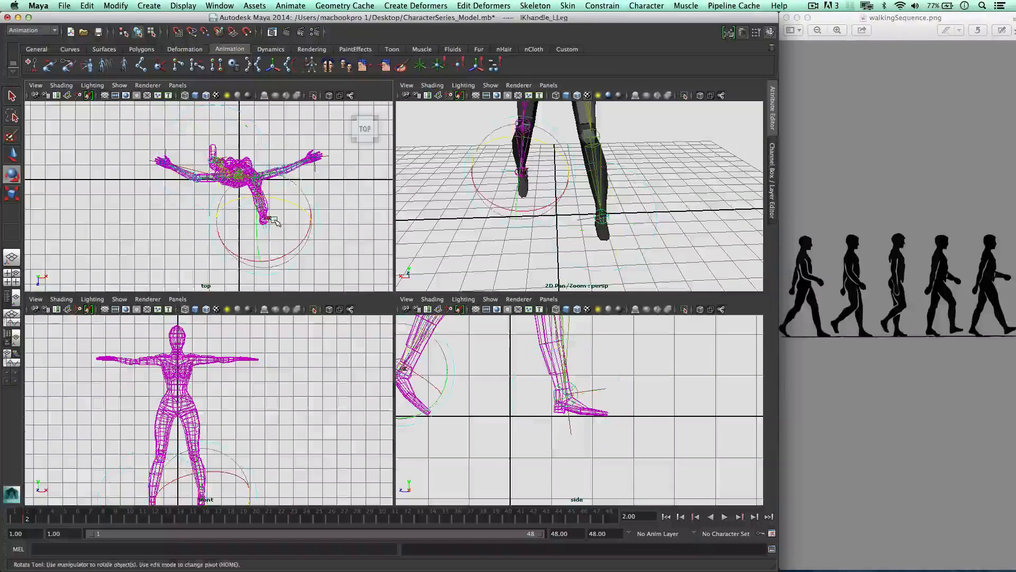
pyautogui.press('w')
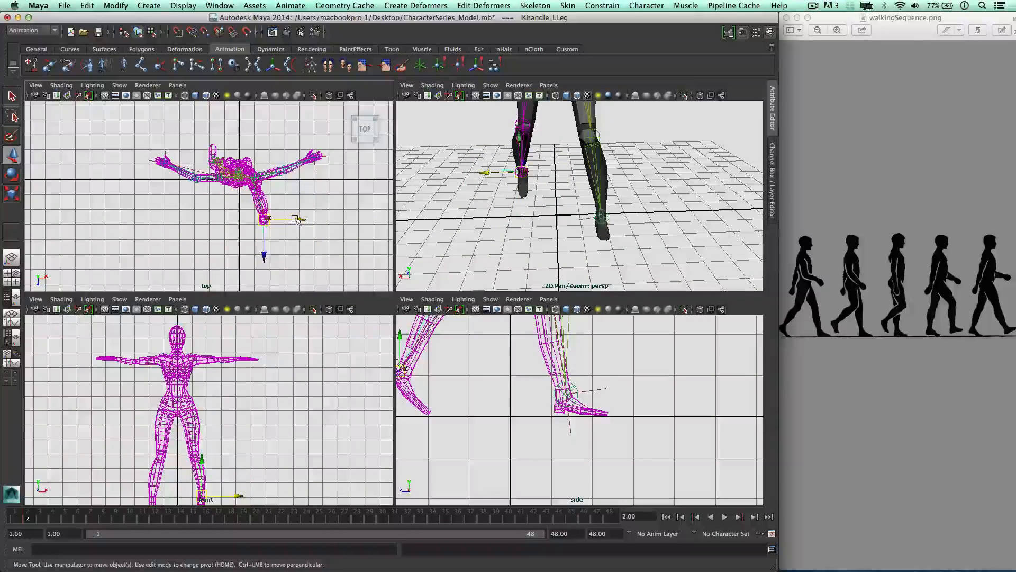
pyautogui.moveTo(296, 219); pyautogui.dragTo(290, 220)
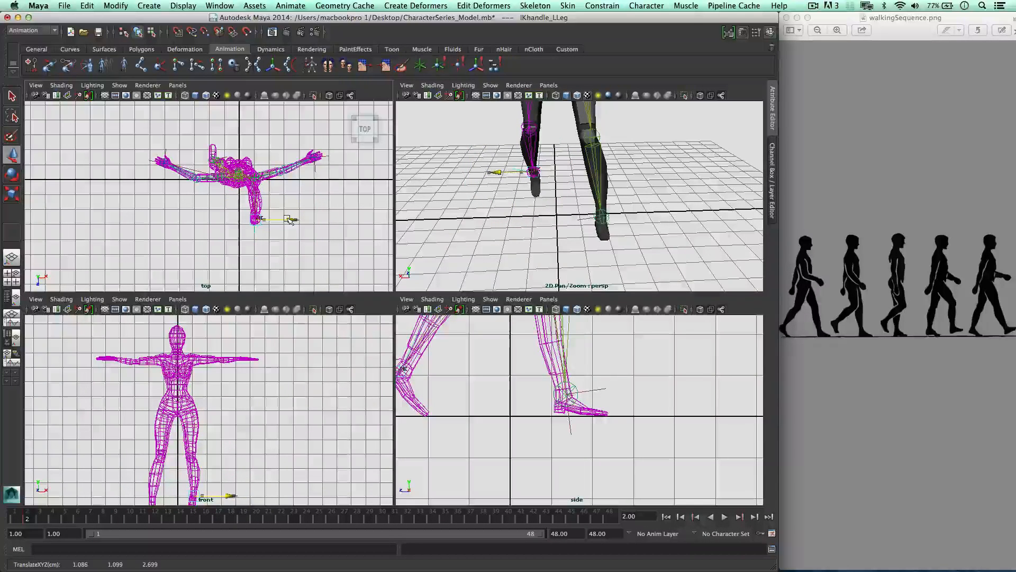
pyautogui.press('s')
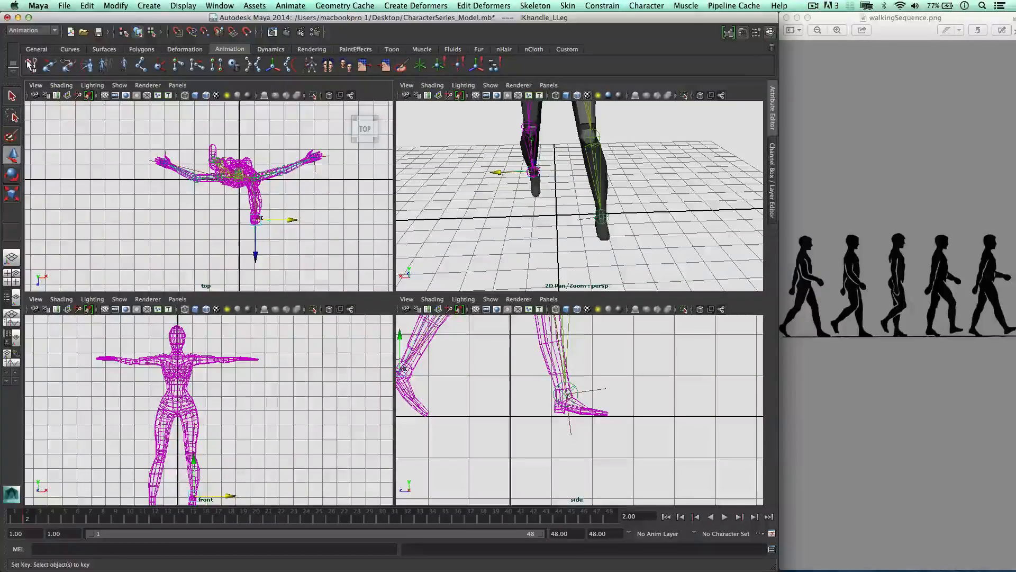
# Step: Go to frame 6, raise the left leg's IK handle so the lower leg lifts behind the body, and key it
pyautogui.keyDown('alt'); pyautogui.moveTo(440, 168); pyautogui.dragTo(583, 172); pyautogui.keyUp('alt')
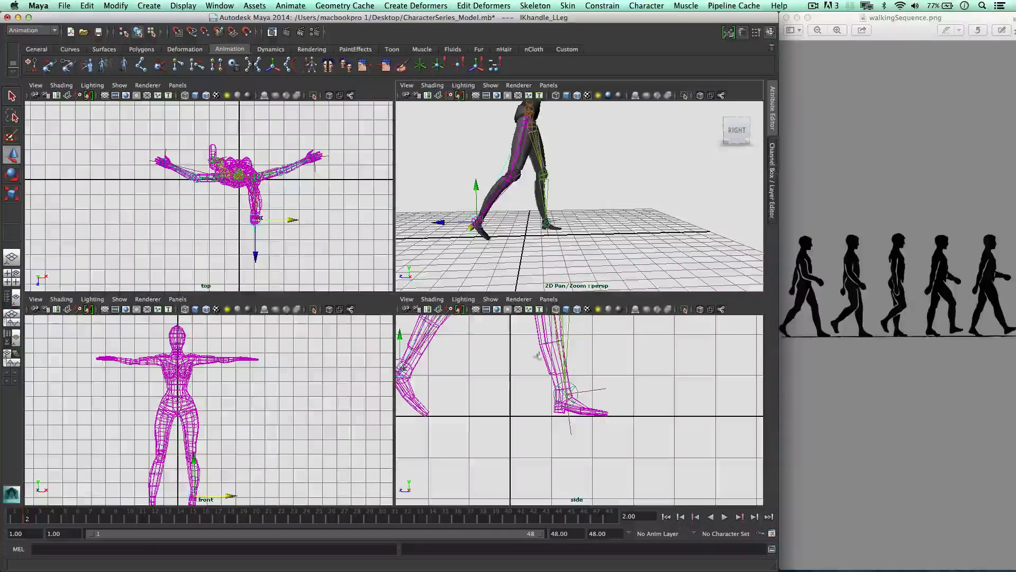
pyautogui.click(425, 361)
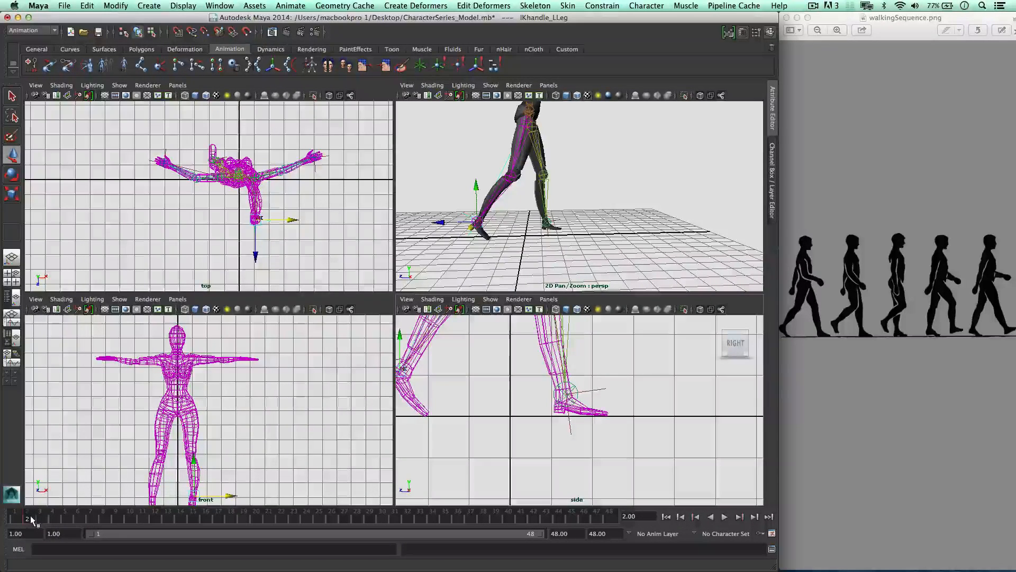
pyautogui.moveTo(30, 517); pyautogui.dragTo(77, 517)
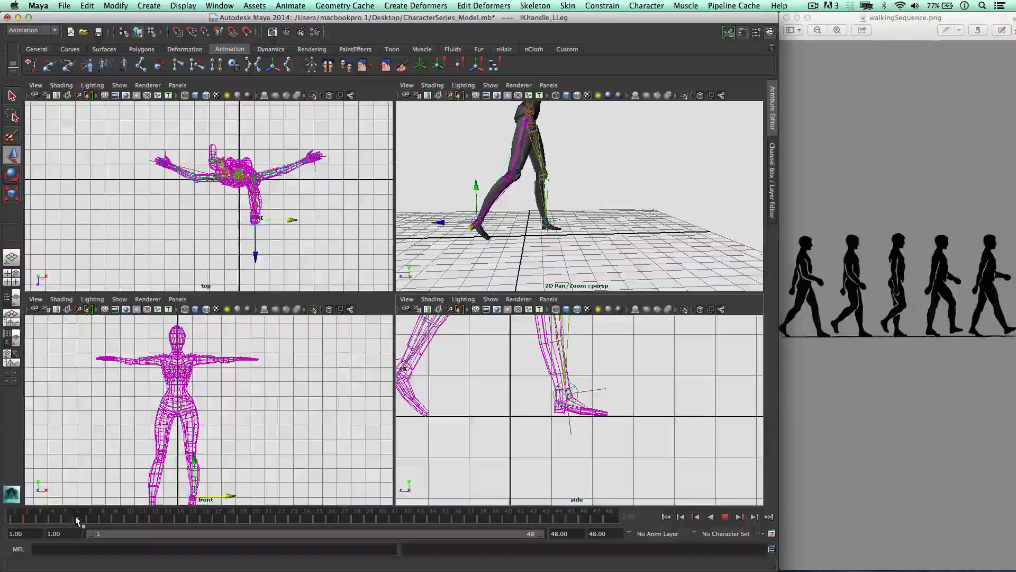
pyautogui.keyDown('alt'); pyautogui.moveTo(528, 372); pyautogui.dragTo(621, 373, button='middle'); pyautogui.keyUp('alt')
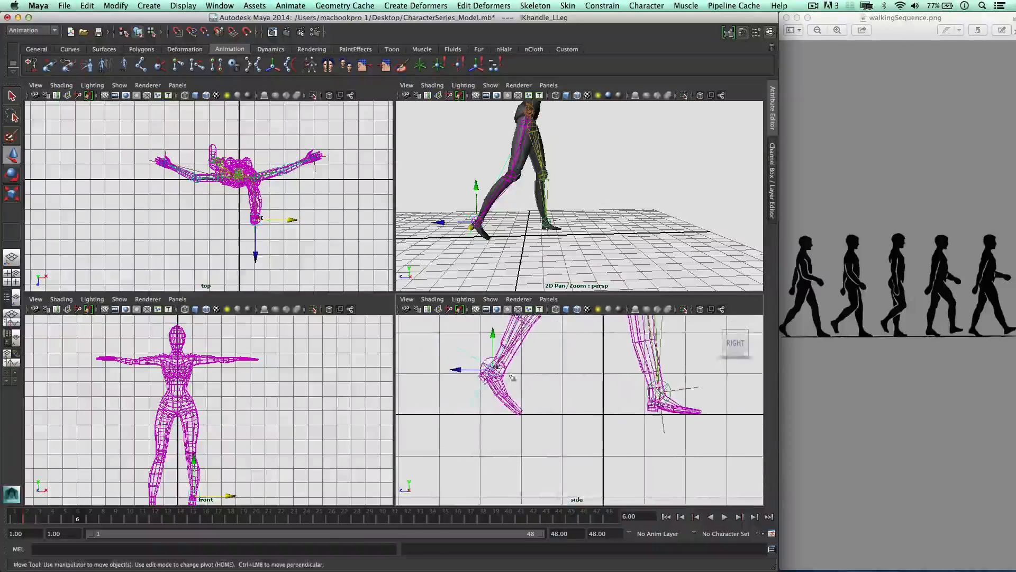
pyautogui.click(465, 372)
pyautogui.scroll(-4, 513, 409)
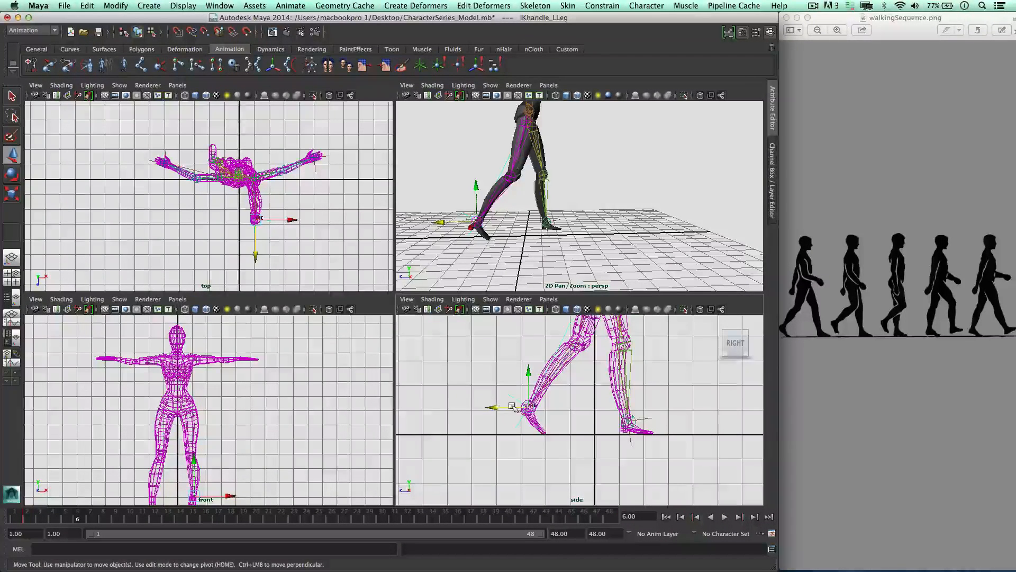
pyautogui.click(535, 374)
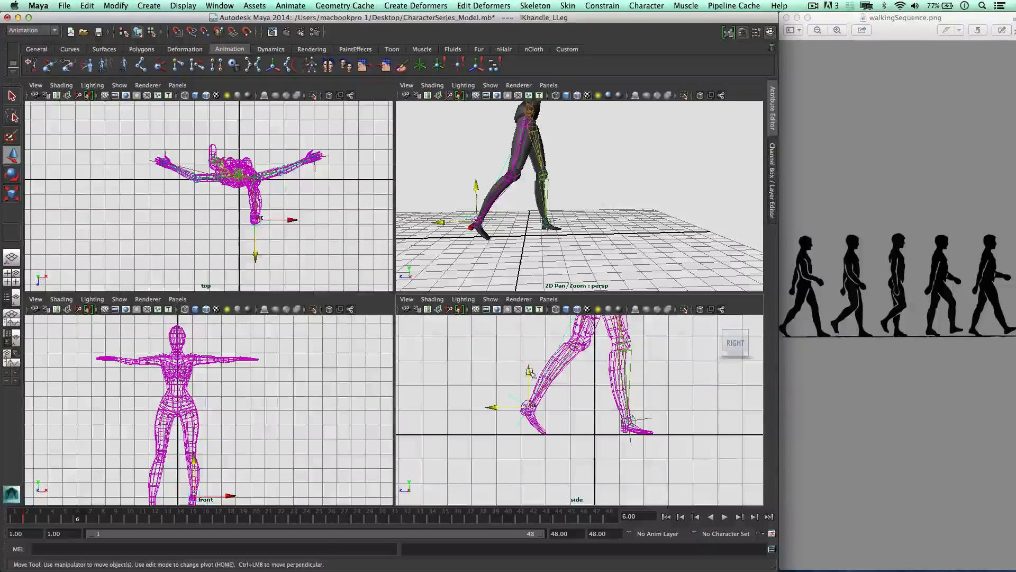
pyautogui.moveTo(529, 372); pyautogui.dragTo(528, 348)
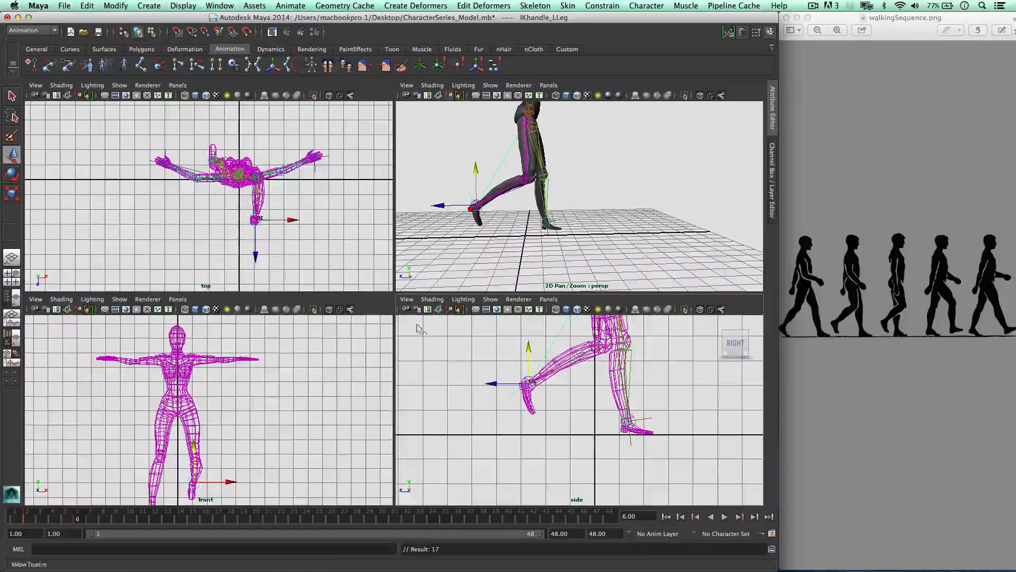
# Step: Rotate the left foot slightly so its toes point straighter down, and key it at frame 6
pyautogui.click(491, 189)
pyautogui.click(491, 189)
pyautogui.scroll(5, 491, 190)
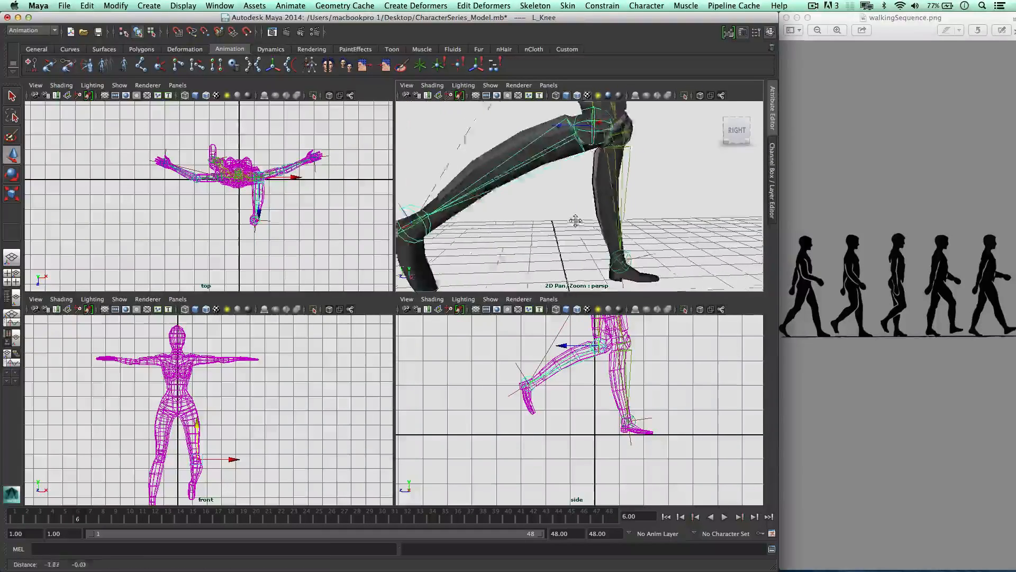
pyautogui.click(449, 216)
pyautogui.scroll(-5, 455, 221)
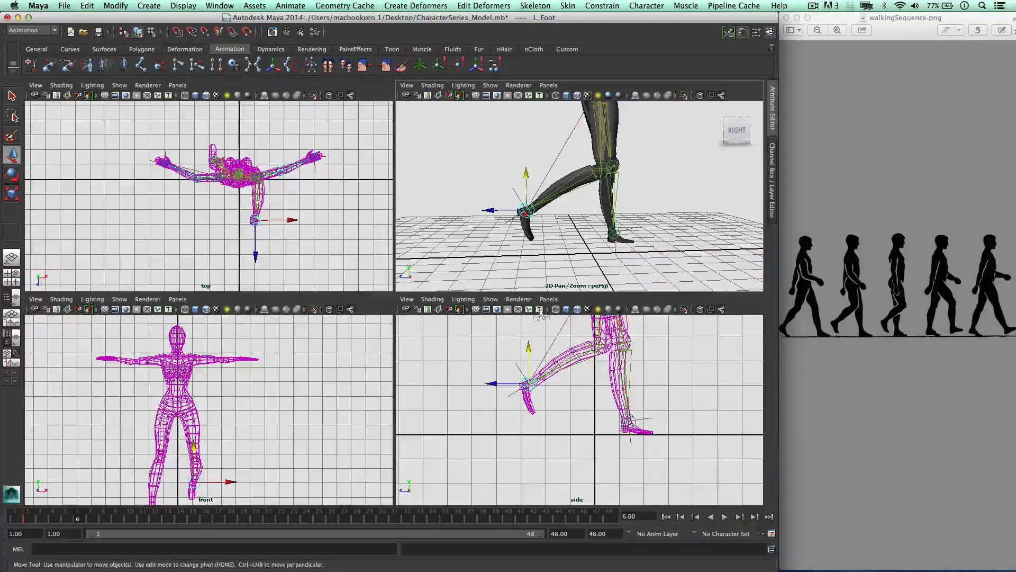
pyautogui.press('e')
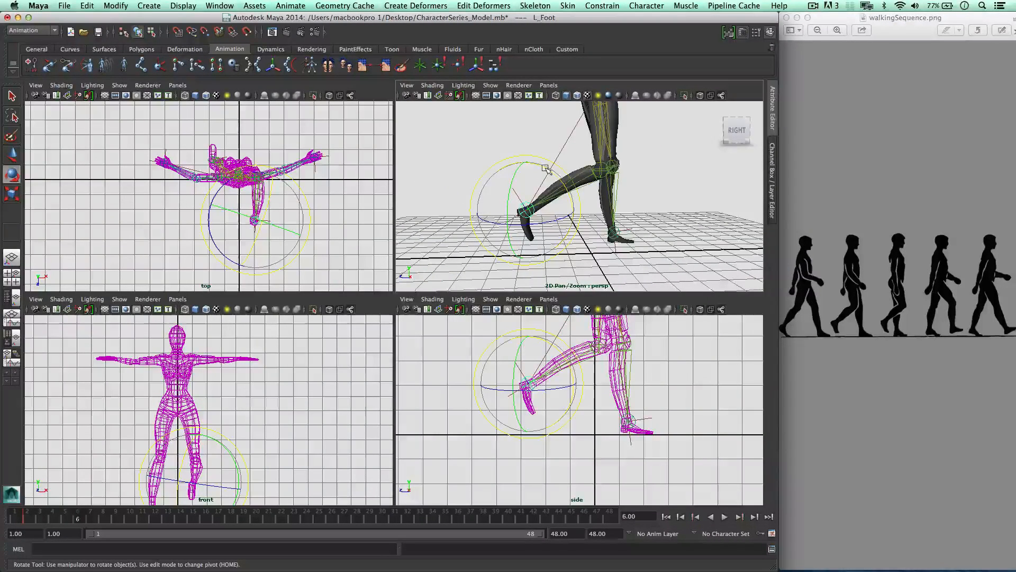
pyautogui.moveTo(546, 170)
pyautogui.mouseDown()
pyautogui.moveTo(565, 186)
pyautogui.moveTo(478, 188)
pyautogui.moveTo(485, 162)
pyautogui.moveTo(529, 172)
pyautogui.mouseUp()
pyautogui.click(30, 64)
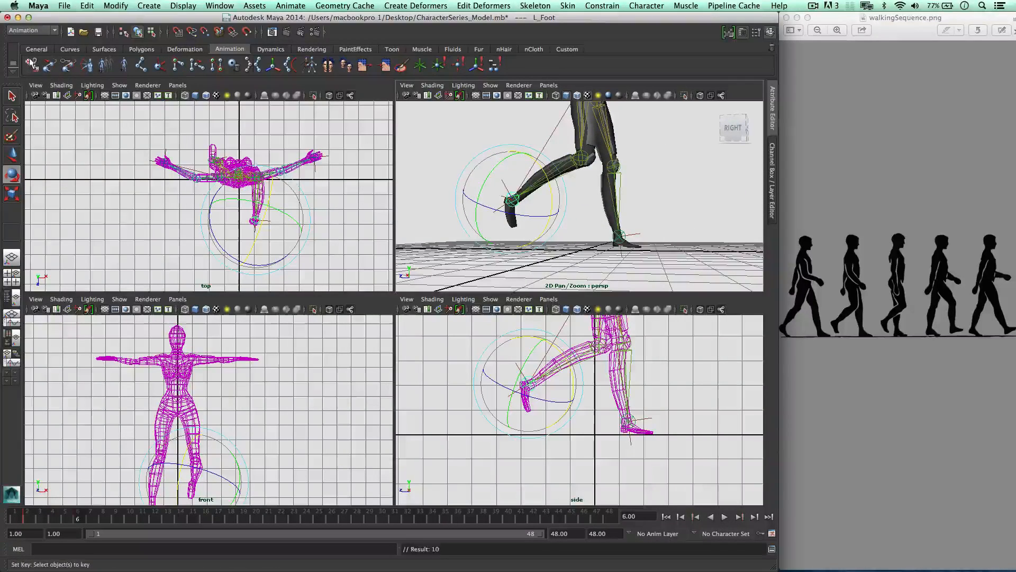
# Step: Shift the right leg's IK handle slightly back beneath the body and key it at frame 6
pyautogui.press('w')
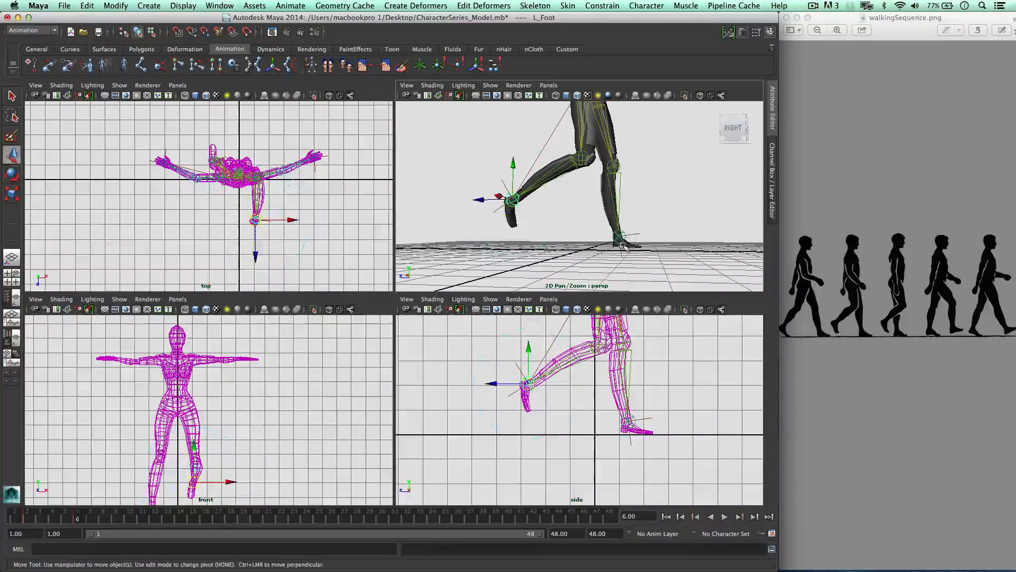
pyautogui.click(623, 251)
pyautogui.click(622, 249)
pyautogui.keyDown('alt'); pyautogui.moveTo(623, 250); pyautogui.dragTo(631, 252); pyautogui.keyUp('alt')
pyautogui.scroll(-5, 635, 247)
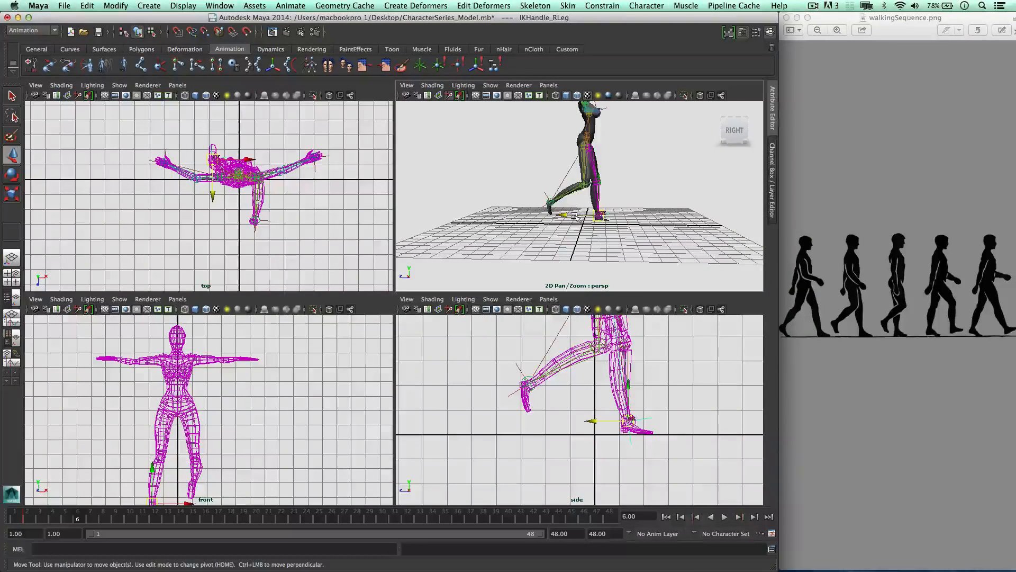
pyautogui.moveTo(575, 215); pyautogui.dragTo(600, 191)
pyautogui.scroll(3, 623, 219)
pyautogui.scroll(2, 623, 220)
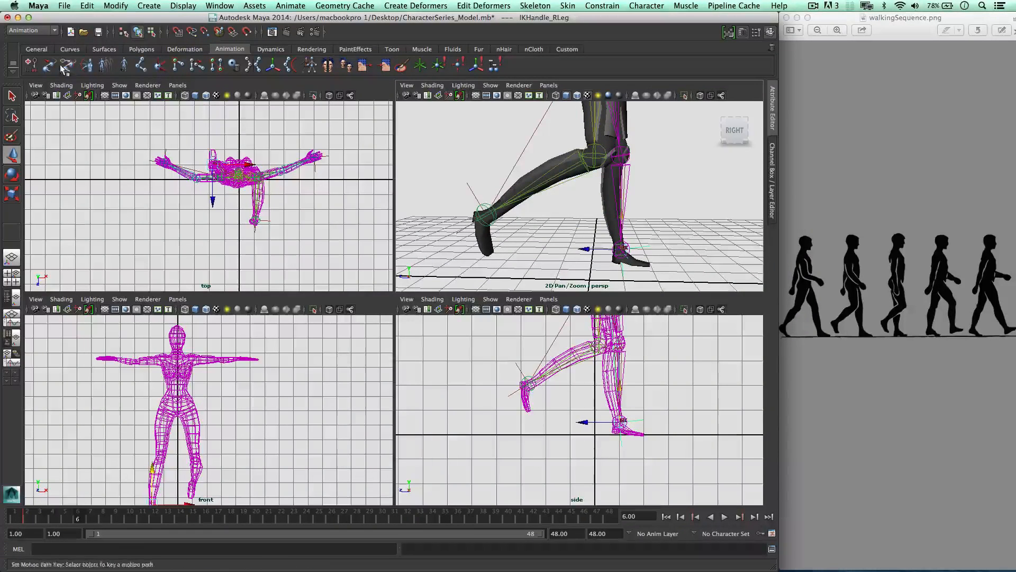
# Step: Rotate the right foot slightly so its sole lies flat on the ground, and key it at frame 6
pyautogui.click(670, 245)
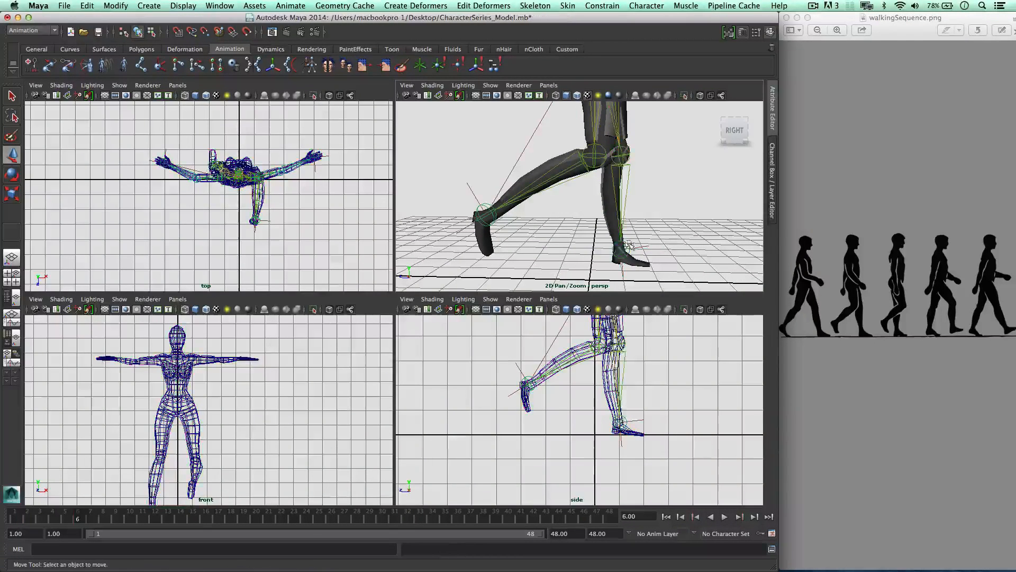
pyautogui.click(624, 245)
pyautogui.press('e')
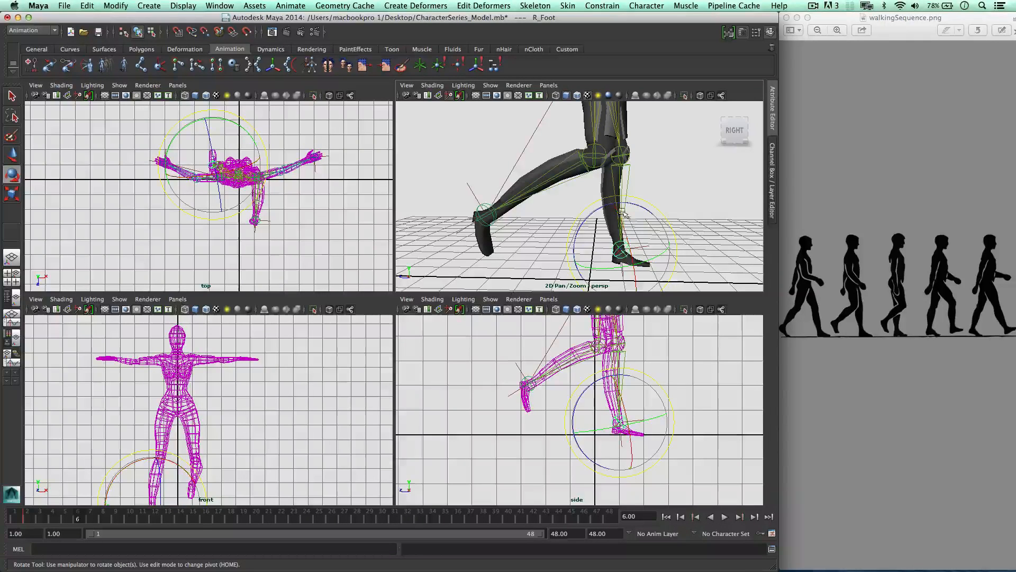
pyautogui.moveTo(630, 205); pyautogui.dragTo(619, 202)
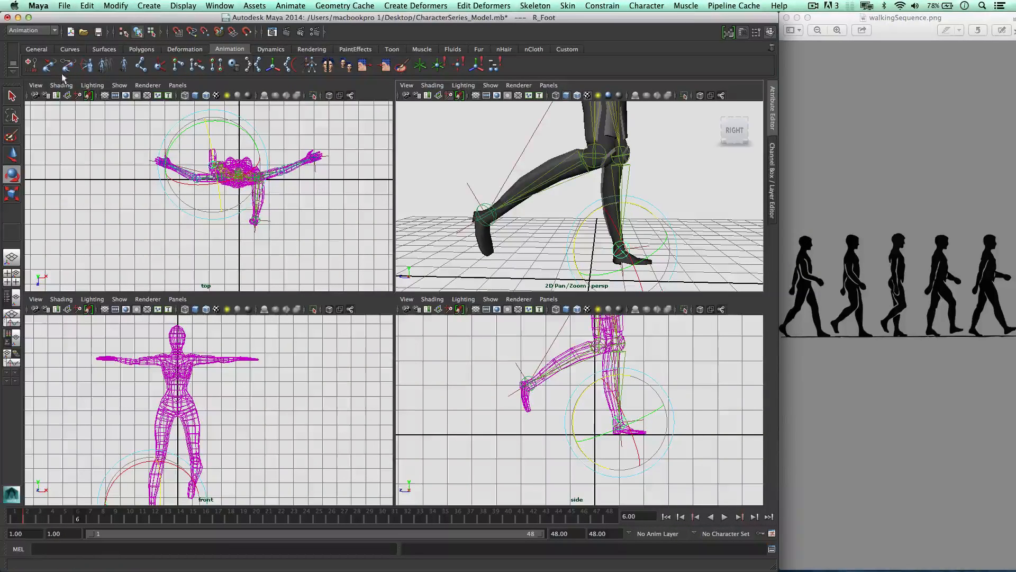
pyautogui.click(32, 65)
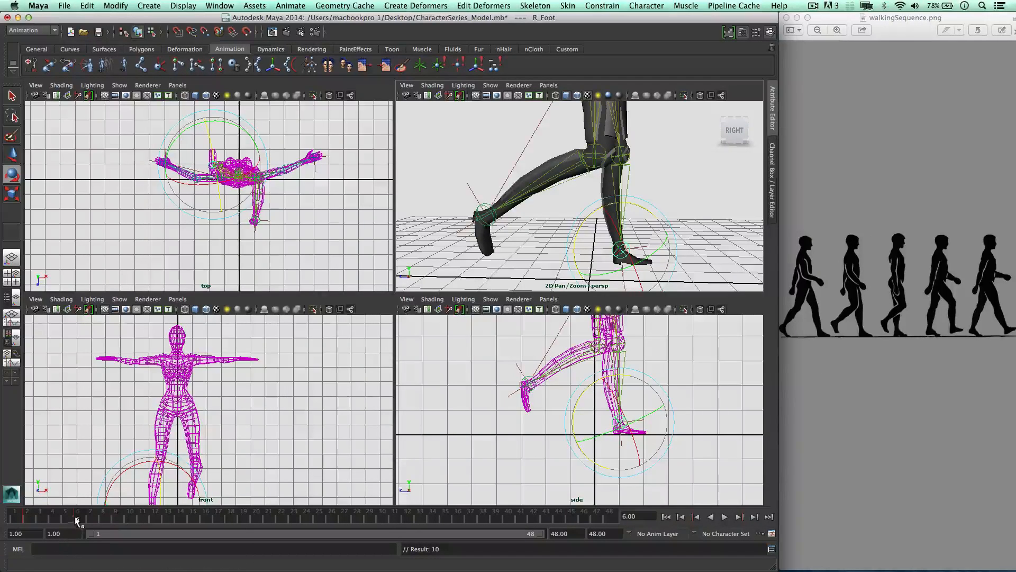
# Step: Go to frame 10, bring the left leg's IK handle forward and down toward the standing leg, and key it
pyautogui.hotkey('alt', 'v')
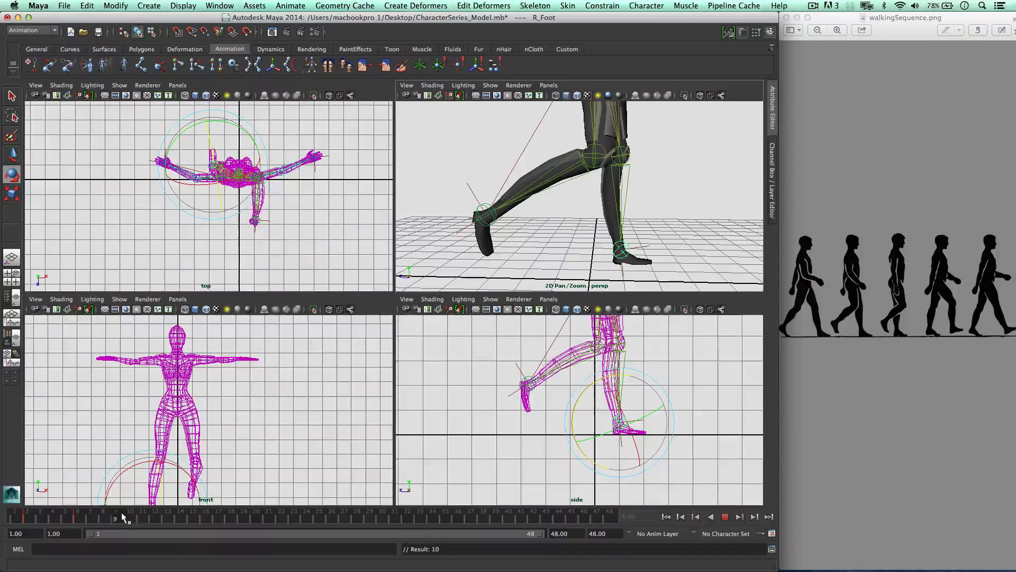
pyautogui.hotkey('alt', 'v')
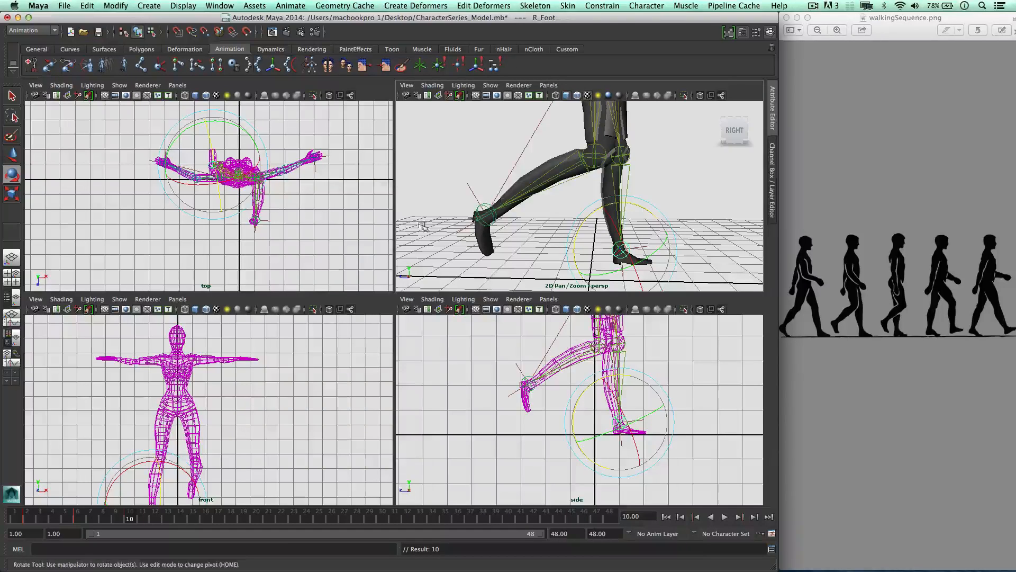
pyautogui.press('w')
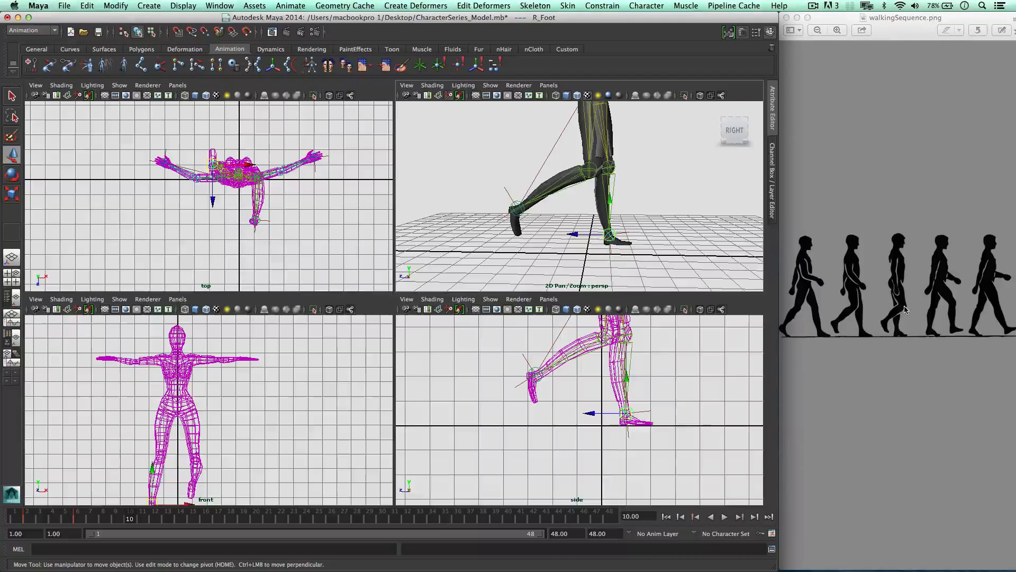
pyautogui.click(525, 363)
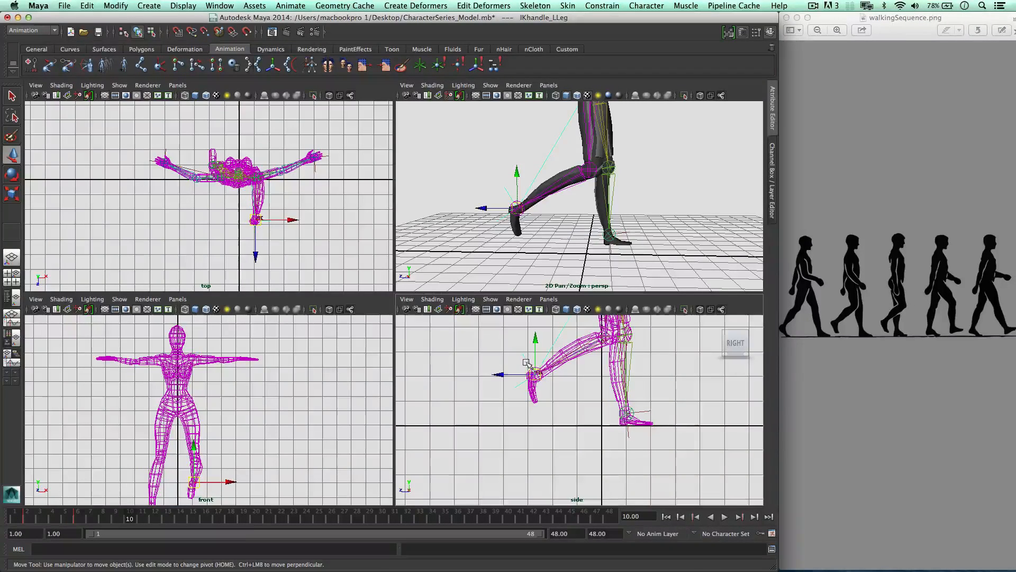
pyautogui.moveTo(508, 375); pyautogui.dragTo(569, 357)
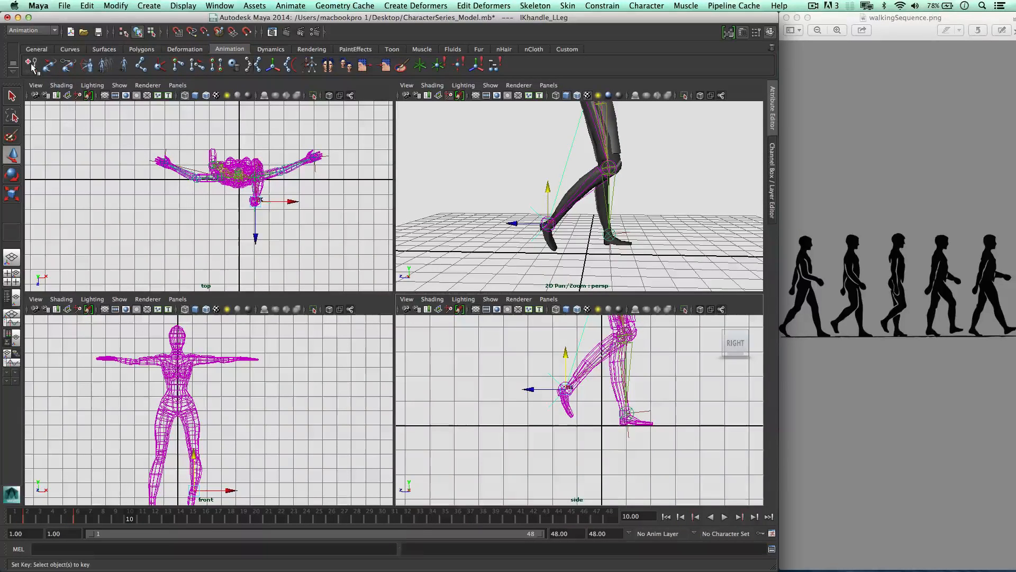
pyautogui.press('s')
# Step: Rotate the left foot so its toes swing forward, following the walking reference, and key it at frame 10
pyautogui.click(547, 214)
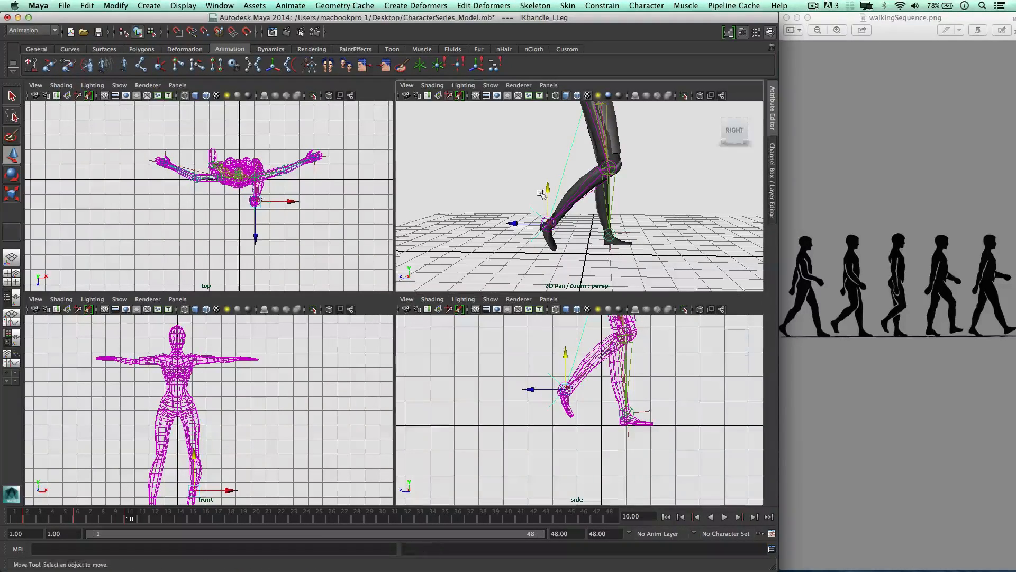
pyautogui.click(548, 223)
pyautogui.click(548, 219)
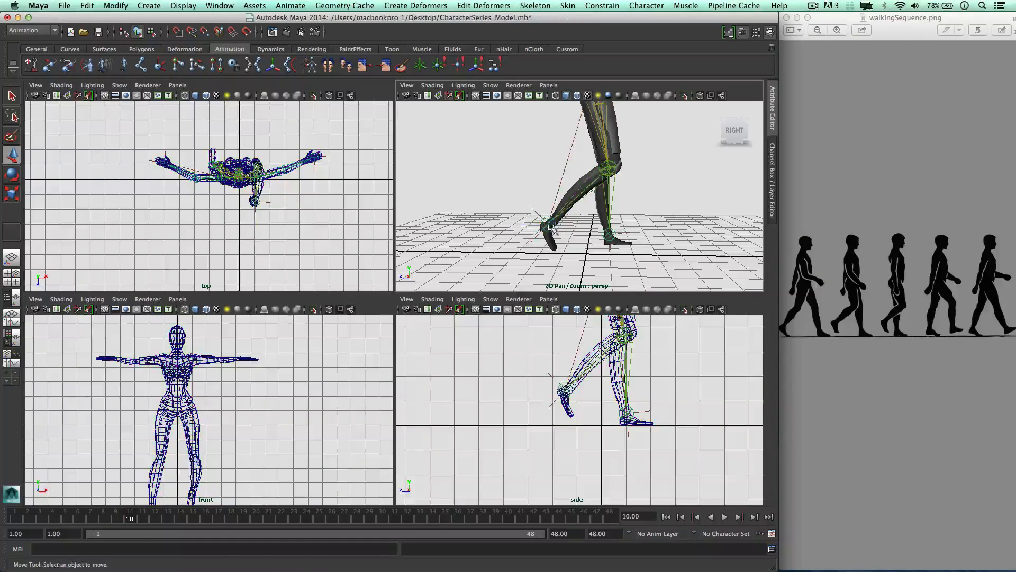
pyautogui.click(551, 228)
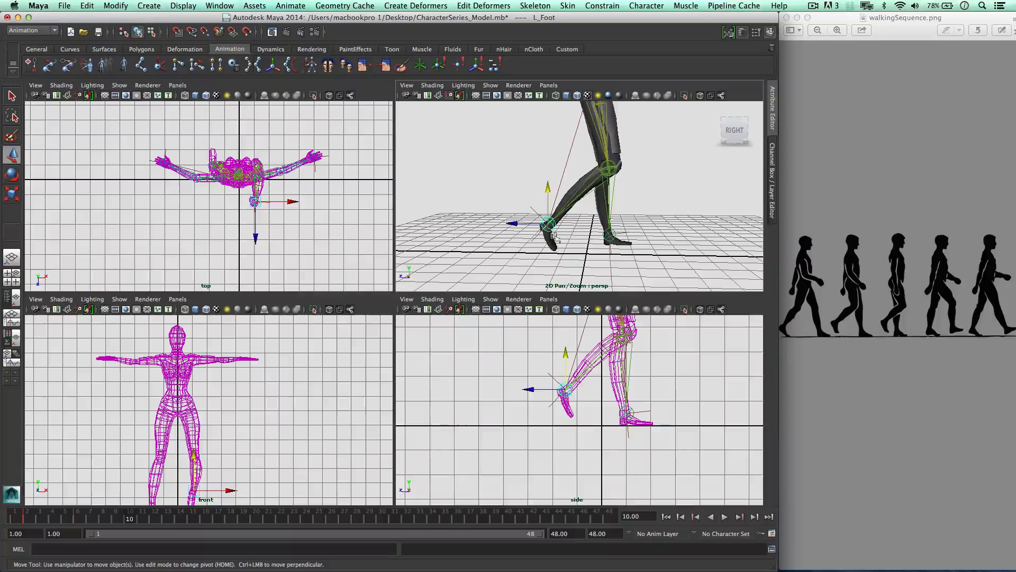
pyautogui.press('e')
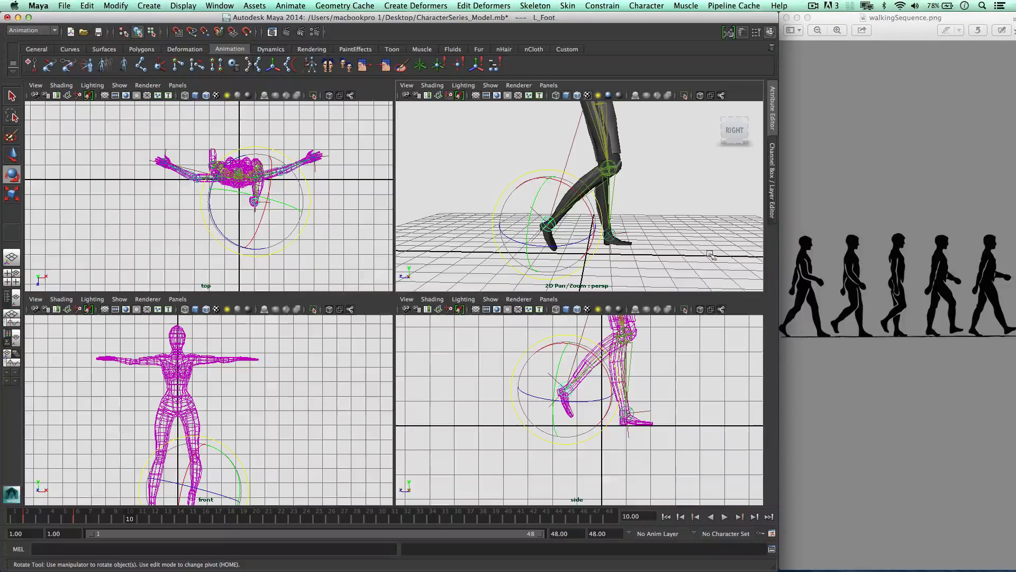
pyautogui.moveTo(577, 192); pyautogui.dragTo(479, 201)
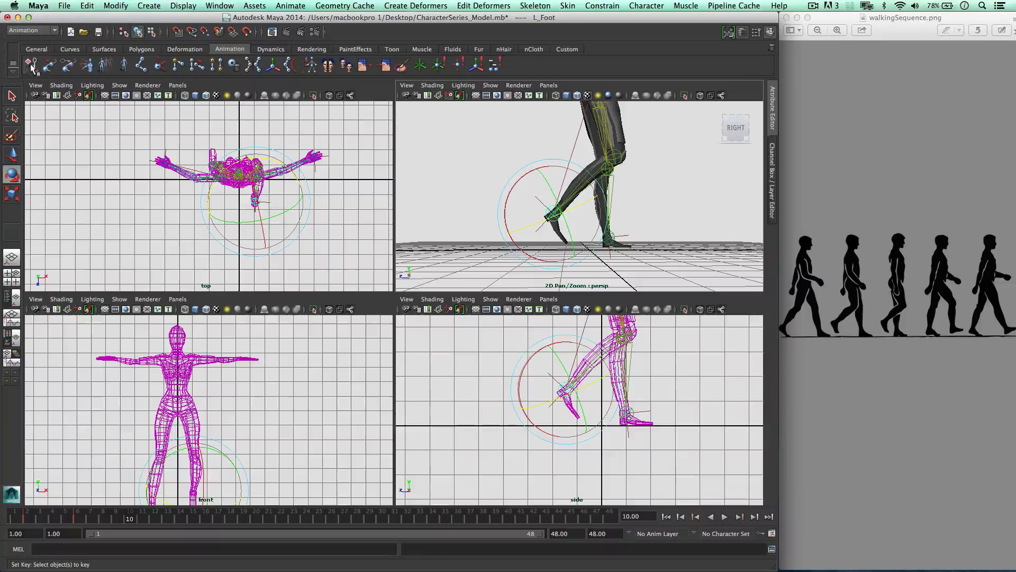
pyautogui.click(31, 65)
# Step: Go to frame 6, rotate the left foot so it lines up with the leg as seen from behind, and key it
pyautogui.click(79, 512)
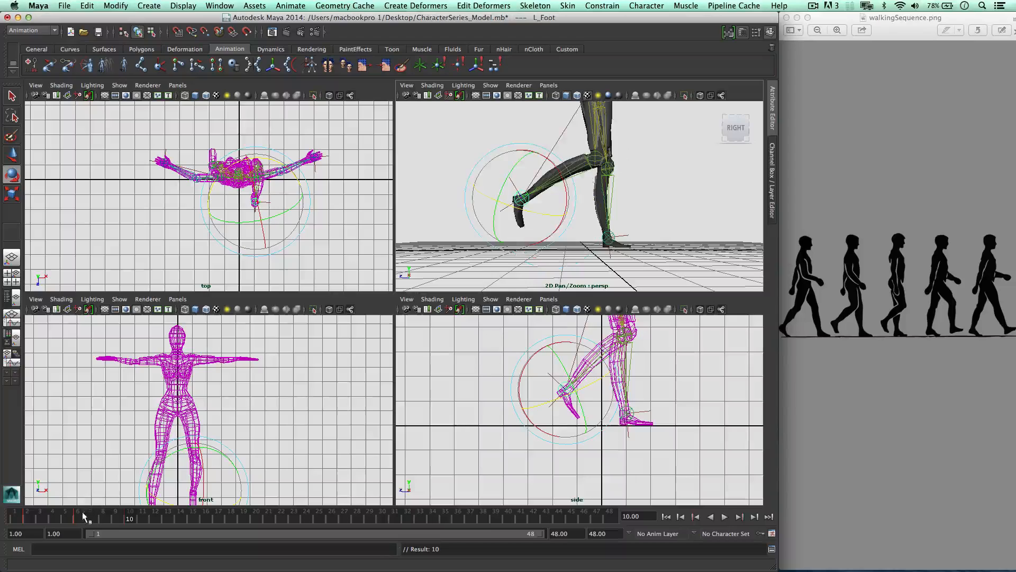
pyautogui.keyDown('alt'); pyautogui.moveTo(466, 191); pyautogui.dragTo(419, 187); pyautogui.keyUp('alt')
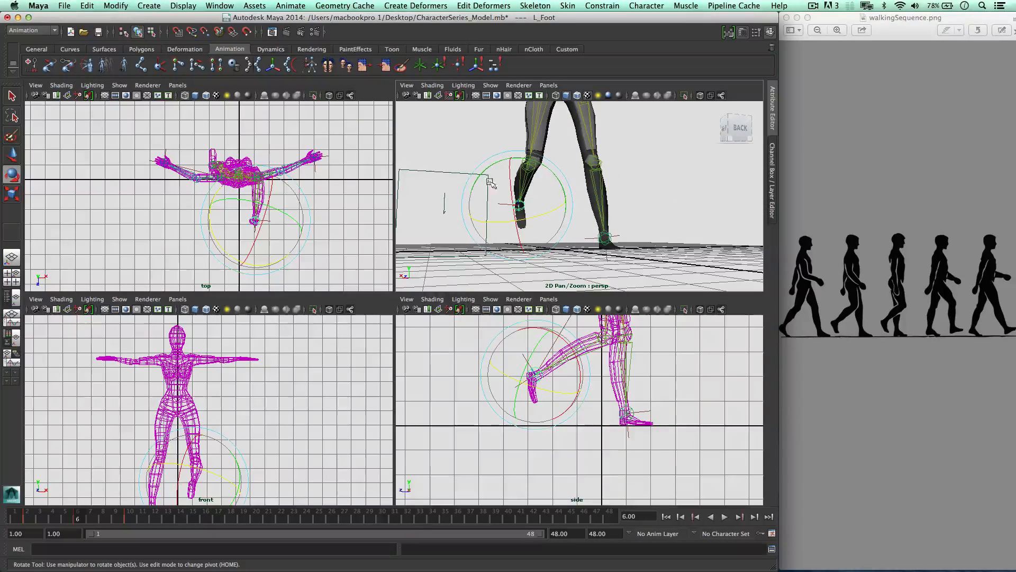
pyautogui.moveTo(489, 168); pyautogui.dragTo(534, 190)
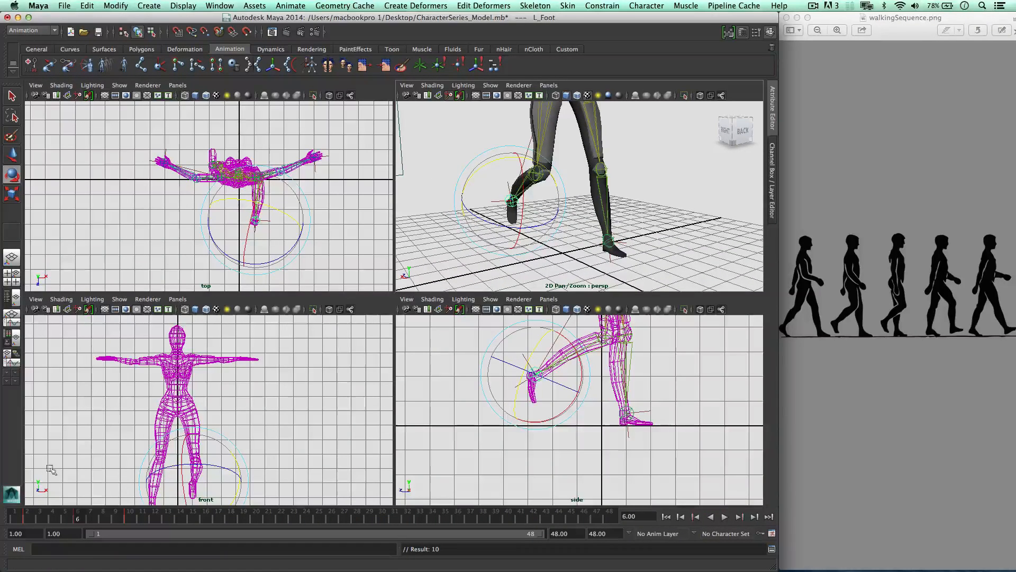
# Step: Go to frame 2, rotate the left foot straight in line with the leg, key it, and play back the motion
pyautogui.click(26, 517)
pyautogui.keyDown('alt'); pyautogui.moveTo(551, 194); pyautogui.dragTo(532, 183); pyautogui.keyUp('alt')
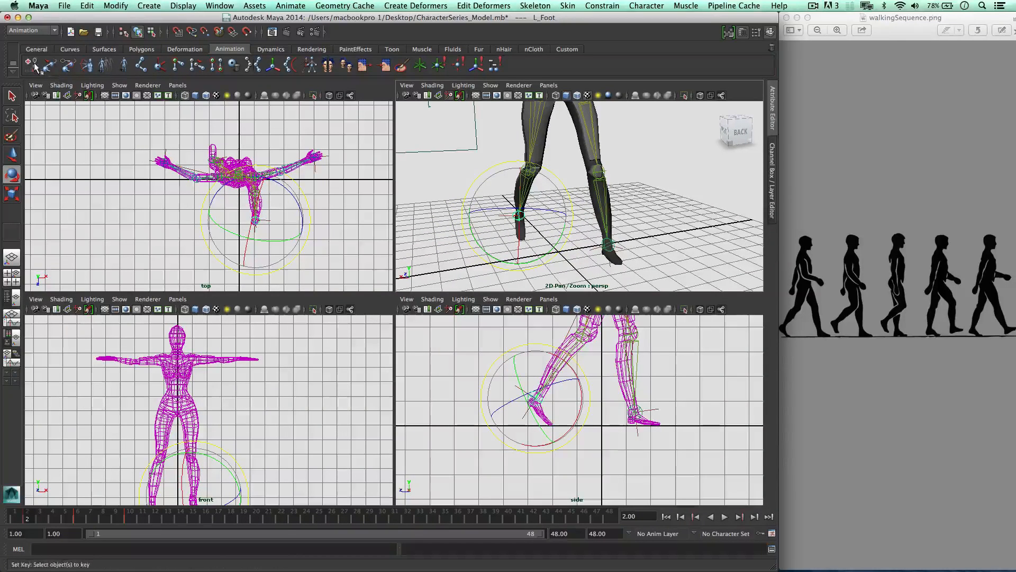
pyautogui.press('s')
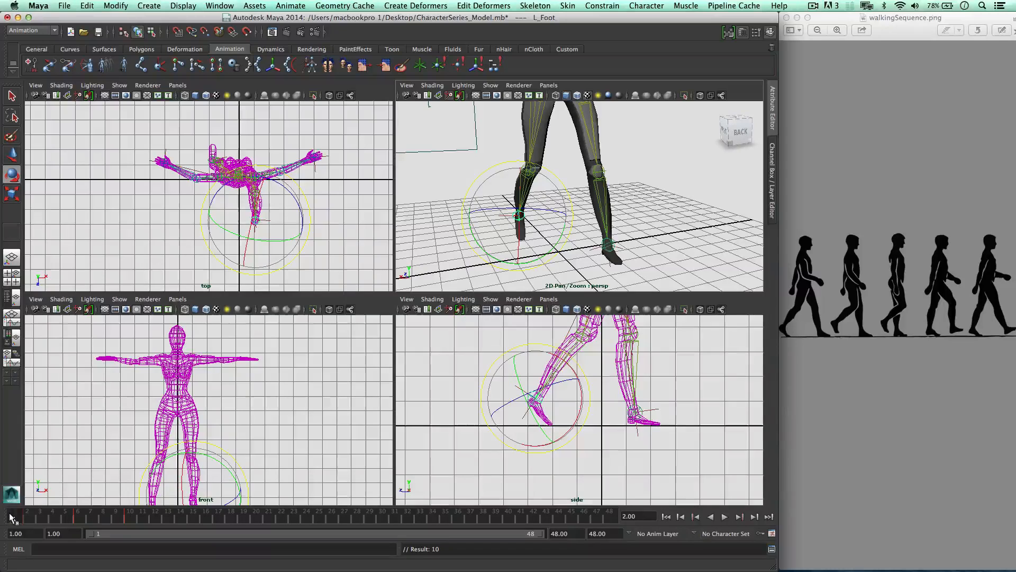
pyautogui.hotkey('alt', 'v')
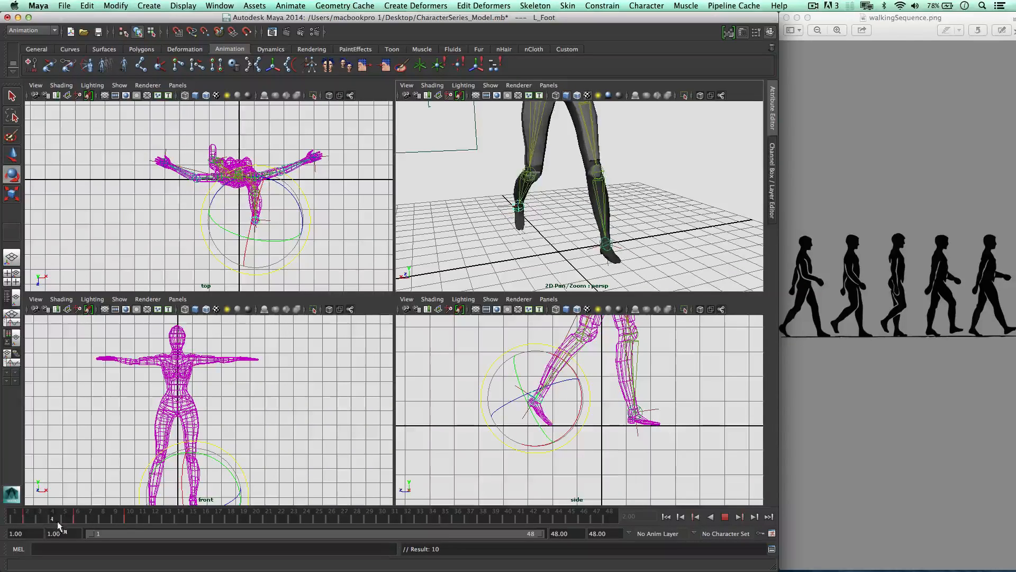
# Step: Go to frame 10, move the right leg's IK handle back beneath the body, and key it
pyautogui.click(125, 521)
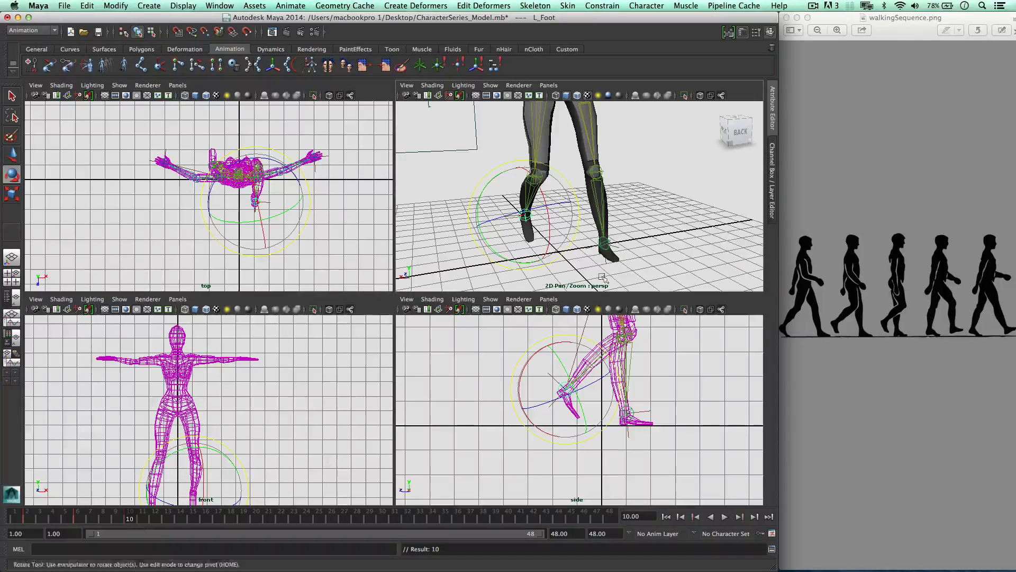
pyautogui.moveTo(620, 249)
pyautogui.keyDown('alt'); pyautogui.mouseDown()
pyautogui.moveTo(645, 257)
pyautogui.moveTo(630, 257)
pyautogui.mouseUp(); pyautogui.keyUp('alt')
pyautogui.click(612, 255)
pyautogui.click(615, 249)
pyautogui.press('w')
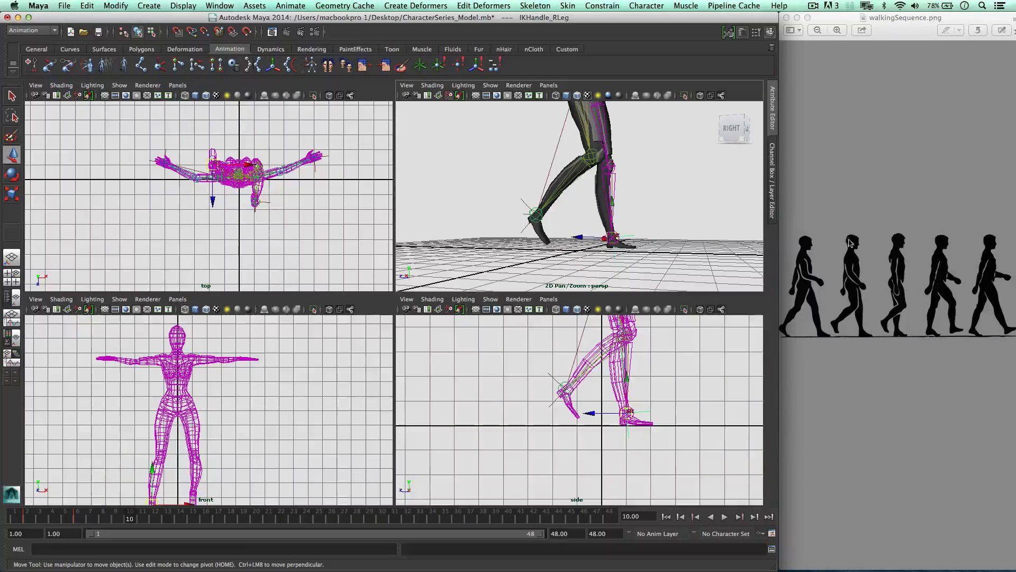
pyautogui.keyDown('alt'); pyautogui.moveTo(651, 251); pyautogui.dragTo(641, 253); pyautogui.keyUp('alt')
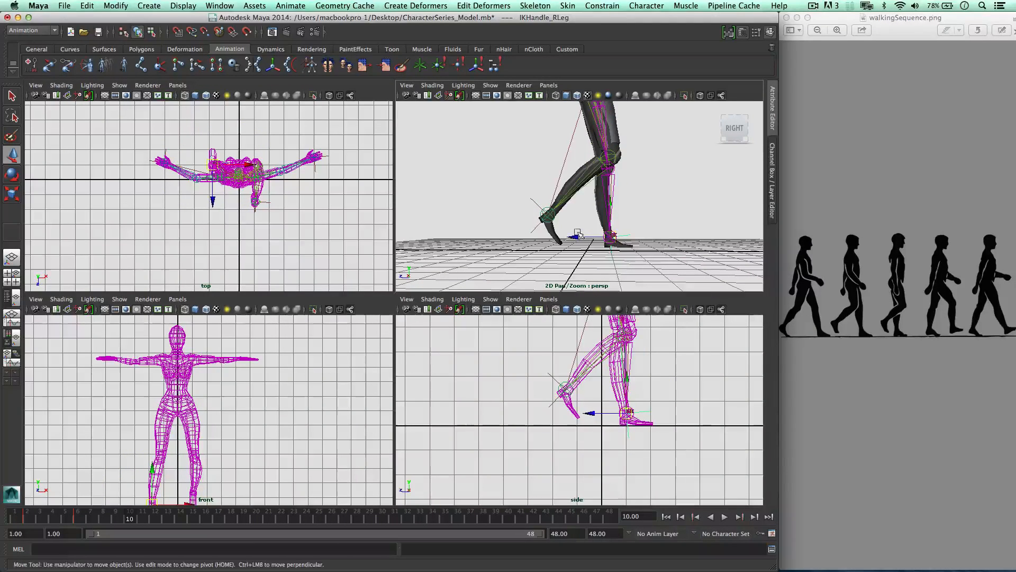
pyautogui.moveTo(580, 237); pyautogui.dragTo(566, 237)
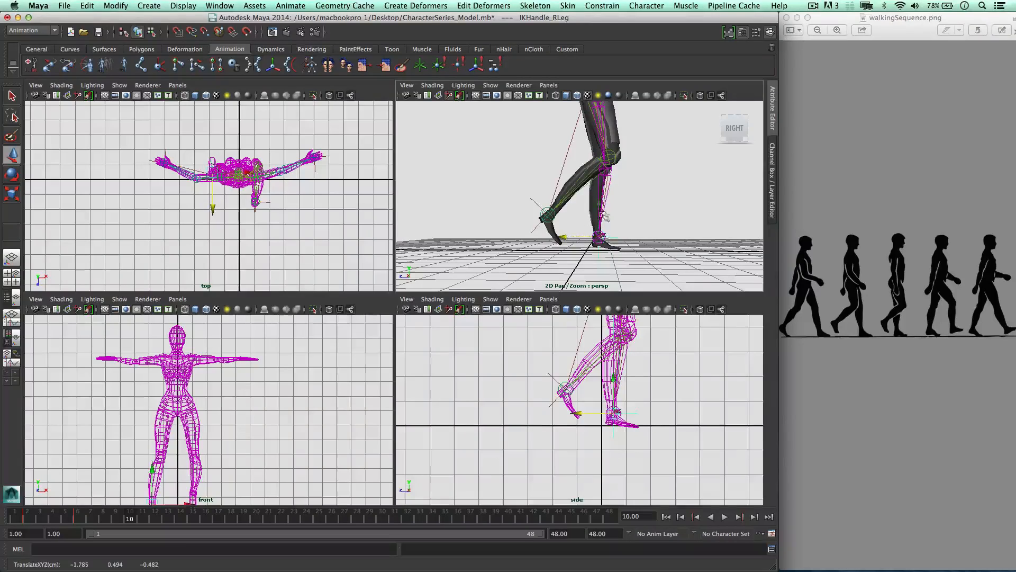
pyautogui.moveTo(598, 198); pyautogui.dragTo(598, 199)
pyautogui.moveTo(580, 238); pyautogui.dragTo(574, 239)
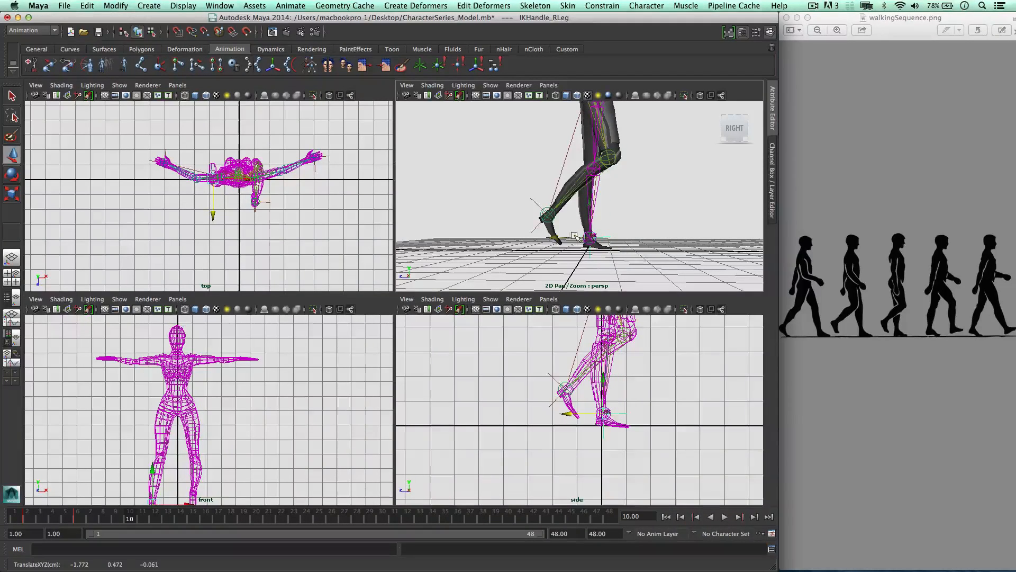
pyautogui.click(30, 65)
# Step: Rotate the right foot slightly so its sole lies flat on the ground, and key it at frame 10
pyautogui.click(628, 234)
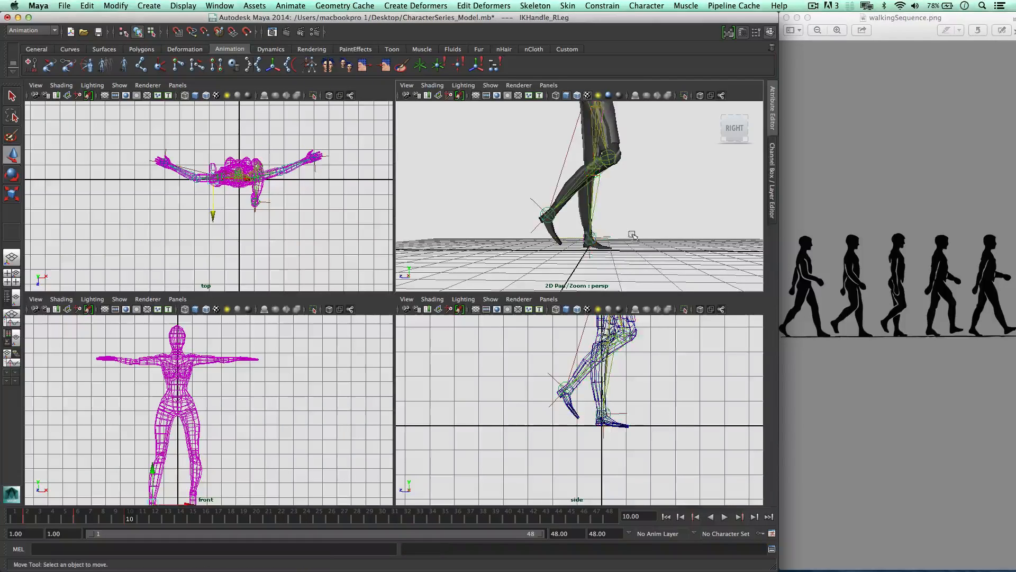
pyautogui.scroll(6, 628, 235)
pyautogui.scroll(-4, 601, 271)
pyautogui.click(590, 251)
pyautogui.press('3')
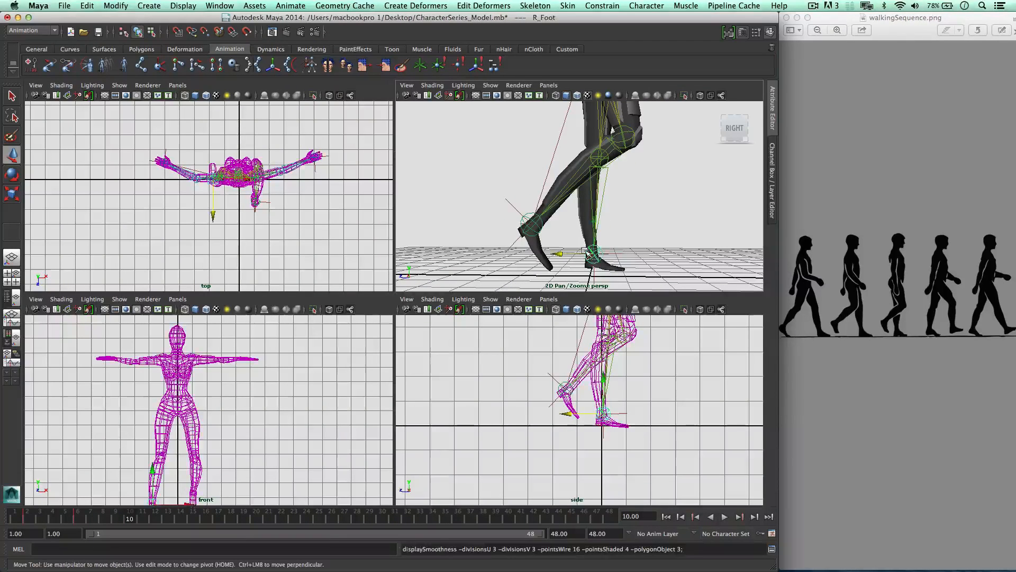
pyautogui.press('4')
pyautogui.press('5')
pyautogui.press('e')
pyautogui.moveTo(603, 210); pyautogui.dragTo(596, 210)
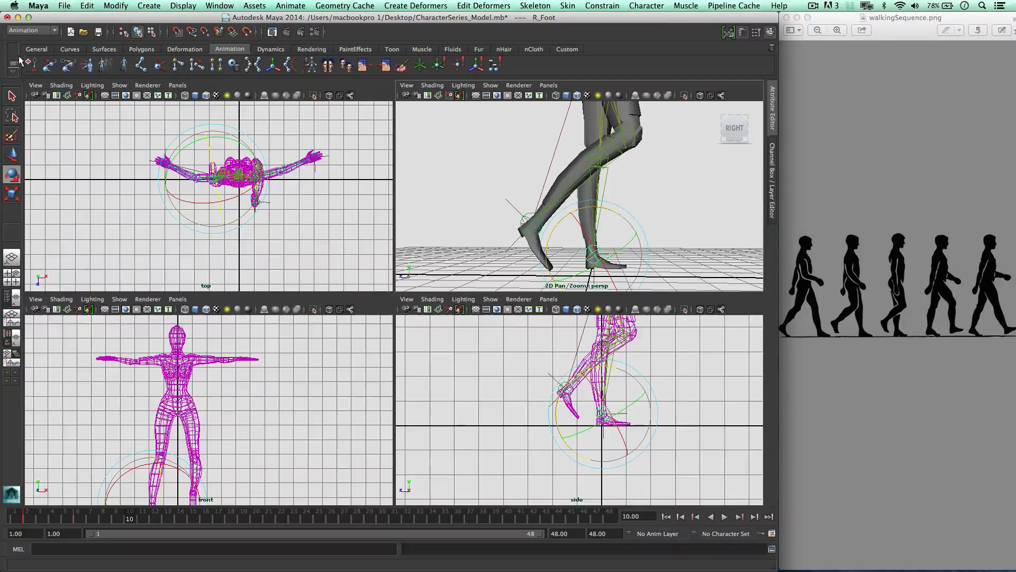
pyautogui.click(31, 64)
# Step: Go to frame 14, swing the left leg's IK handle forward and down in front of the standing leg, and key it
pyautogui.moveTo(143, 521); pyautogui.dragTo(167, 521)
pyautogui.moveTo(134, 514); pyautogui.dragTo(181, 519)
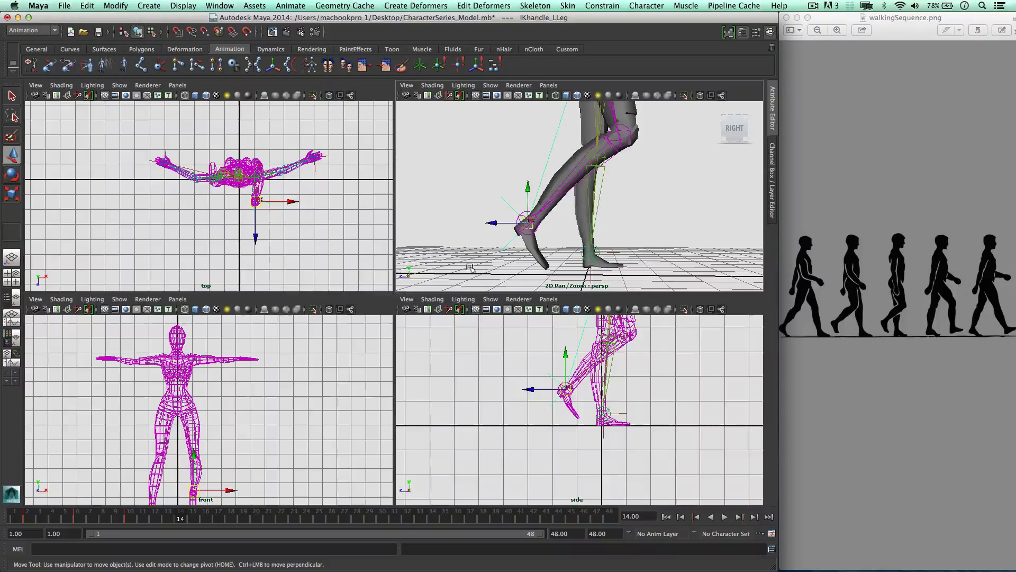
pyautogui.moveTo(492, 223); pyautogui.dragTo(603, 222)
pyautogui.keyDown('alt'); pyautogui.moveTo(620, 399); pyautogui.dragTo(565, 356, button='right'); pyautogui.keyUp('alt')
pyautogui.moveTo(547, 384)
pyautogui.mouseDown()
pyautogui.moveTo(572, 359)
pyautogui.moveTo(542, 390)
pyautogui.moveTo(560, 395)
pyautogui.mouseUp()
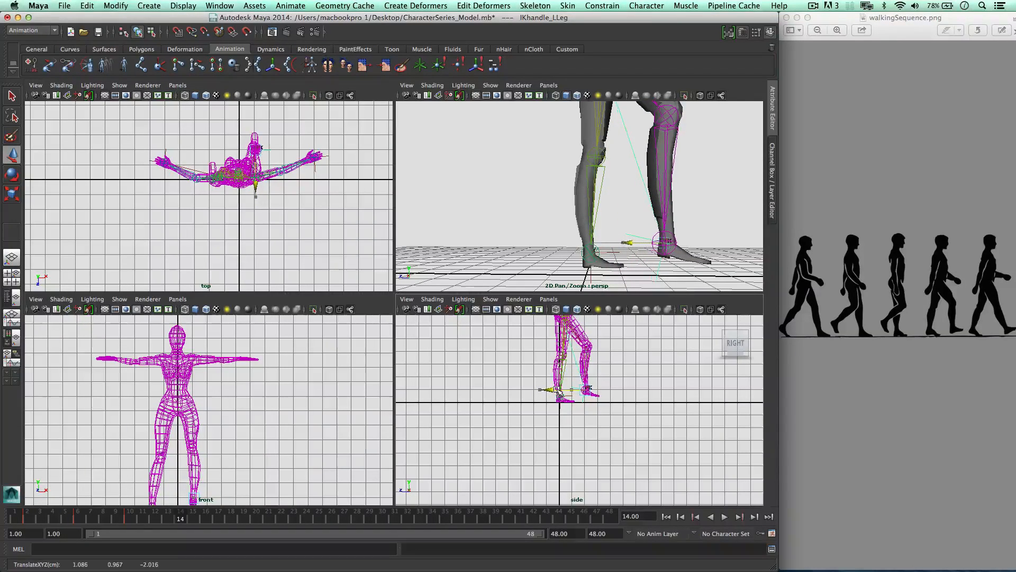
pyautogui.press('s')
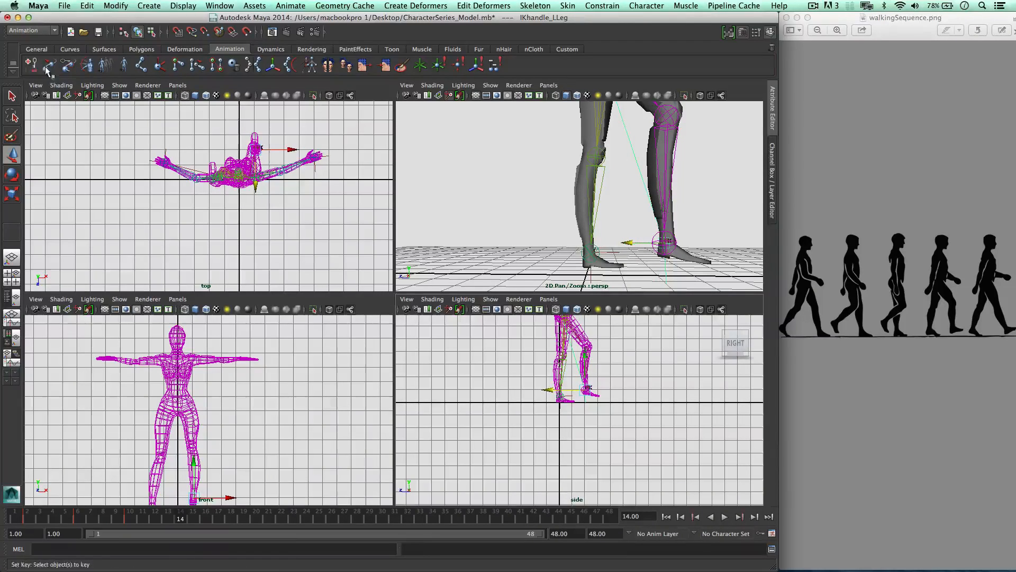
# Step: Rotate the left foot so its toes lift to about level, and key it at frame 14
pyautogui.click(671, 233)
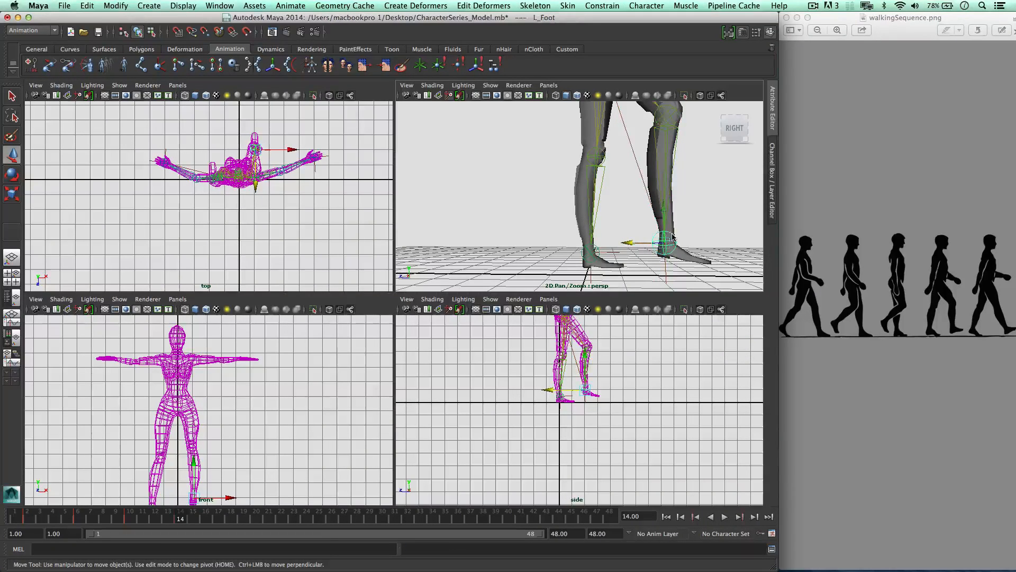
pyautogui.press('e')
pyautogui.scroll(3, 602, 328)
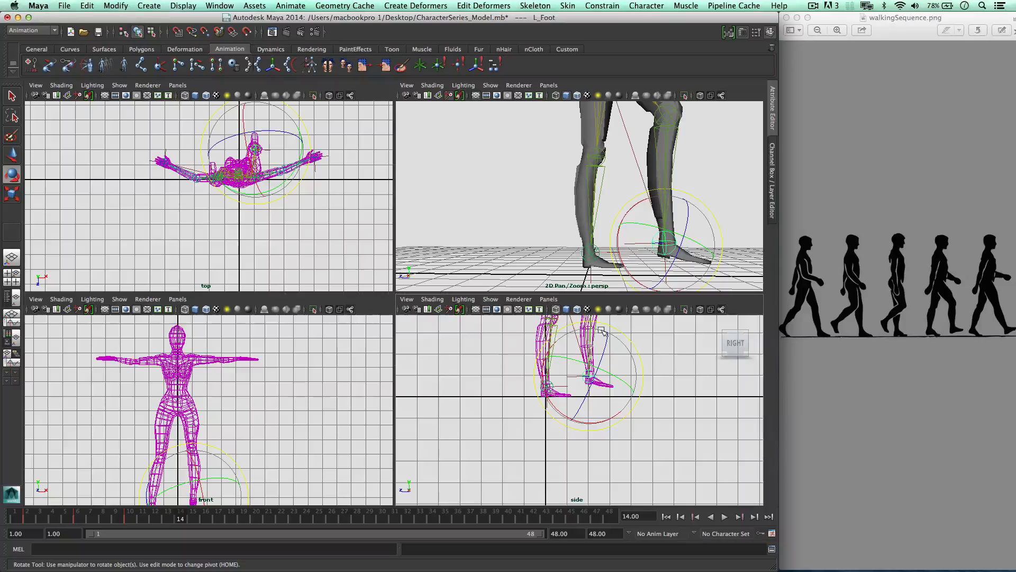
pyautogui.moveTo(576, 329); pyautogui.dragTo(570, 342)
pyautogui.moveTo(633, 211); pyautogui.dragTo(622, 230)
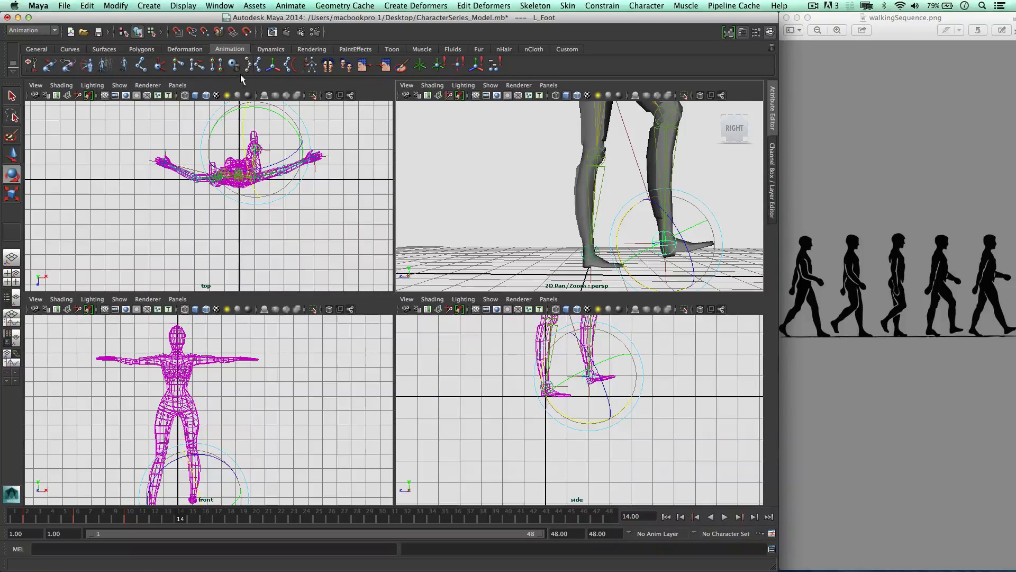
pyautogui.click(31, 65)
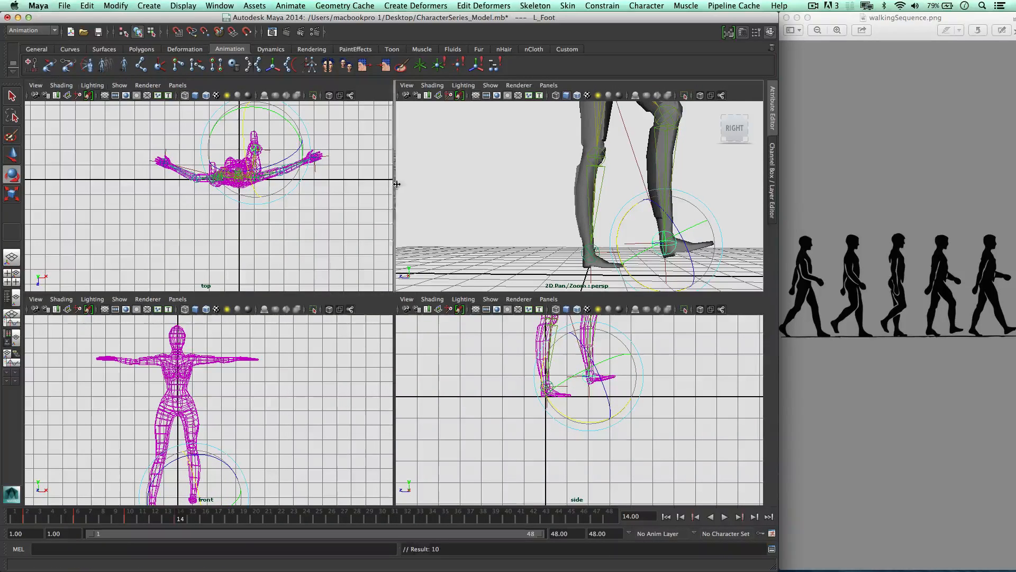
# Step: Move the right leg's IK handle back behind the body and raise it slightly, and key it at frame 14
pyautogui.click(591, 275)
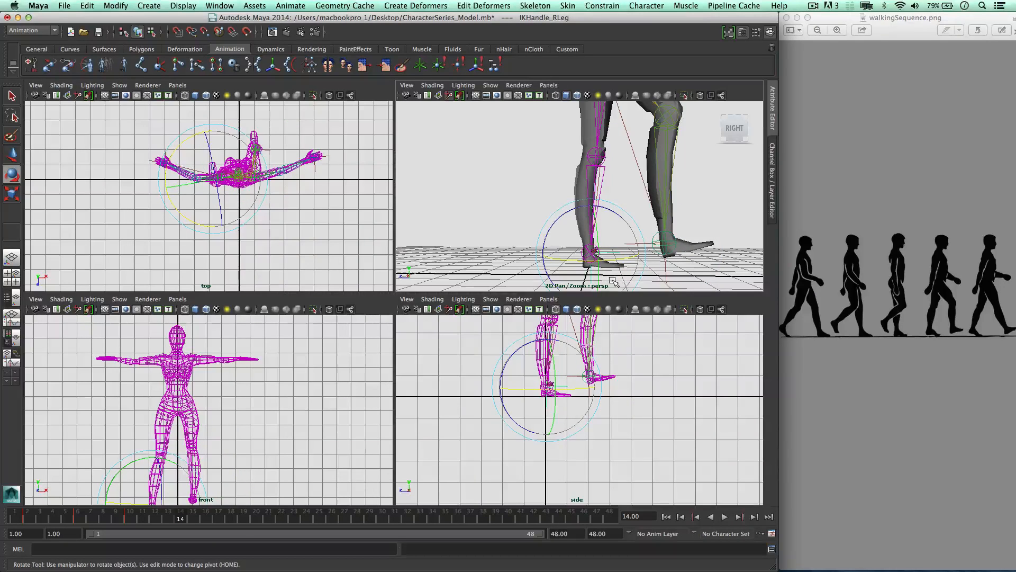
pyautogui.press('w')
pyautogui.moveTo(556, 253); pyautogui.dragTo(513, 249)
pyautogui.scroll(-3, 548, 348)
pyautogui.keyDown('alt'); pyautogui.moveTo(548, 349); pyautogui.dragTo(556, 367, button='middle'); pyautogui.keyUp('alt')
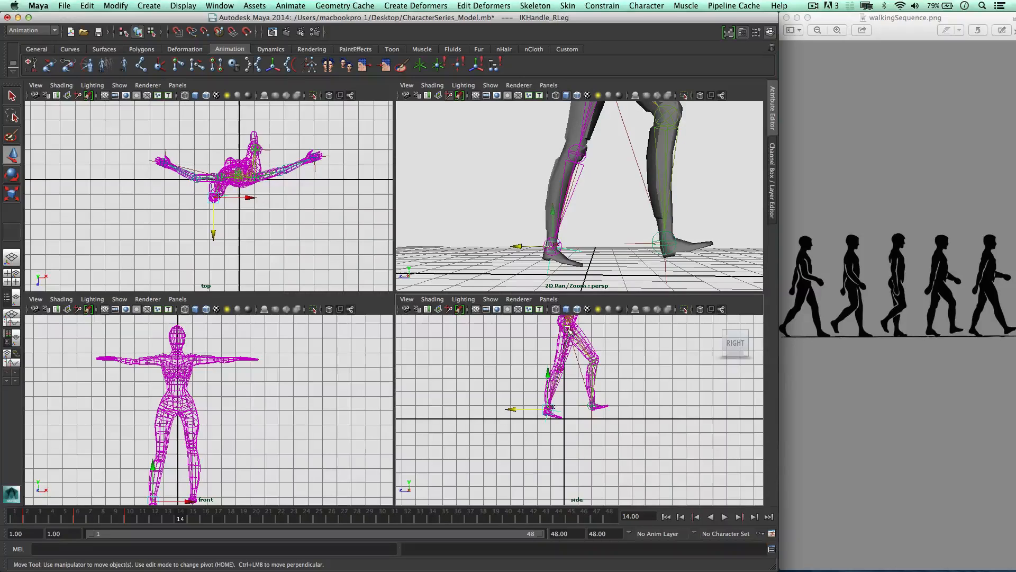
pyautogui.moveTo(518, 246); pyautogui.dragTo(509, 245)
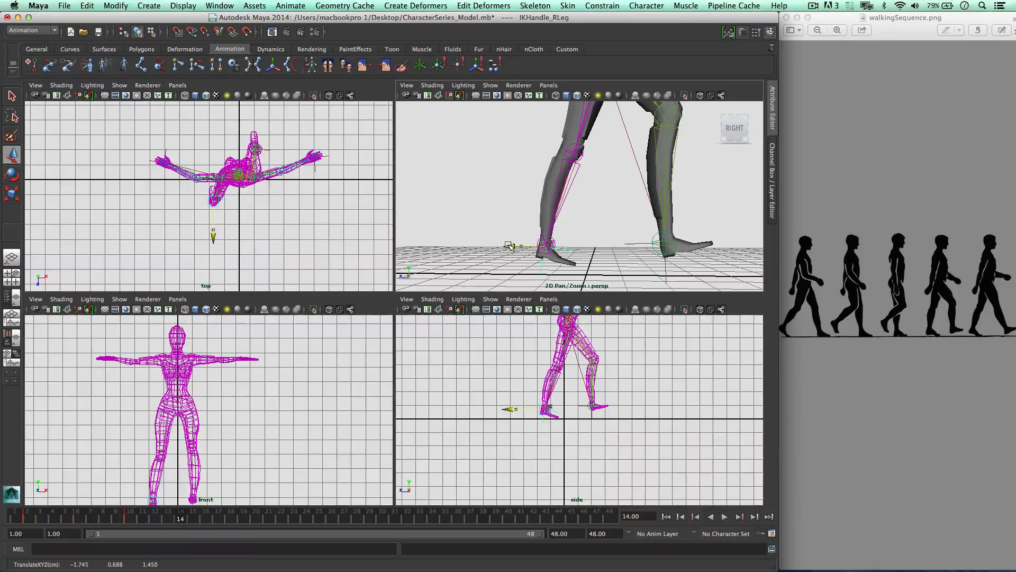
pyautogui.moveTo(509, 246); pyautogui.dragTo(508, 245)
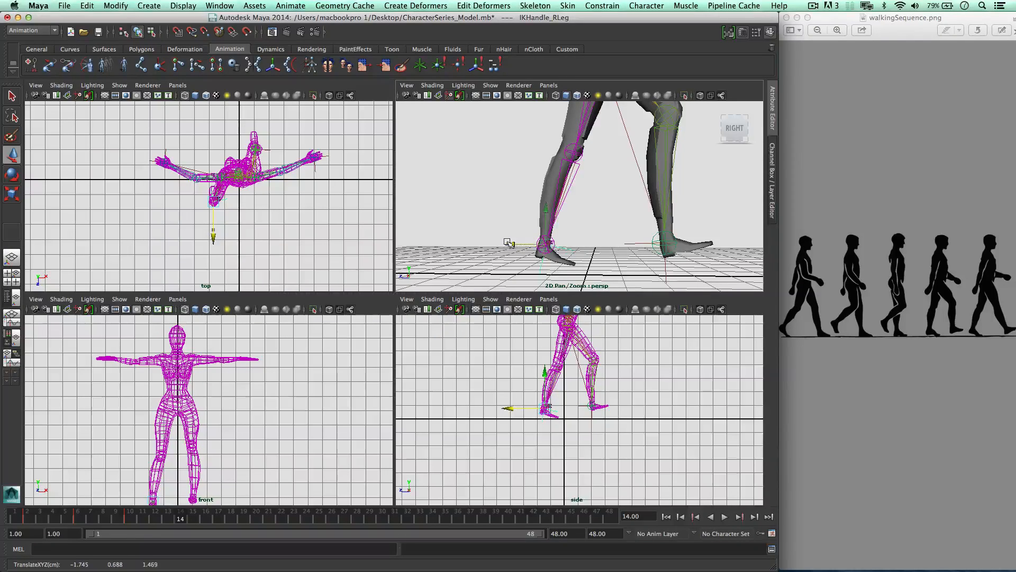
pyautogui.moveTo(547, 210); pyautogui.dragTo(546, 208)
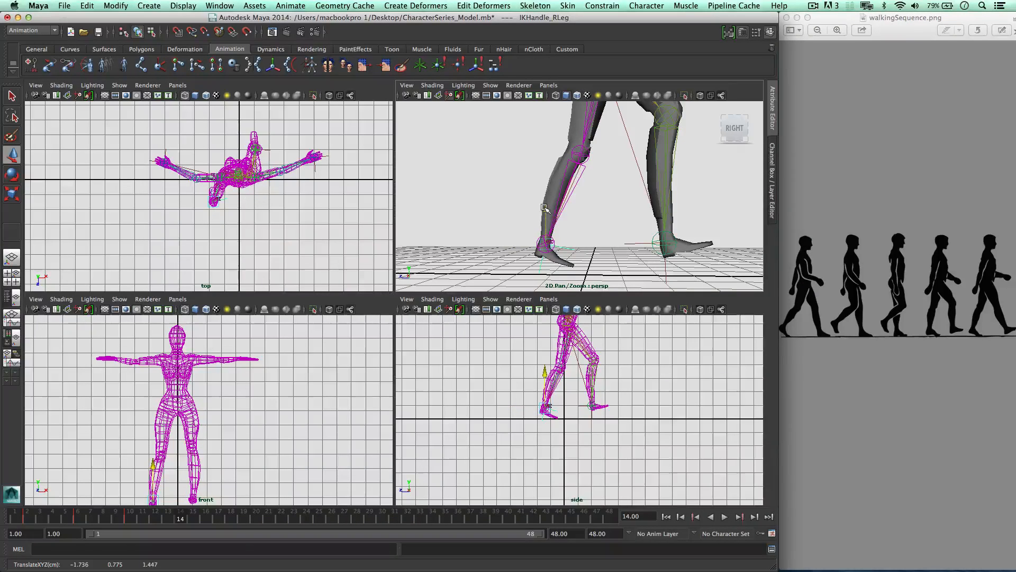
pyautogui.moveTo(522, 244); pyautogui.dragTo(515, 243)
pyautogui.press('s')
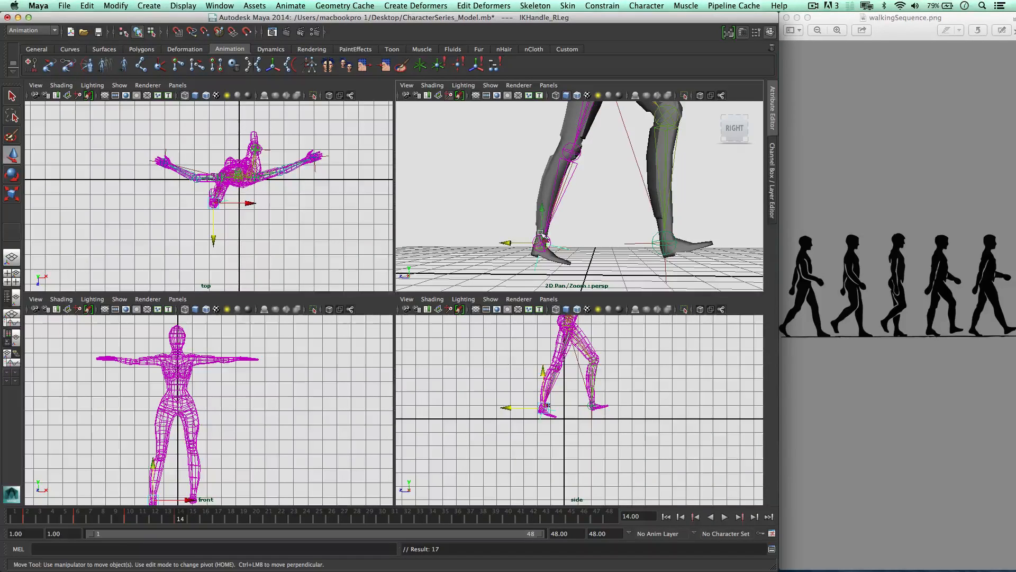
# Step: Rotate the right foot so its toes tip slightly down toward the ground, and key it at frame 14
pyautogui.click(556, 242)
pyautogui.click(548, 244)
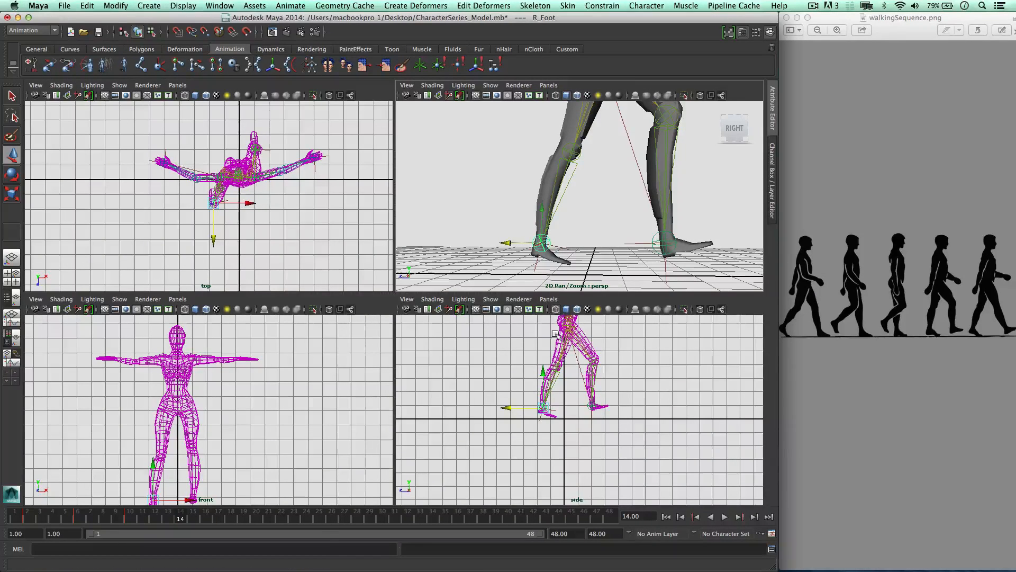
pyautogui.press('e')
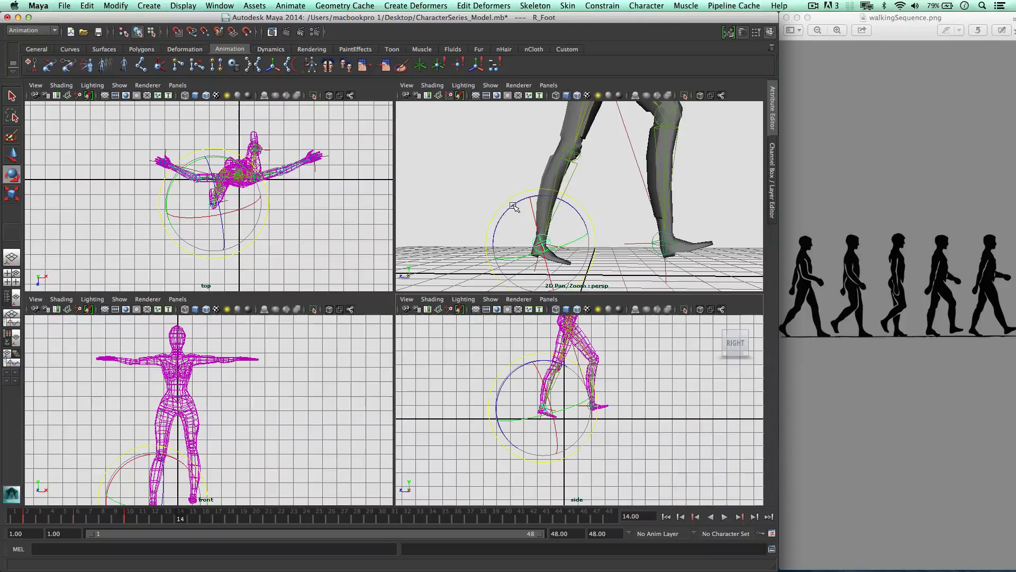
pyautogui.moveTo(514, 206); pyautogui.dragTo(527, 207)
pyautogui.press('s')
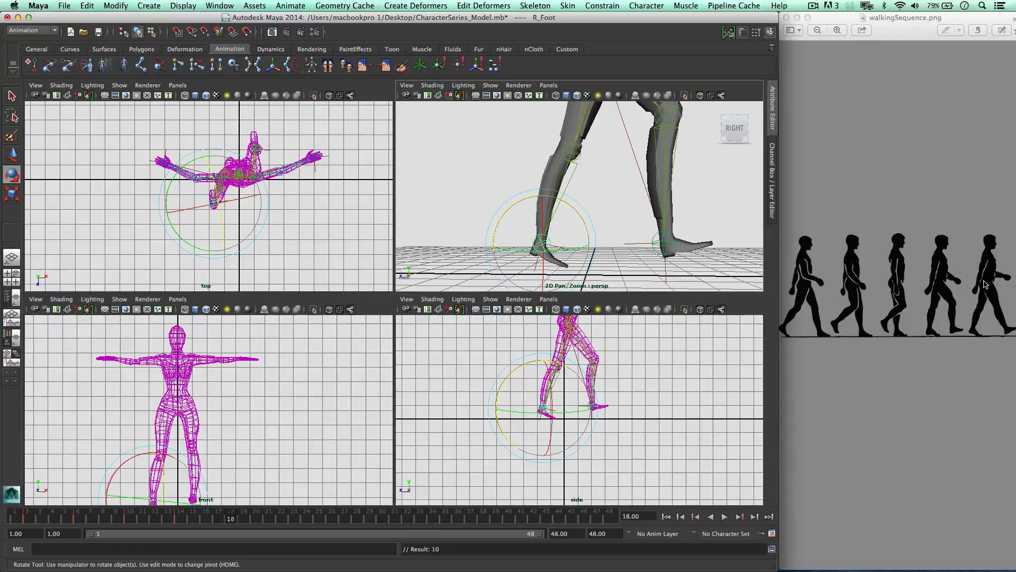
# Step: Move the left leg's IK handle forward and down toward the ground at frame 18, straightening the leg, and key it
pyautogui.click(640, 244)
pyautogui.press('w')
pyautogui.scroll(-6, 640, 238)
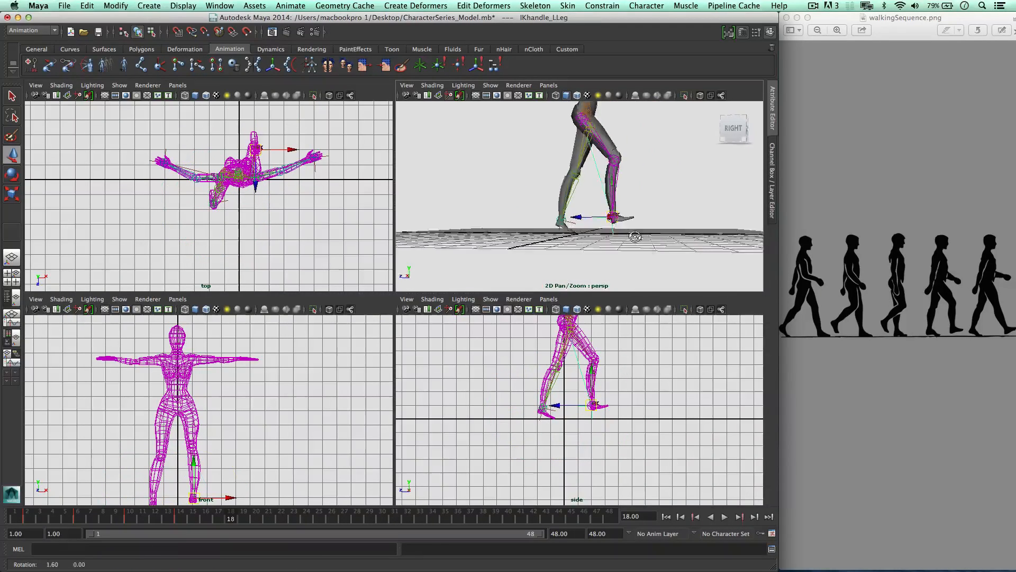
pyautogui.keyDown('alt'); pyautogui.moveTo(630, 215); pyautogui.dragTo(586, 229); pyautogui.keyUp('alt')
pyautogui.moveTo(573, 406); pyautogui.dragTo(579, 405)
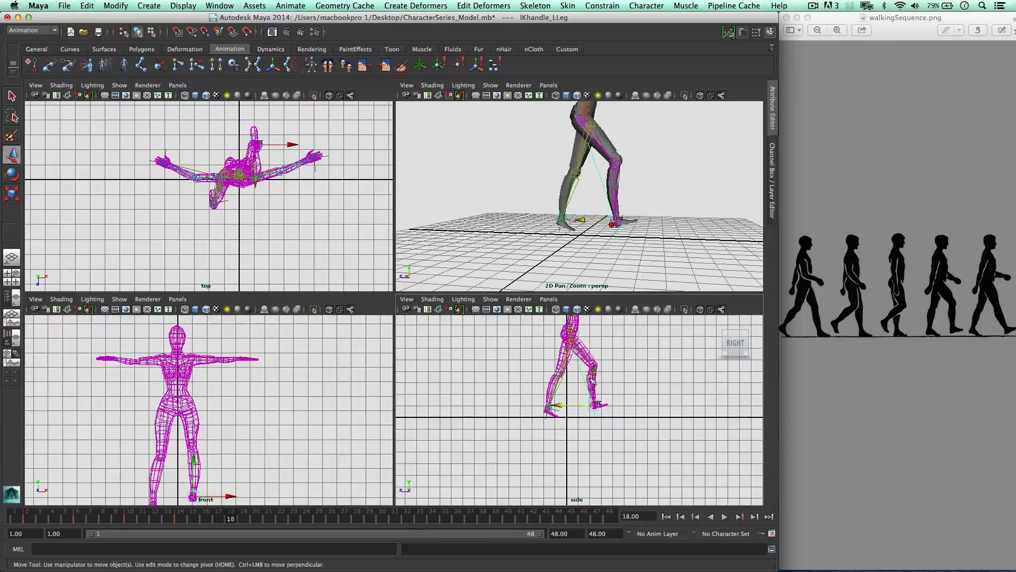
pyautogui.click(593, 378)
pyautogui.press('z')
pyautogui.moveTo(597, 377); pyautogui.dragTo(592, 381)
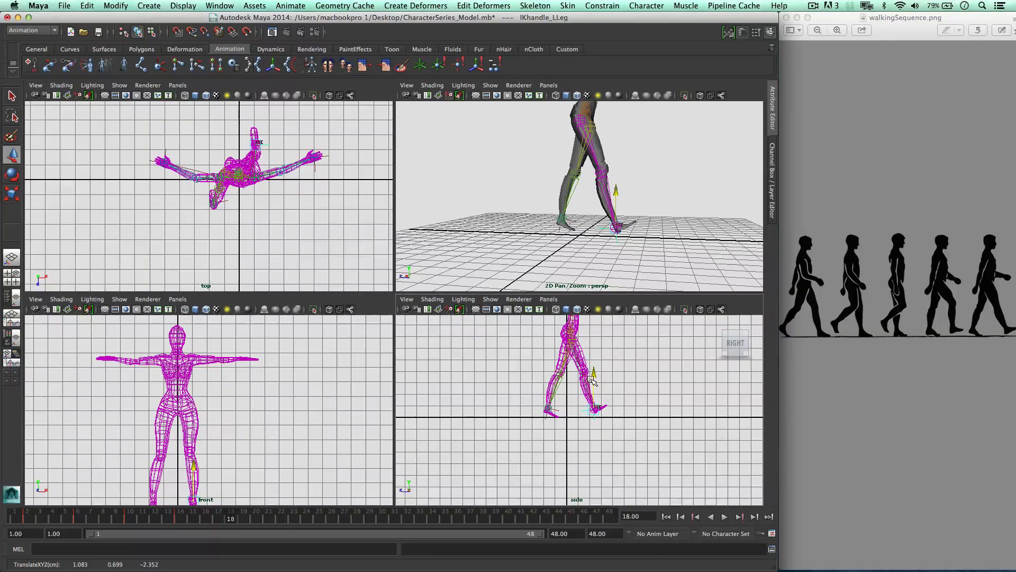
pyautogui.click(577, 411)
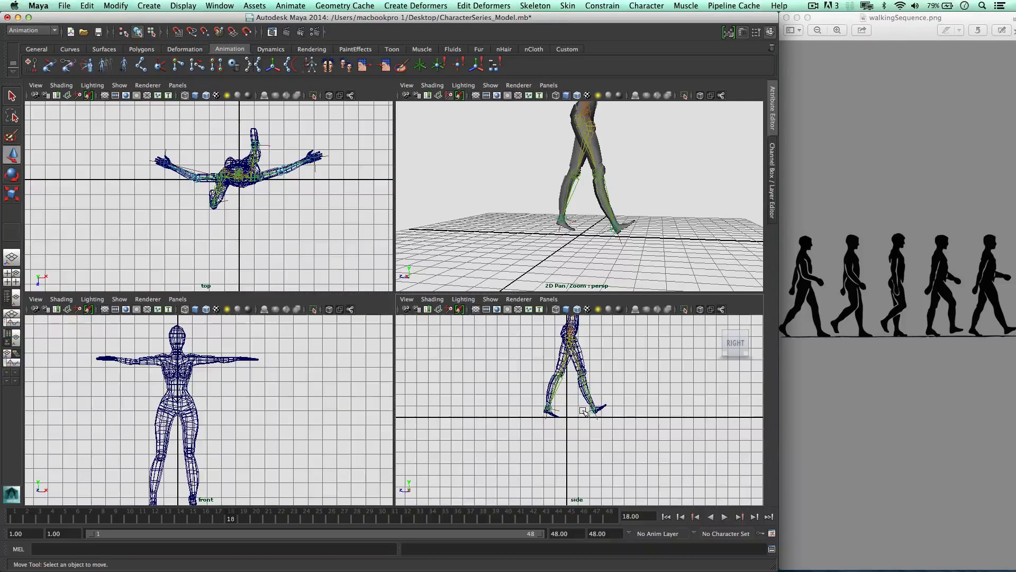
pyautogui.click(583, 411)
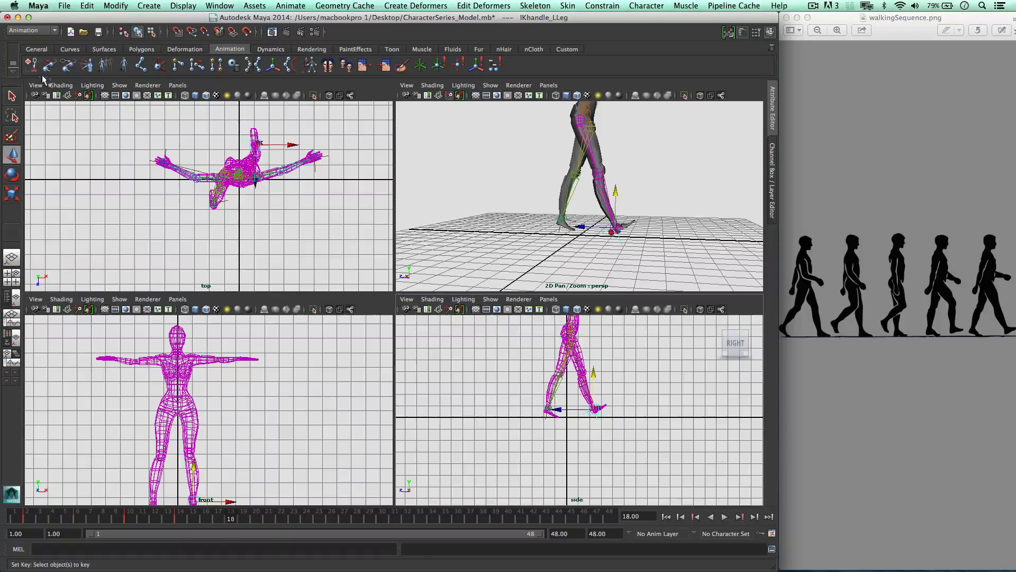
# Step: Rotate the left foot to lower its raised toes slightly, and key it at frame 18
pyautogui.scroll(5, 620, 448)
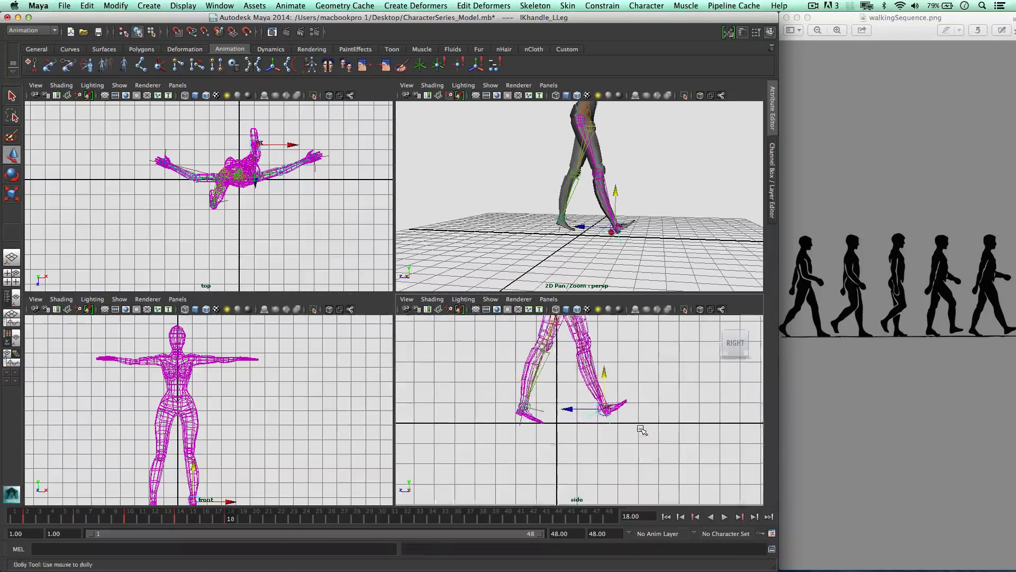
pyautogui.click(611, 426)
pyautogui.click(609, 408)
pyautogui.press('e')
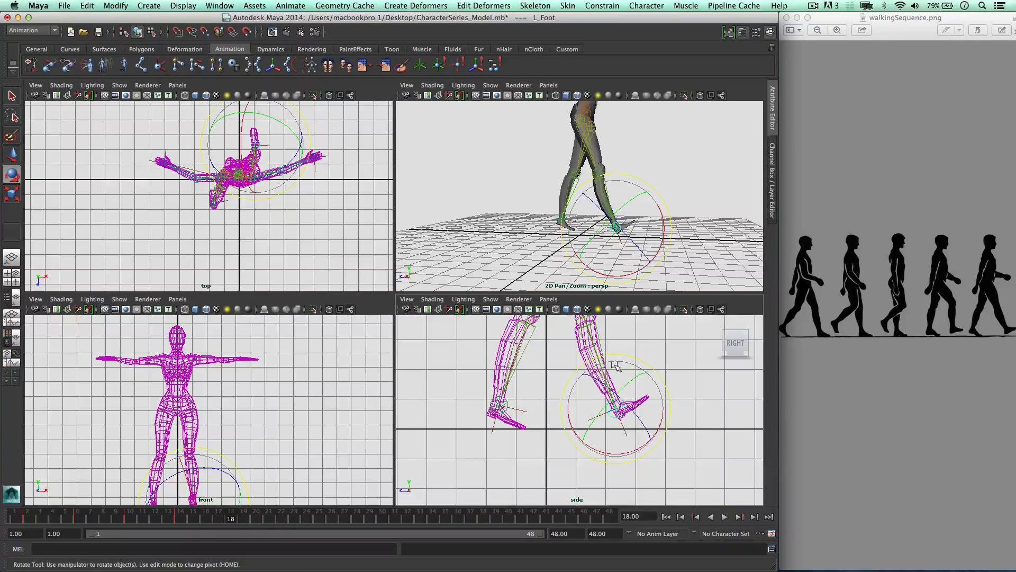
pyautogui.keyDown('alt'); pyautogui.moveTo(633, 182); pyautogui.dragTo(610, 216); pyautogui.keyUp('alt')
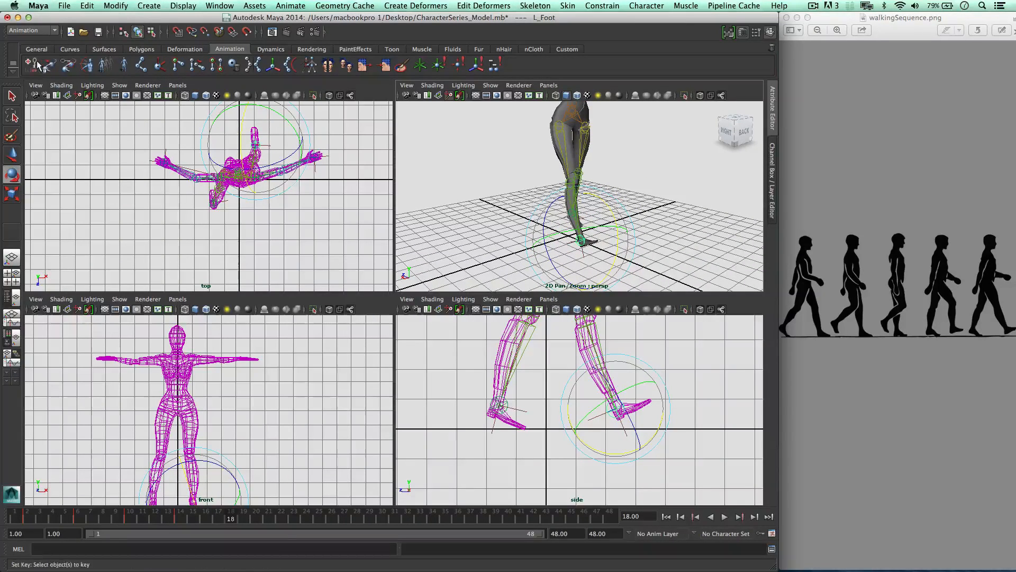
pyautogui.click(37, 65)
# Step: Move the right leg's IK handle farther back and slightly up behind the body, and key it at frame 18
pyautogui.click(513, 406)
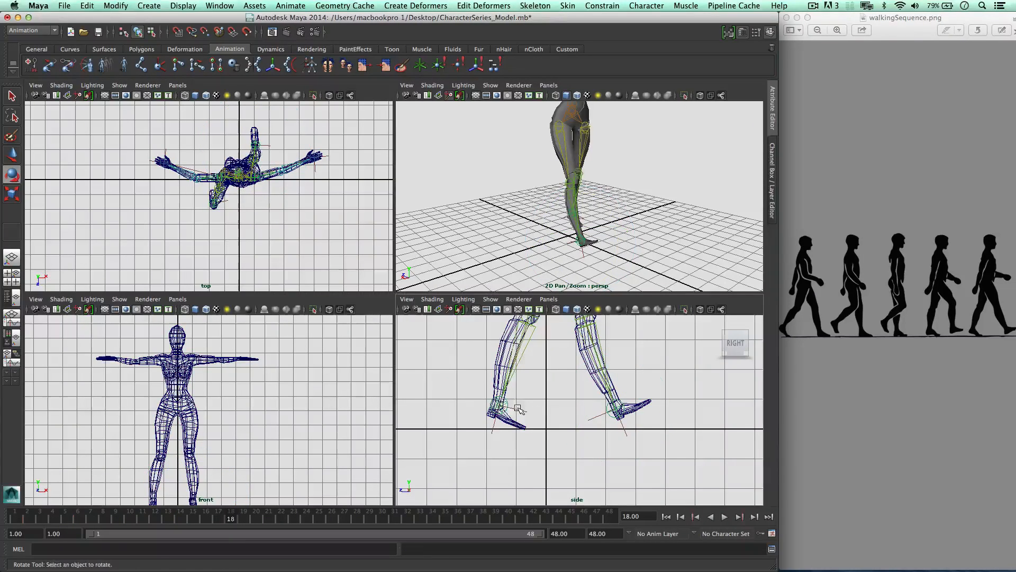
pyautogui.moveTo(490, 397); pyautogui.dragTo(523, 412)
pyautogui.press('w')
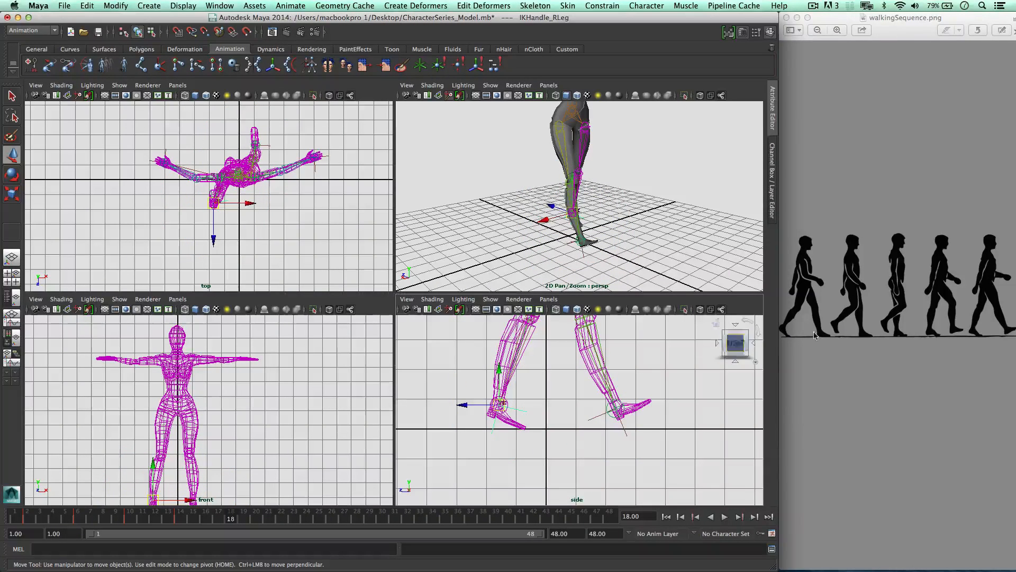
pyautogui.moveTo(451, 406); pyautogui.dragTo(434, 406)
pyautogui.scroll(-8, 557, 416)
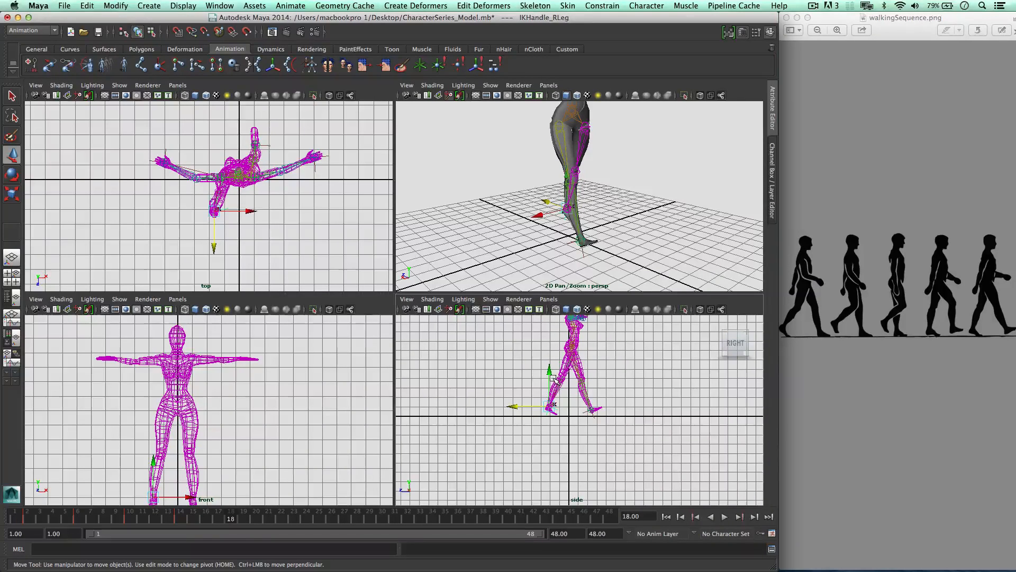
pyautogui.click(517, 408)
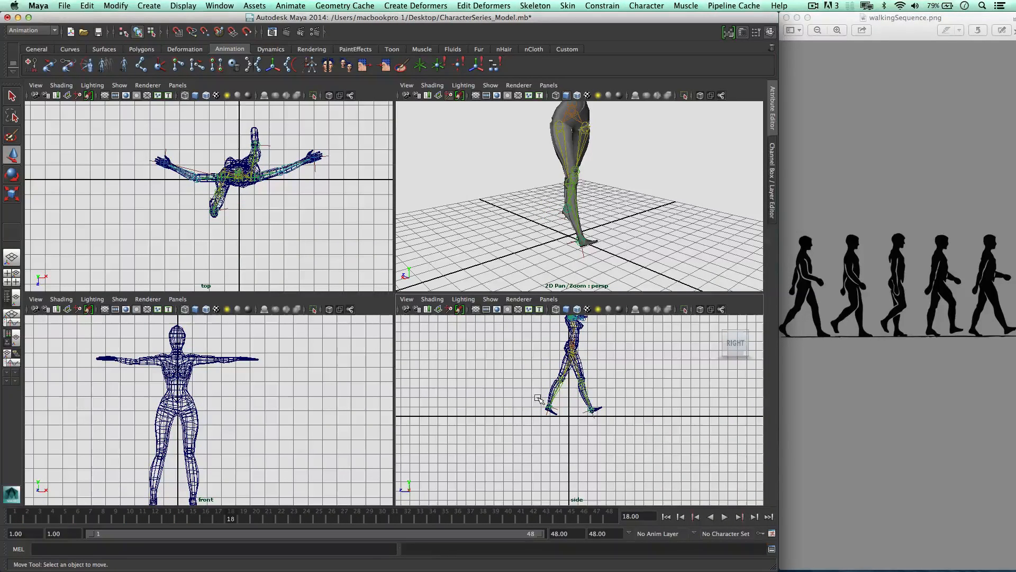
pyautogui.click(540, 401)
pyautogui.moveTo(506, 405); pyautogui.dragTo(496, 407)
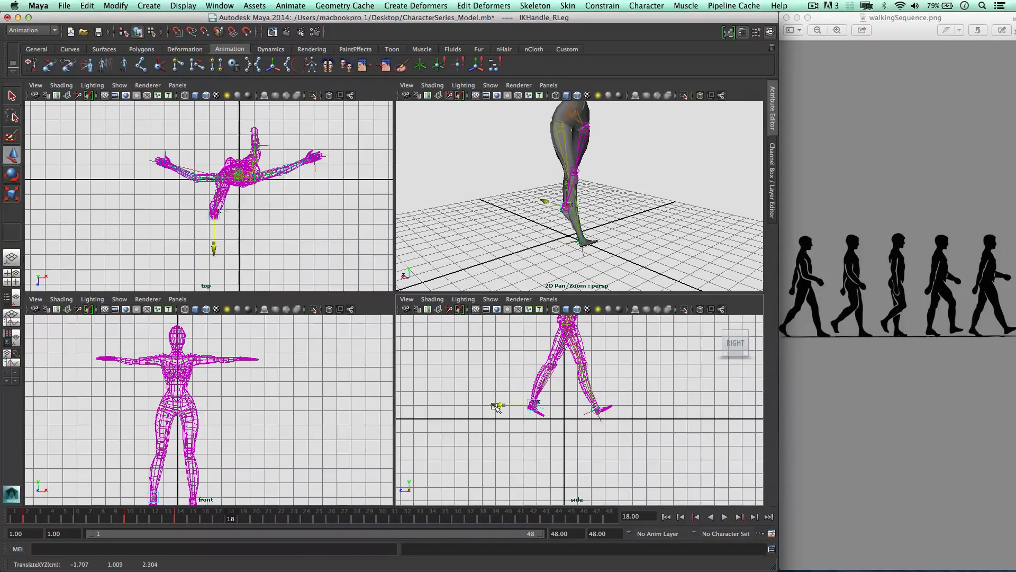
pyautogui.hotkey('ctrl', 'Up')
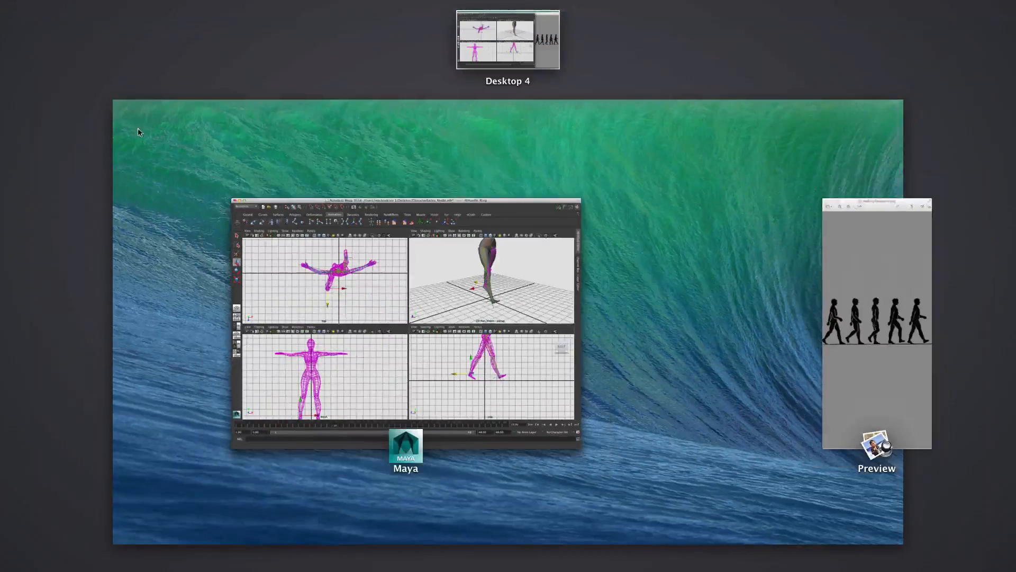
pyautogui.click(324, 248)
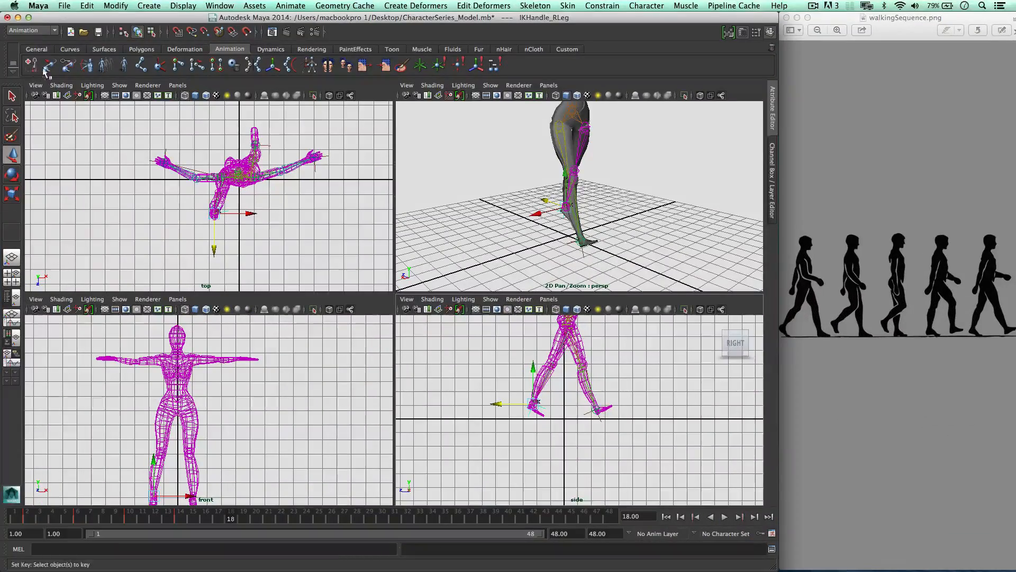
pyautogui.click(36, 67)
# Step: Rotate the right foot so its toes tip more steeply toward the ground, and key it at frame 18
pyautogui.middleClick(587, 252)
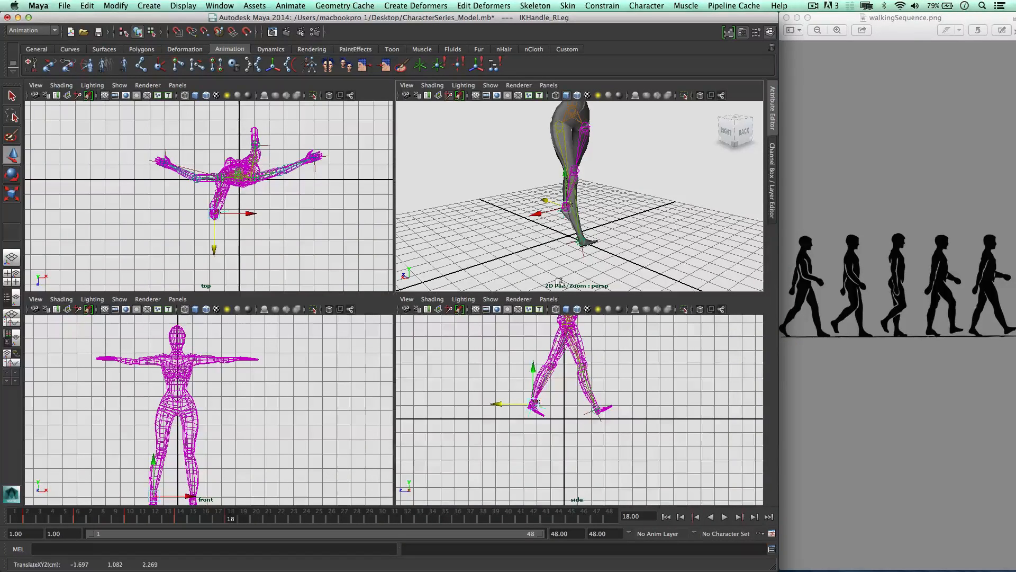
pyautogui.scroll(3, 535, 429)
pyautogui.click(534, 429)
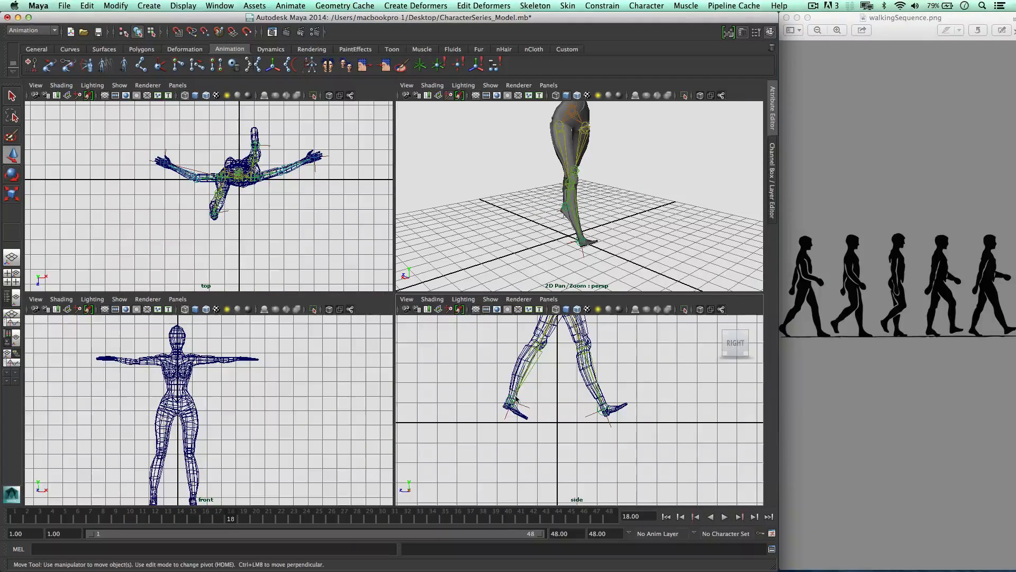
pyautogui.click(516, 398)
pyautogui.press('e')
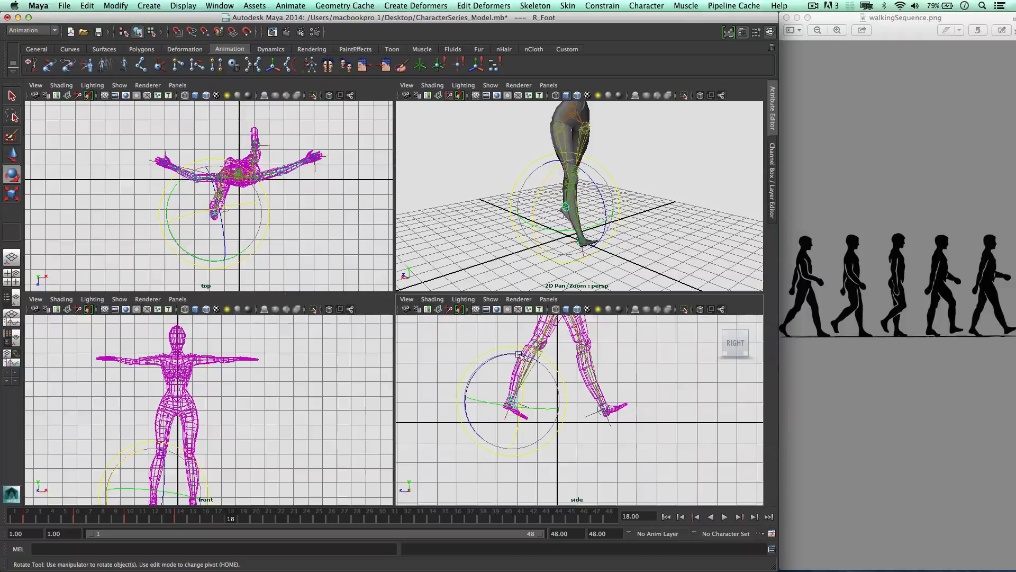
pyautogui.click(518, 354)
pyautogui.keyDown('alt'); pyautogui.moveTo(472, 223); pyautogui.dragTo(603, 188); pyautogui.keyUp('alt')
pyautogui.click(605, 200)
pyautogui.moveTo(590, 184); pyautogui.dragTo(590, 195)
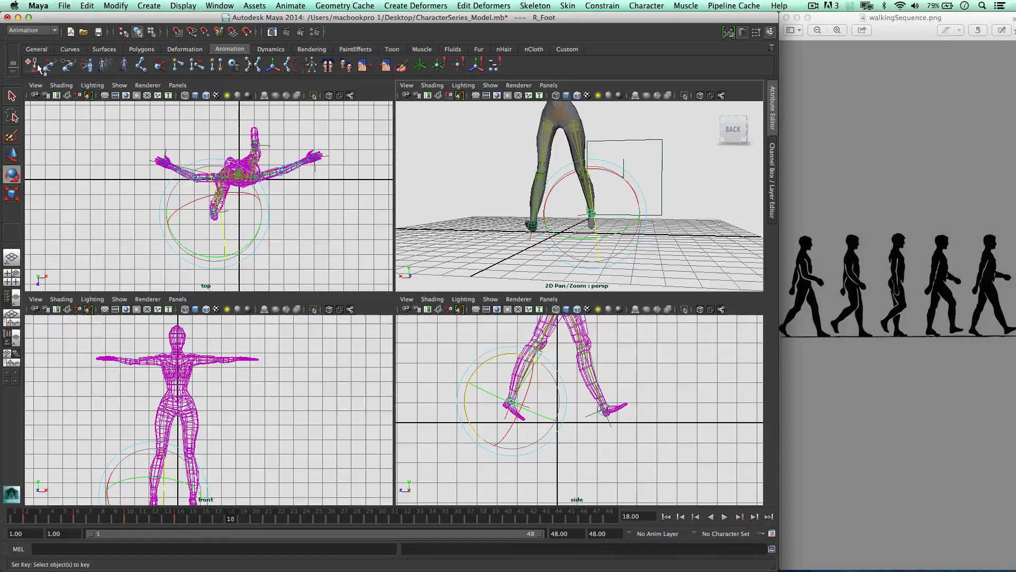
pyautogui.click(36, 65)
# Step: Play back the animation from frame 1 to check the leg motion keyed through frame 18
pyautogui.scroll(-4, 453, 413)
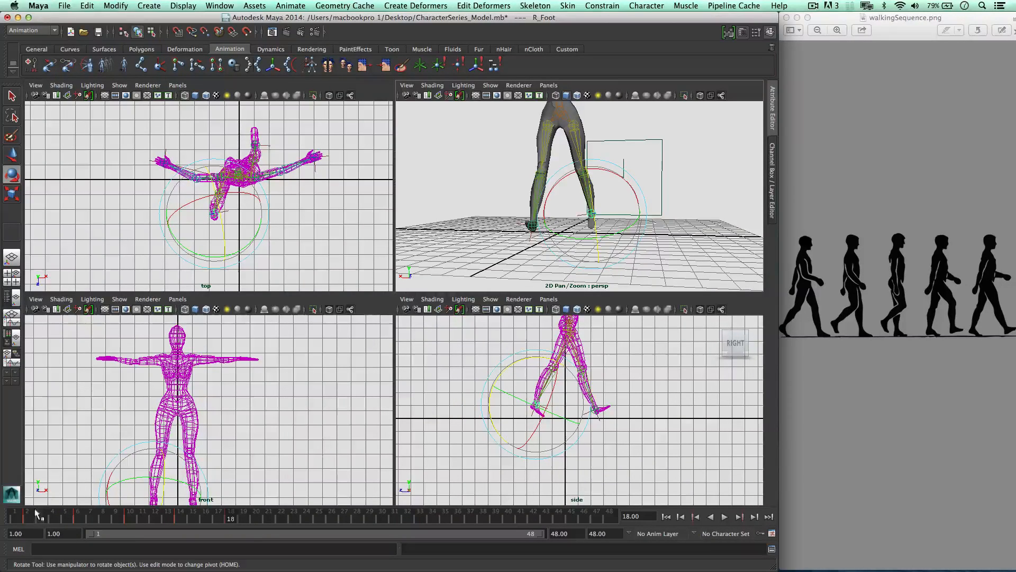
pyautogui.click(12, 521)
pyautogui.hotkey('alt', 'v')
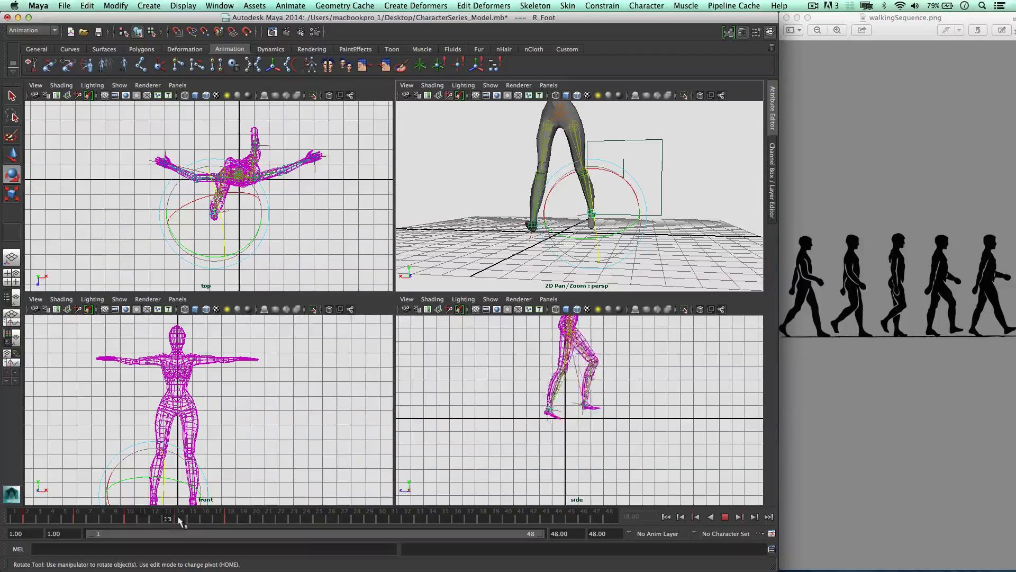
pyautogui.click(228, 519)
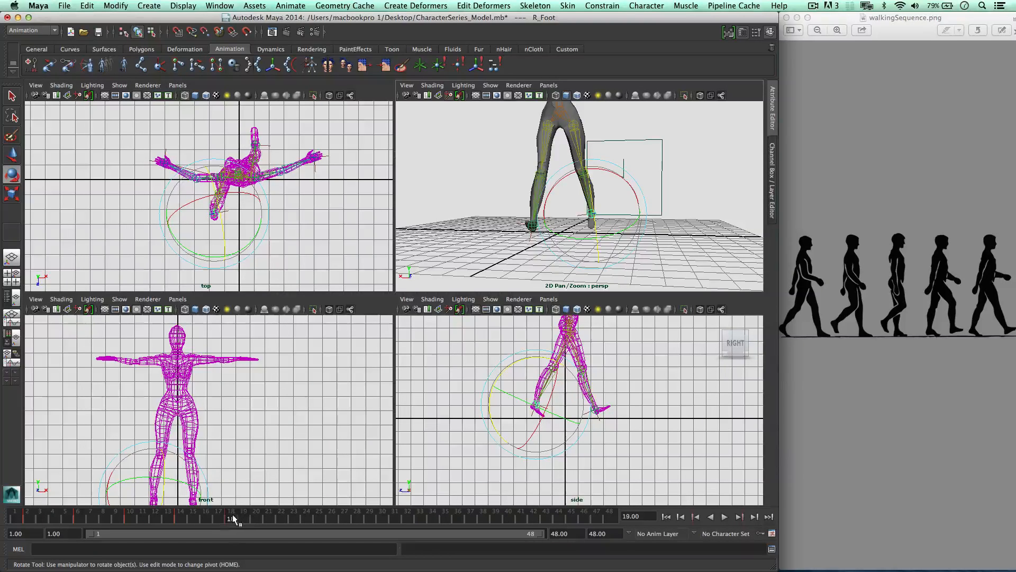
# Step: Go to frame 22, move the left leg's IK handle back toward the body and slightly down, and key it
pyautogui.moveTo(243, 519); pyautogui.dragTo(281, 519)
pyautogui.scroll(3, 565, 362)
pyautogui.press('w')
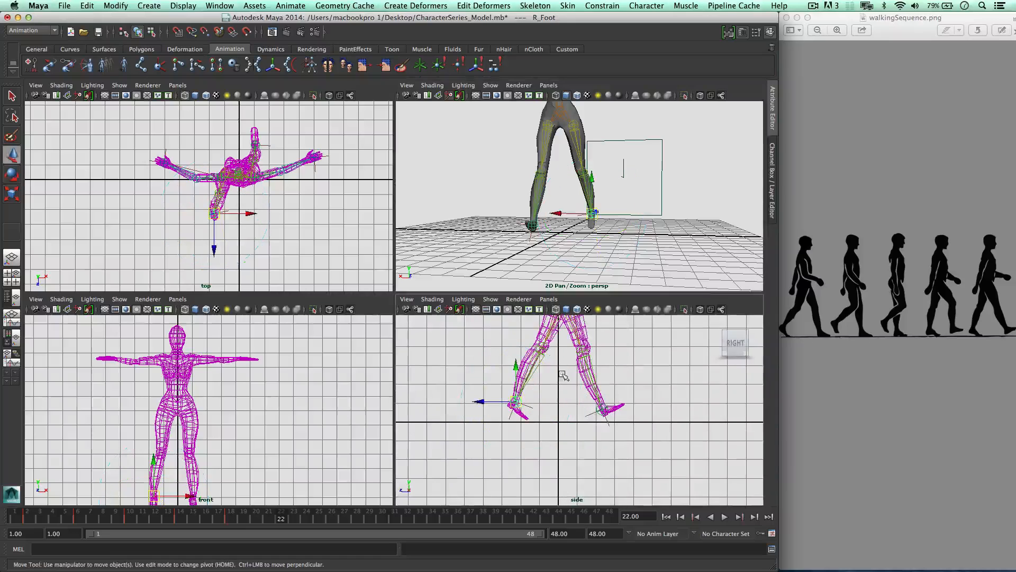
pyautogui.click(590, 413)
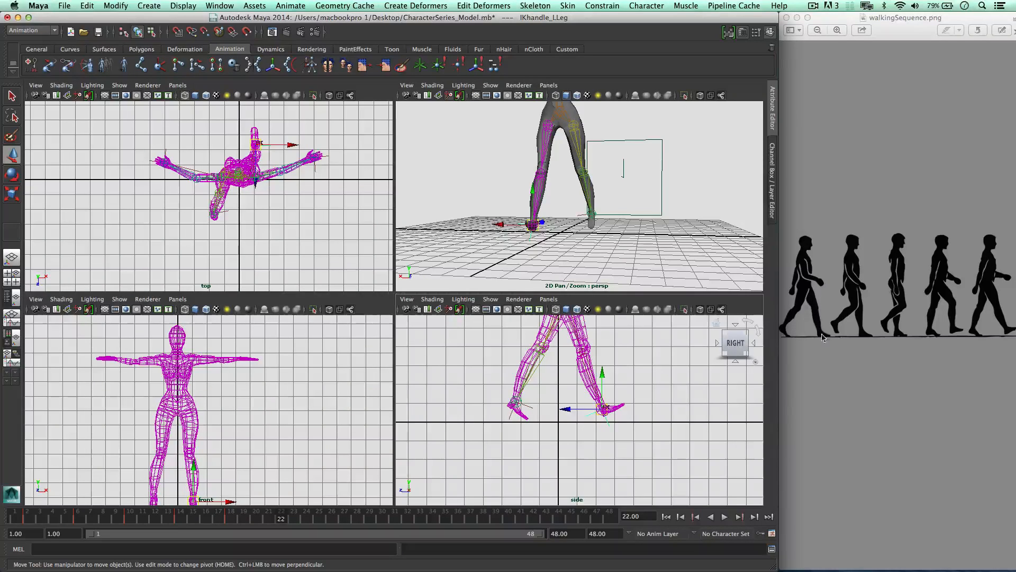
pyautogui.moveTo(582, 409); pyautogui.dragTo(589, 380)
pyautogui.press('s')
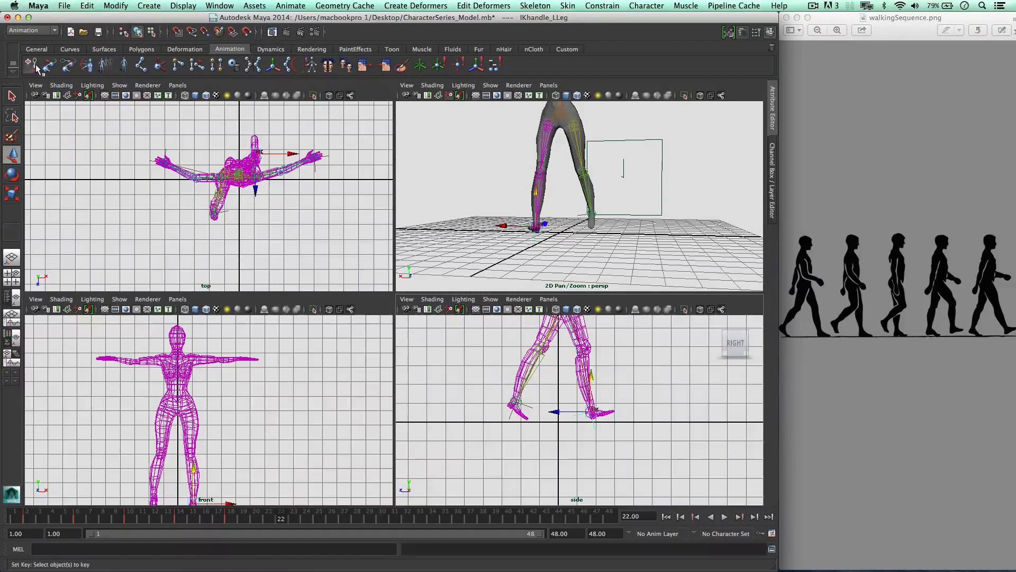
# Step: Rotate the left foot so its toes drop toward the ground, and key it at frame 22
pyautogui.click(600, 418)
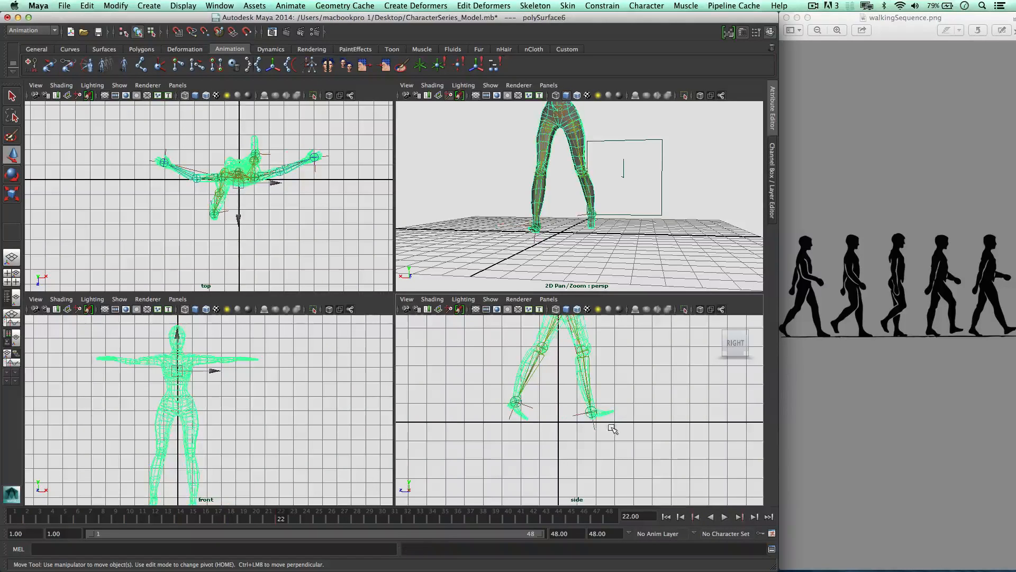
pyautogui.click(594, 411)
pyautogui.press('e')
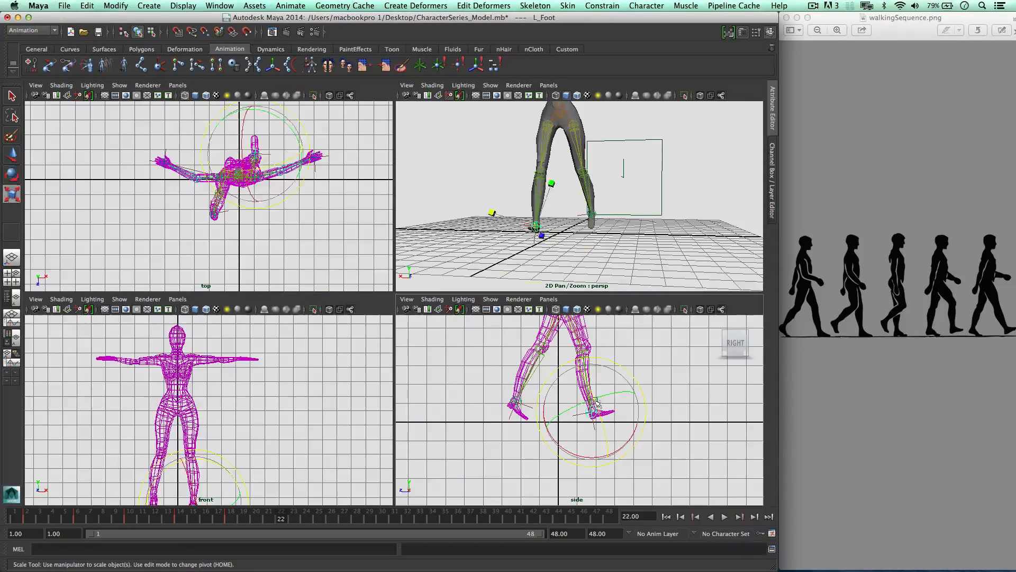
pyautogui.keyDown('alt'); pyautogui.moveTo(632, 234); pyautogui.dragTo(602, 224); pyautogui.keyUp('alt')
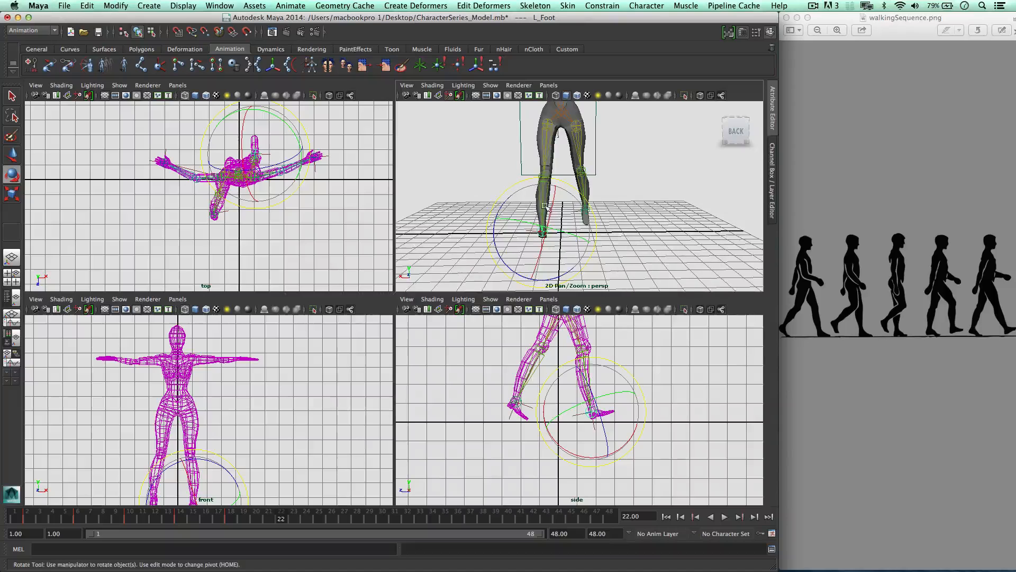
pyautogui.moveTo(548, 207); pyautogui.dragTo(547, 253)
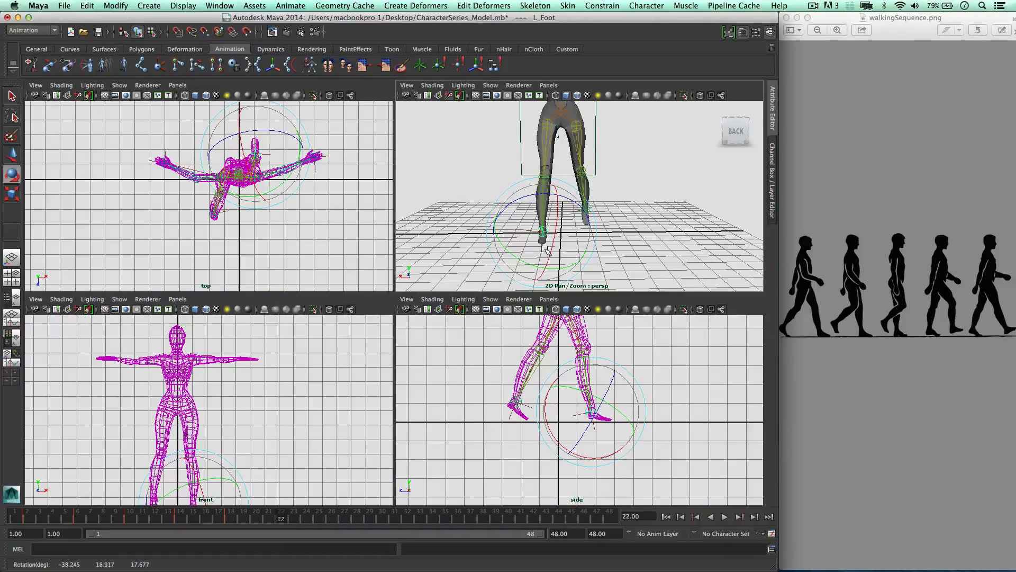
pyautogui.click(27, 65)
# Step: Move the right leg's IK handle slightly farther back and up at frame 22
pyautogui.click(510, 417)
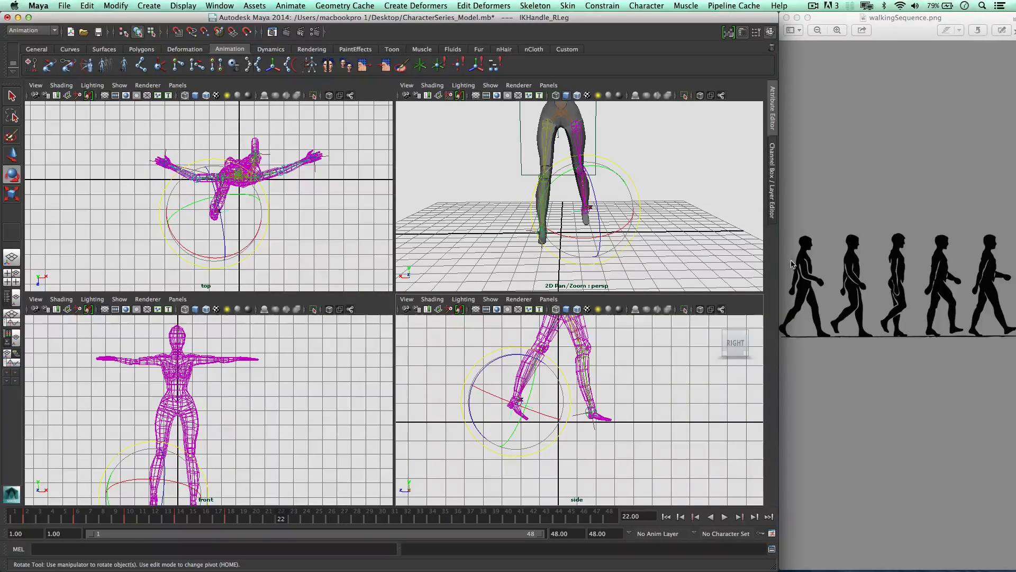
pyautogui.middleClick(476, 222)
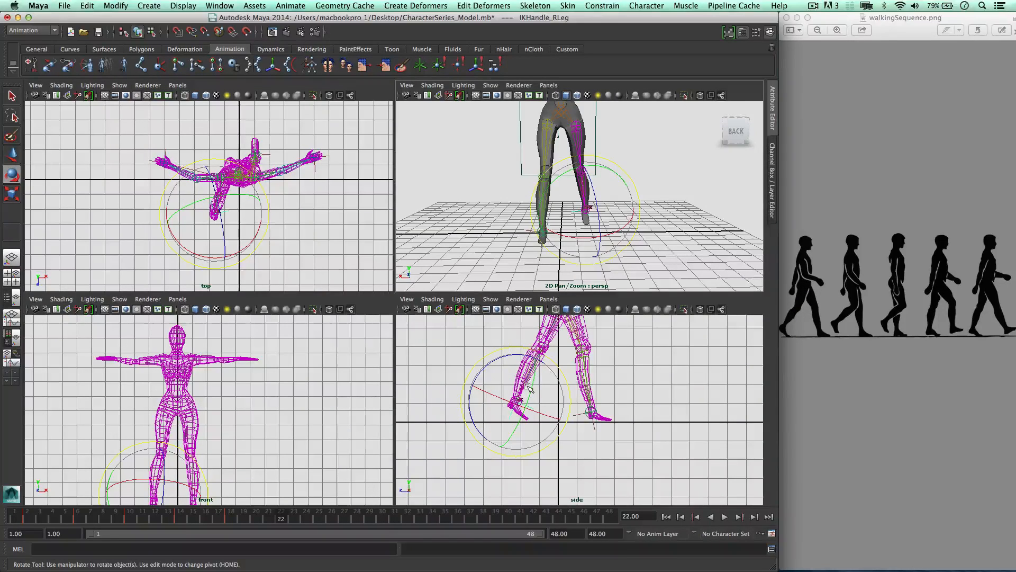
pyautogui.press('w')
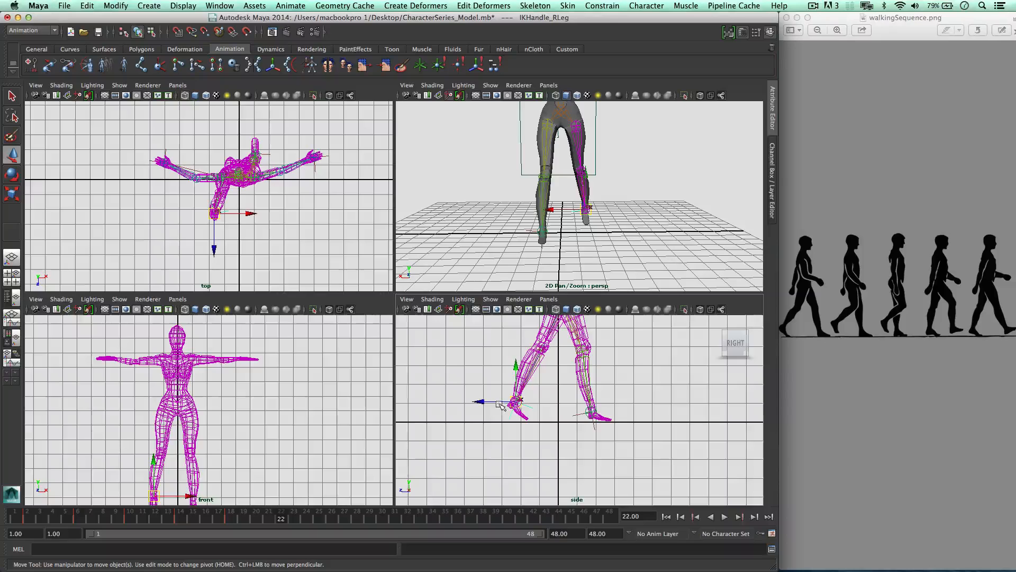
pyautogui.moveTo(501, 405); pyautogui.dragTo(524, 405)
pyautogui.hotkey('ctrl', 'z')
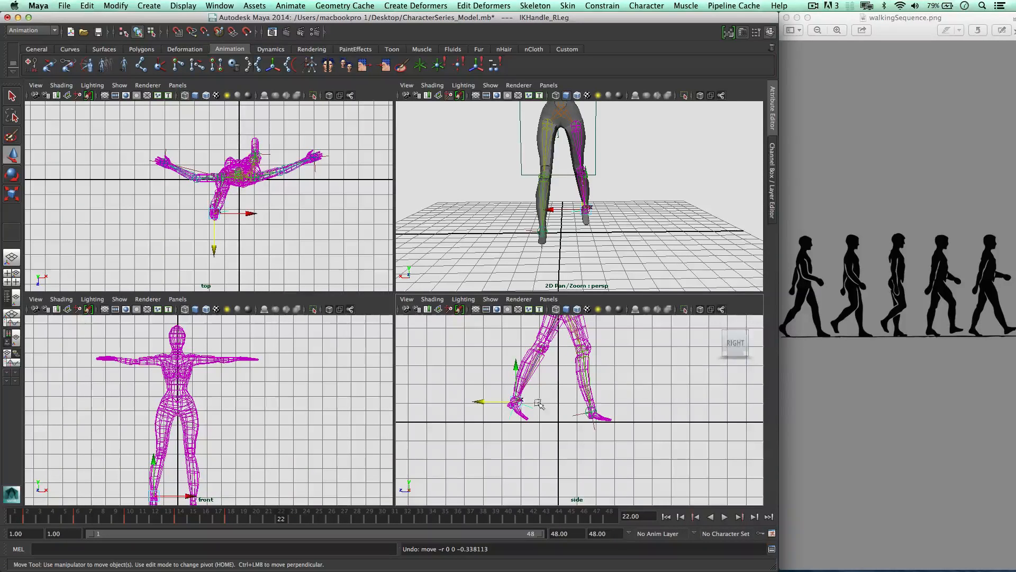
pyautogui.moveTo(491, 403)
pyautogui.mouseDown()
pyautogui.moveTo(513, 389)
pyautogui.moveTo(493, 401)
pyautogui.mouseUp()
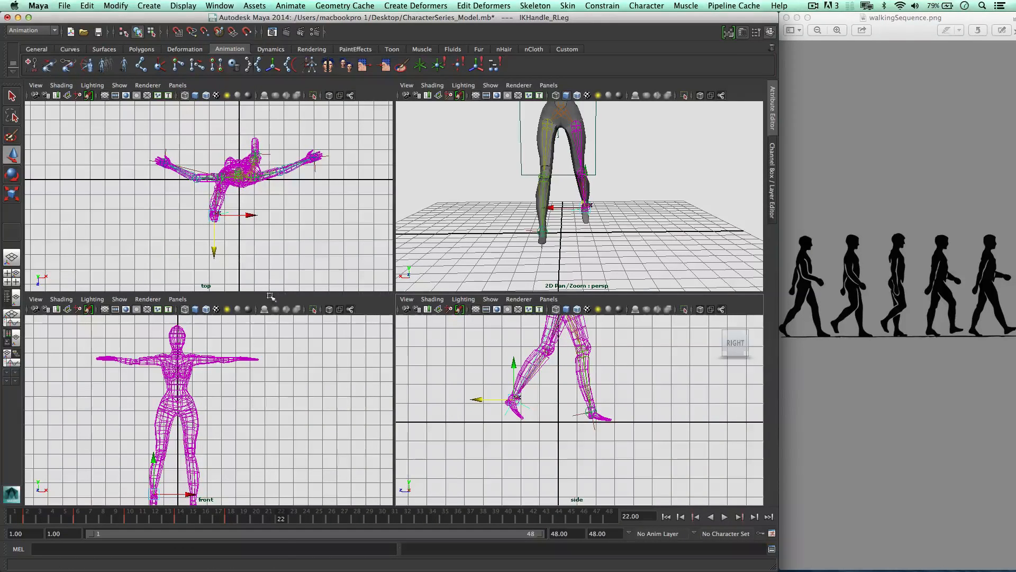
# Step: Rotate the right foot slightly at frame 22, to about -0.8, -5.9, 42.2 degrees, and key it
pyautogui.click(514, 402)
pyautogui.press('e')
pyautogui.moveTo(512, 354); pyautogui.dragTo(513, 358)
pyautogui.hotkey('ctrl', 'z')
pyautogui.click(569, 202)
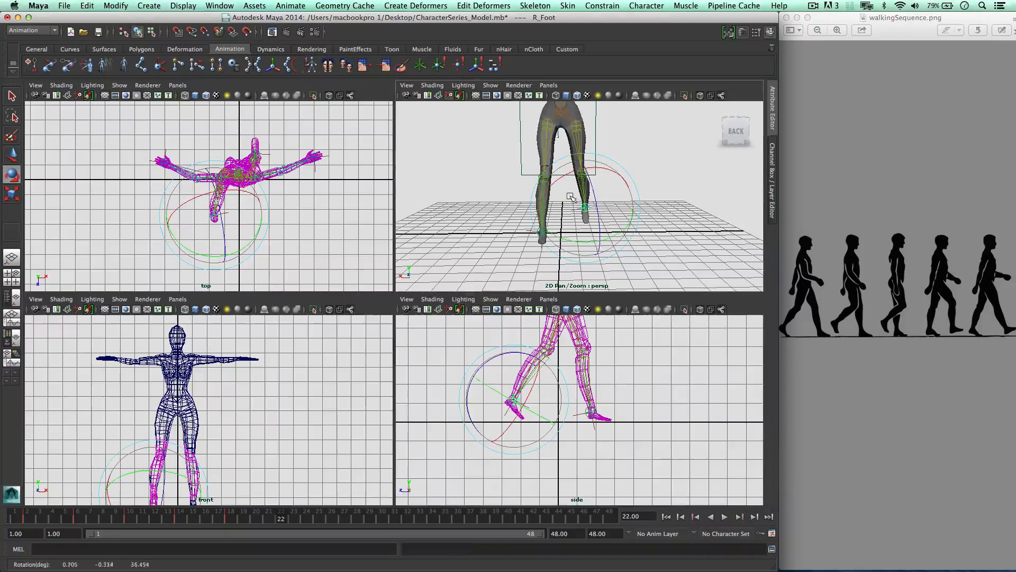
pyautogui.moveTo(600, 208); pyautogui.dragTo(597, 222)
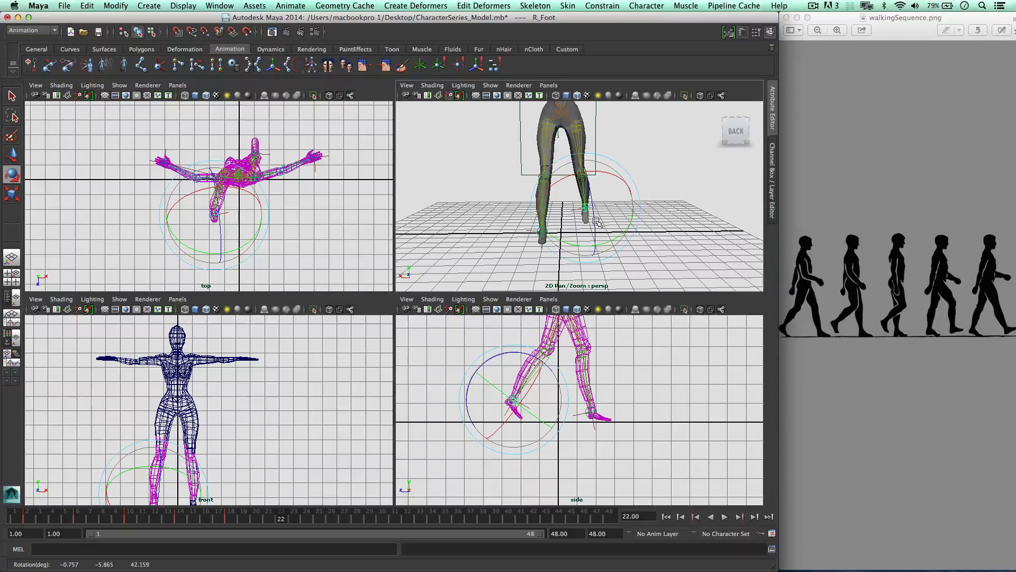
pyautogui.click(615, 250)
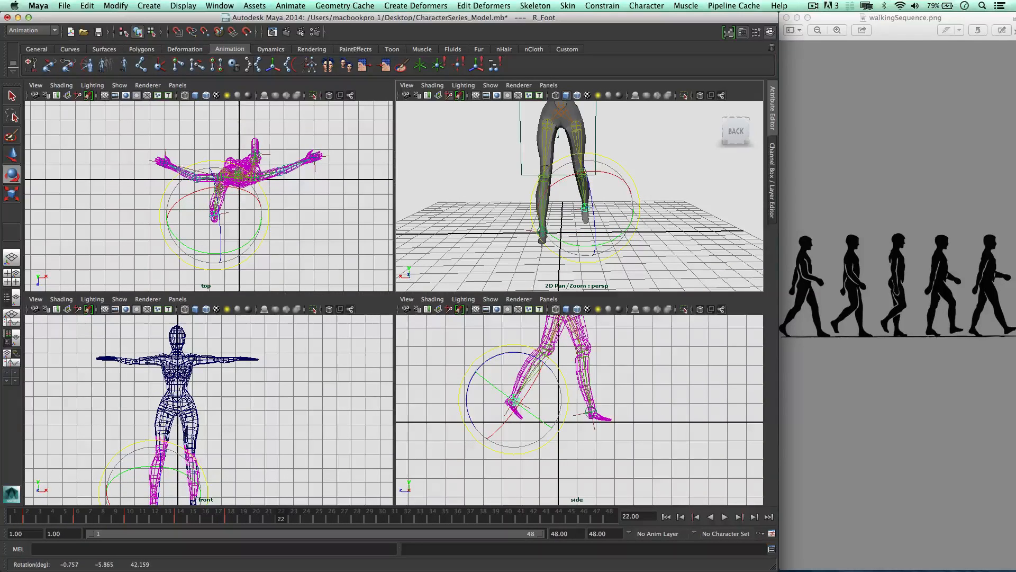
pyautogui.click(31, 64)
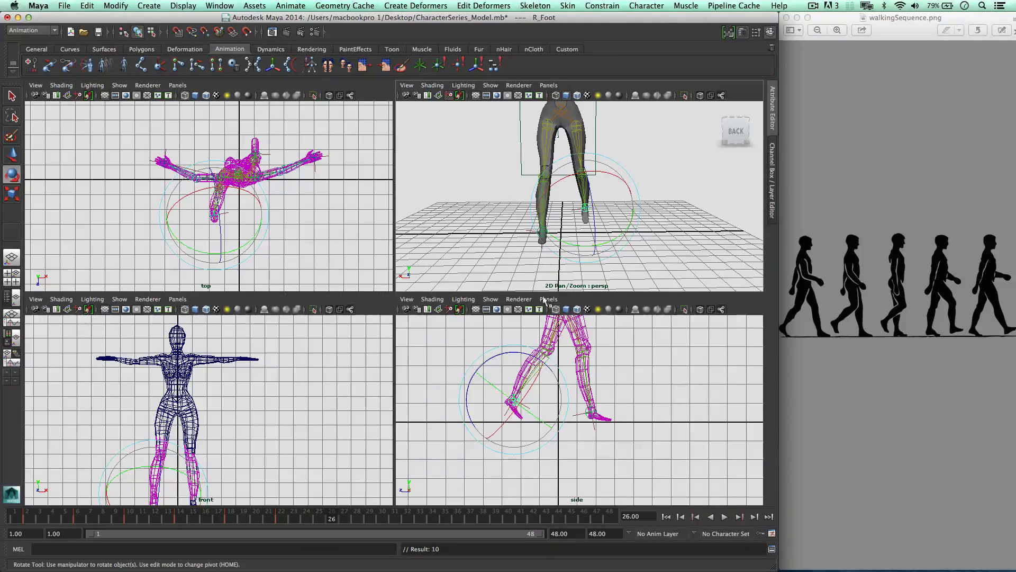
# Step: At frame 26, move the left leg's IK handle back toward the body and slightly down, and key it
pyautogui.click(593, 408)
pyautogui.press('w')
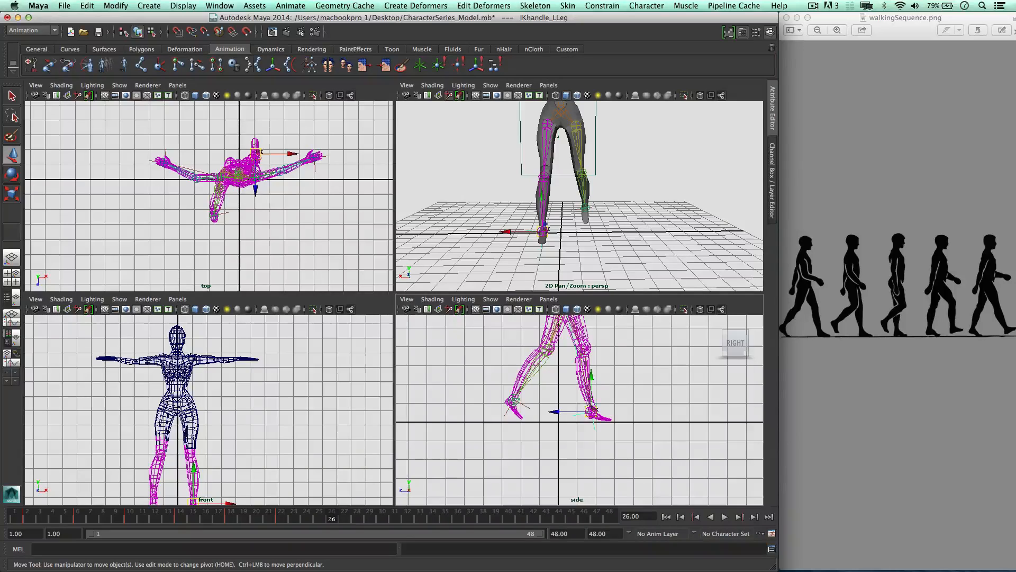
pyautogui.moveTo(575, 409); pyautogui.dragTo(572, 382)
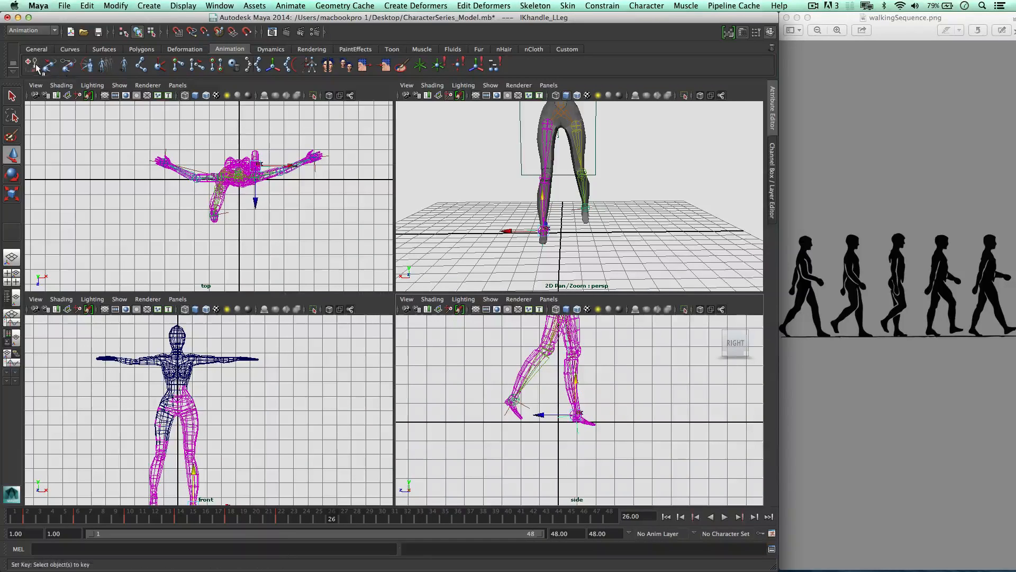
# Step: Rotate the left foot until its sole lies flat on the ground, and key it at frame 26
pyautogui.click(577, 416)
pyautogui.click(576, 416)
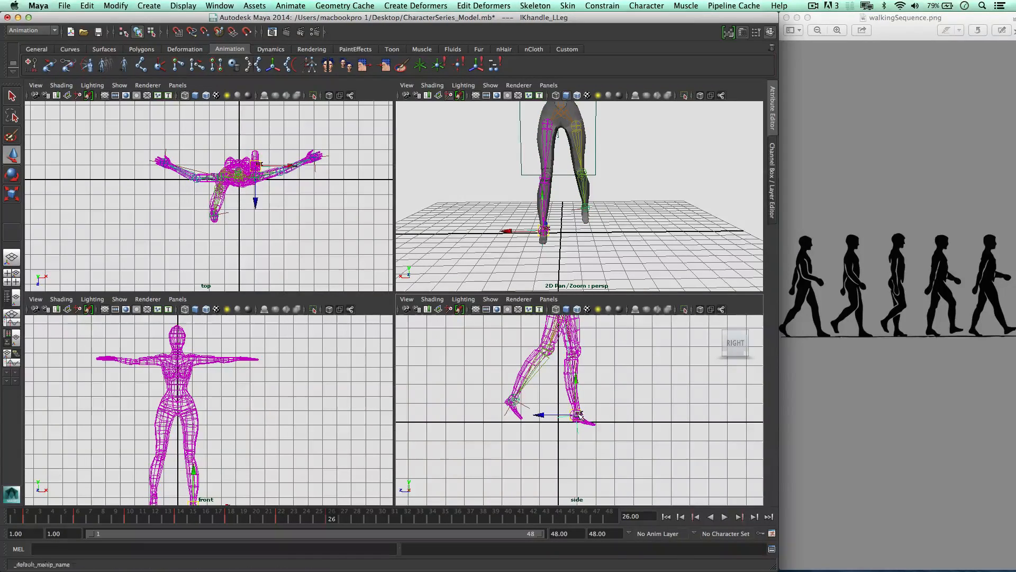
pyautogui.scroll(5, 579, 417)
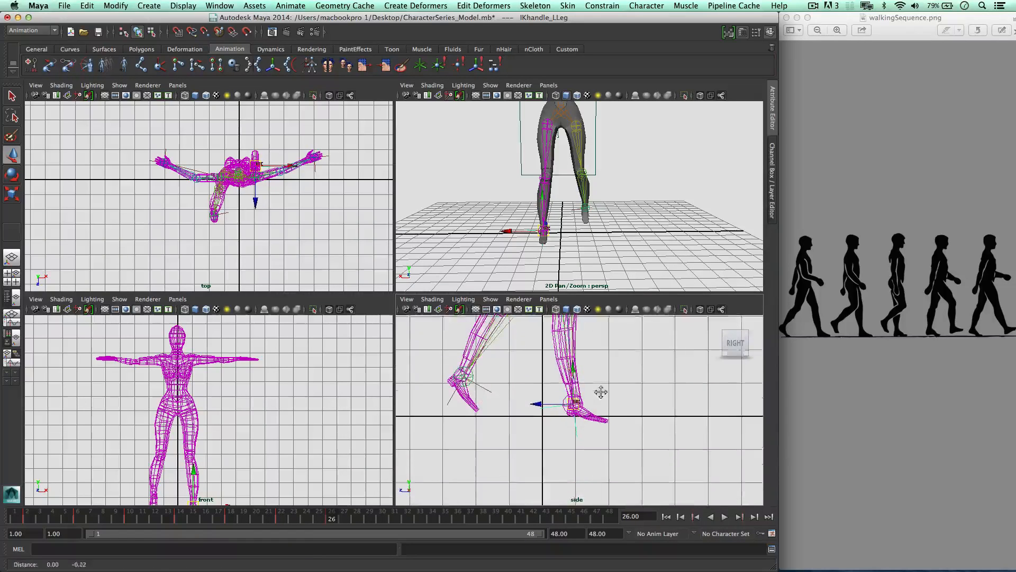
pyautogui.click(564, 405)
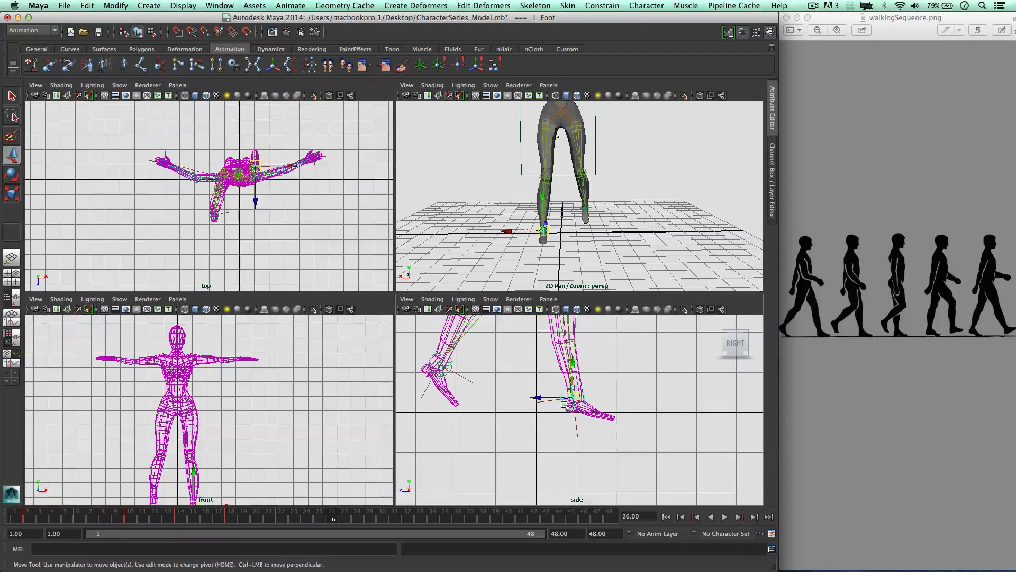
pyautogui.press('e')
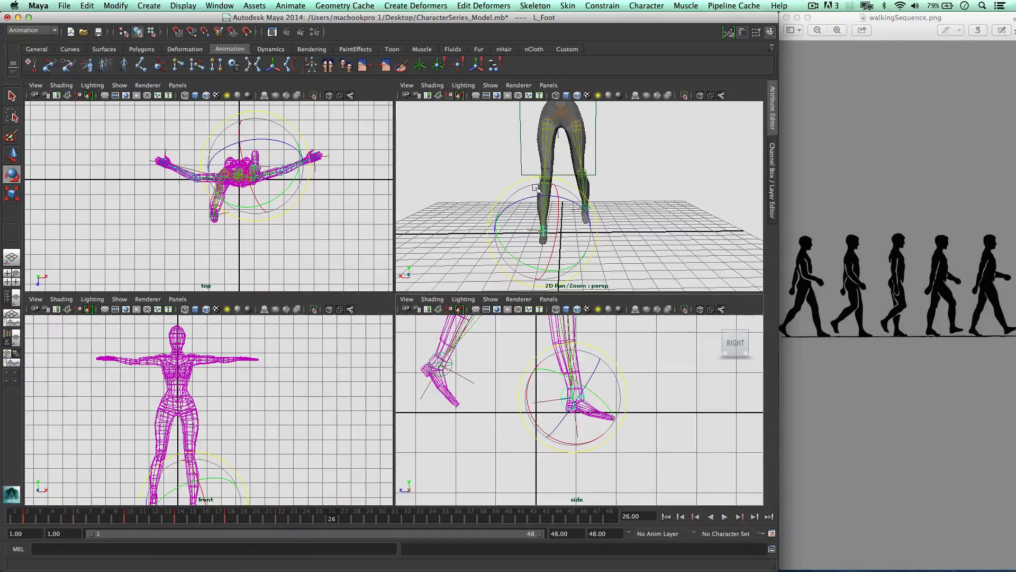
pyautogui.moveTo(550, 206); pyautogui.dragTo(542, 205)
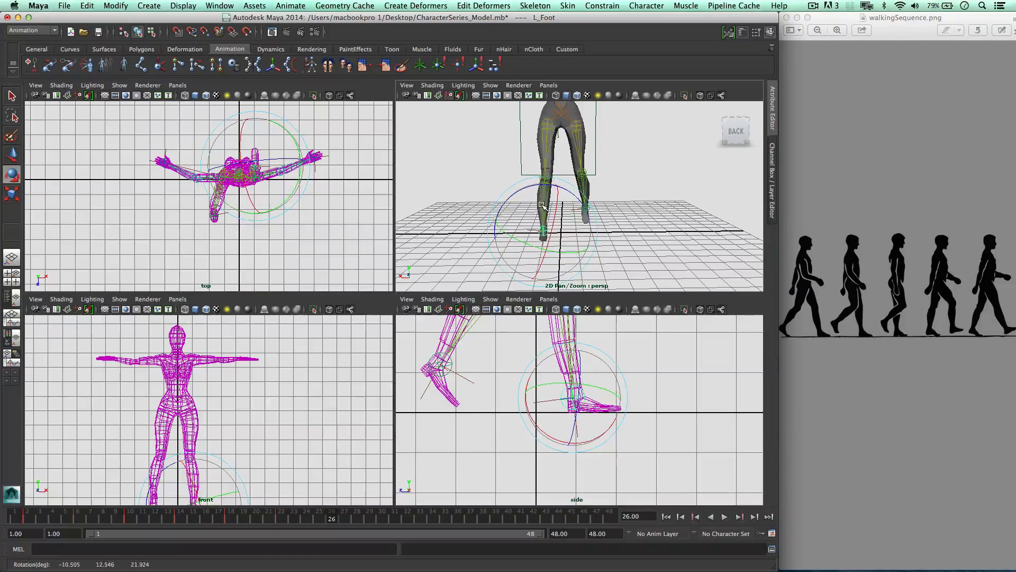
pyautogui.press('s')
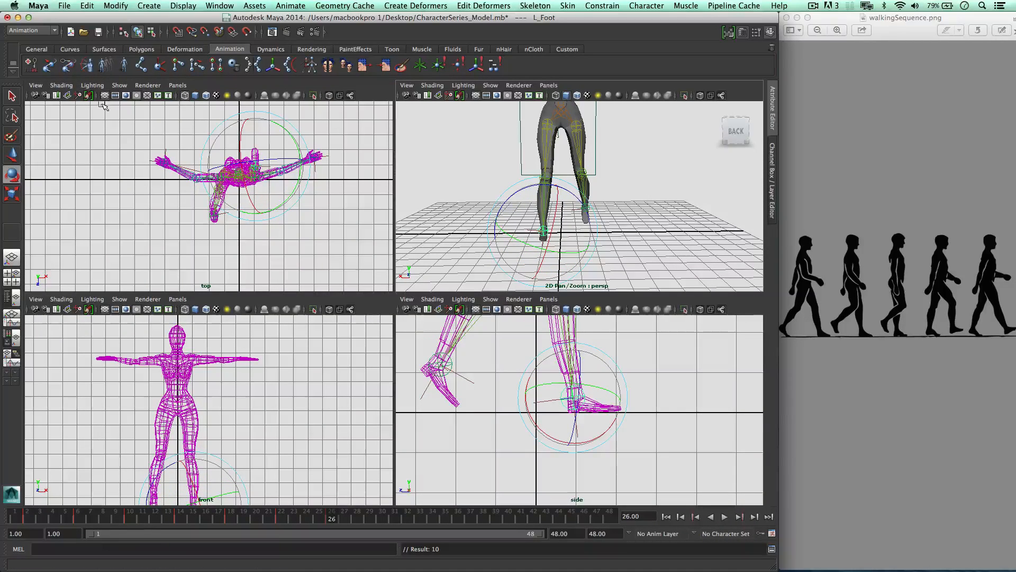
# Step: Raise the right leg's IK handle behind the body to about -1.7, 1.95, 2.3 cm so the knee bends, and key it at frame 26
pyautogui.click(619, 197)
pyautogui.click(576, 208)
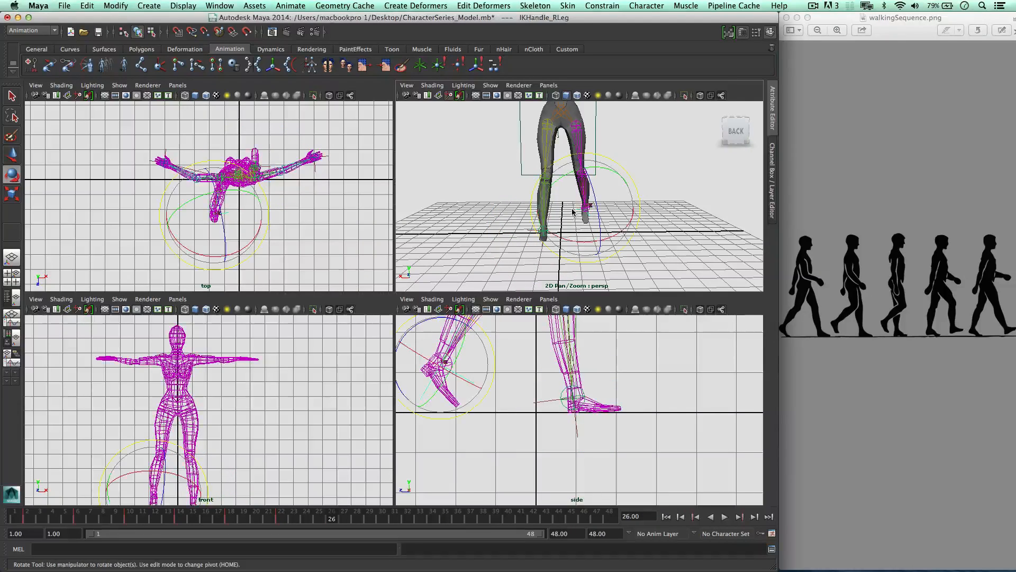
pyautogui.press('w')
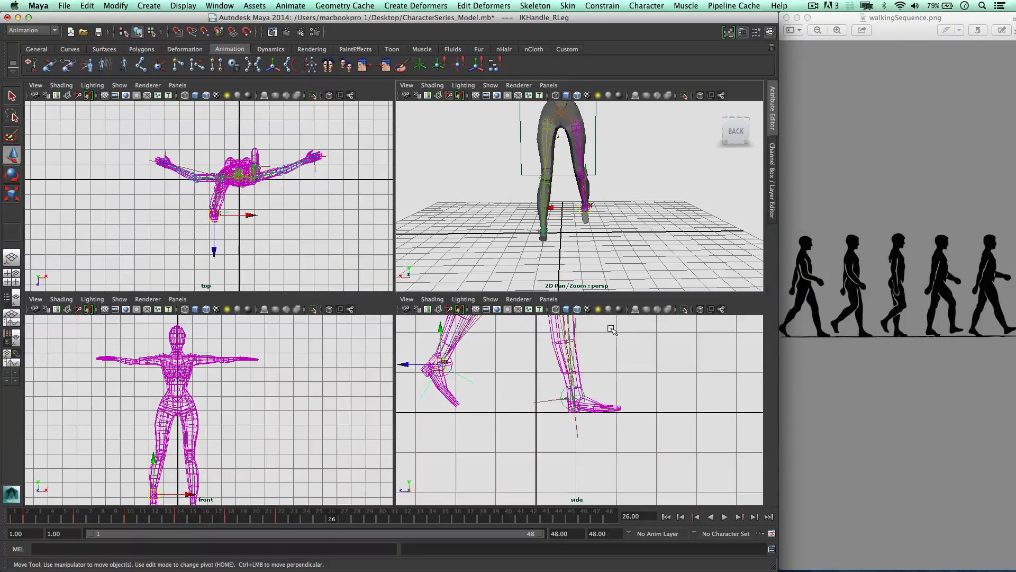
pyautogui.scroll(-5, 613, 331)
pyautogui.moveTo(536, 373); pyautogui.dragTo(536, 354)
pyautogui.click(508, 390)
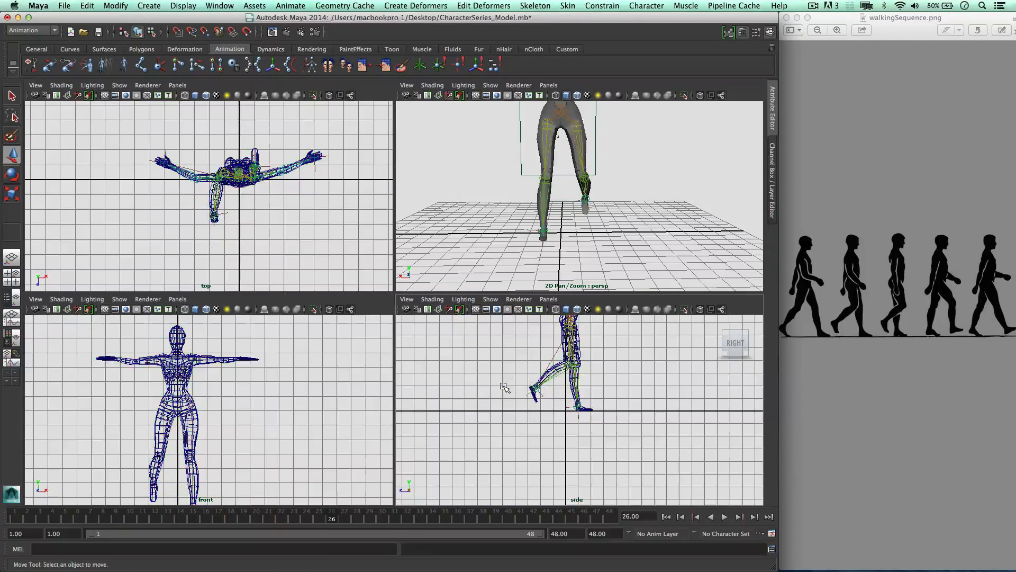
pyautogui.moveTo(509, 390); pyautogui.dragTo(500, 385)
pyautogui.moveTo(531, 353); pyautogui.dragTo(528, 349)
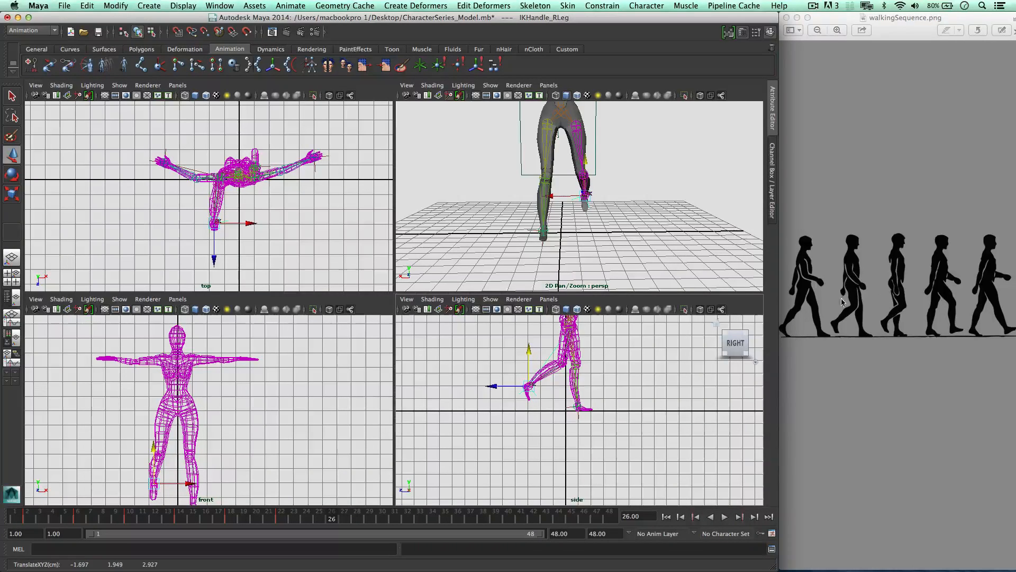
pyautogui.moveTo(500, 386); pyautogui.dragTo(499, 386)
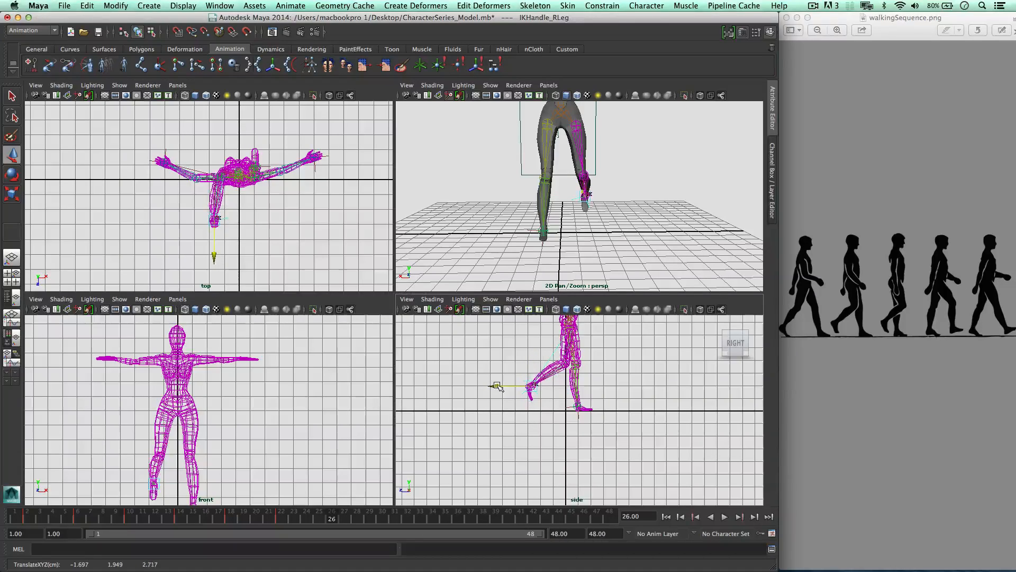
pyautogui.moveTo(498, 386)
pyautogui.mouseDown()
pyautogui.moveTo(526, 404)
pyautogui.moveTo(532, 392)
pyautogui.moveTo(497, 386)
pyautogui.mouseUp()
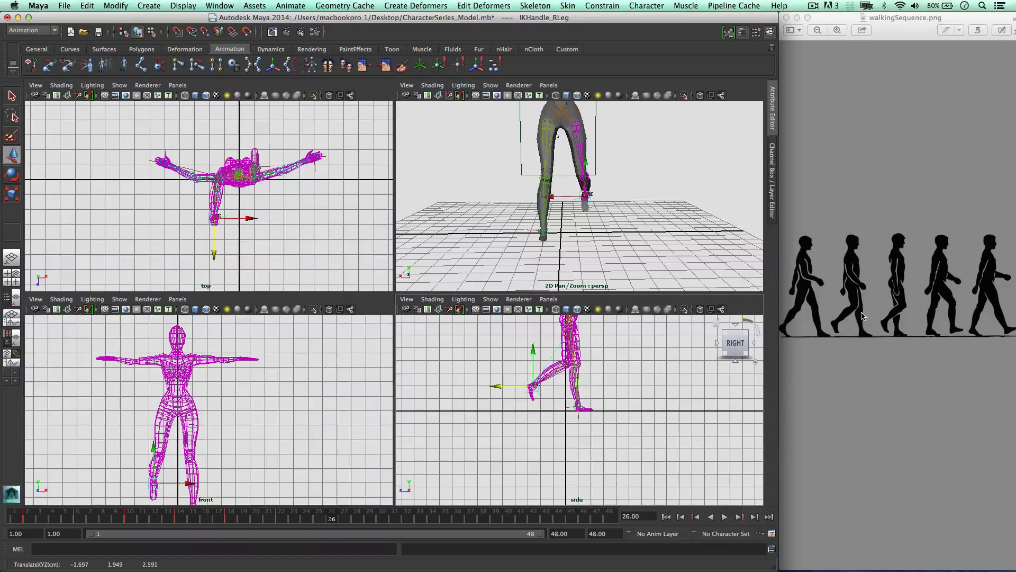
pyautogui.moveTo(500, 386); pyautogui.dragTo(510, 387)
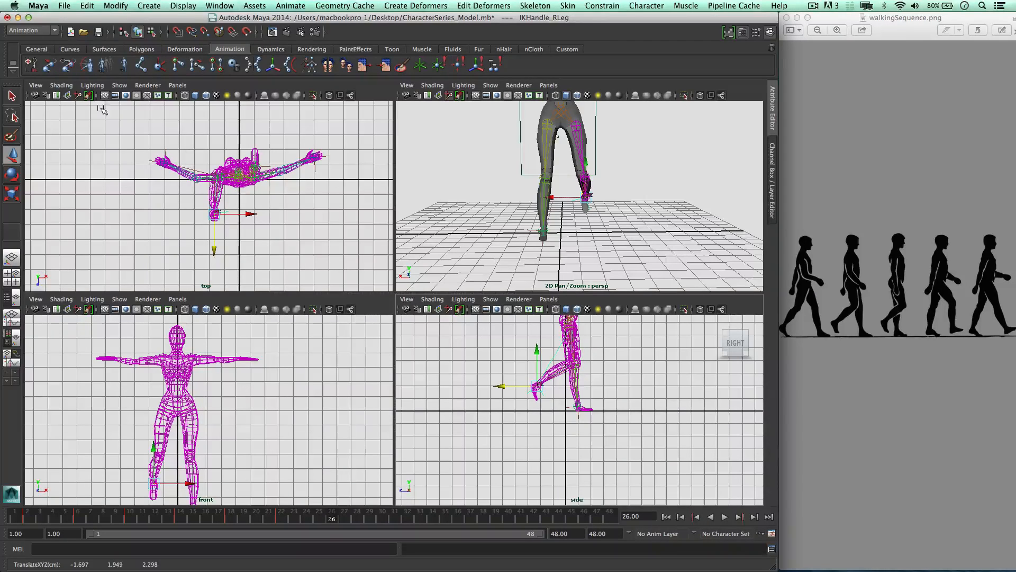
# Step: Rotate the right foot so its toes tilt slightly forward, and key it at frame 26
pyautogui.scroll(3, 540, 439)
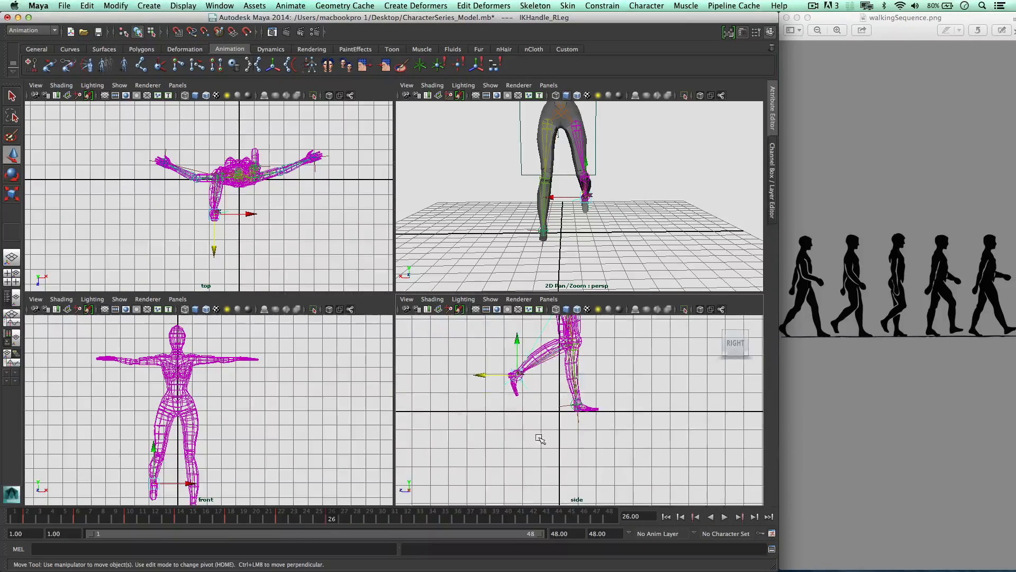
pyautogui.click(540, 440)
pyautogui.click(521, 376)
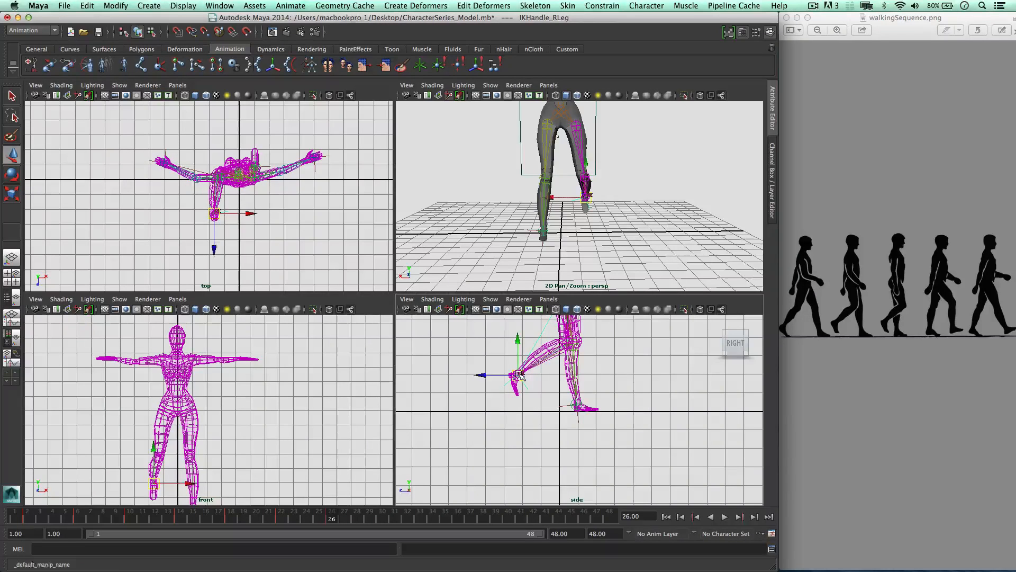
pyautogui.press('super+z')
pyautogui.click(540, 383)
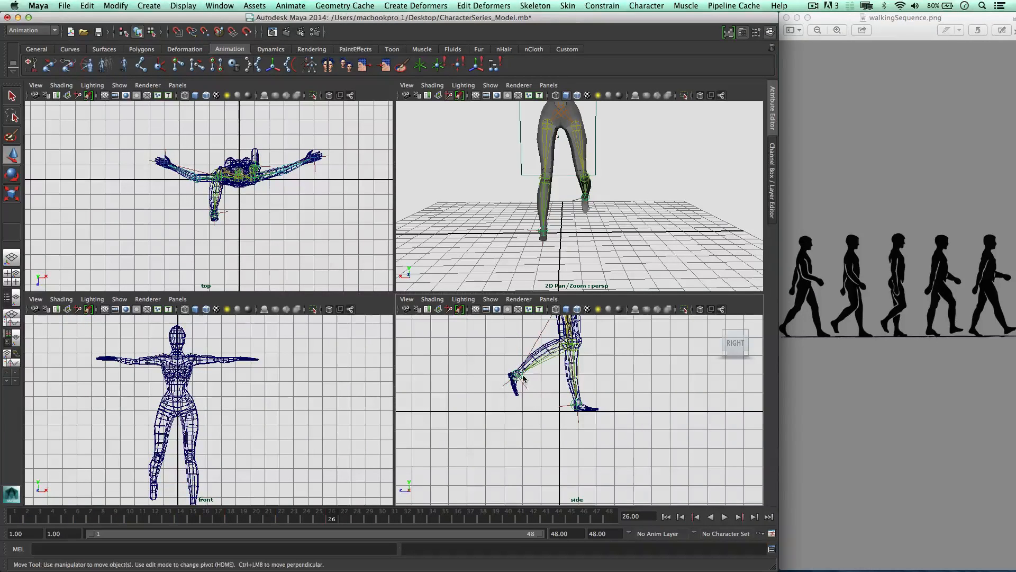
pyautogui.click(521, 375)
pyautogui.scroll(2, 521, 375)
pyautogui.press('e')
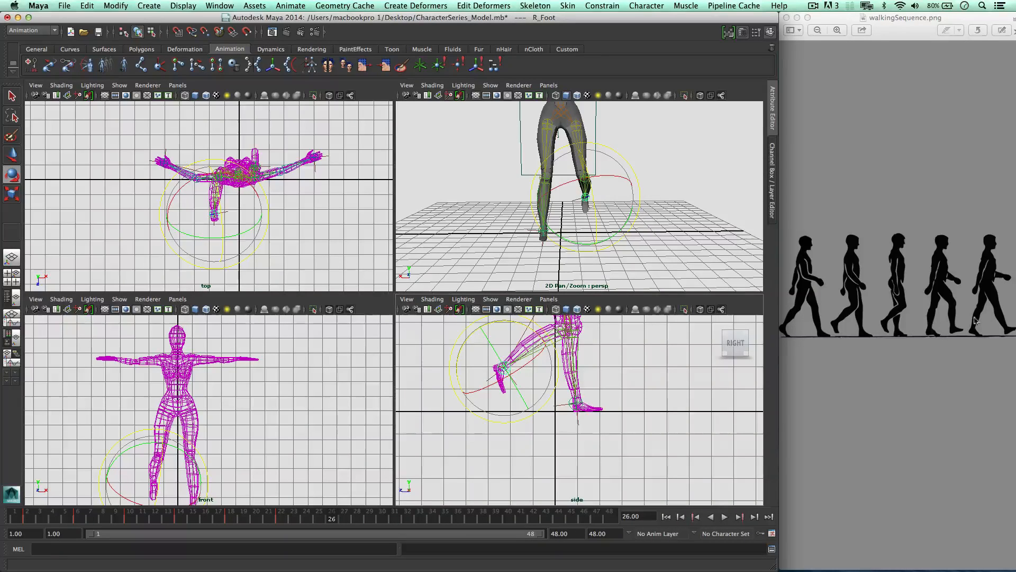
pyautogui.moveTo(583, 213); pyautogui.dragTo(581, 188)
pyautogui.press('s')
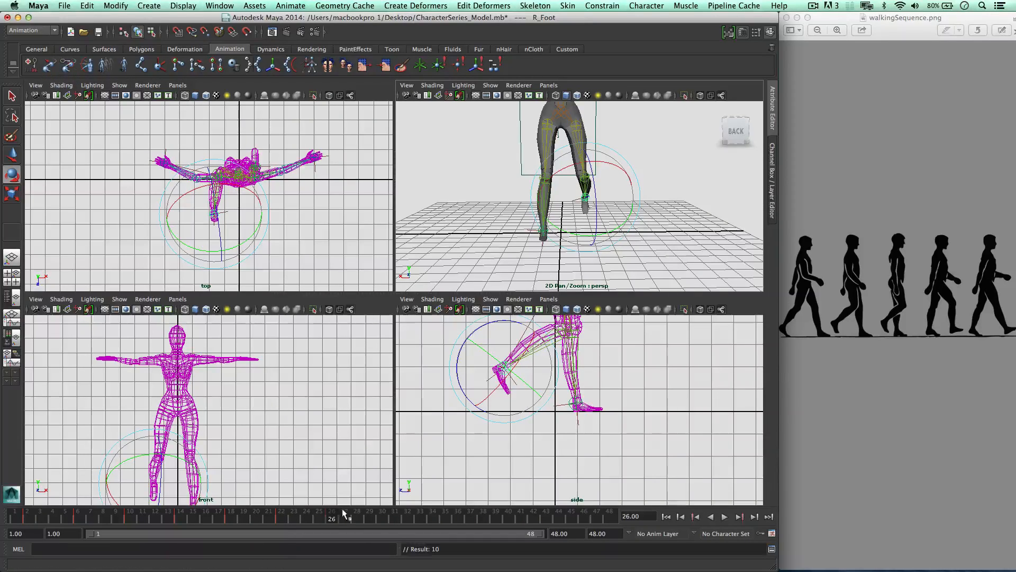
# Step: Go to frame 30, move the left leg's IK handle back until the foot is under the body, and key it
pyautogui.click(382, 519)
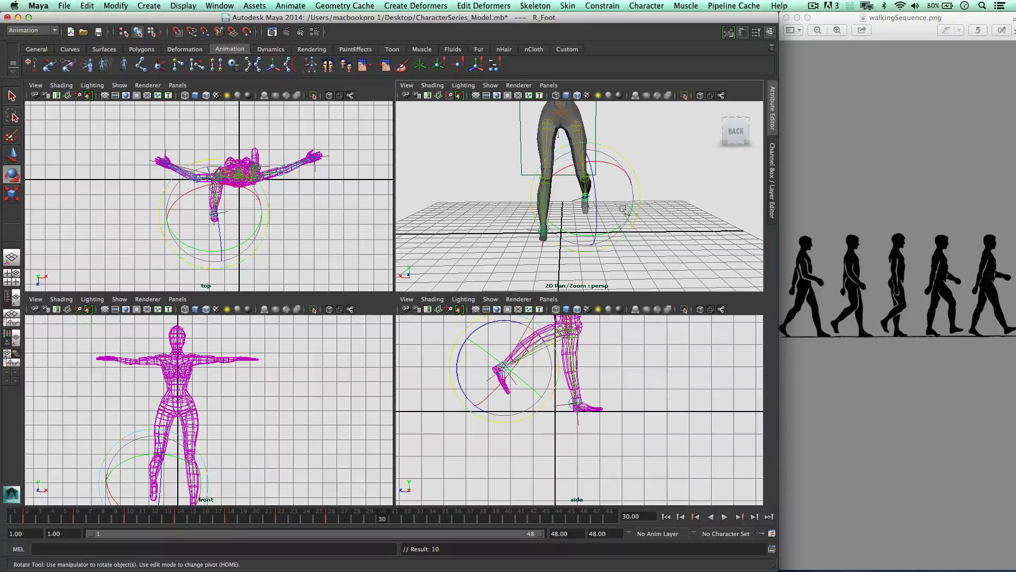
pyautogui.click(528, 233)
pyautogui.press('w')
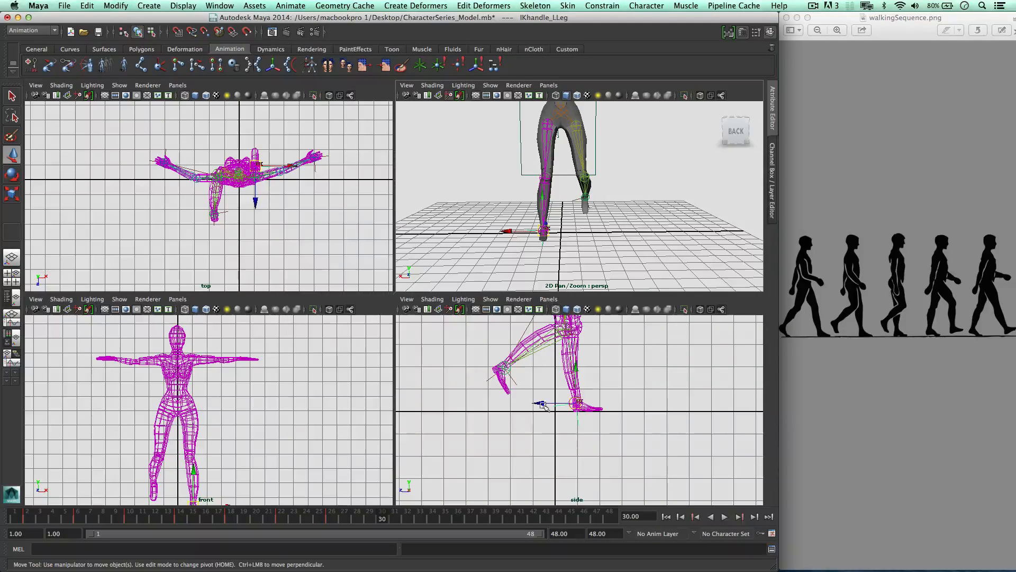
pyautogui.moveTo(541, 404); pyautogui.dragTo(524, 404)
pyautogui.scroll(-5, 527, 402)
pyautogui.moveTo(565, 370); pyautogui.dragTo(565, 372)
pyautogui.scroll(3, 564, 373)
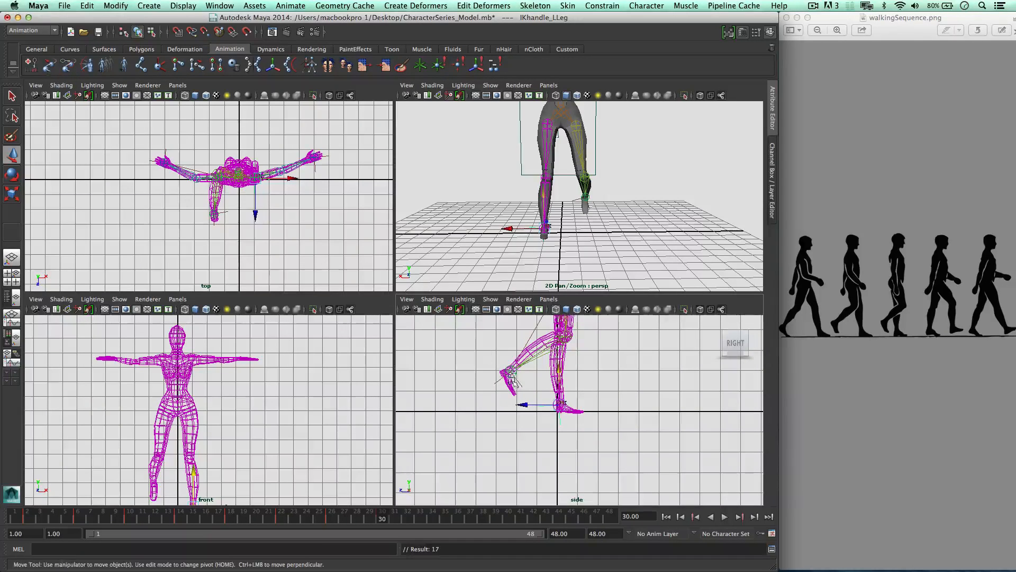
# Step: Rotate the left foot level with the ground and key it at frame 30
pyautogui.click(532, 407)
pyautogui.click(558, 407)
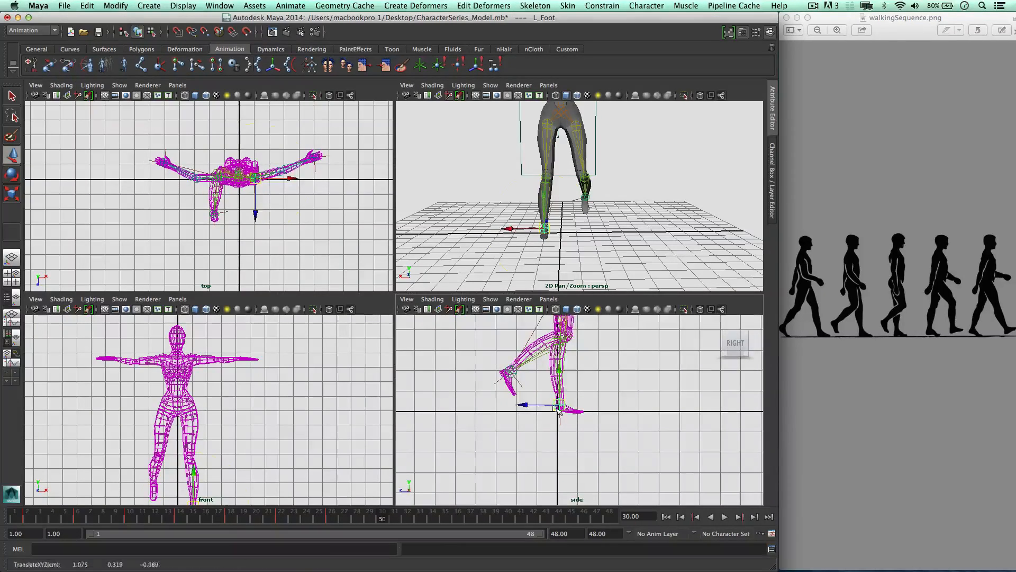
pyautogui.press('e')
pyautogui.press('f')
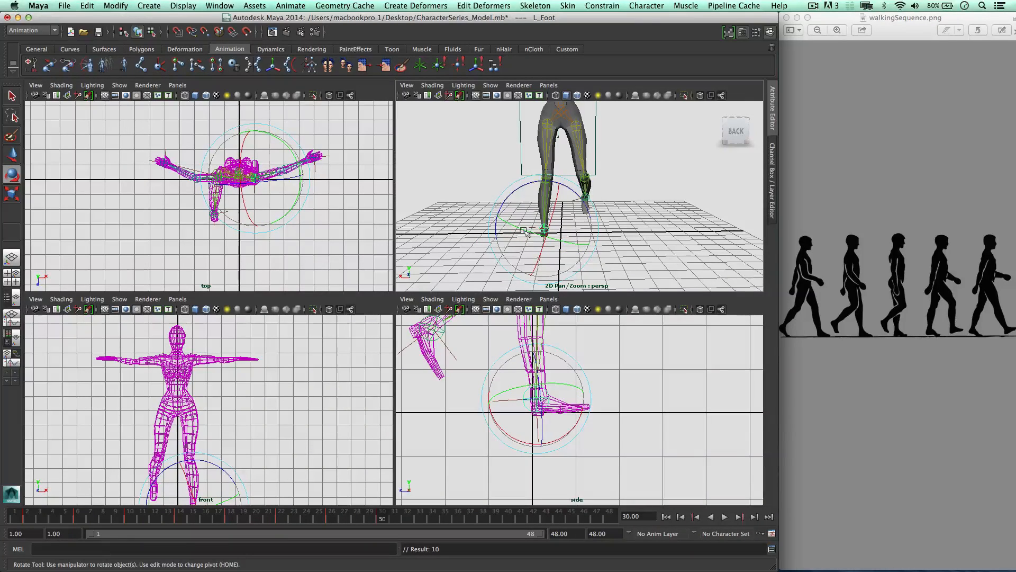
# Step: Move the right leg's IK handle forward toward the body so the knee swings ahead, and key it at frame 30
pyautogui.click(633, 190)
pyautogui.click(585, 199)
pyautogui.press('w')
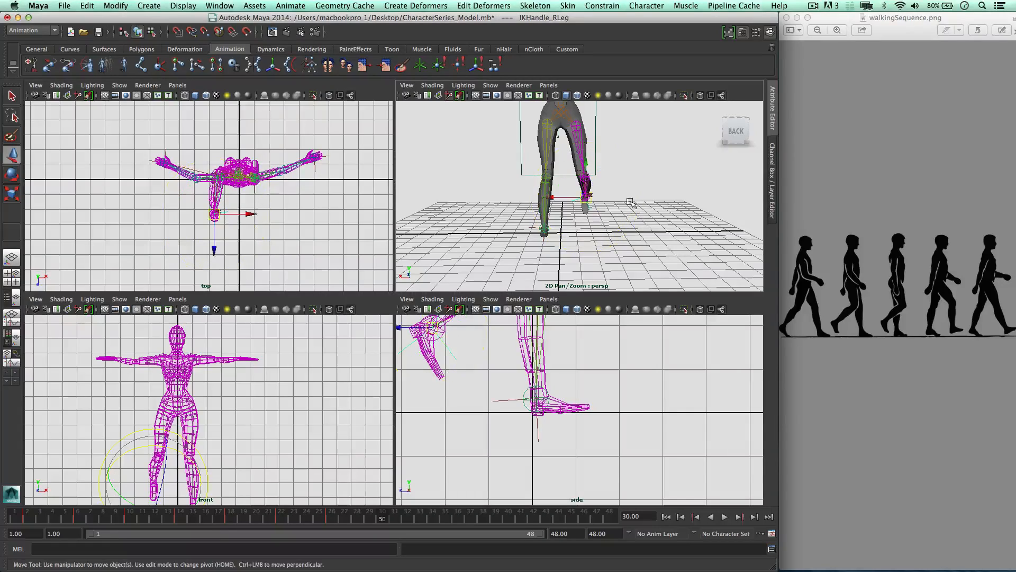
pyautogui.scroll(-8, 597, 366)
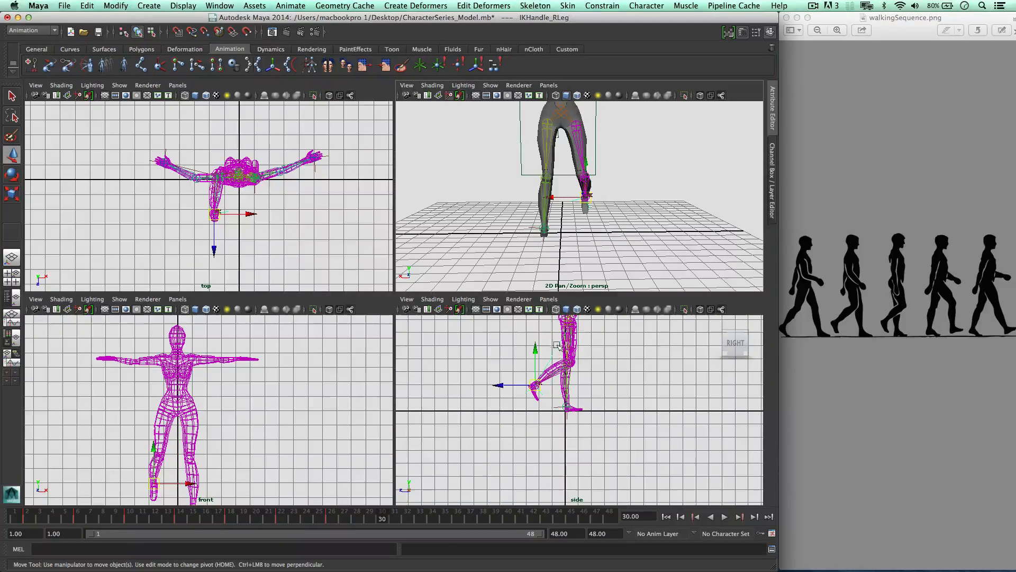
pyautogui.moveTo(507, 383); pyautogui.dragTo(552, 356)
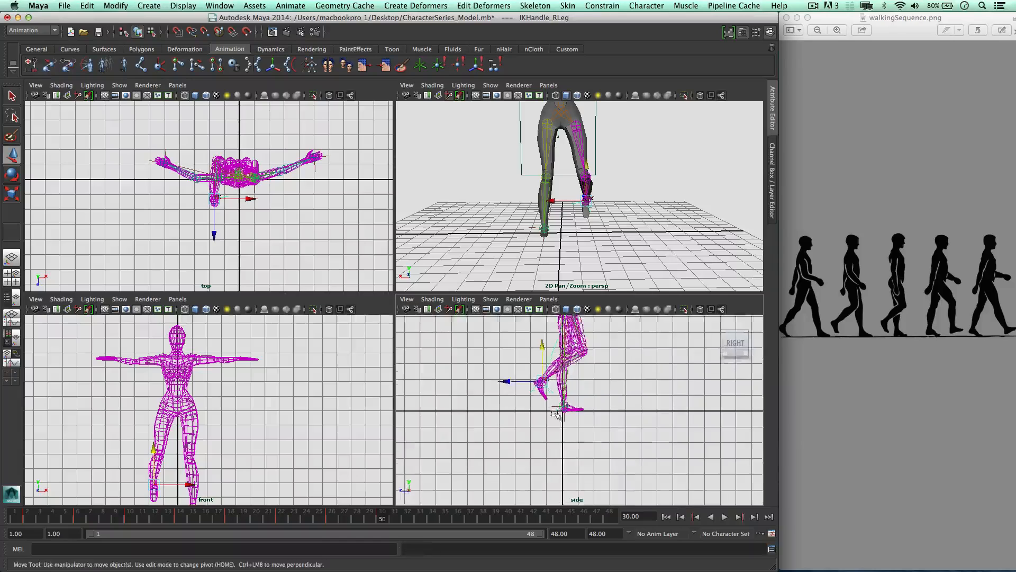
# Step: Adjust the raised right foot's rotation slightly and key it at frame 30
pyautogui.click(528, 372)
pyautogui.press('e')
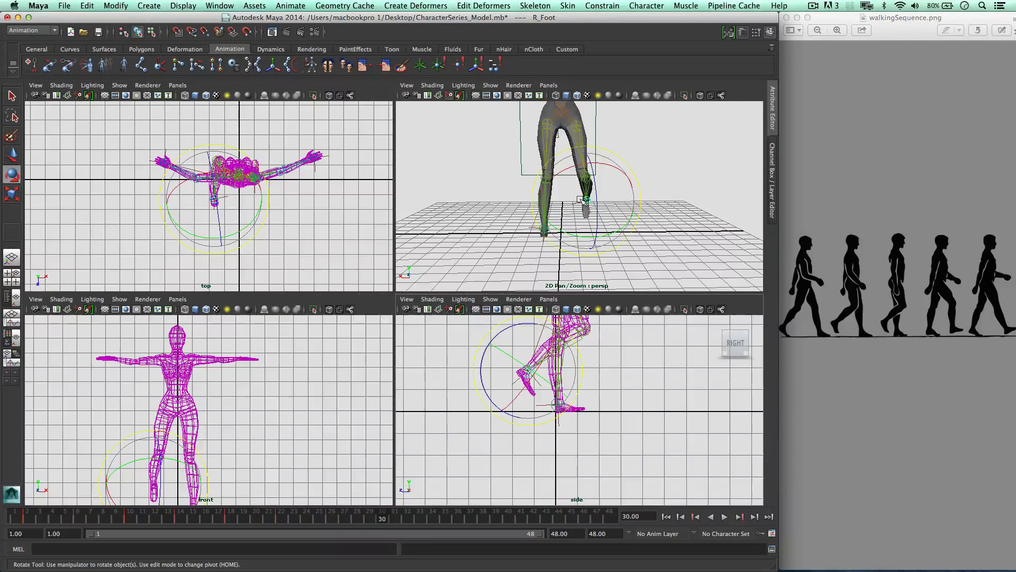
pyautogui.moveTo(590, 204); pyautogui.dragTo(592, 200)
pyautogui.press('s')
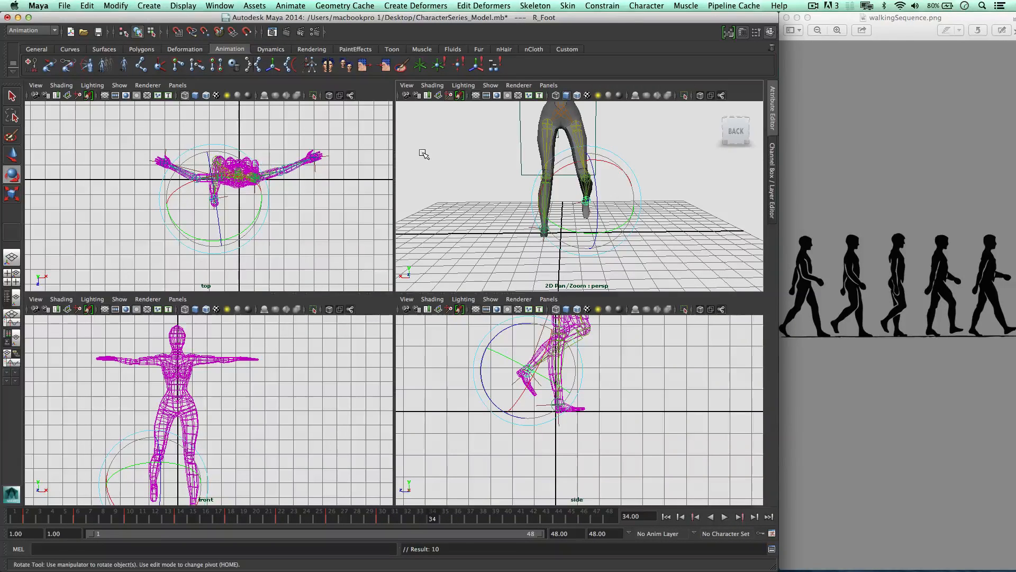
# Step: At frame 34, move the left leg's IK handle back behind the body and raise it slightly, and key it
pyautogui.press('w')
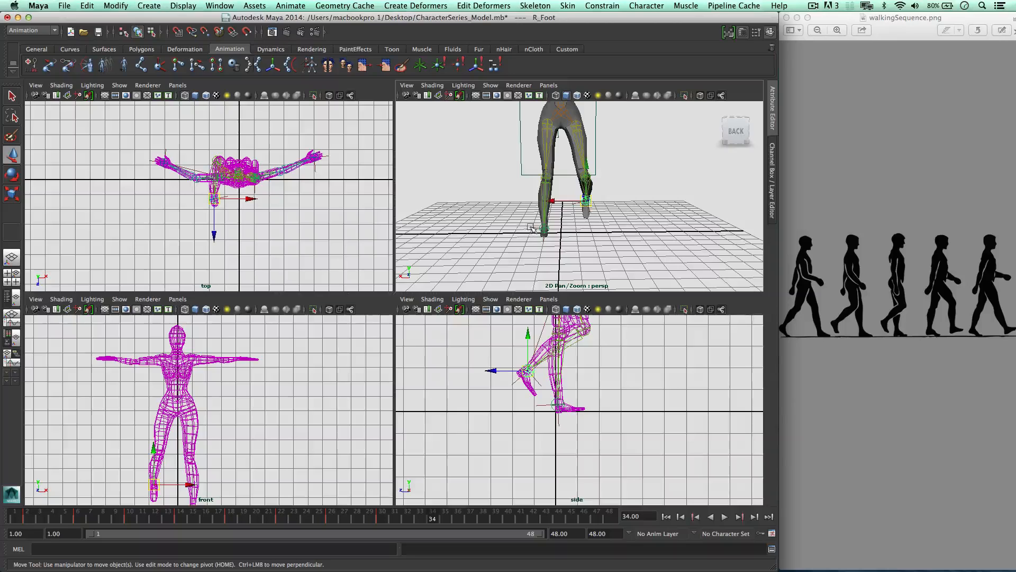
pyautogui.click(531, 228)
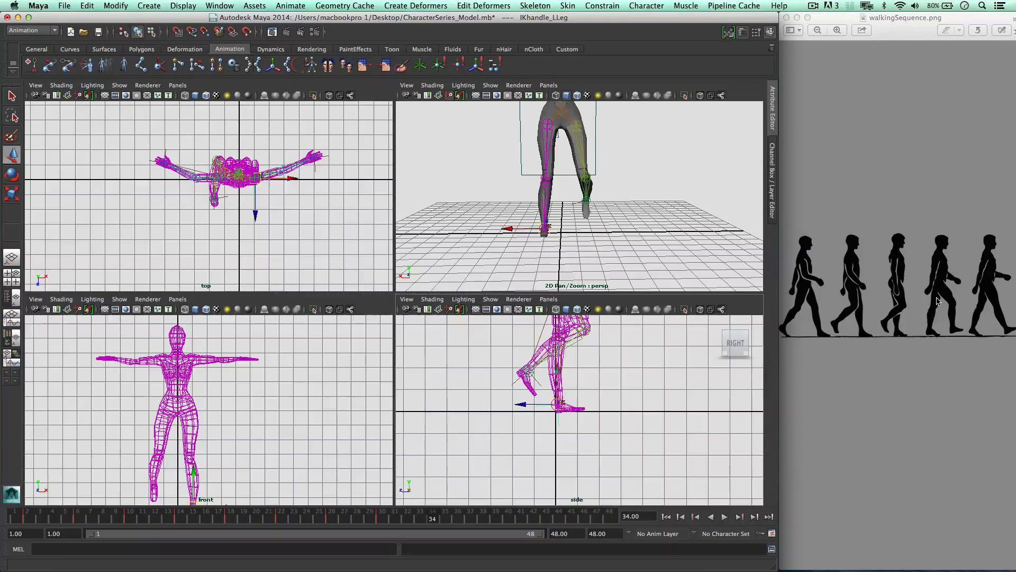
pyautogui.moveTo(534, 406); pyautogui.dragTo(512, 407)
pyautogui.scroll(-4, 562, 384)
pyautogui.scroll(1, 560, 372)
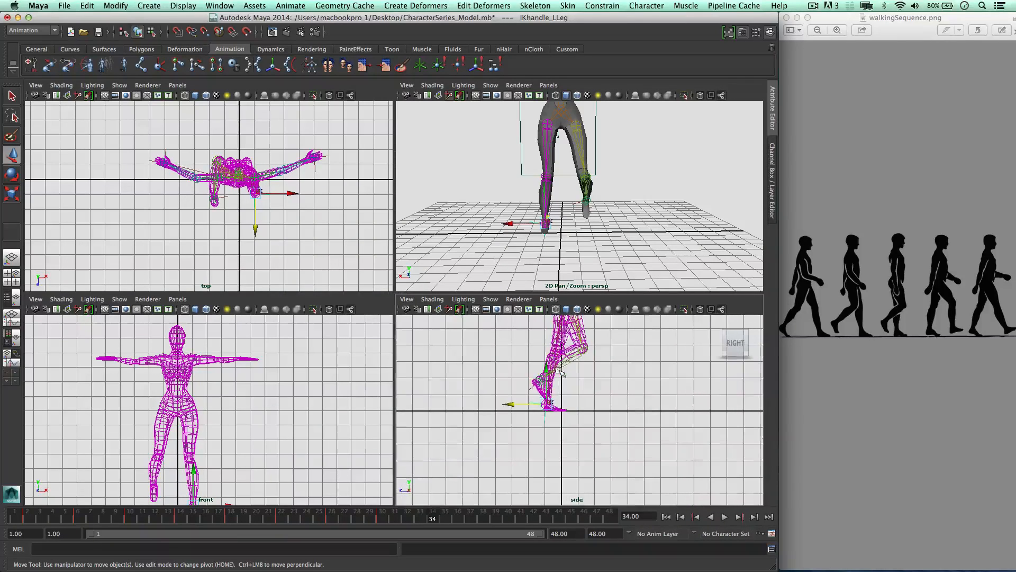
pyautogui.moveTo(521, 407)
pyautogui.mouseDown()
pyautogui.moveTo(549, 370)
pyautogui.moveTo(522, 403)
pyautogui.mouseUp()
pyautogui.click(31, 66)
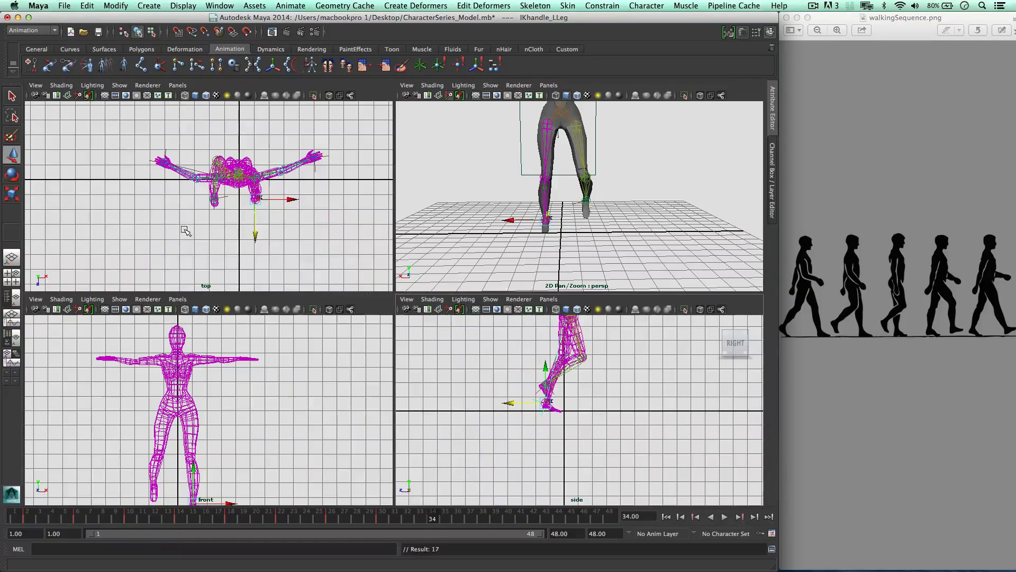
# Step: Rotate the left foot slightly toward level with its heel still raised, and key it at frame 34
pyautogui.scroll(2, 344, 285)
pyautogui.scroll(5, 490, 365)
pyautogui.scroll(2, 499, 369)
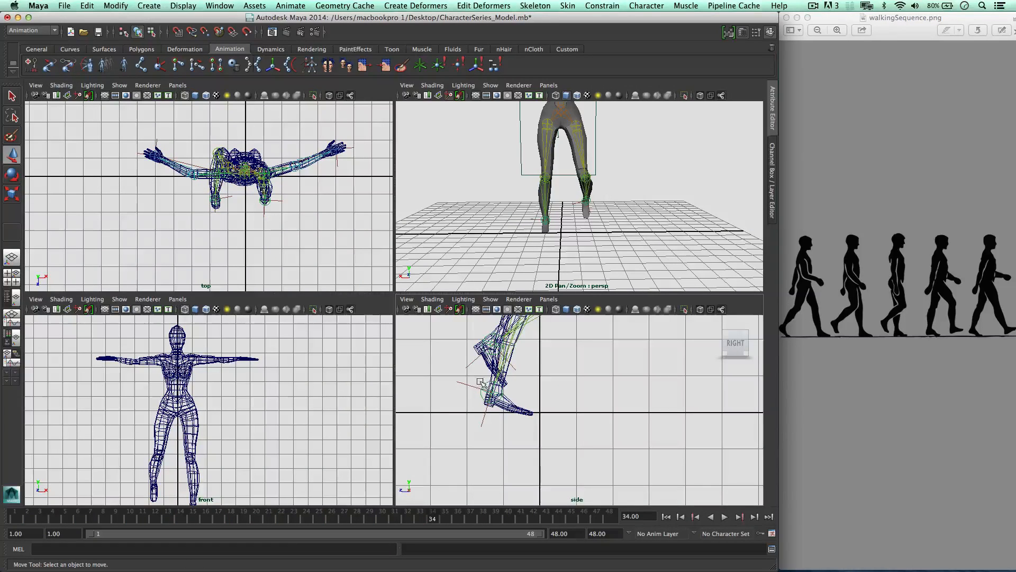
pyautogui.click(484, 387)
pyautogui.press('e')
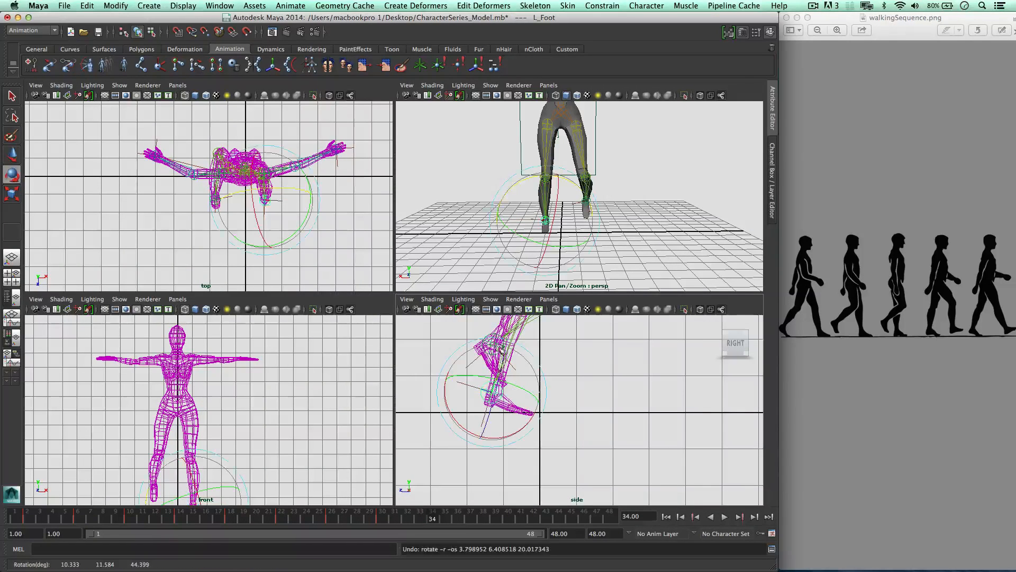
pyautogui.hotkey('ctrl', 'z')
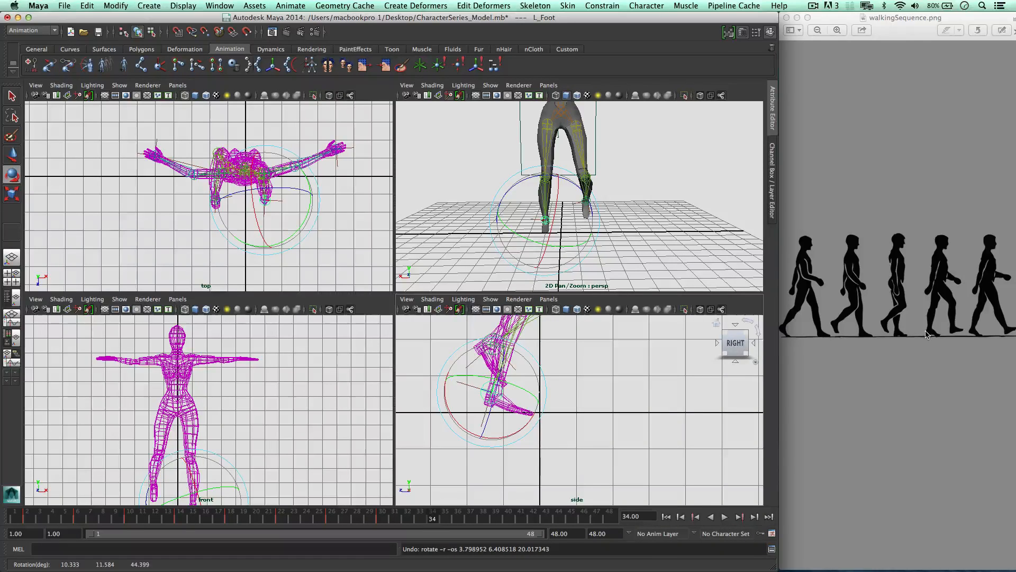
pyautogui.moveTo(543, 213); pyautogui.dragTo(545, 205)
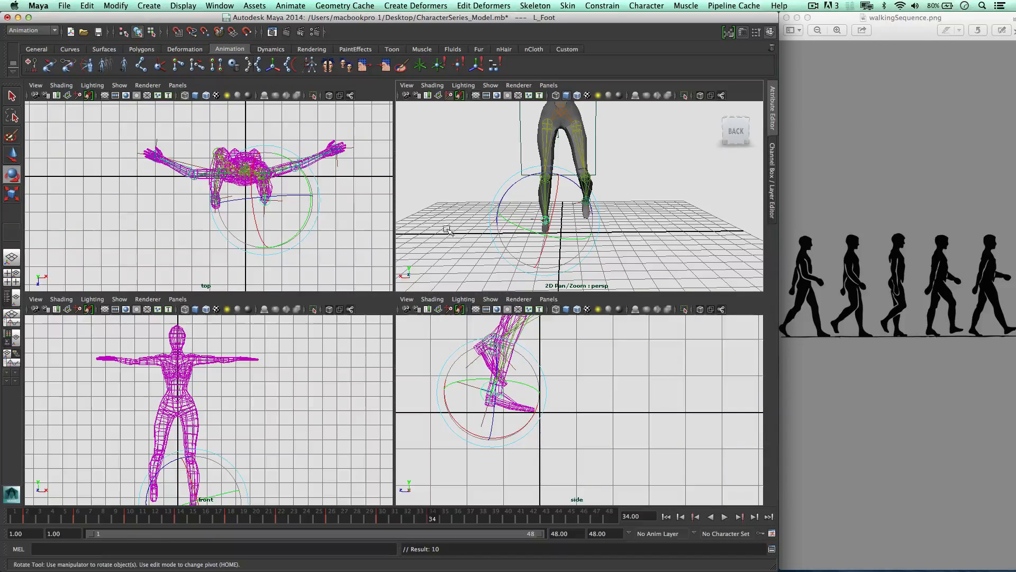
# Step: Move the right leg's IK handle forward and down in front of the body, and key it at frame 34
pyautogui.click(580, 216)
pyautogui.click(575, 206)
pyautogui.press('w')
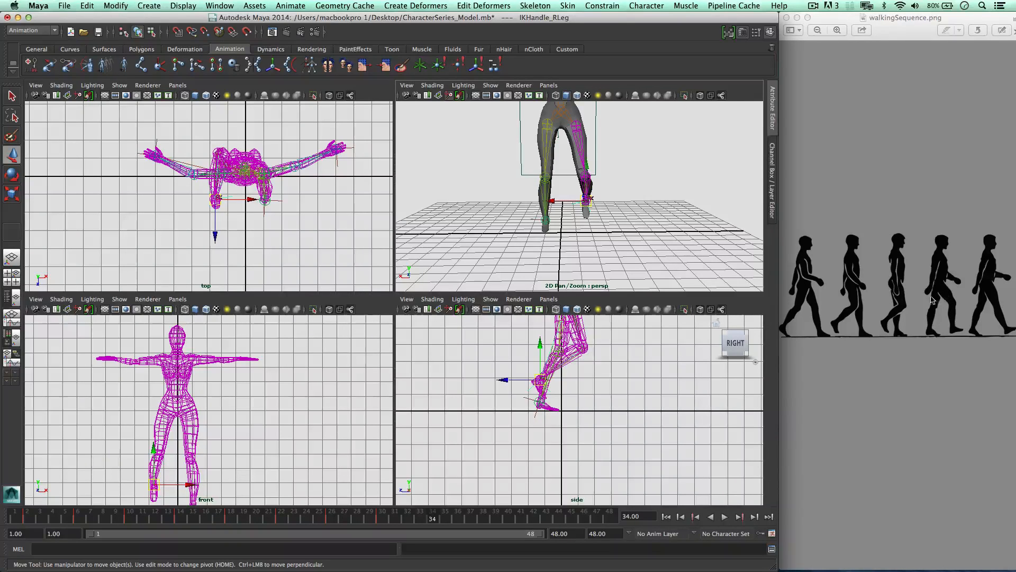
pyautogui.moveTo(506, 380); pyautogui.dragTo(542, 385)
pyautogui.moveTo(574, 347); pyautogui.dragTo(575, 357)
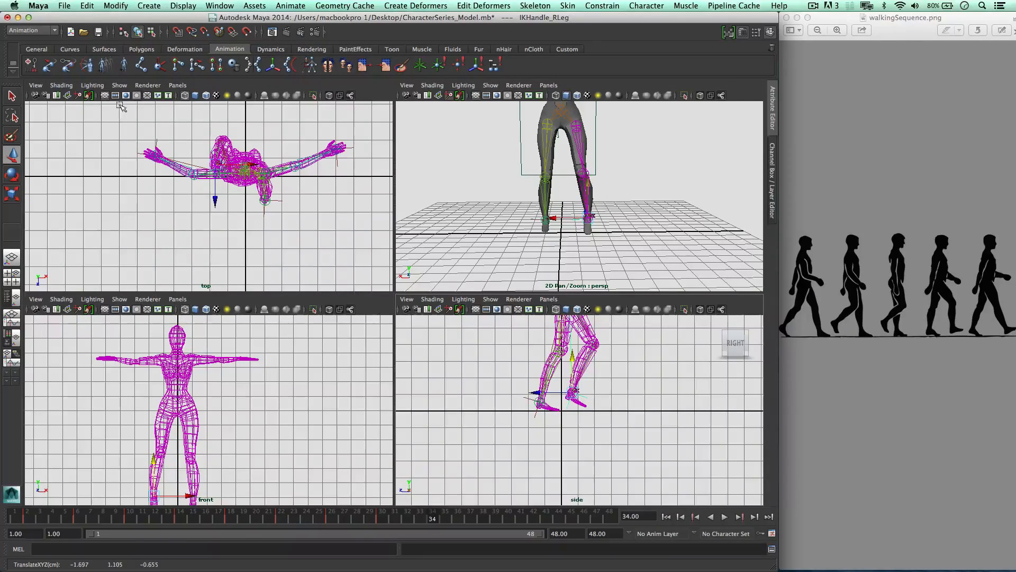
pyautogui.click(31, 65)
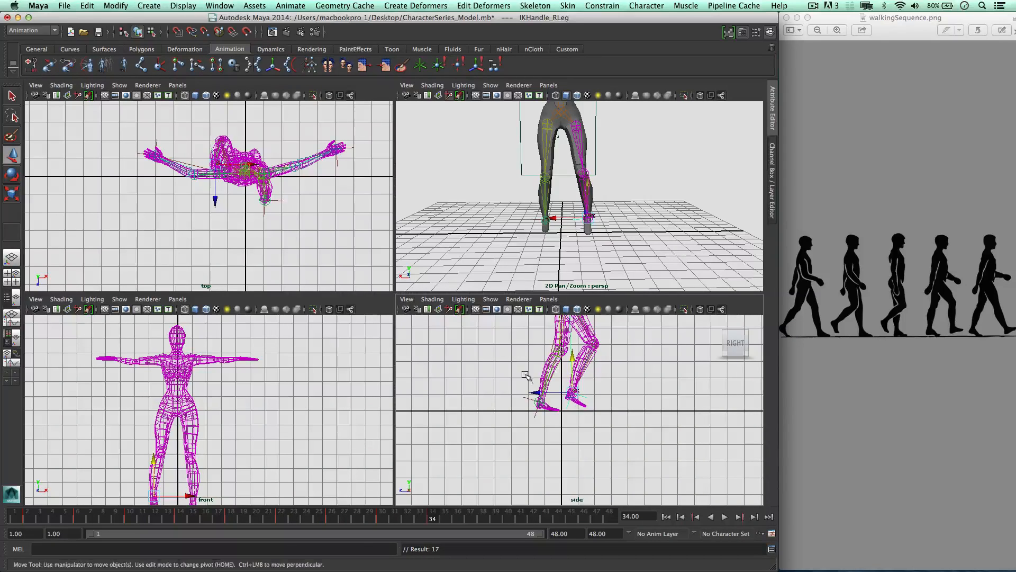
# Step: Rotate the right foot nearly level with the ground and key it at frame 34
pyautogui.scroll(3, 596, 389)
pyautogui.click(574, 371)
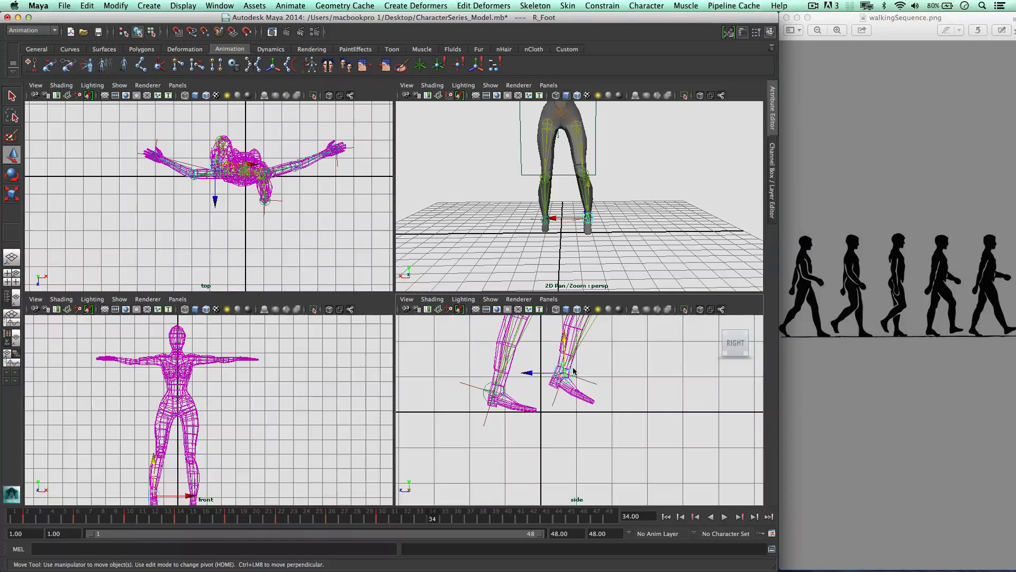
pyautogui.press('e')
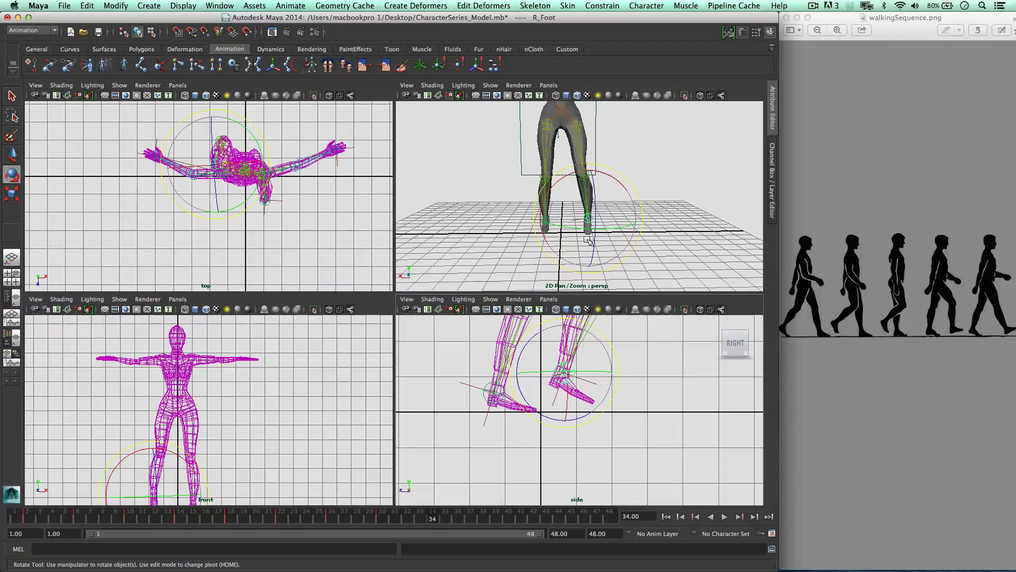
pyautogui.moveTo(588, 240); pyautogui.dragTo(529, 196)
pyautogui.keyDown('alt'); pyautogui.moveTo(529, 196); pyautogui.dragTo(519, 203, button='right'); pyautogui.keyUp('alt')
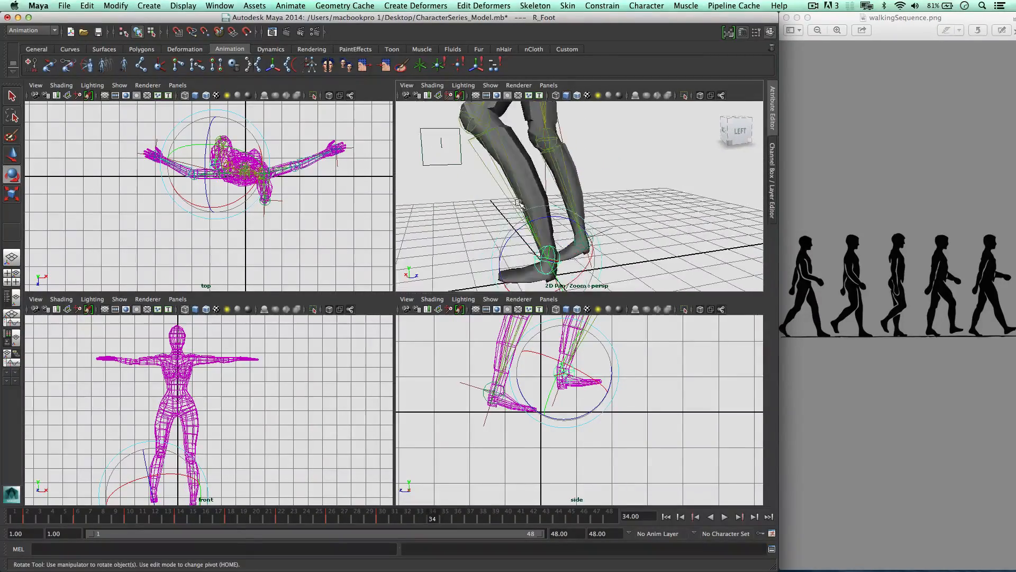
pyautogui.keyDown('alt'); pyautogui.moveTo(518, 203); pyautogui.dragTo(587, 215); pyautogui.keyUp('alt')
pyautogui.keyDown('alt'); pyautogui.moveTo(587, 214); pyautogui.dragTo(603, 219, button='right'); pyautogui.keyUp('alt')
pyautogui.keyDown('alt'); pyautogui.moveTo(604, 220); pyautogui.dragTo(640, 225); pyautogui.keyUp('alt')
pyautogui.keyDown('alt'); pyautogui.moveTo(641, 225); pyautogui.dragTo(662, 228, button='right'); pyautogui.keyUp('alt')
pyautogui.press('w')
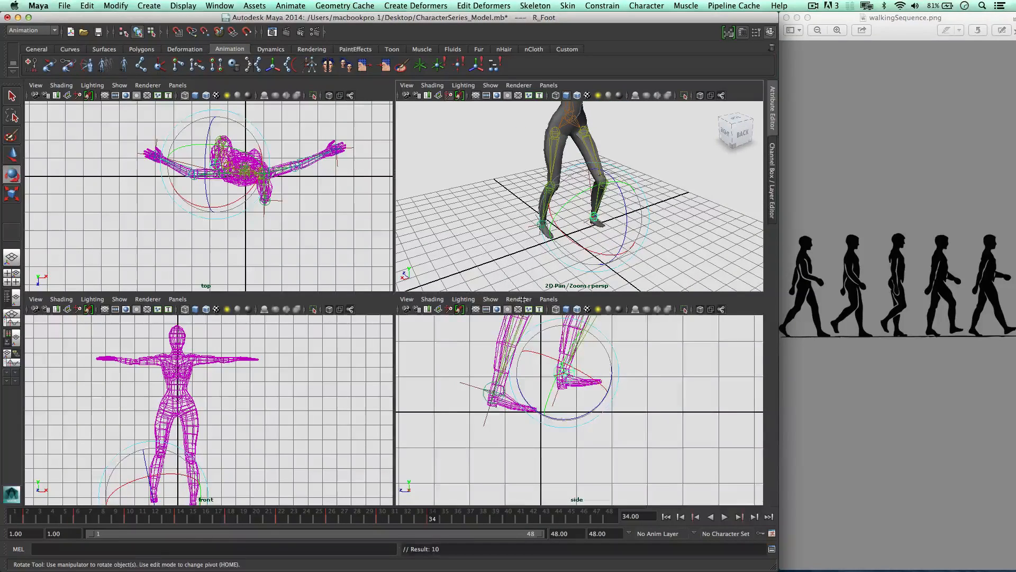
# Step: Go to frame 38, select the left leg's IK handle and try moving it farther back
pyautogui.click(477, 233)
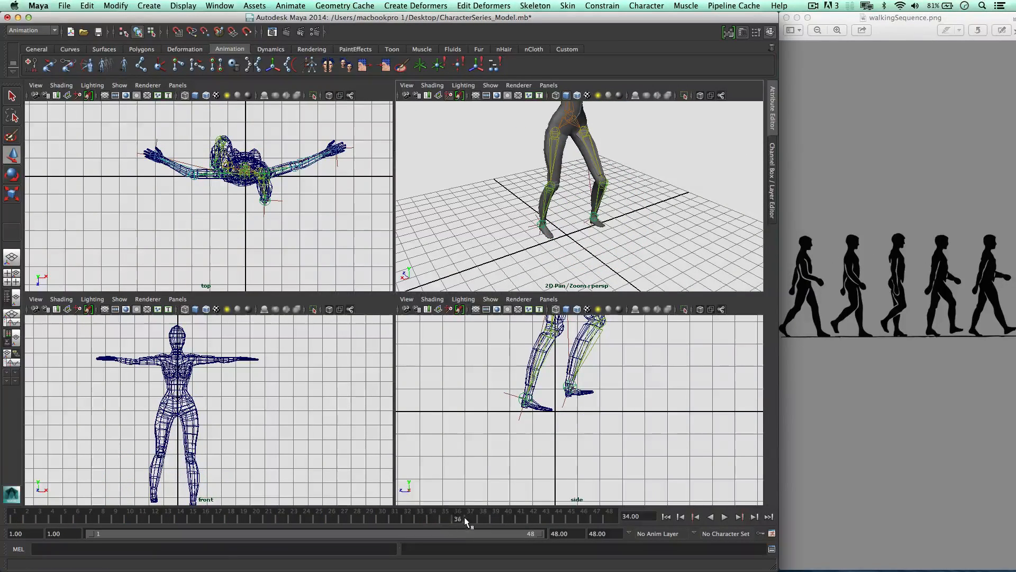
pyautogui.click(482, 519)
pyautogui.click(523, 403)
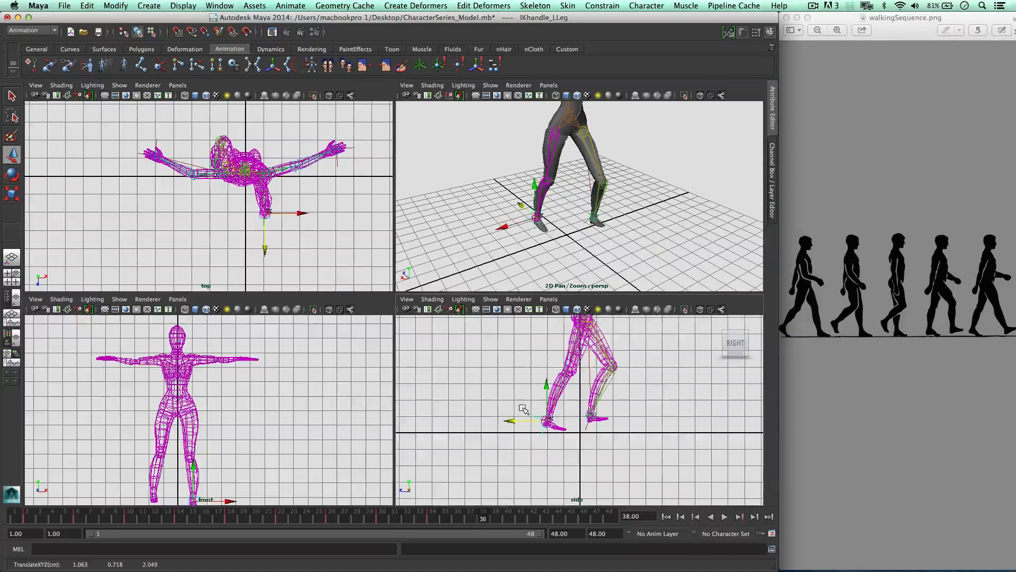
pyautogui.keyDown('alt'); pyautogui.moveTo(524, 409); pyautogui.dragTo(542, 404, button='middle'); pyautogui.keyUp('alt')
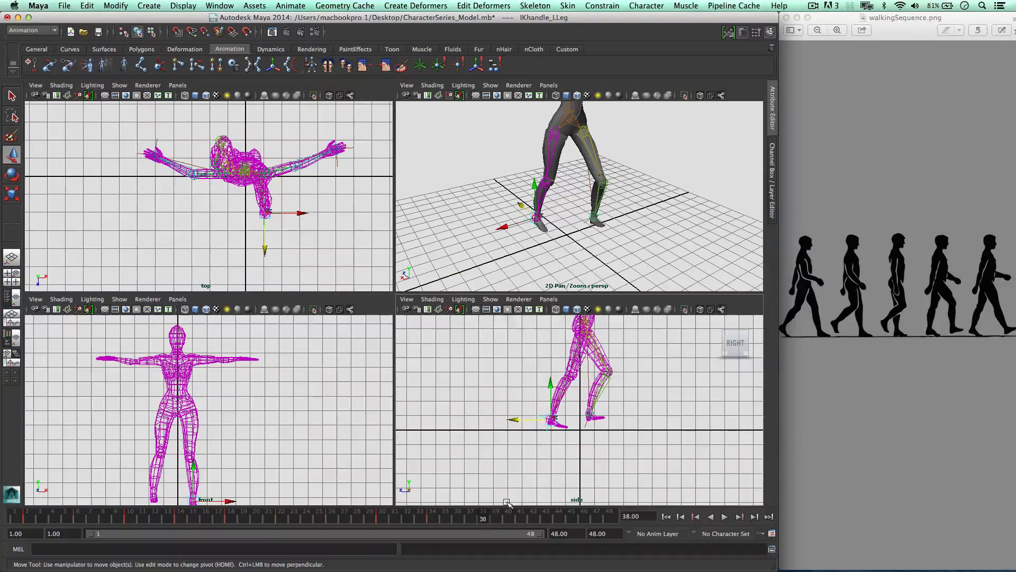
# Step: Copy the left leg IK handle's key from frame 2 and paste it at frame 38
pyautogui.click(28, 517)
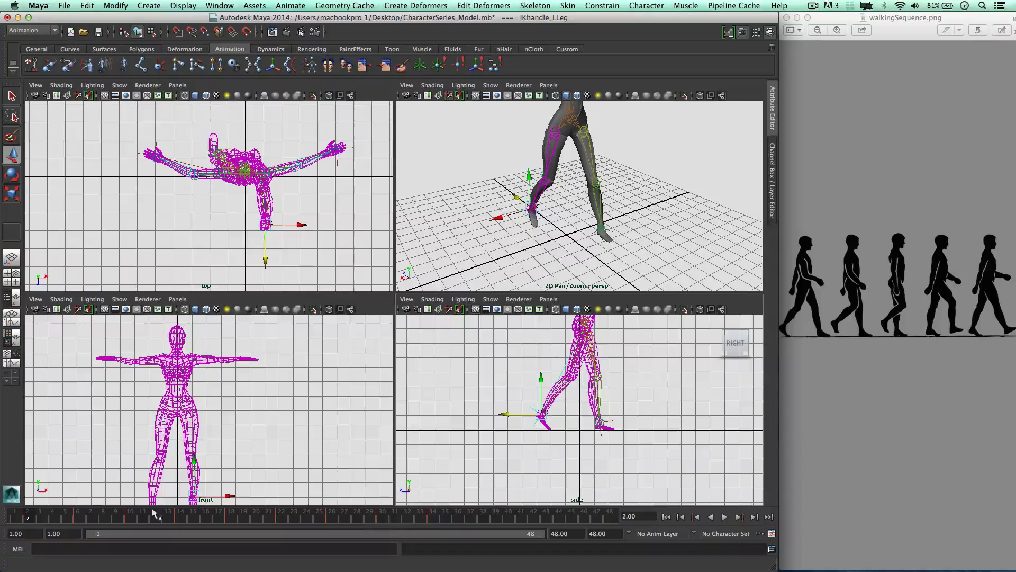
pyautogui.rightClick(43, 513)
pyautogui.click(47, 376)
pyautogui.click(483, 516)
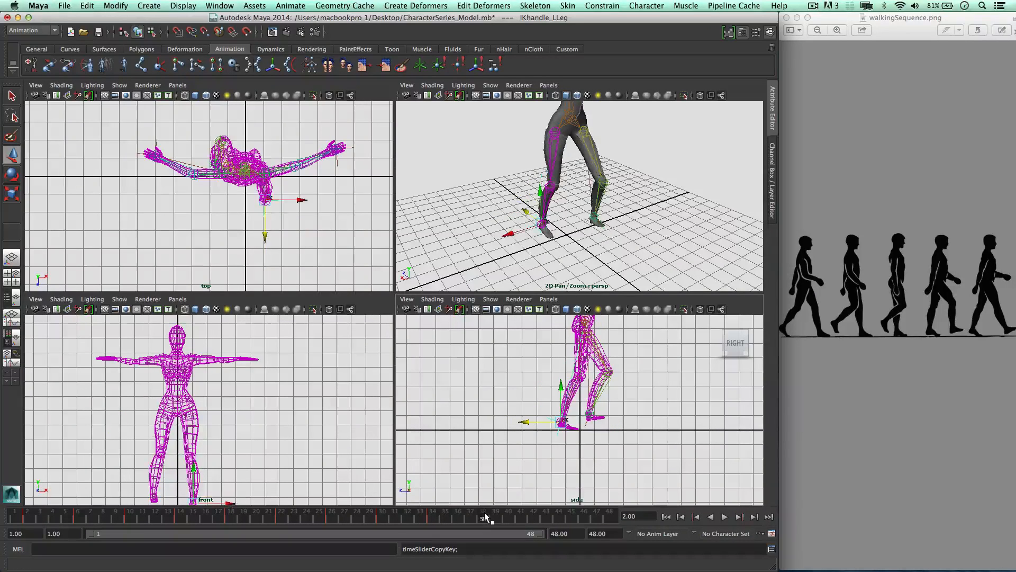
pyautogui.rightClick(484, 515)
pyautogui.moveTo(513, 386)
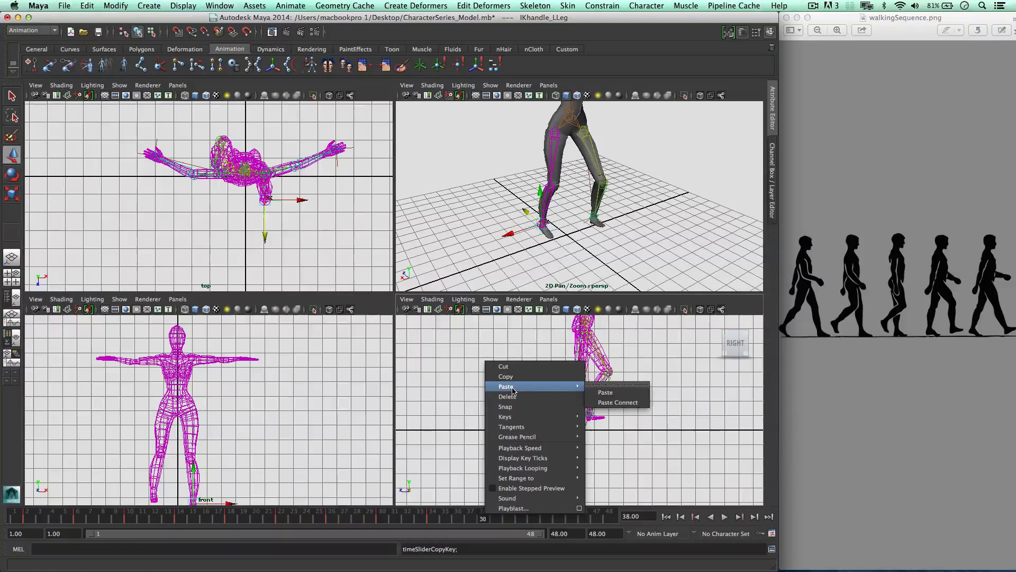
pyautogui.click(625, 390)
pyautogui.hotkey('alt', 'v')
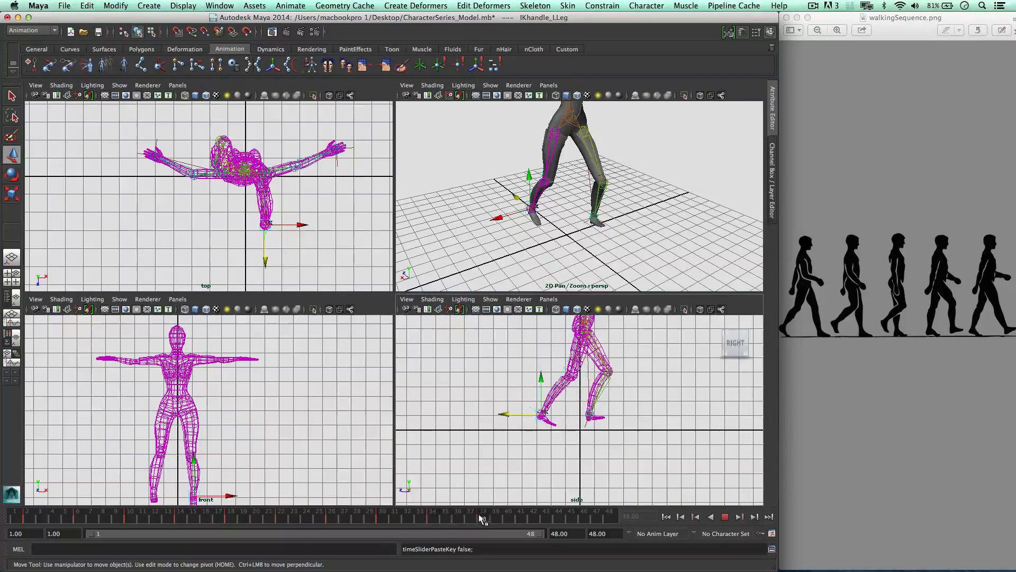
pyautogui.hotkey('alt', 'v')
# Step: Copy the left foot control's key from frame 2 and paste it at frame 38
pyautogui.click(31, 517)
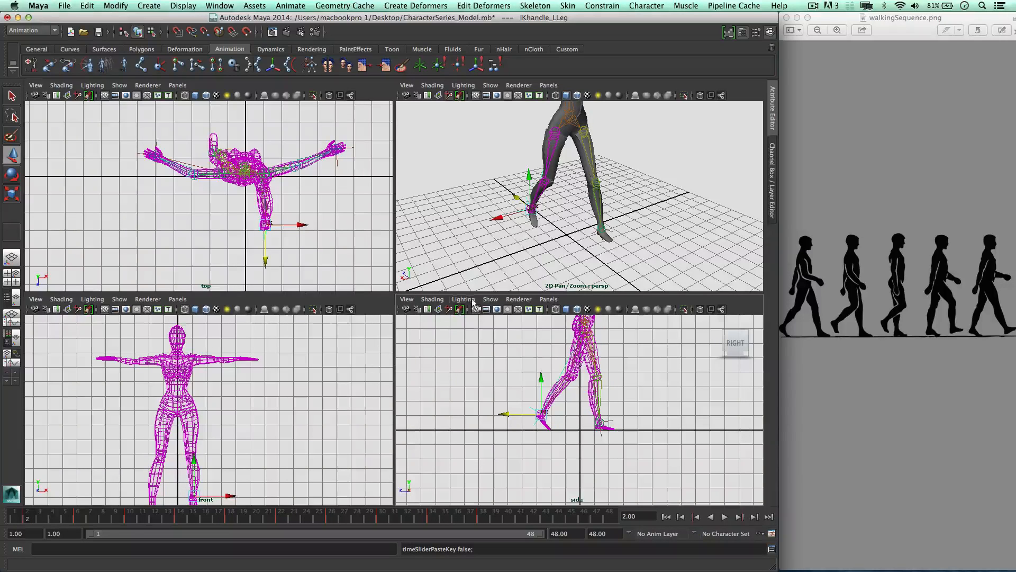
pyautogui.click(512, 238)
pyautogui.scroll(5, 488, 207)
pyautogui.click(465, 233)
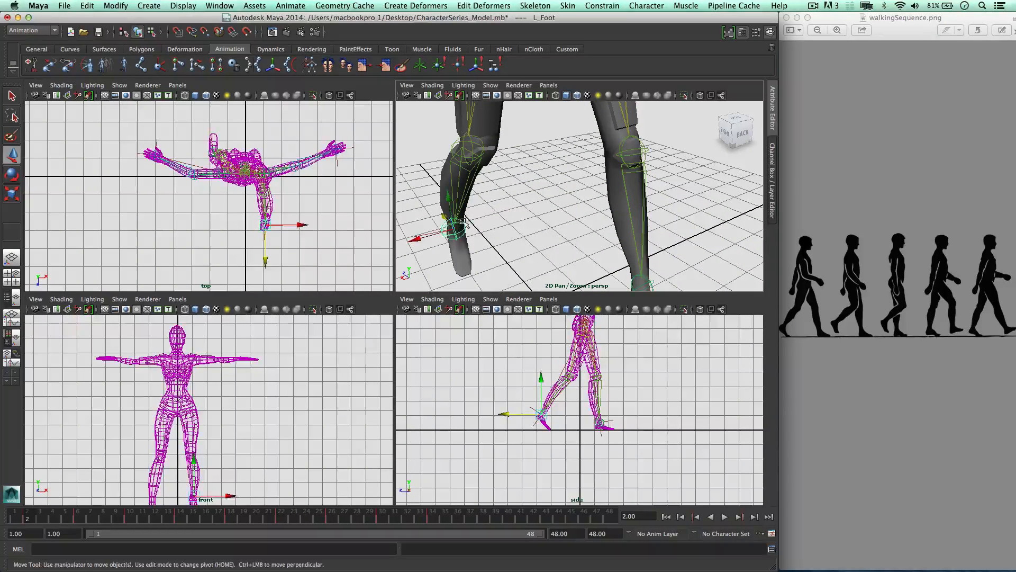
pyautogui.rightClick(34, 519)
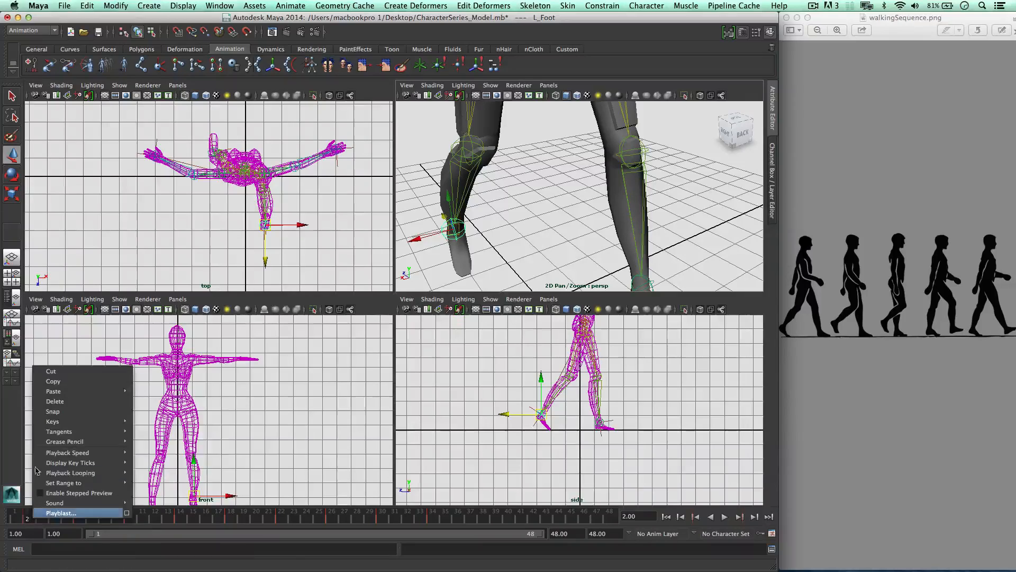
pyautogui.click(55, 381)
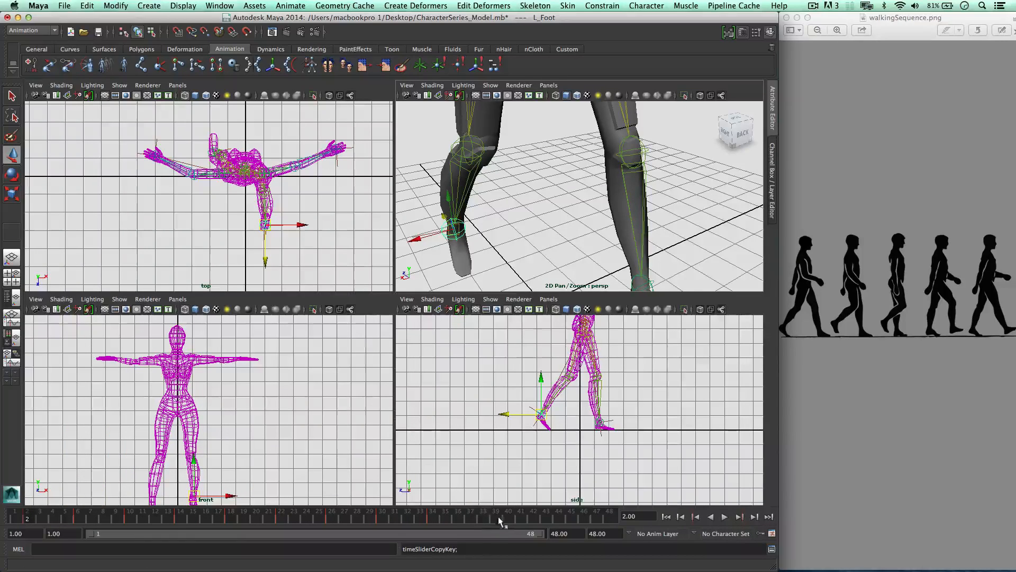
pyautogui.click(480, 516)
pyautogui.rightClick(482, 516)
pyautogui.moveTo(530, 388)
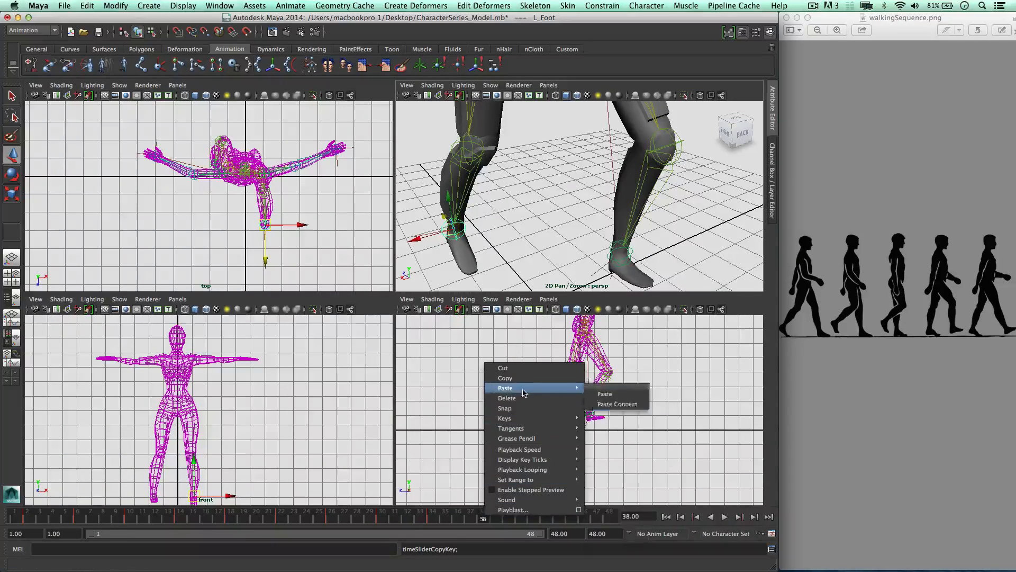
pyautogui.click(605, 394)
# Step: Copy the right leg IK handle's key from frame 2 and paste it at frame 38
pyautogui.scroll(-5, 585, 216)
pyautogui.click(585, 216)
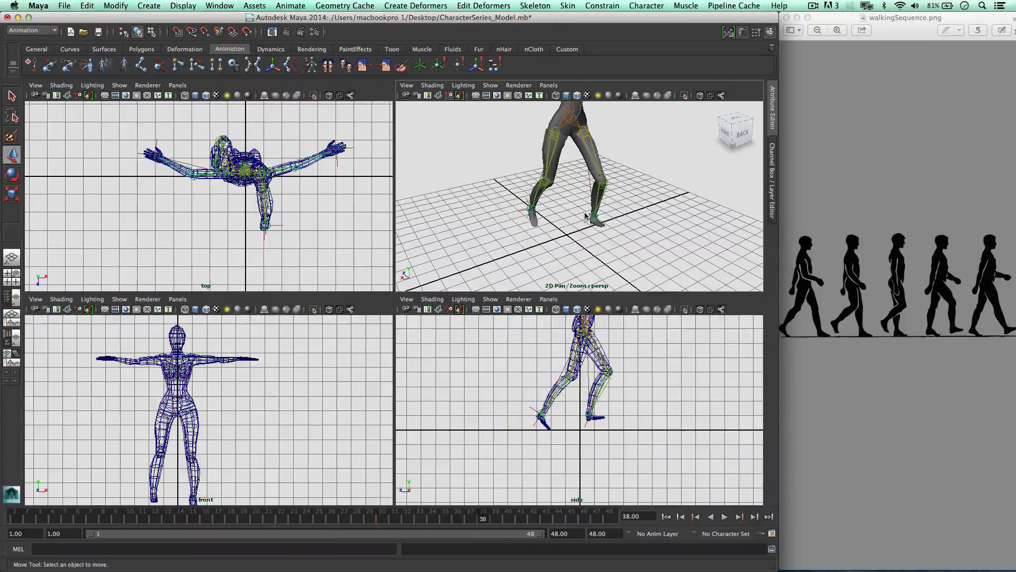
pyautogui.click(588, 219)
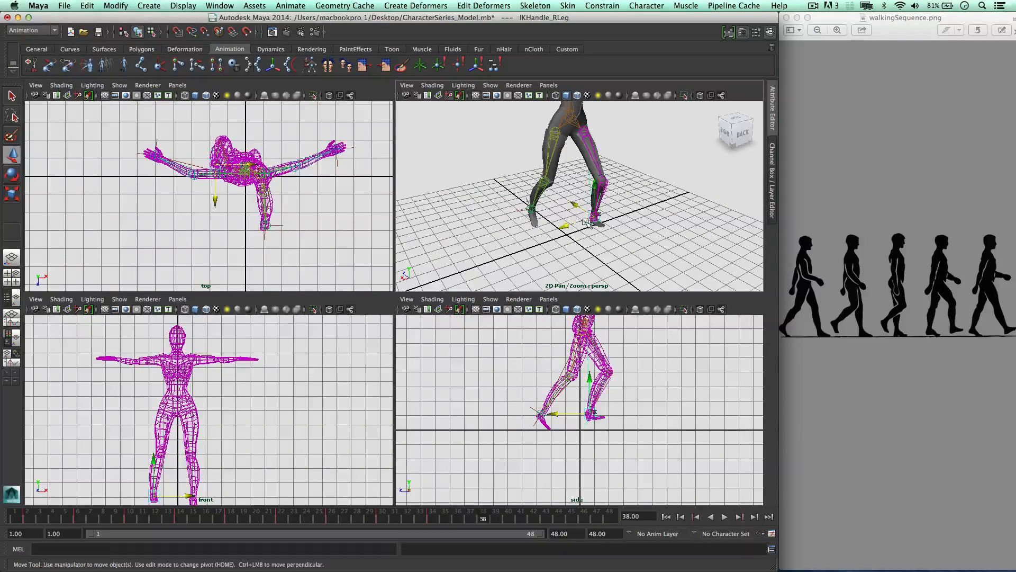
pyautogui.rightClick(33, 518)
pyautogui.click(53, 378)
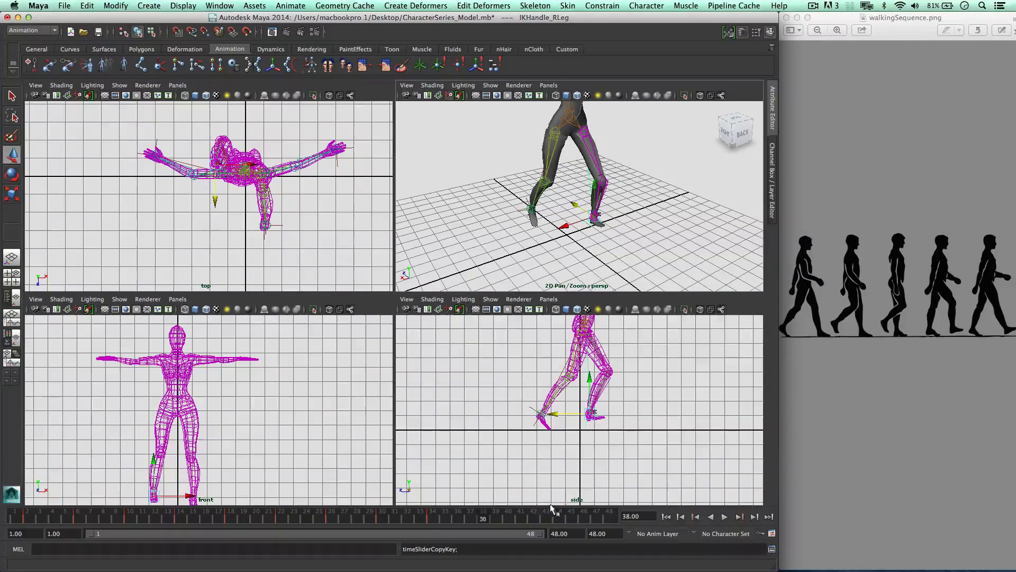
pyautogui.click(26, 517)
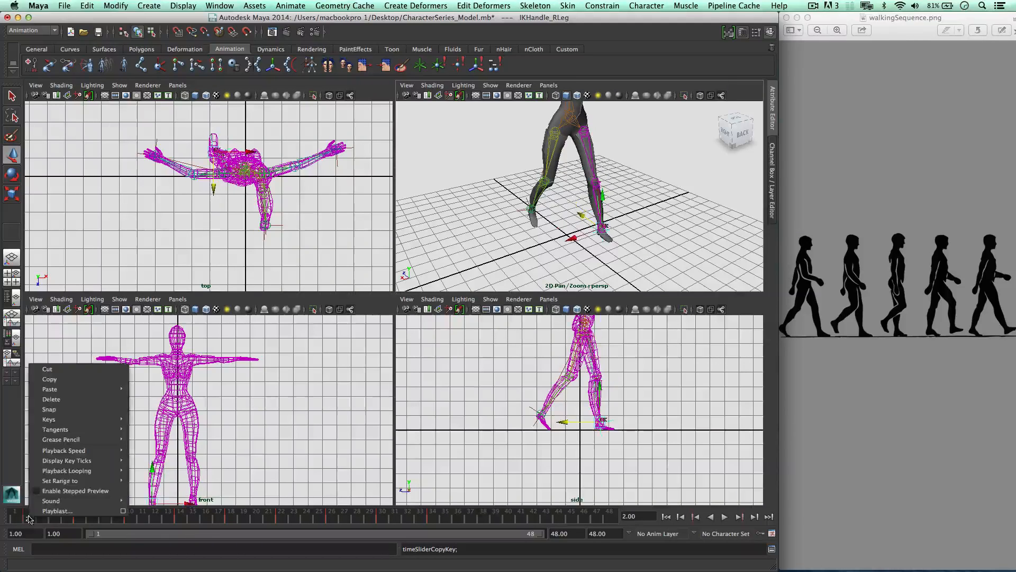
pyautogui.rightClick(28, 517)
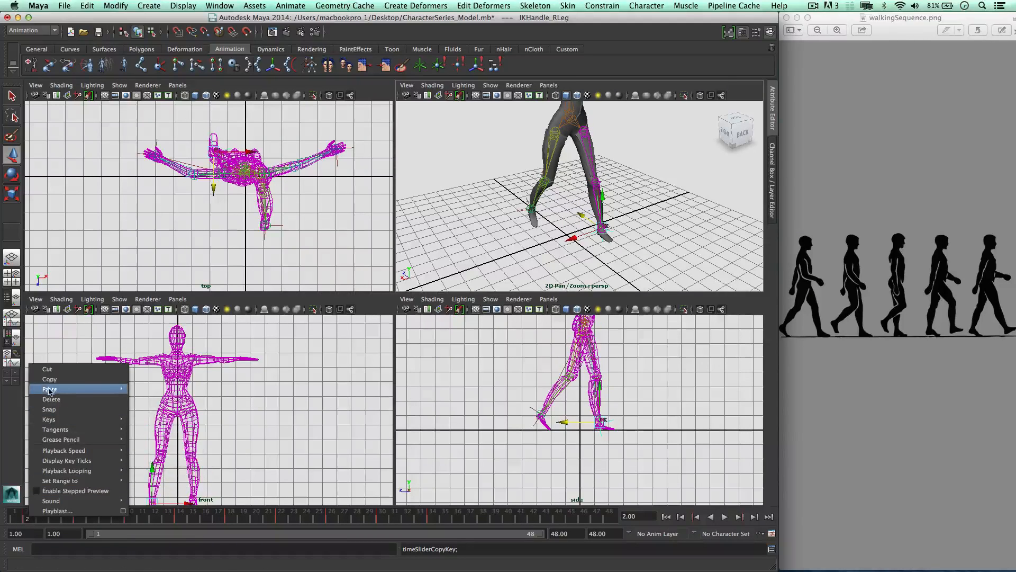
pyautogui.click(53, 379)
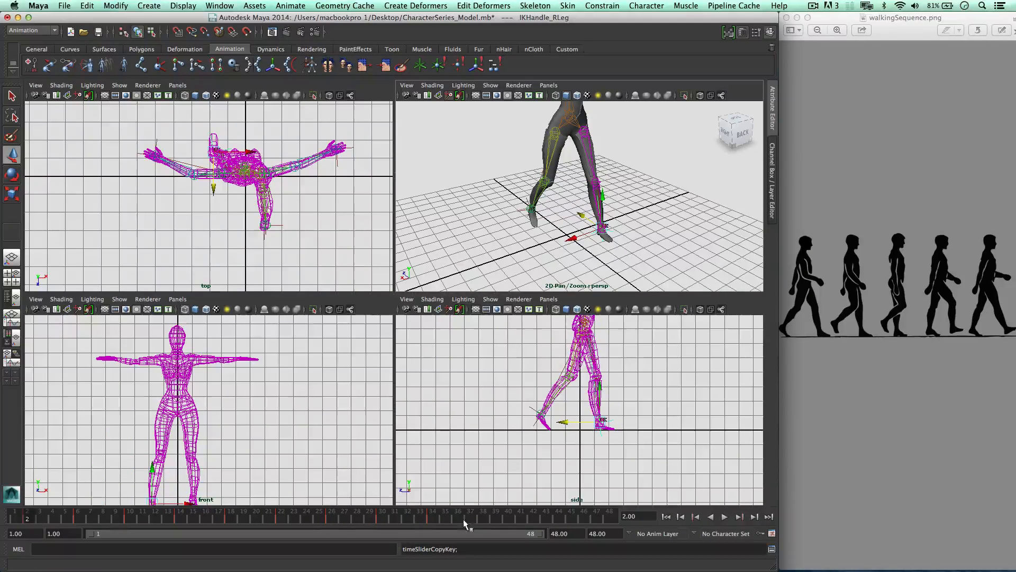
pyautogui.click(483, 518)
pyautogui.rightClick(483, 518)
pyautogui.moveTo(487, 459)
pyautogui.moveTo(526, 392)
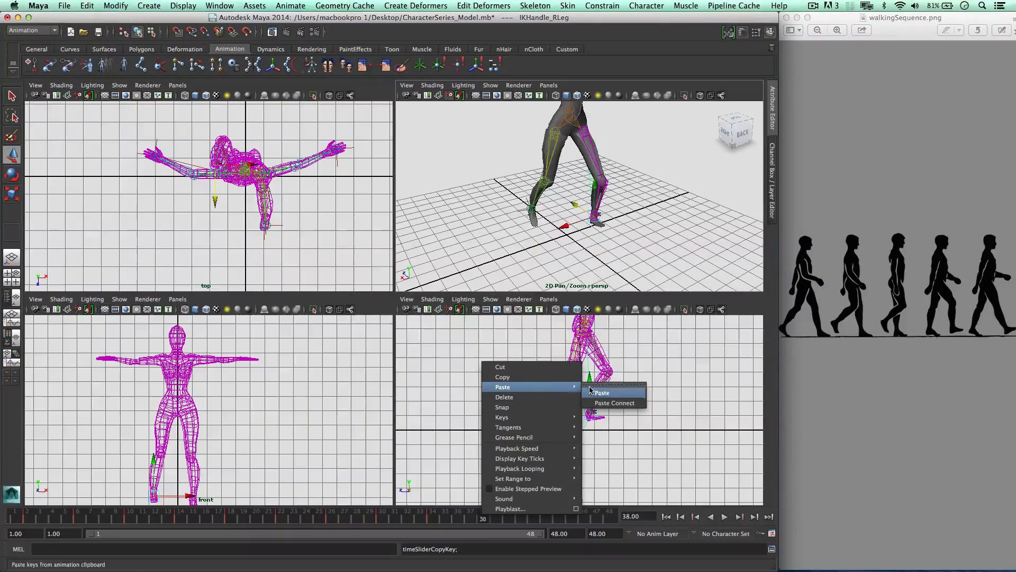
pyautogui.click(592, 391)
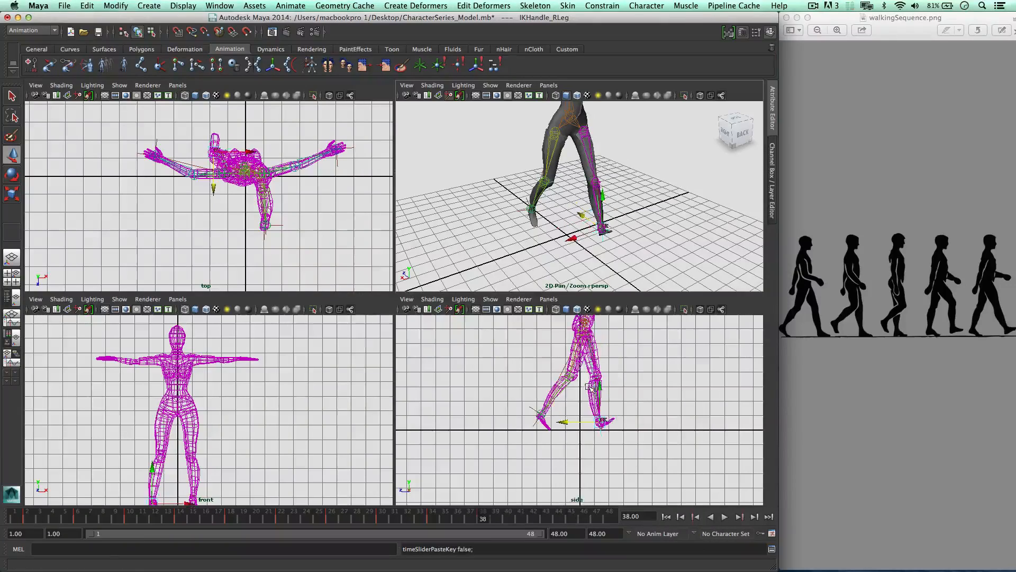
# Step: Copy the right foot control's key from frame 2 and paste it at frame 38
pyautogui.click(28, 516)
pyautogui.scroll(5, 691, 213)
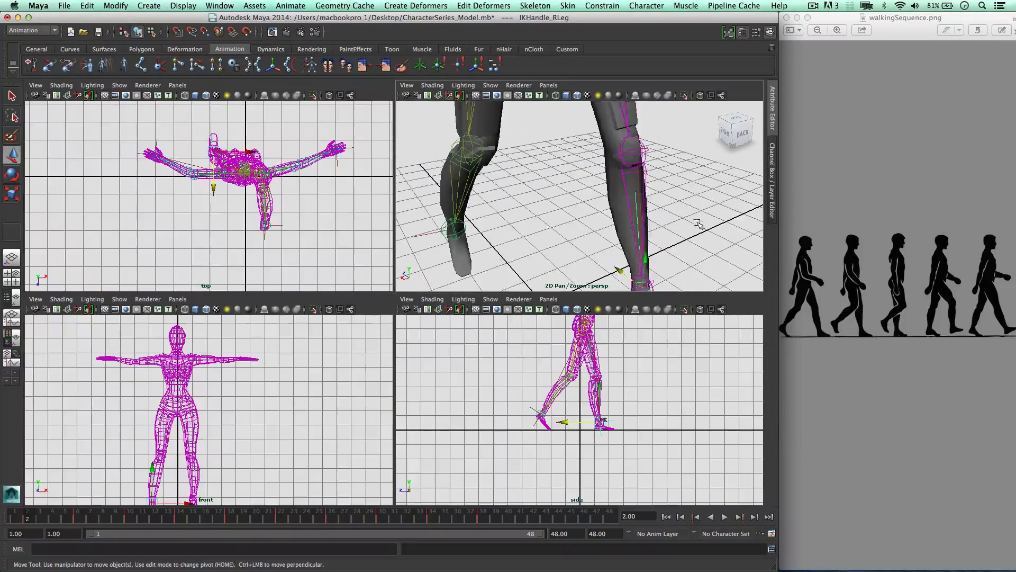
pyautogui.click(691, 235)
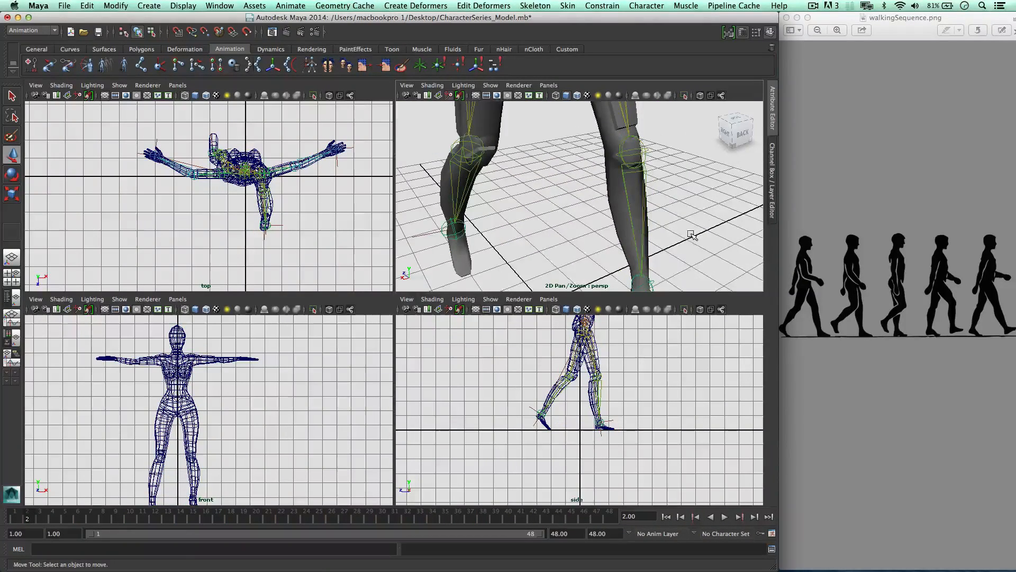
pyautogui.moveTo(690, 234); pyautogui.dragTo(680, 197, button='middle')
pyautogui.click(633, 236)
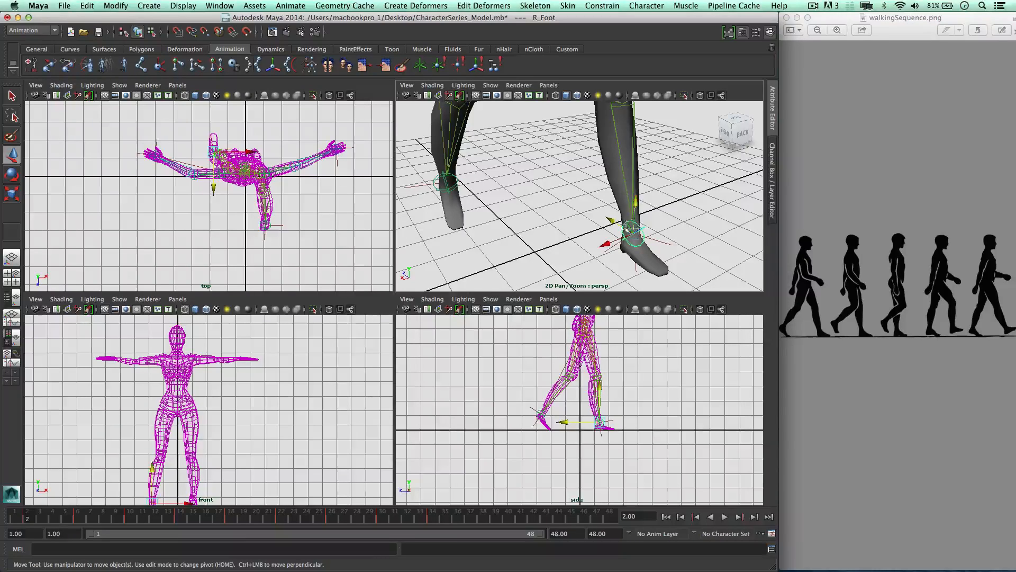
pyautogui.rightClick(29, 515)
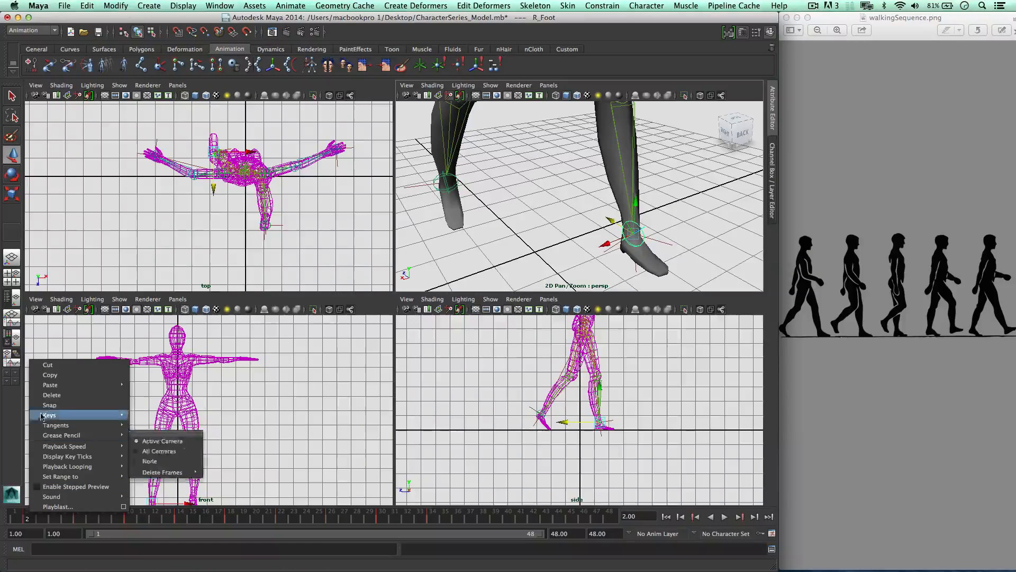
pyautogui.click(53, 377)
pyautogui.click(484, 516)
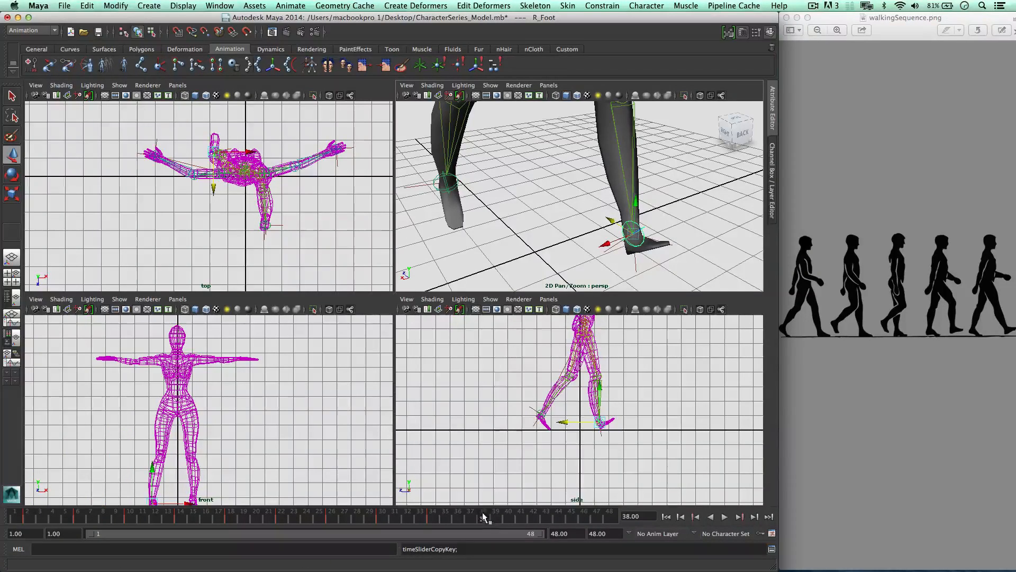
pyautogui.rightClick(484, 516)
pyautogui.moveTo(506, 386)
pyautogui.click(619, 391)
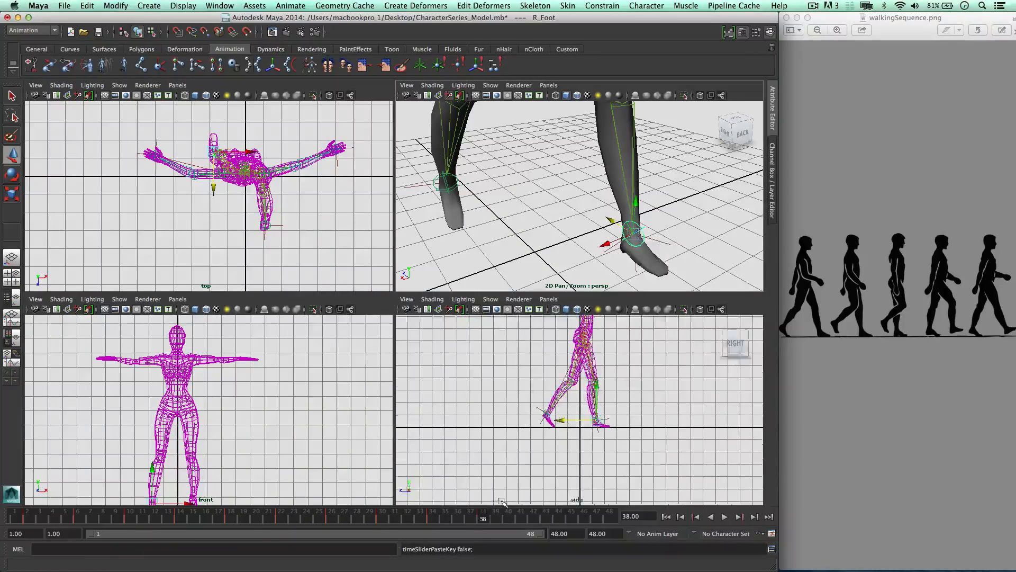
# Step: Show the perspective view alone from the character's side and play back the walk from frame 2
pyautogui.scroll(-3, 460, 499)
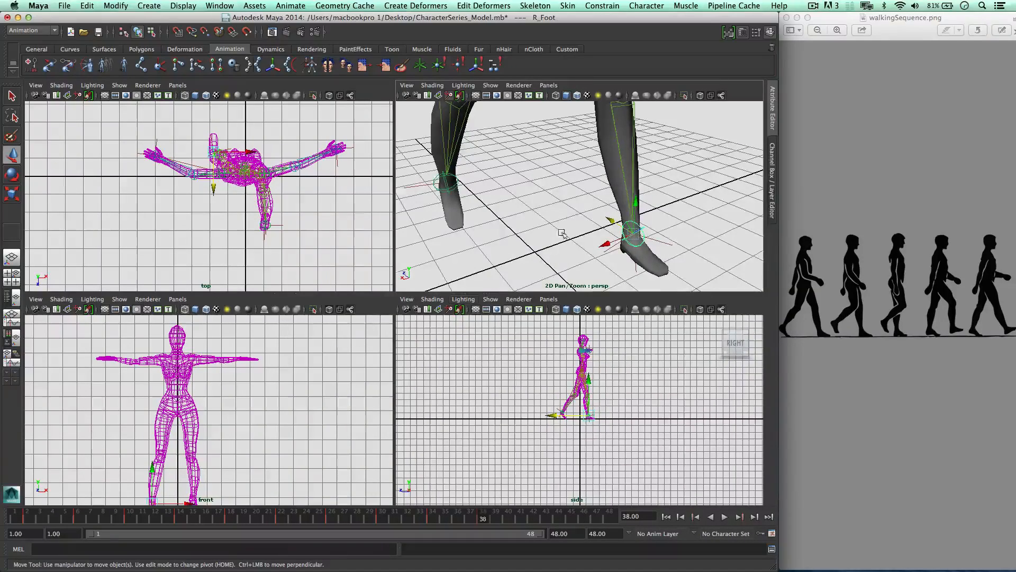
pyautogui.scroll(-8, 562, 232)
pyautogui.keyDown('alt'); pyautogui.moveTo(576, 186); pyautogui.dragTo(574, 167); pyautogui.keyUp('alt')
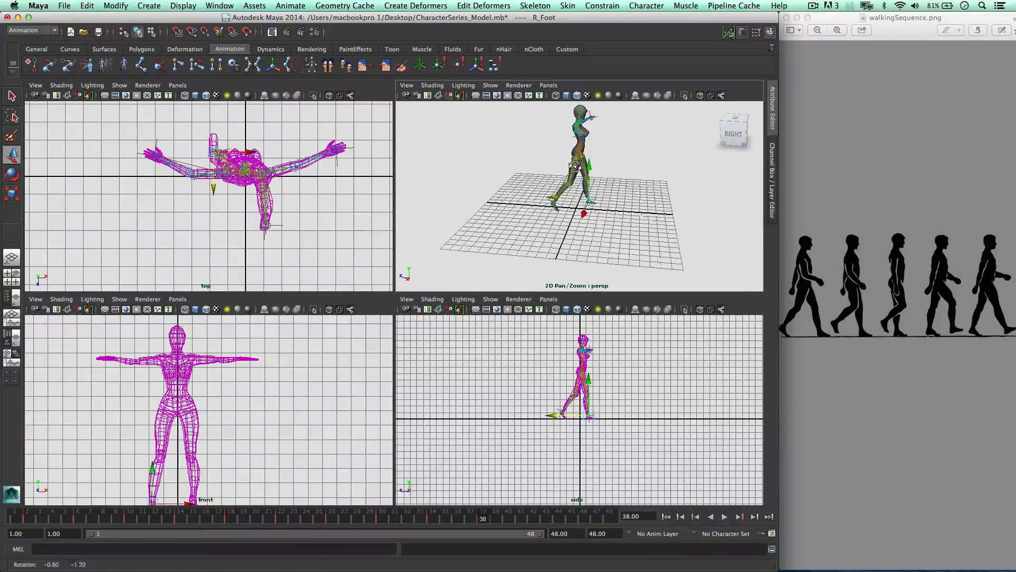
pyautogui.press('space')
pyautogui.keyDown('alt'); pyautogui.moveTo(410, 240); pyautogui.dragTo(416, 243); pyautogui.keyUp('alt')
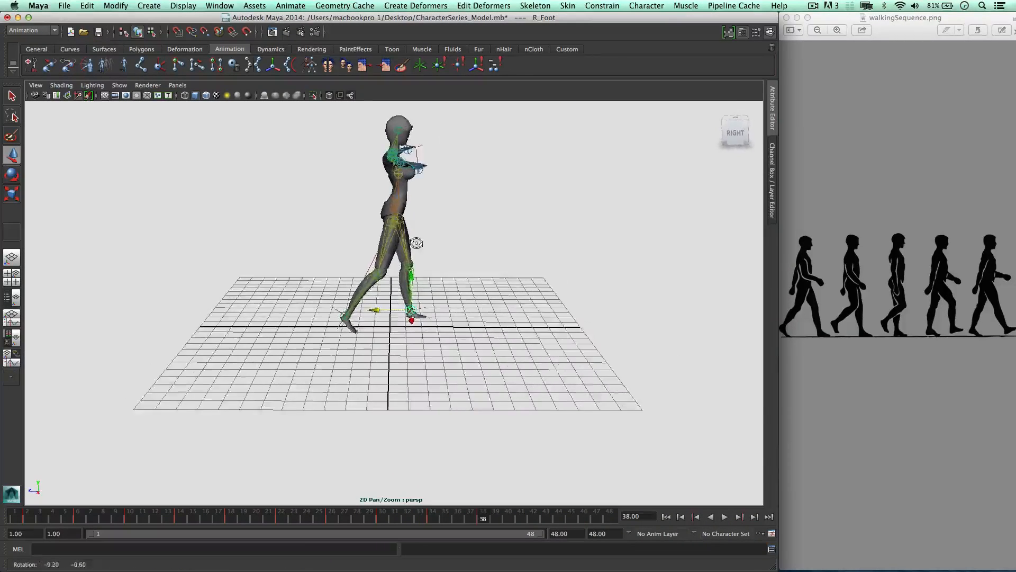
pyautogui.scroll(3, 417, 243)
pyautogui.moveTo(431, 236); pyautogui.dragTo(477, 235, button='middle')
pyautogui.hotkey('ctrl', 'z')
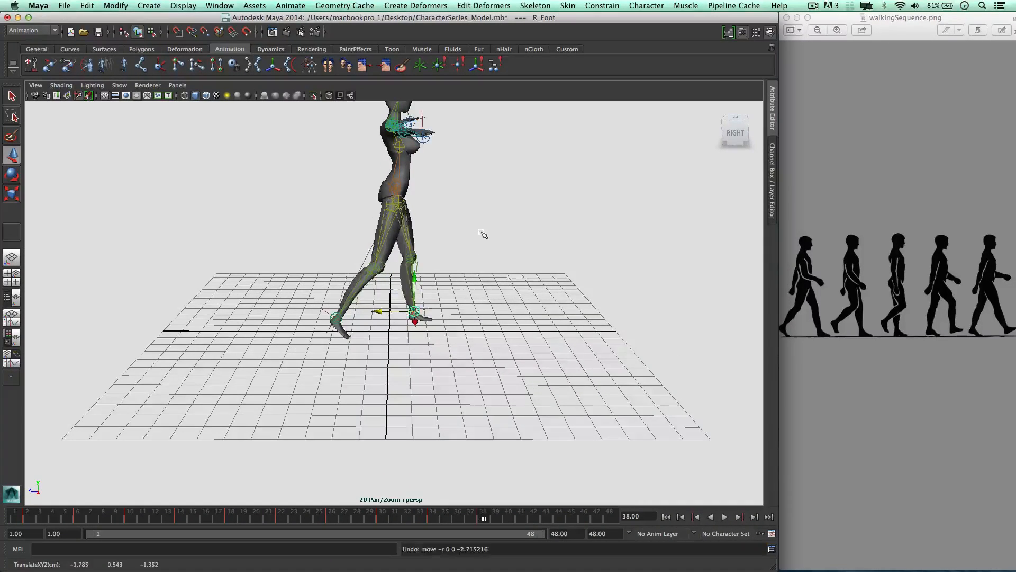
pyautogui.keyDown('alt'); pyautogui.moveTo(481, 233); pyautogui.dragTo(511, 259); pyautogui.keyUp('alt')
pyautogui.keyDown('alt'); pyautogui.moveTo(511, 259); pyautogui.dragTo(510, 249, button='middle'); pyautogui.keyUp('alt')
pyautogui.keyDown('alt'); pyautogui.moveTo(510, 249); pyautogui.dragTo(341, 306); pyautogui.keyUp('alt')
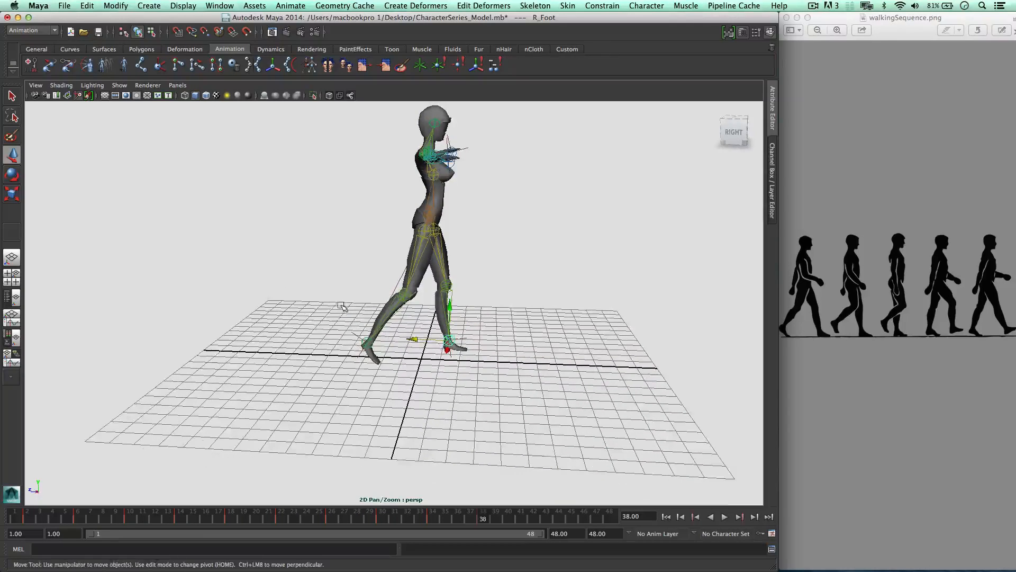
pyautogui.click(30, 518)
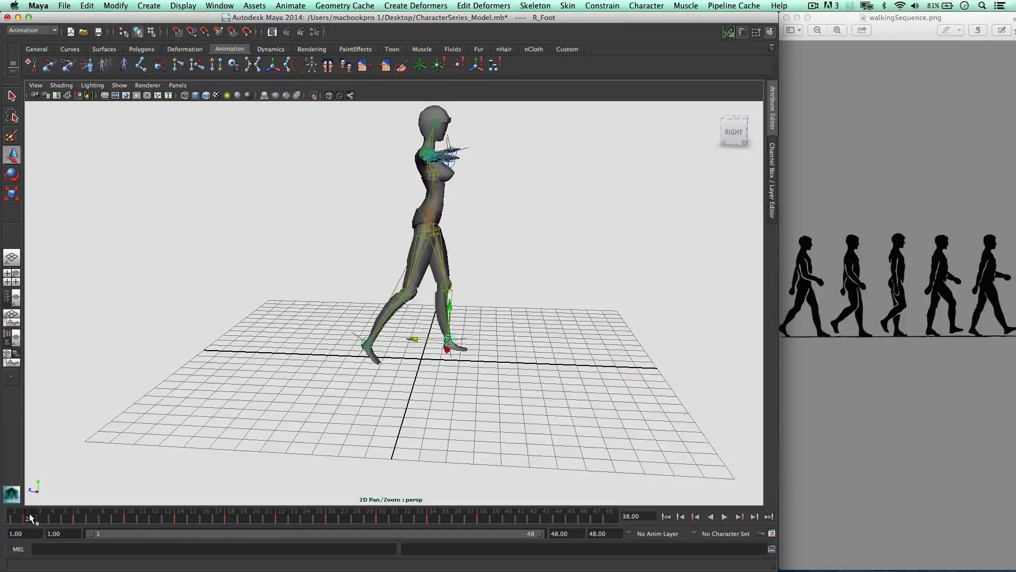
pyautogui.hotkey('alt', 'v')
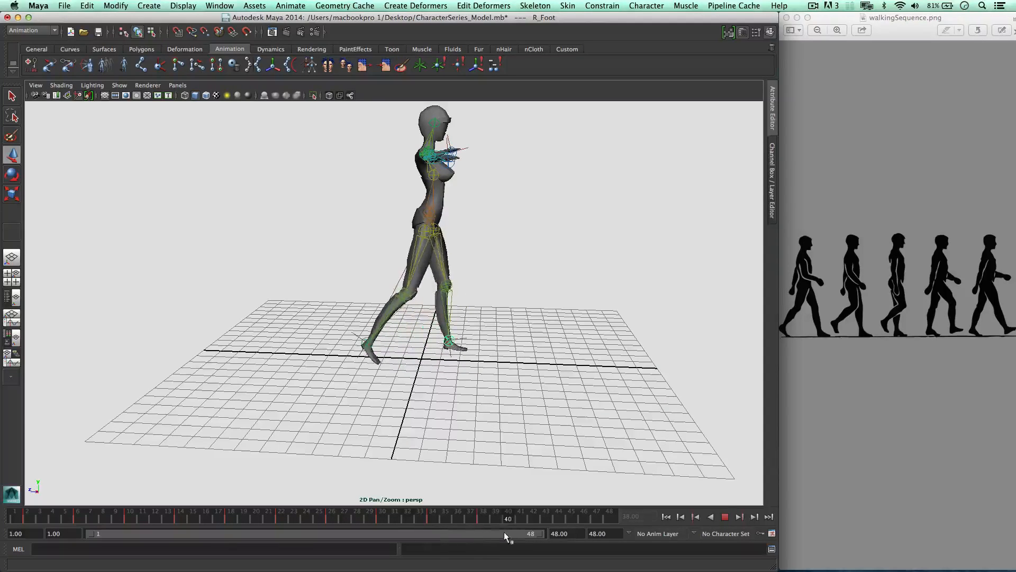
pyautogui.moveTo(484, 512); pyautogui.dragTo(358, 513)
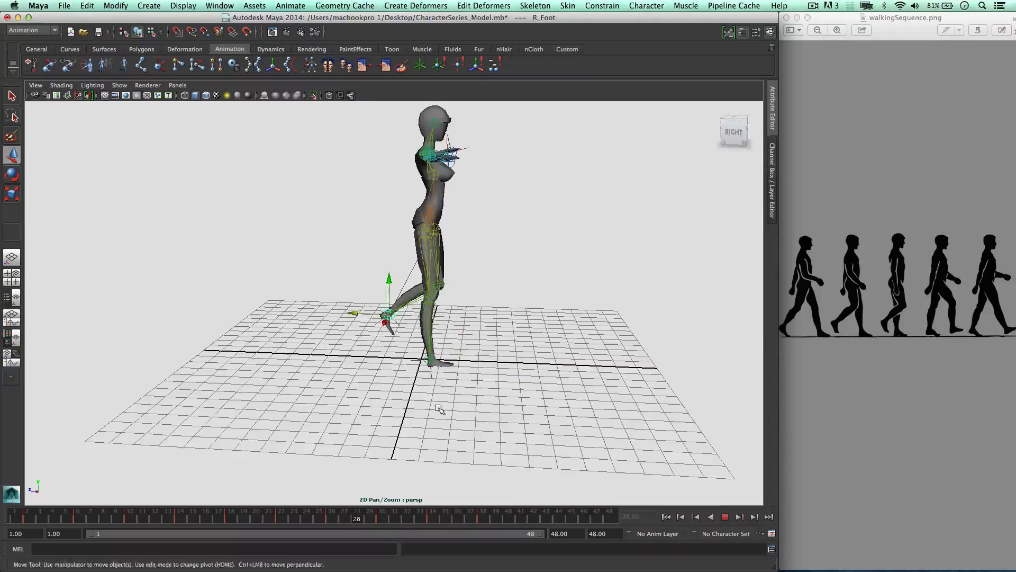
# Step: Replay the walk from behind the character and again from the side to check the leg motion
pyautogui.moveTo(540, 365)
pyautogui.keyDown('alt'); pyautogui.mouseDown()
pyautogui.moveTo(405, 350)
pyautogui.moveTo(417, 343)
pyautogui.mouseUp(); pyautogui.keyUp('alt')
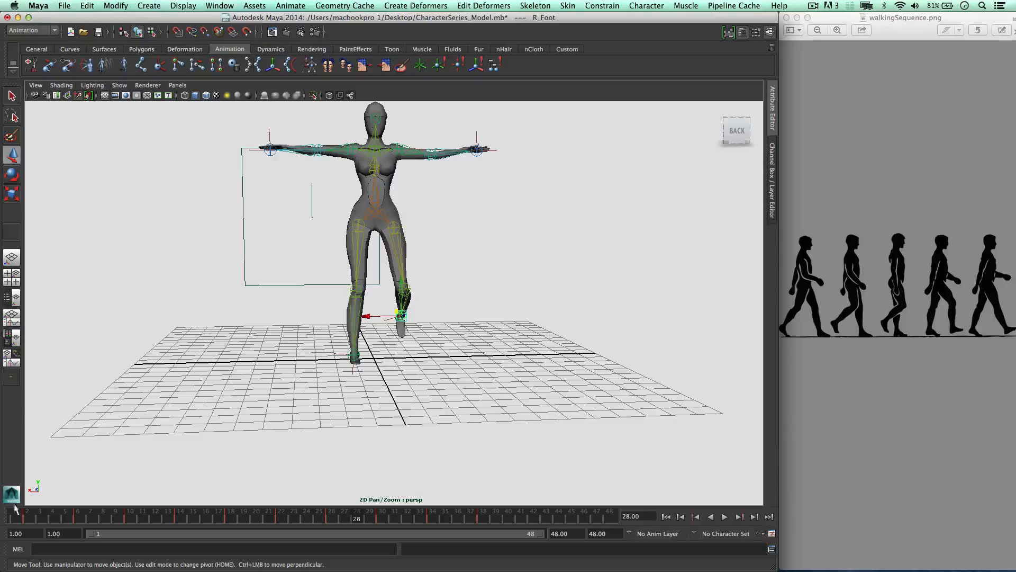
pyautogui.click(34, 516)
pyautogui.hotkey('alt', 'v')
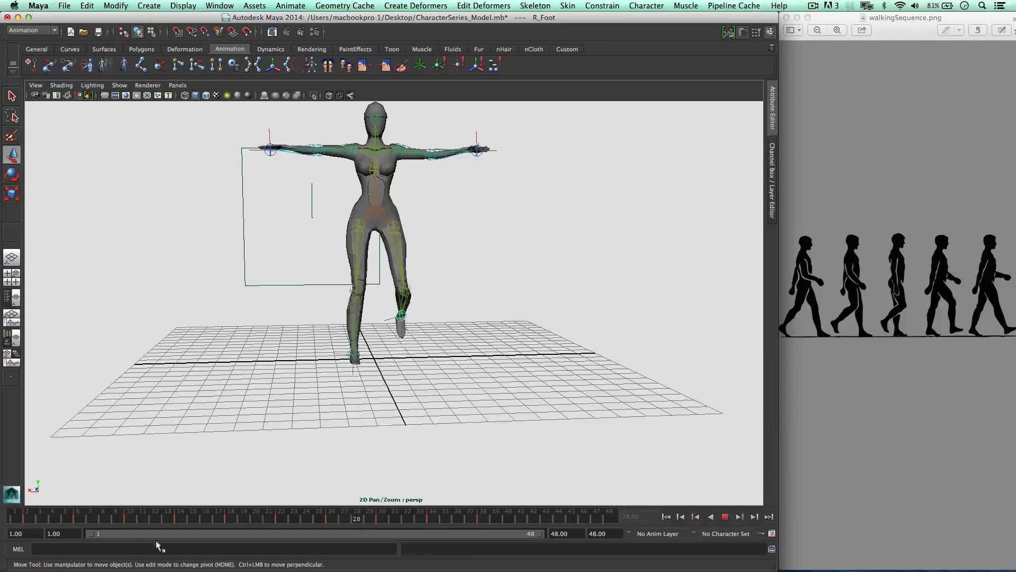
pyautogui.click(32, 519)
pyautogui.moveTo(243, 355)
pyautogui.keyDown('alt'); pyautogui.mouseDown()
pyautogui.moveTo(343, 351)
pyautogui.moveTo(363, 370)
pyautogui.mouseUp(); pyautogui.keyUp('alt')
pyautogui.click(724, 517)
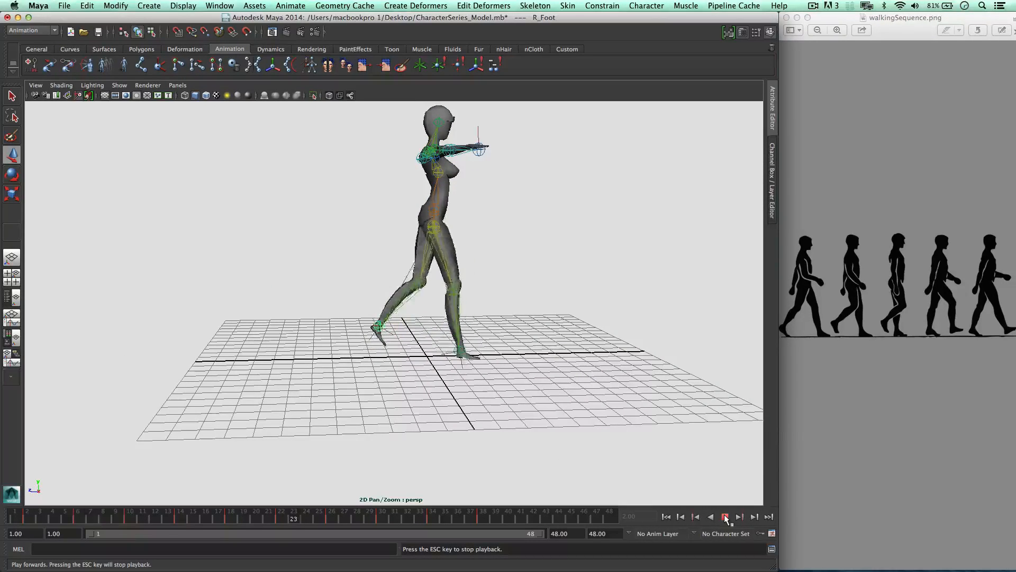
pyautogui.click(725, 517)
# Step: Limit the playback range to frames 3 to 38 and play back the looping walk
pyautogui.moveTo(540, 533); pyautogui.dragTo(450, 532)
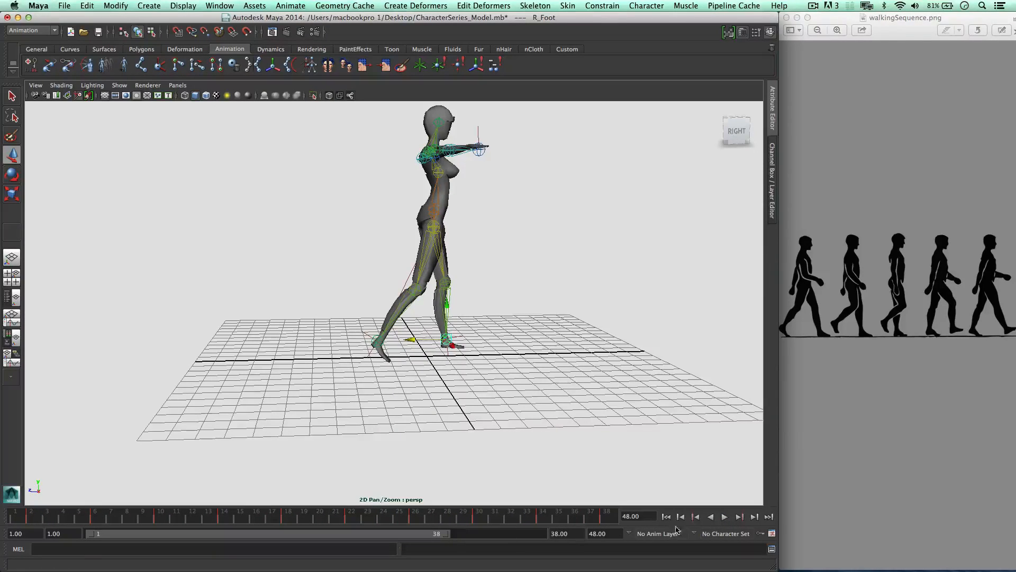
pyautogui.click(721, 517)
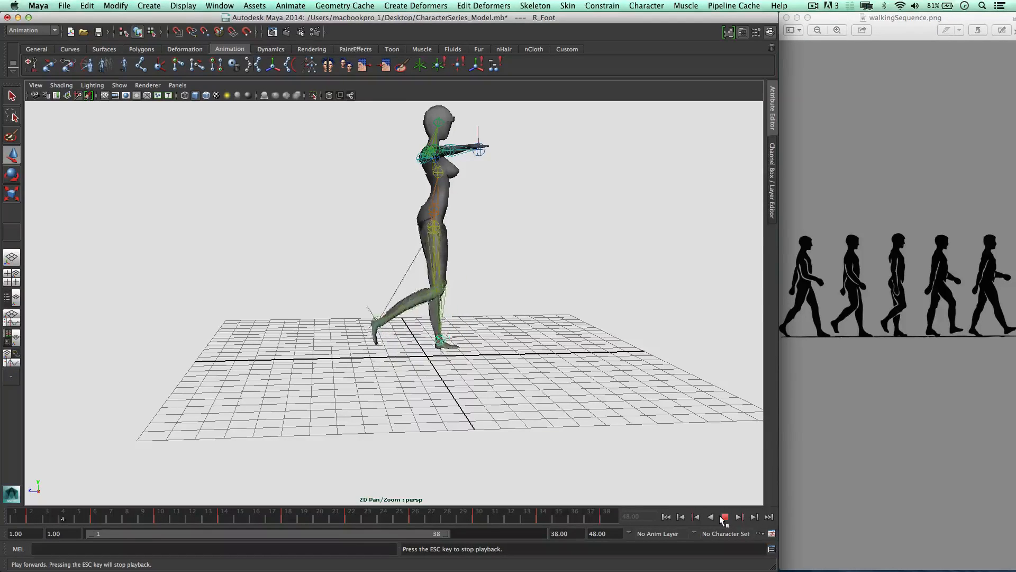
pyautogui.click(722, 517)
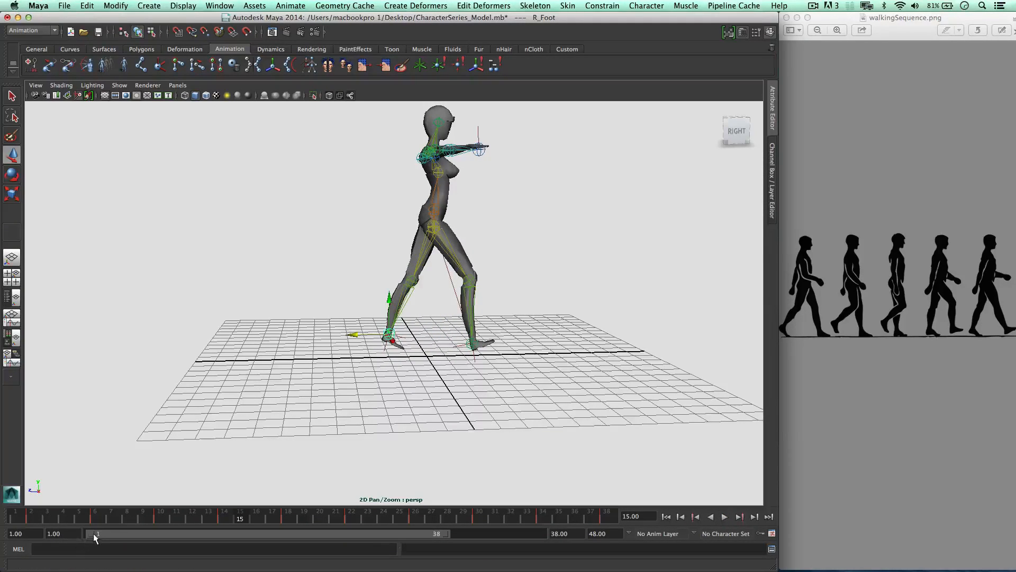
pyautogui.moveTo(99, 533); pyautogui.dragTo(111, 532)
pyautogui.click(724, 517)
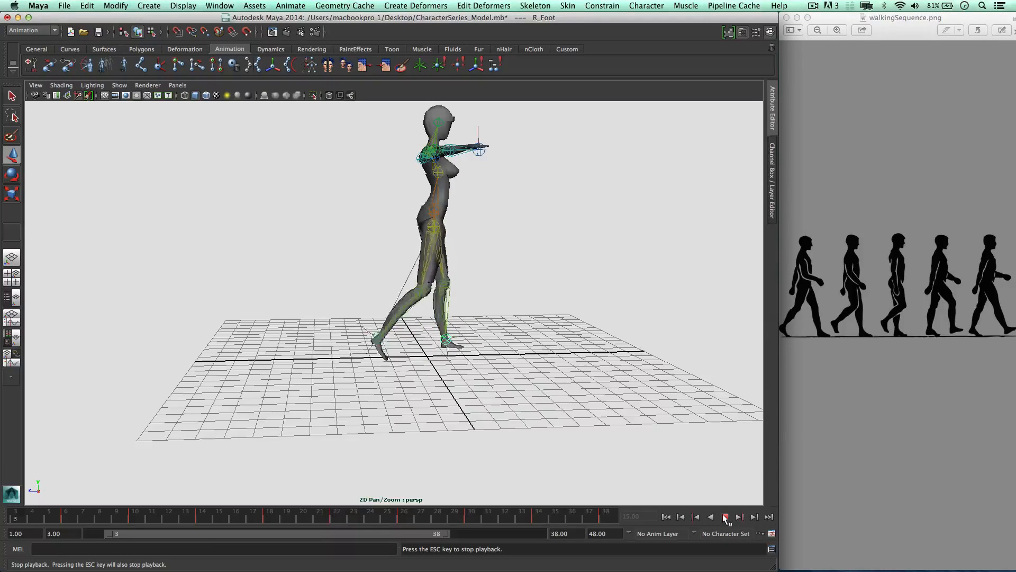
pyautogui.click(724, 516)
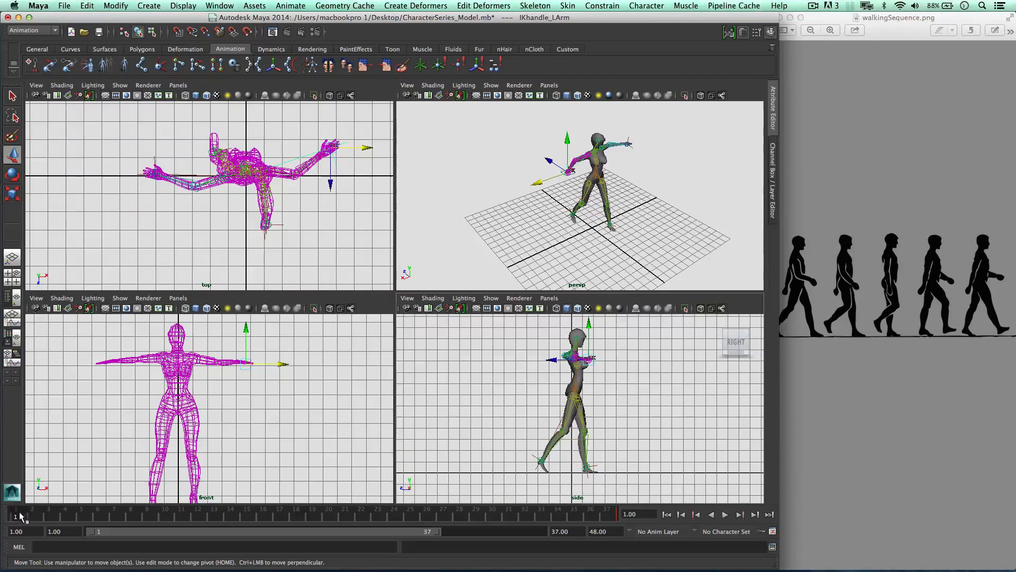
# Step: Nudge the left arm's IK handle slightly upward and key both arm IK handles at frame 1
pyautogui.moveTo(246, 333); pyautogui.dragTo(246, 329)
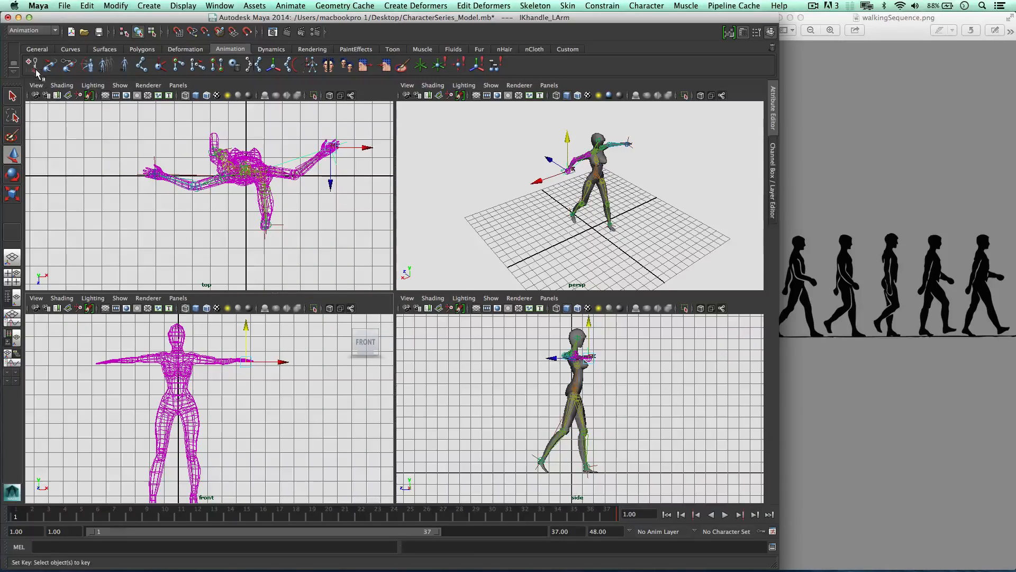
pyautogui.click(626, 139)
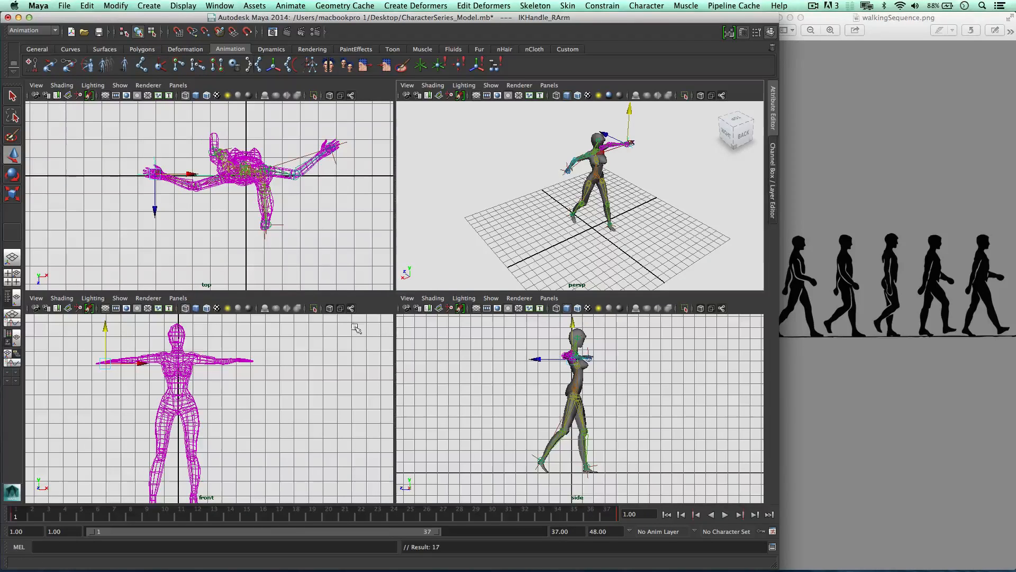
# Step: Move the left leg's IK handle forward beneath the hips and key it at frame 1
pyautogui.click(541, 462)
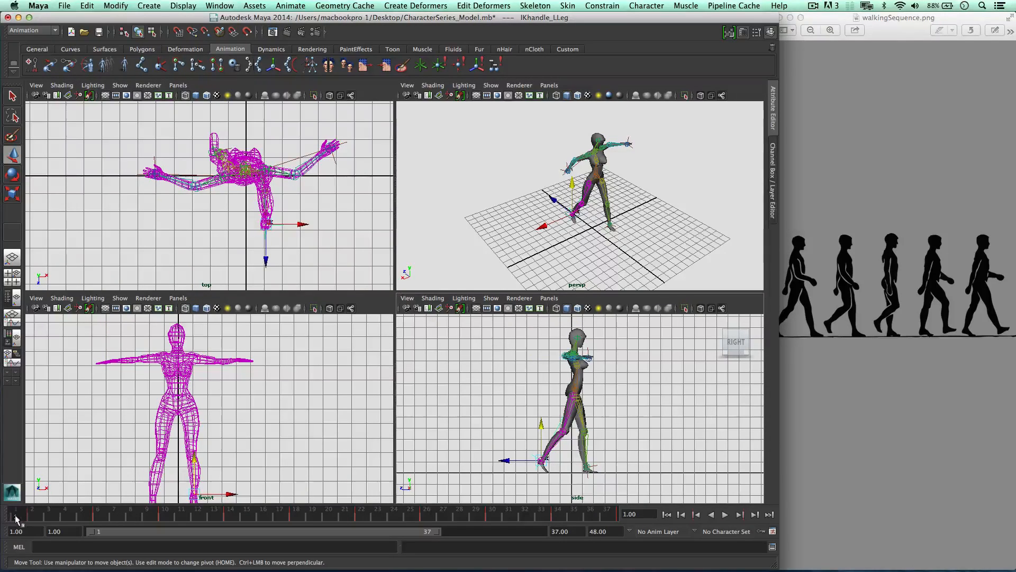
pyautogui.press('s')
pyautogui.moveTo(505, 460); pyautogui.dragTo(563, 432)
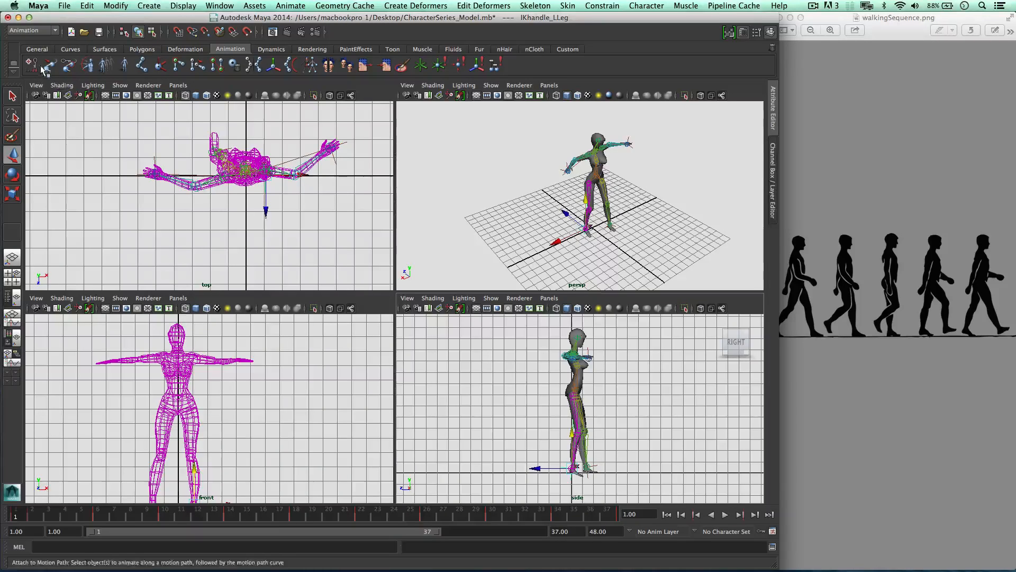
pyautogui.press('s')
pyautogui.moveTo(40, 510); pyautogui.dragTo(21, 511)
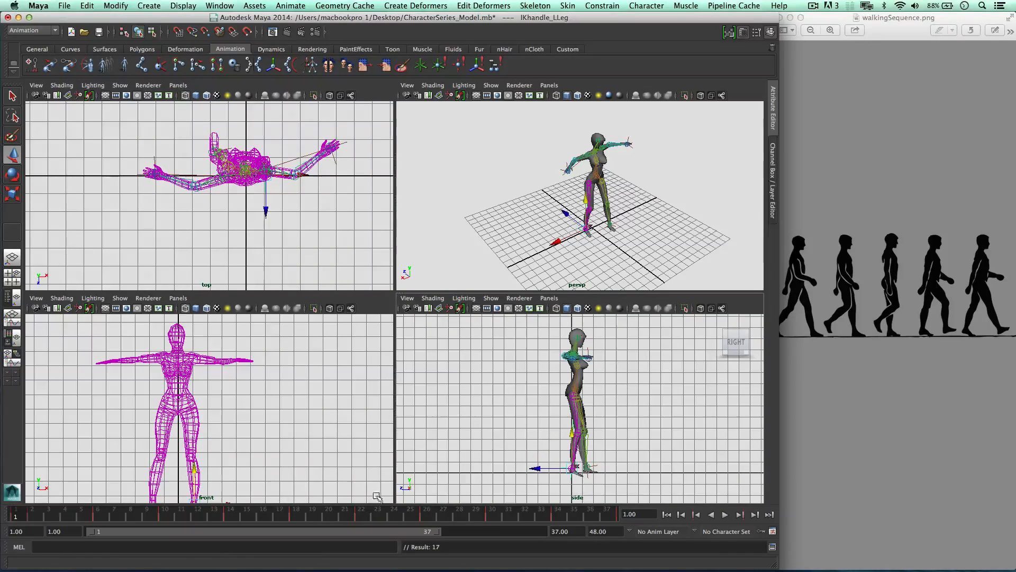
# Step: Move the right leg's IK handle back in line with the left leg, shift it slightly sideways and key it at frame 1
pyautogui.click(588, 466)
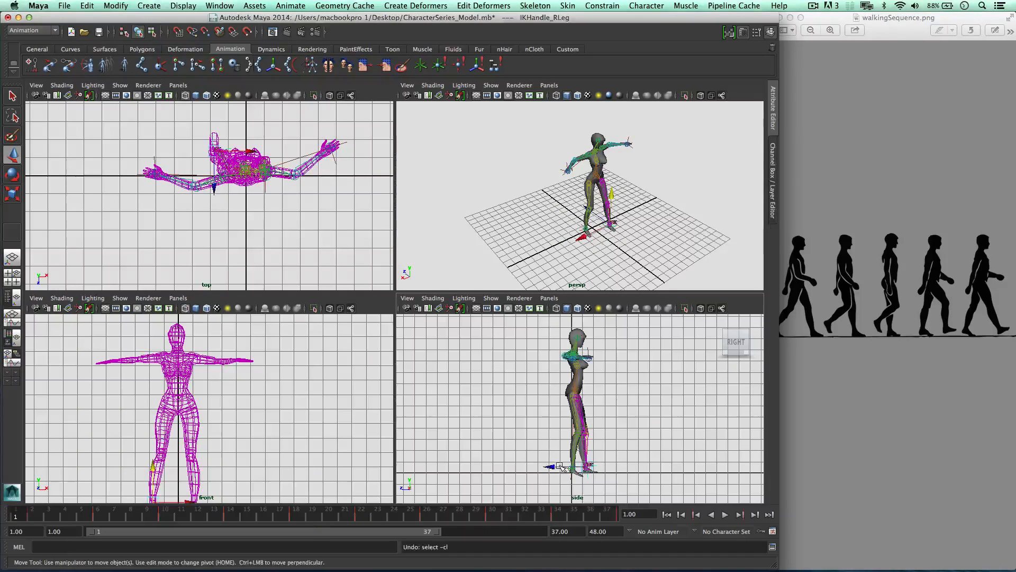
pyautogui.moveTo(562, 466); pyautogui.dragTo(549, 467)
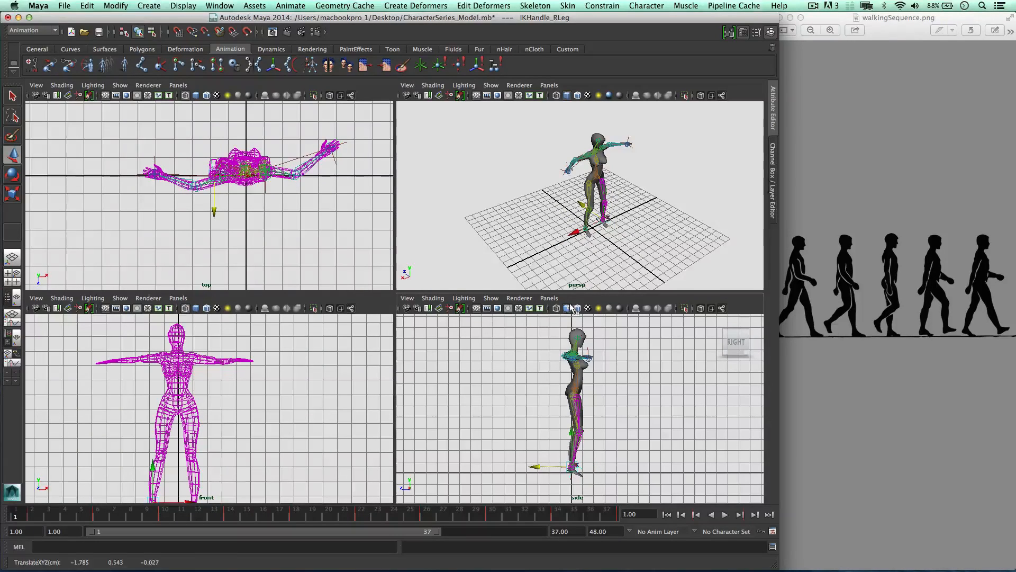
pyautogui.keyDown('alt'); pyautogui.moveTo(614, 190); pyautogui.dragTo(524, 222); pyautogui.keyUp('alt')
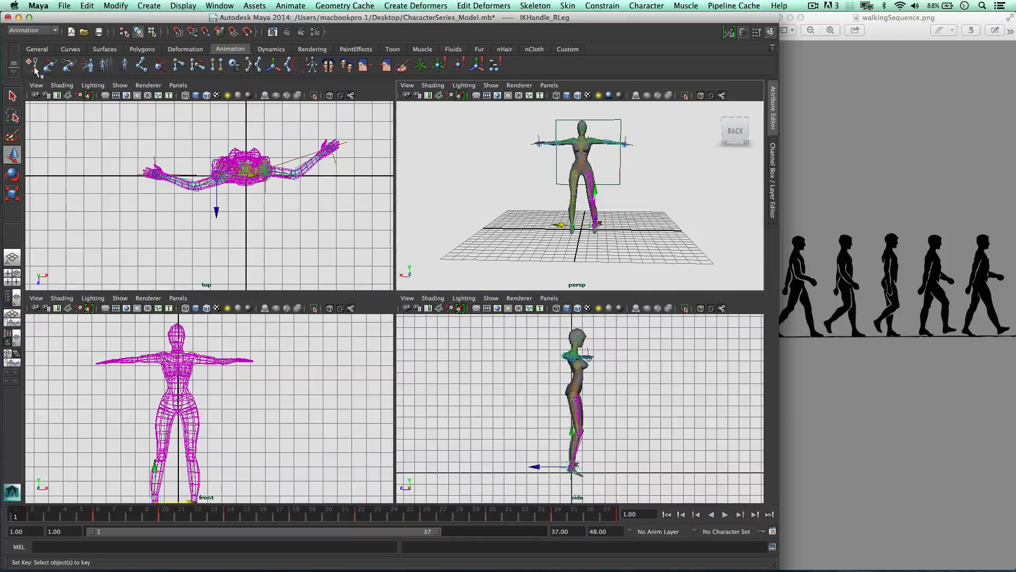
# Step: Rotate the left foot control until the foot lies flat on the ground and key it at frame 1
pyautogui.scroll(5, 577, 450)
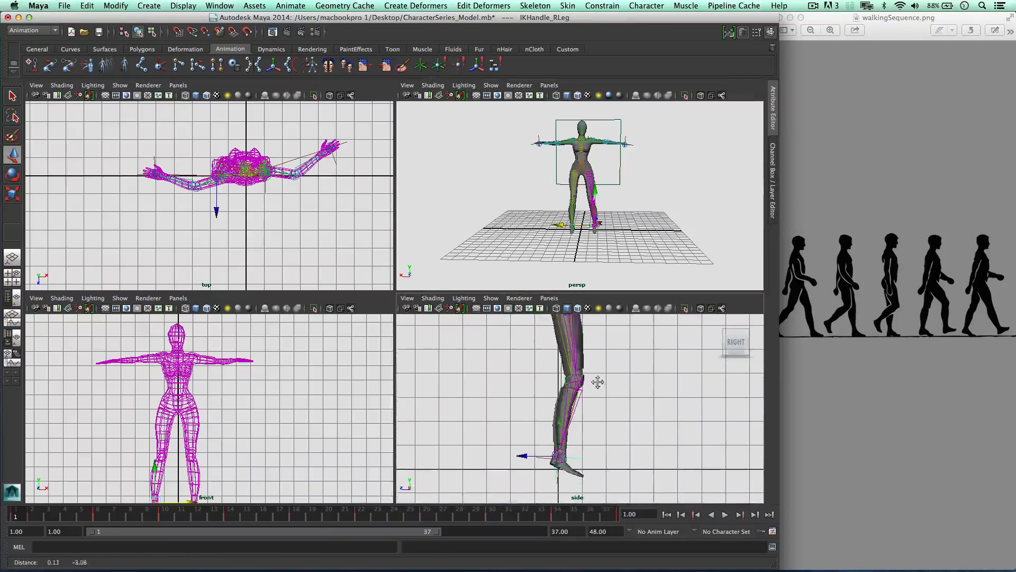
pyautogui.click(604, 457)
pyautogui.click(556, 432)
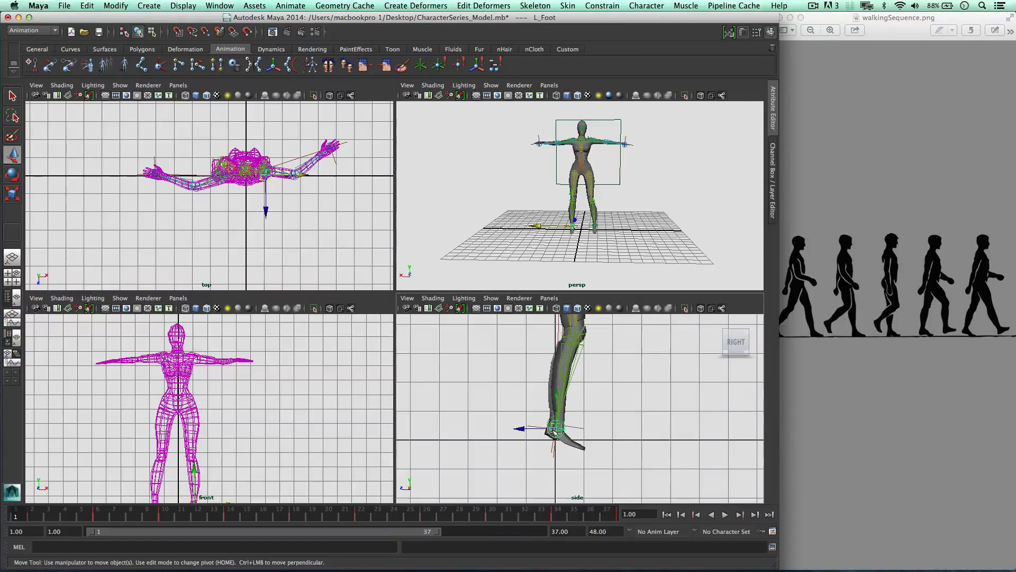
pyautogui.press('e')
pyautogui.moveTo(550, 381); pyautogui.dragTo(462, 398)
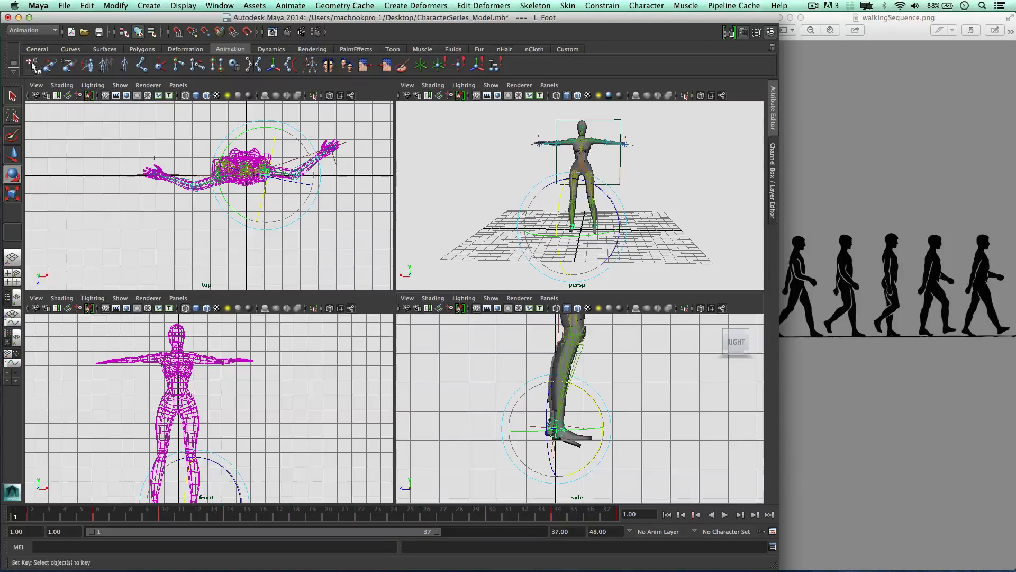
# Step: Try rotating the left leg's IK handle and undo the rotation
pyautogui.click(593, 443)
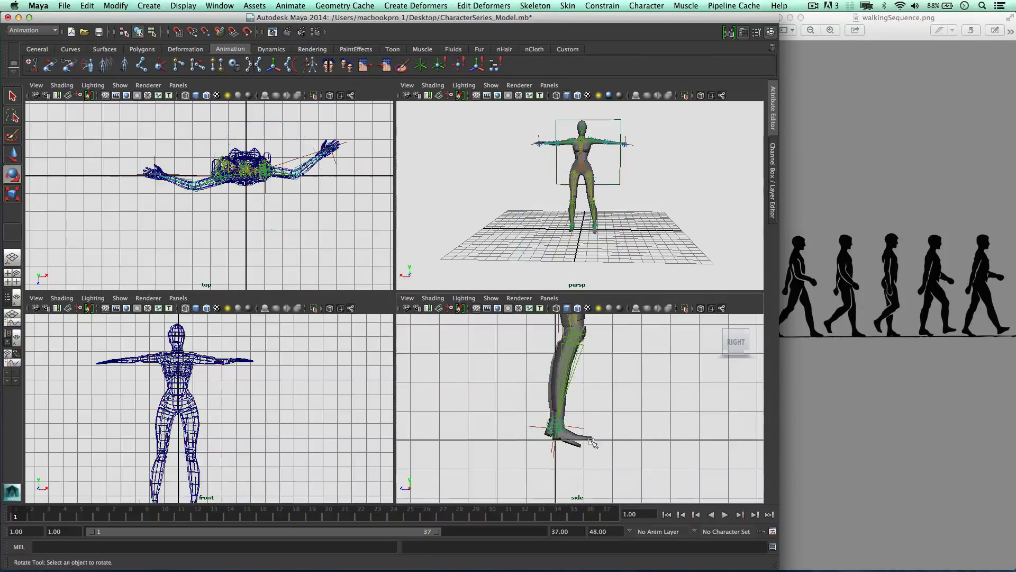
pyautogui.keyDown('alt'); pyautogui.click(557, 432); pyautogui.keyUp('alt')
pyautogui.click(556, 436)
pyautogui.moveTo(542, 375); pyautogui.dragTo(524, 374)
pyautogui.press('super+z')
pyautogui.scroll(10, 699, 257)
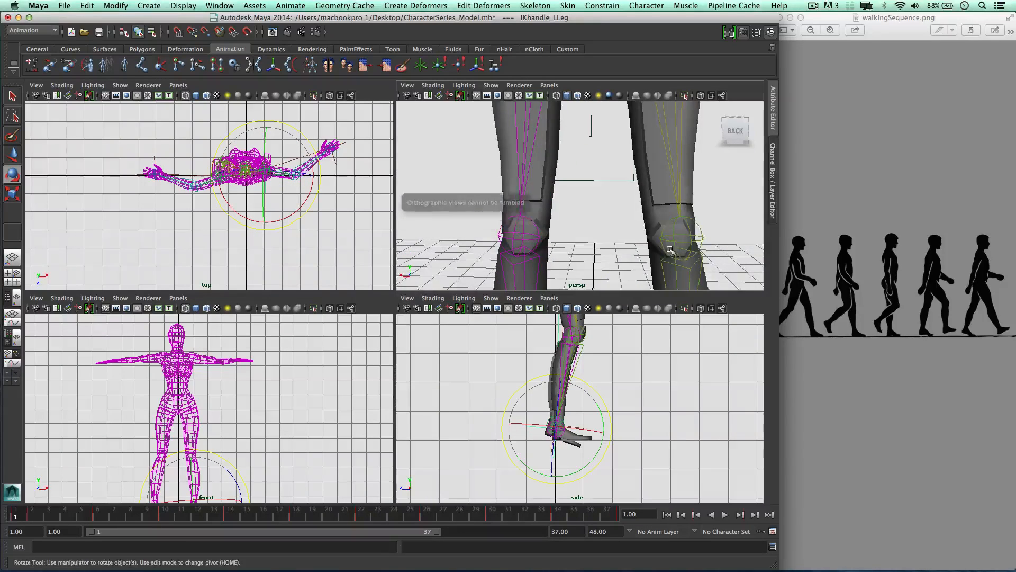
# Step: Rotate the right foot control until the foot lies flat on the ground and key it at frame 1
pyautogui.keyDown('alt'); pyautogui.moveTo(671, 249); pyautogui.dragTo(551, 152, button='middle'); pyautogui.keyUp('alt')
pyautogui.scroll(-8, 548, 216)
pyautogui.click(548, 216)
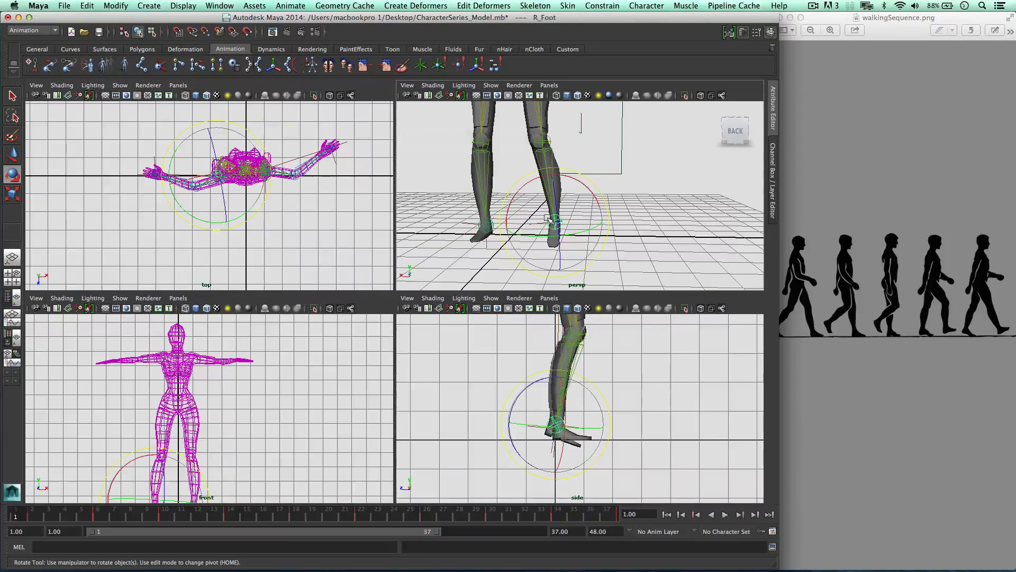
pyautogui.moveTo(545, 377); pyautogui.dragTo(517, 386)
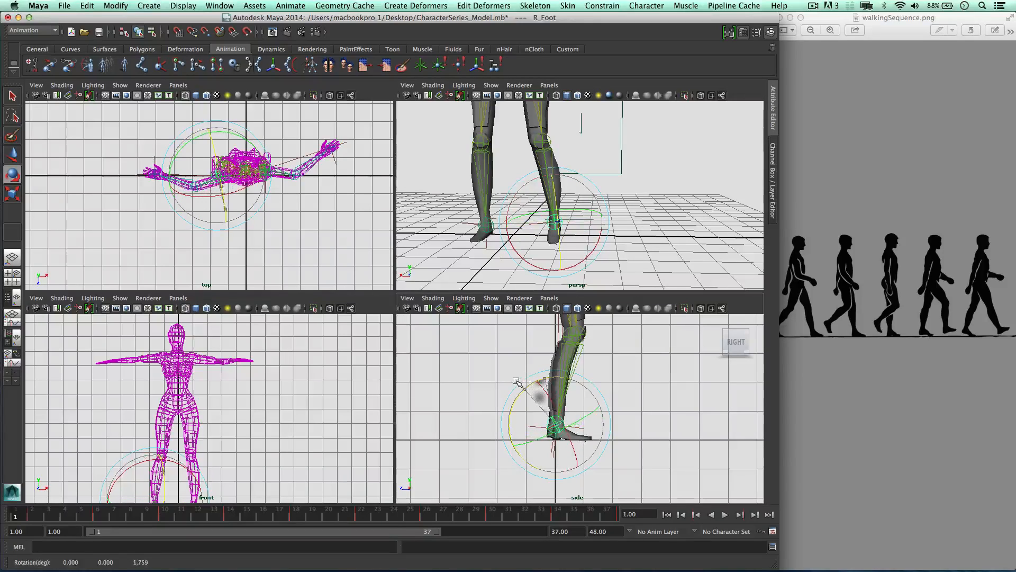
pyautogui.click(36, 65)
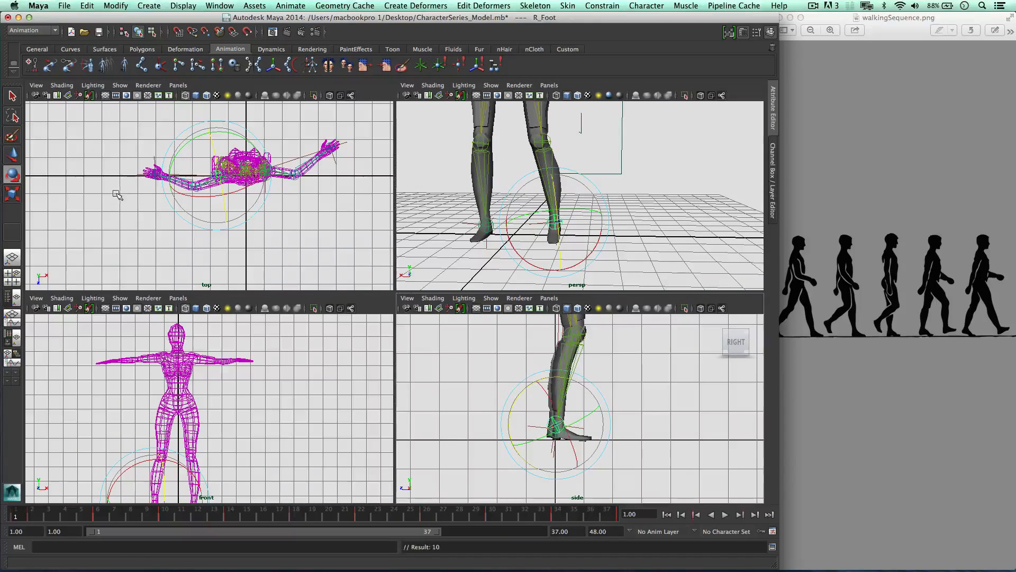
# Step: Try moving the right foot control slightly along the walking direction and undo the move
pyautogui.scroll(-4, 443, 146)
pyautogui.keyDown('alt'); pyautogui.moveTo(588, 177); pyautogui.dragTo(499, 190); pyautogui.keyUp('alt')
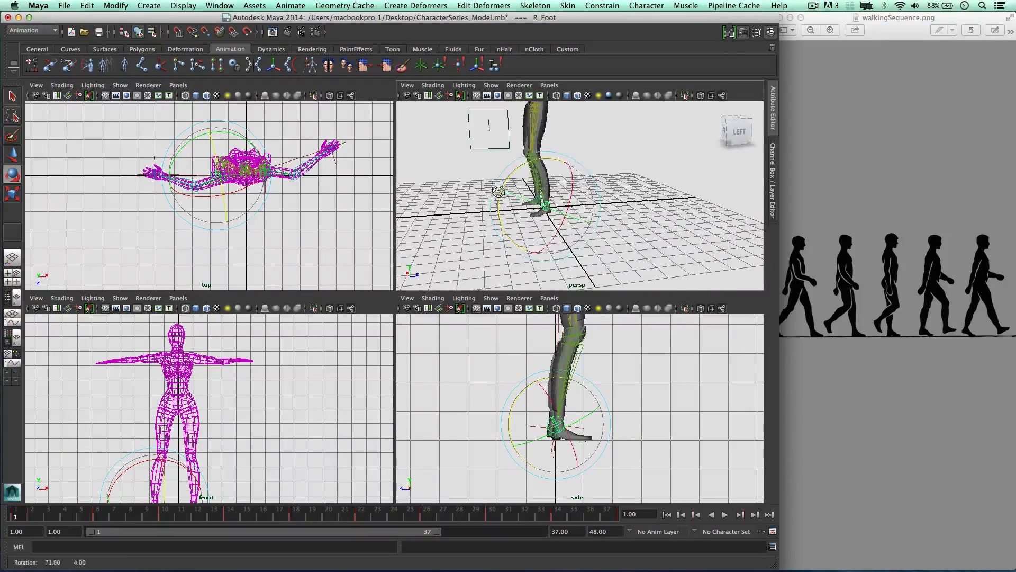
pyautogui.press('w')
pyautogui.moveTo(572, 205); pyautogui.dragTo(570, 207)
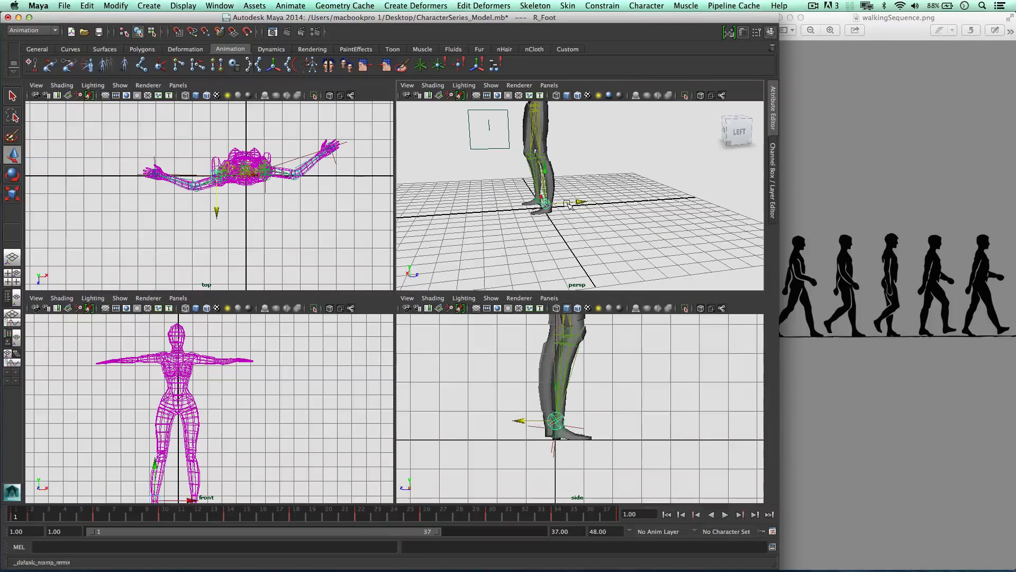
pyautogui.press('z')
# Step: Play back the animation to check the leg motion with the new standing pose
pyautogui.scroll(-6, 559, 362)
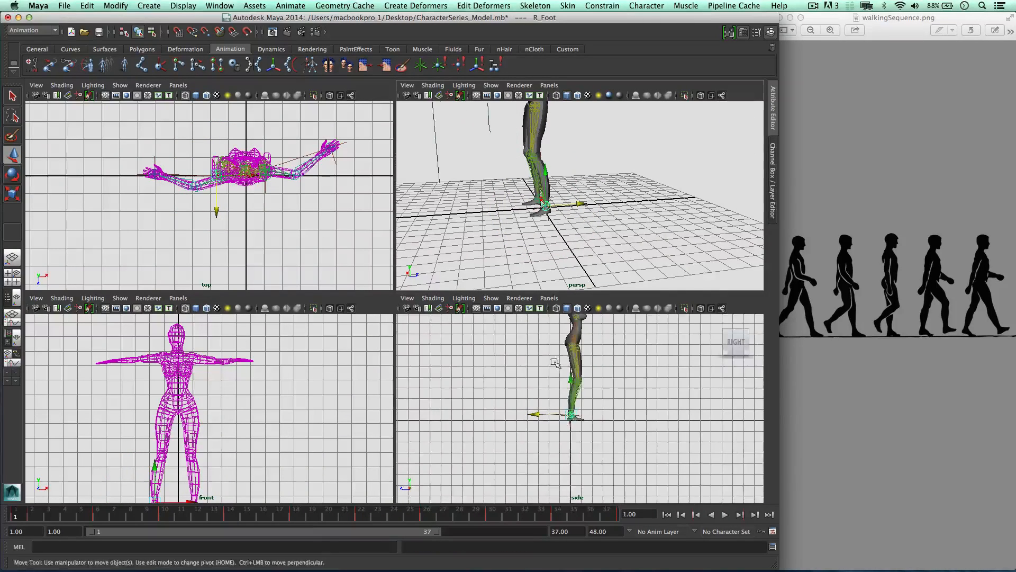
pyautogui.hotkey('alt', 'v')
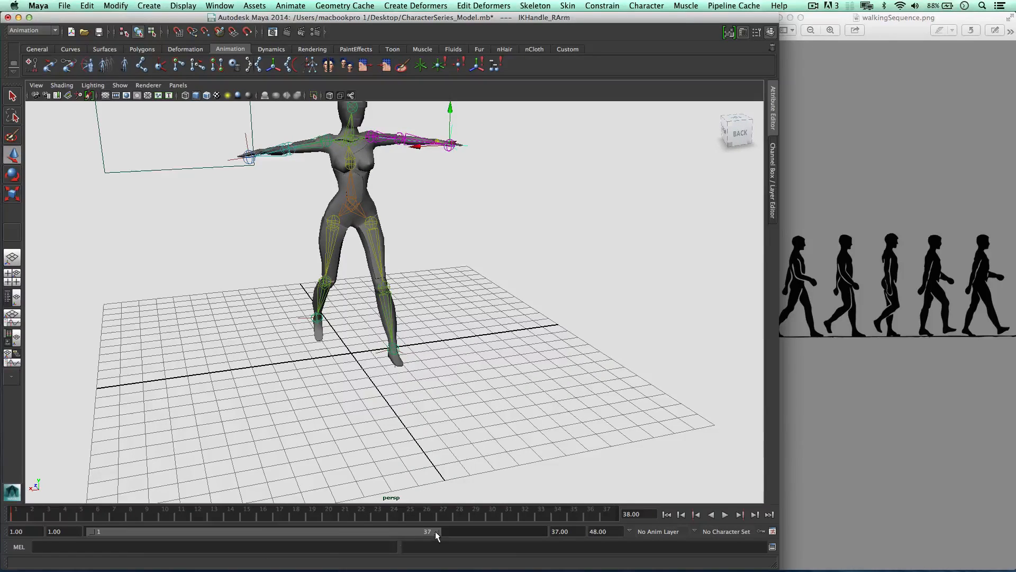
# Step: Extend the playback range to end at frame 38 and narrow the Maya window slightly beside the walking reference image
pyautogui.moveTo(439, 530); pyautogui.dragTo(442, 529)
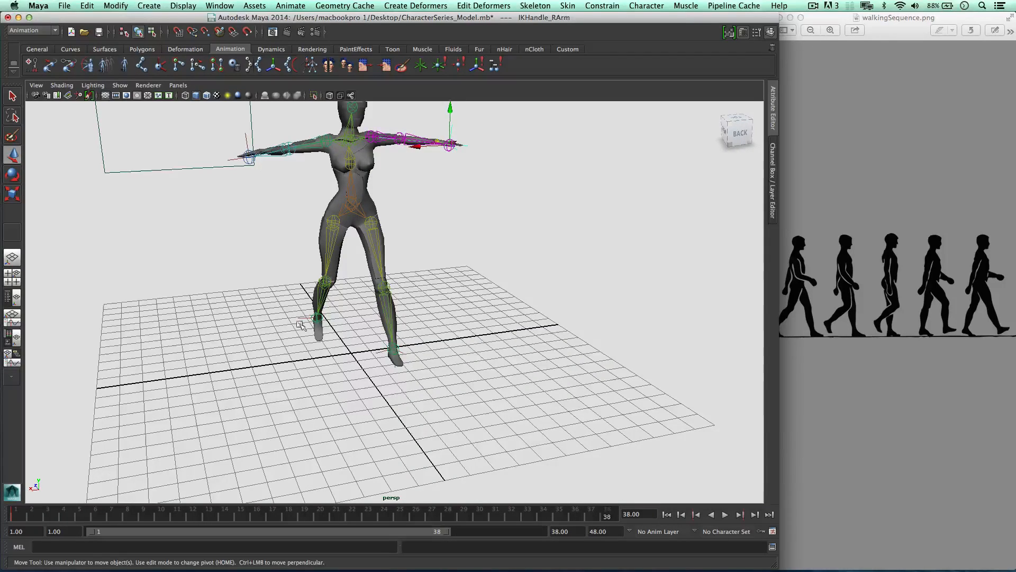
pyautogui.keyDown('alt'); pyautogui.moveTo(300, 325); pyautogui.dragTo(318, 311); pyautogui.keyUp('alt')
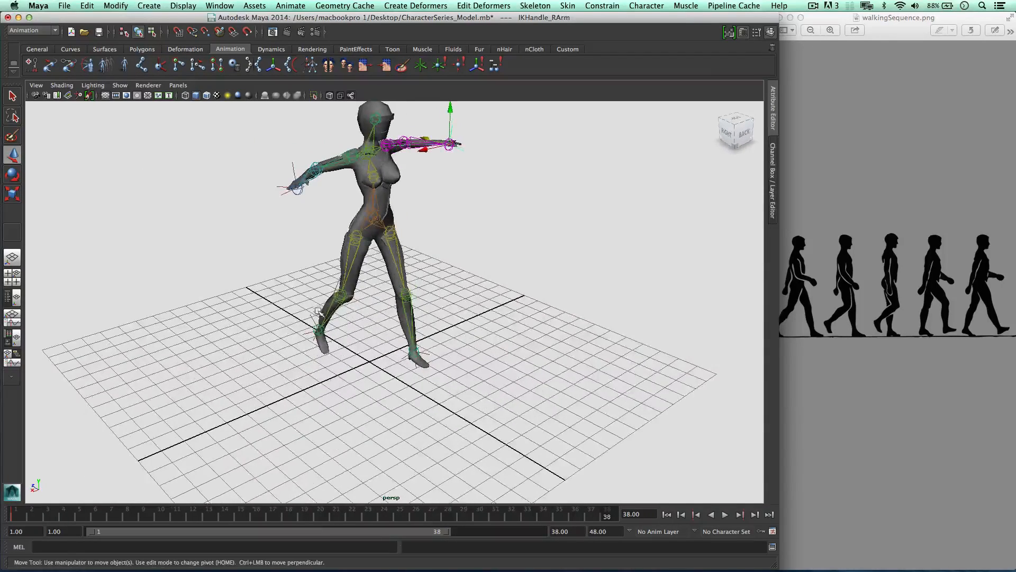
pyautogui.click(782, 262)
pyautogui.click(758, 197)
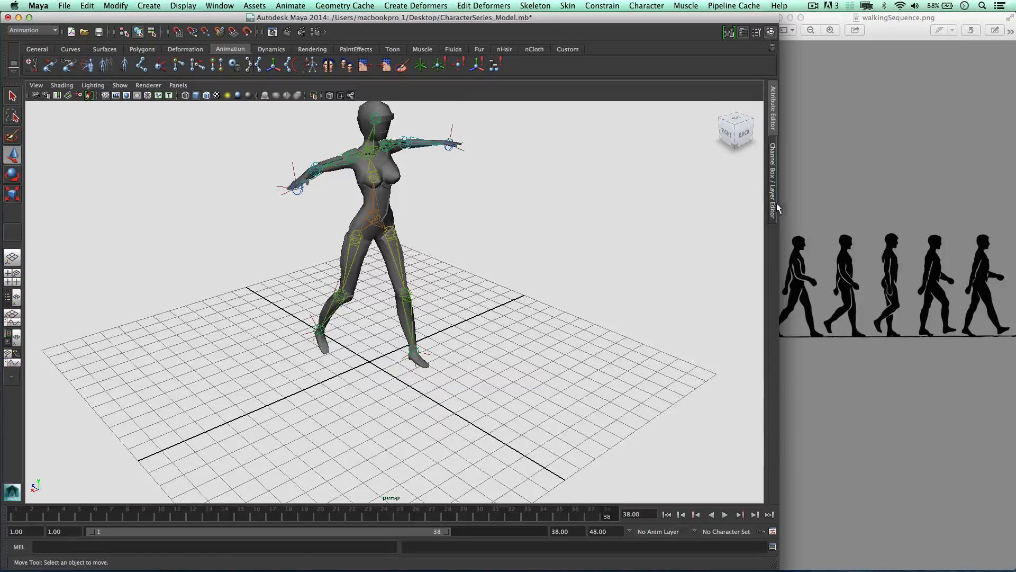
pyautogui.moveTo(781, 204); pyautogui.dragTo(773, 205)
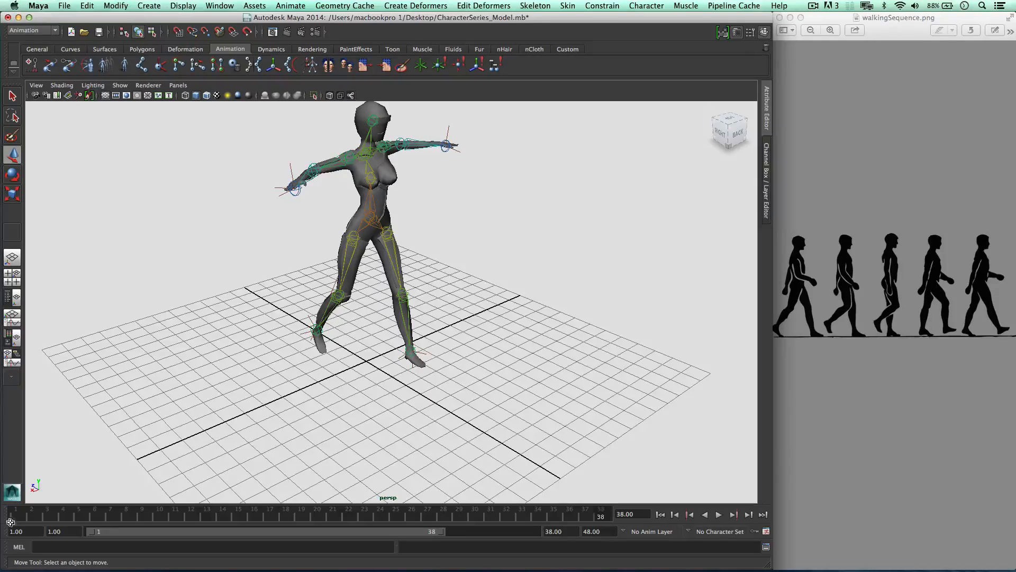
# Step: Select the left arm's IK handle at frame 38
pyautogui.moveTo(299, 159); pyautogui.dragTo(71, 411)
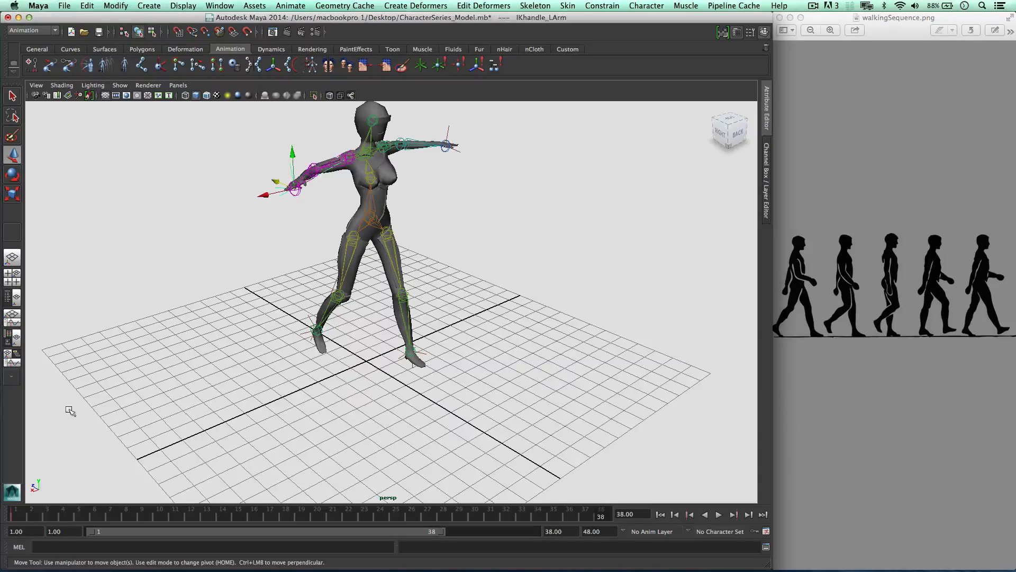
# Step: At frame 2, lower the outstretched left arm by moving its IK handle down beside the waist
pyautogui.click(31, 513)
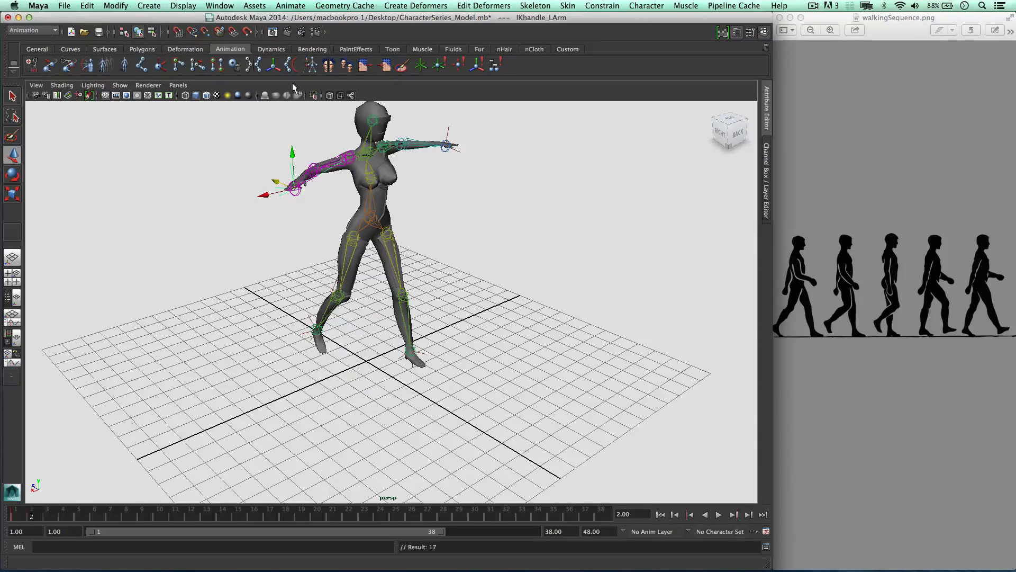
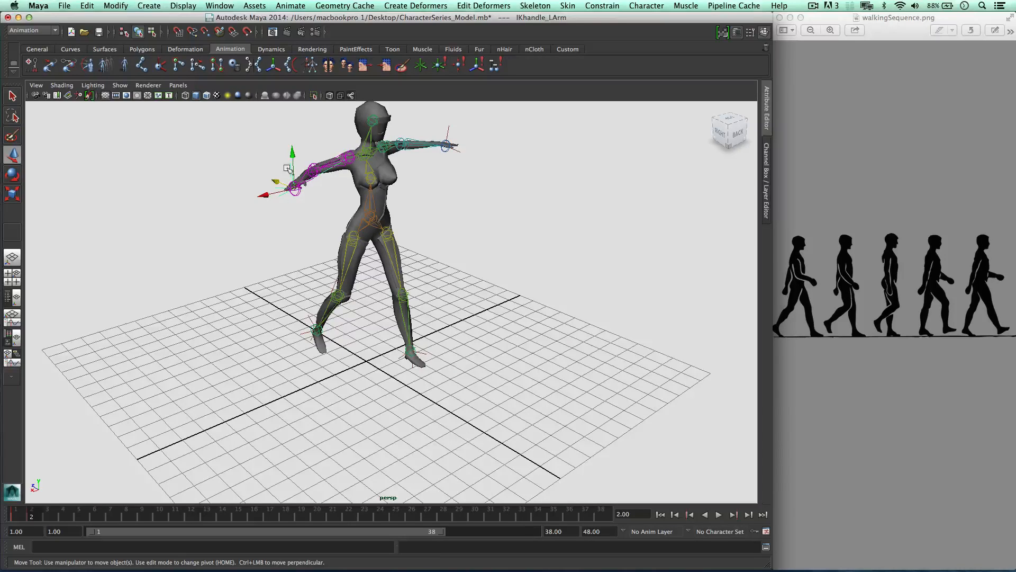
pyautogui.moveTo(292, 186); pyautogui.dragTo(391, 198)
# Step: Switch to the four-view layout and display the side view in wireframe
pyautogui.press('space')
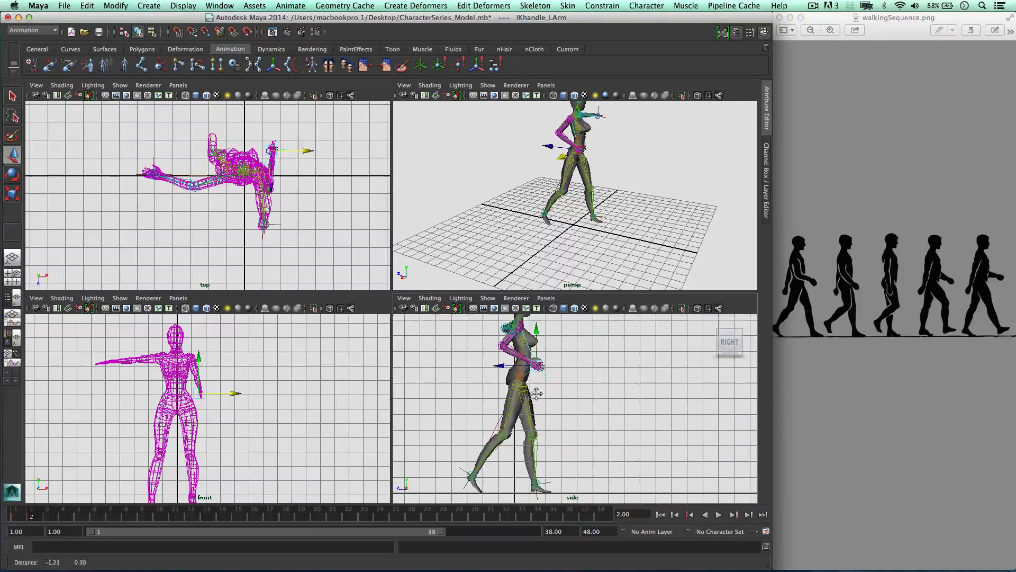
pyautogui.click(428, 299)
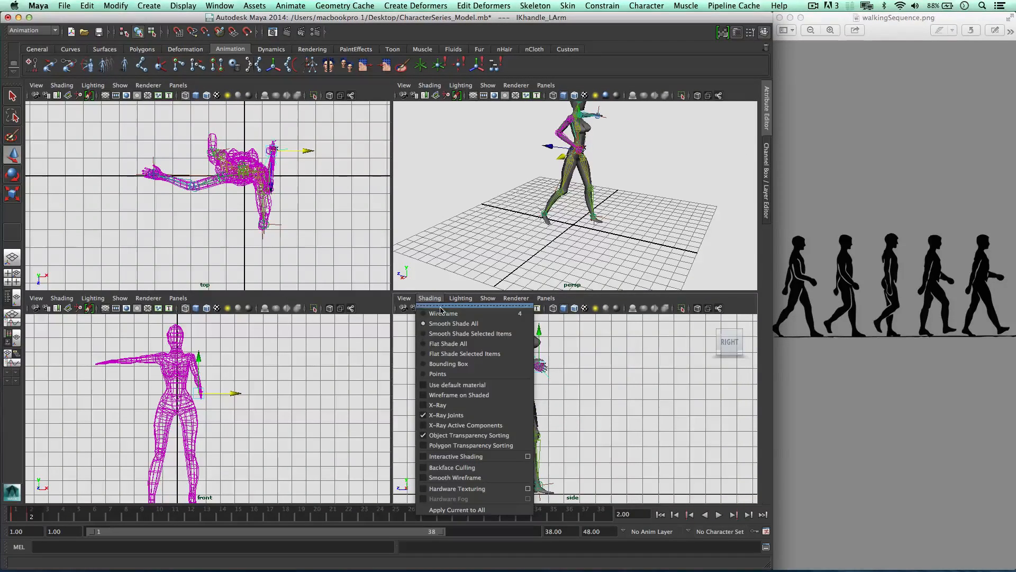
pyautogui.click(443, 313)
pyautogui.keyDown('alt'); pyautogui.moveTo(481, 366); pyautogui.dragTo(453, 368, button='middle'); pyautogui.keyUp('alt')
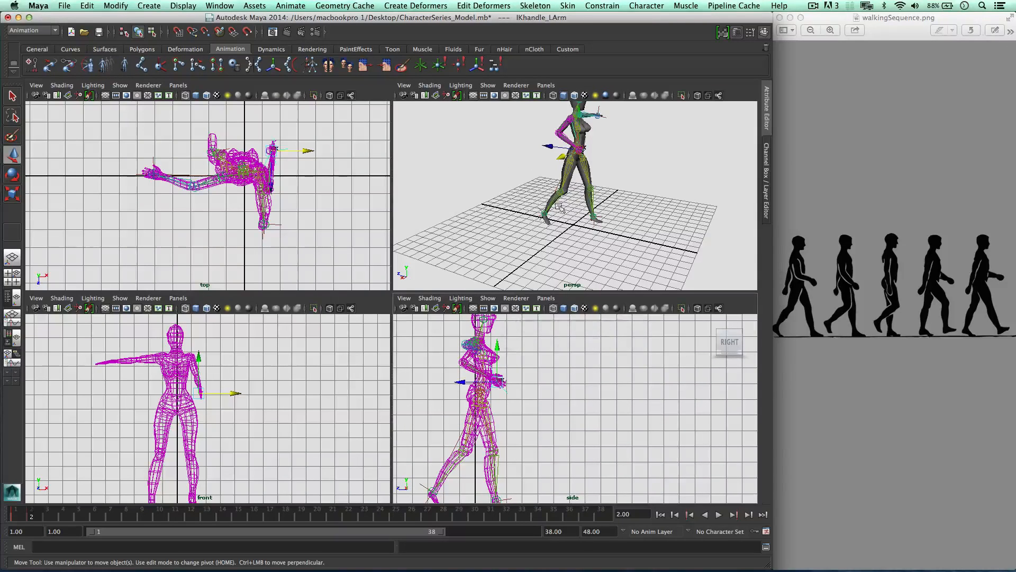
# Step: Move the left arm's IK handle forward of the body, rotate it to turn the hand, and key the pose at frame 2
pyautogui.click(462, 383)
pyautogui.moveTo(462, 382); pyautogui.dragTo(487, 384)
pyautogui.moveTo(522, 343); pyautogui.dragTo(520, 344)
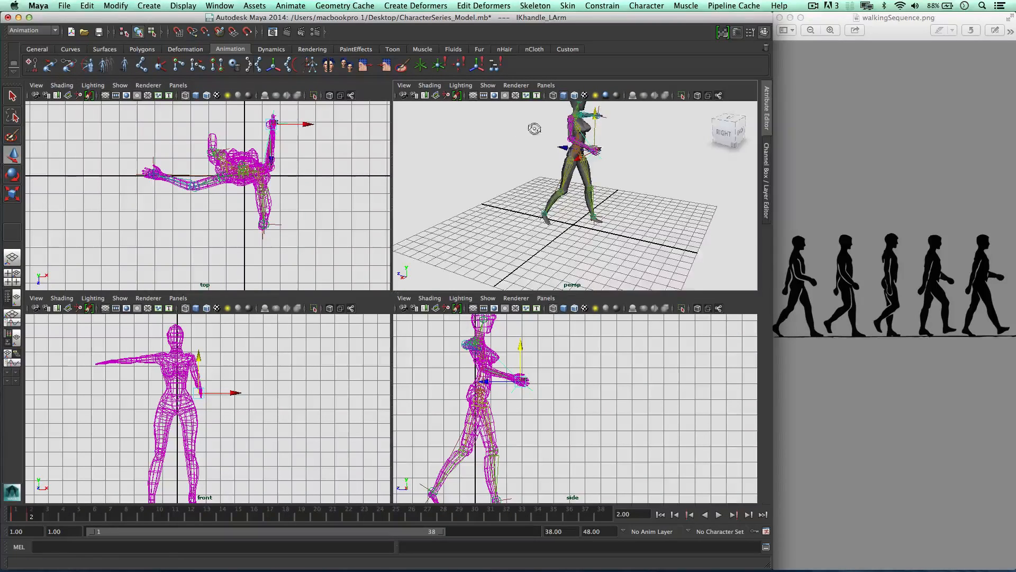
pyautogui.moveTo(529, 159)
pyautogui.keyDown('alt'); pyautogui.mouseDown()
pyautogui.moveTo(446, 125)
pyautogui.moveTo(463, 119)
pyautogui.moveTo(510, 139)
pyautogui.moveTo(517, 165)
pyautogui.mouseUp(); pyautogui.keyUp('alt')
pyautogui.press('e')
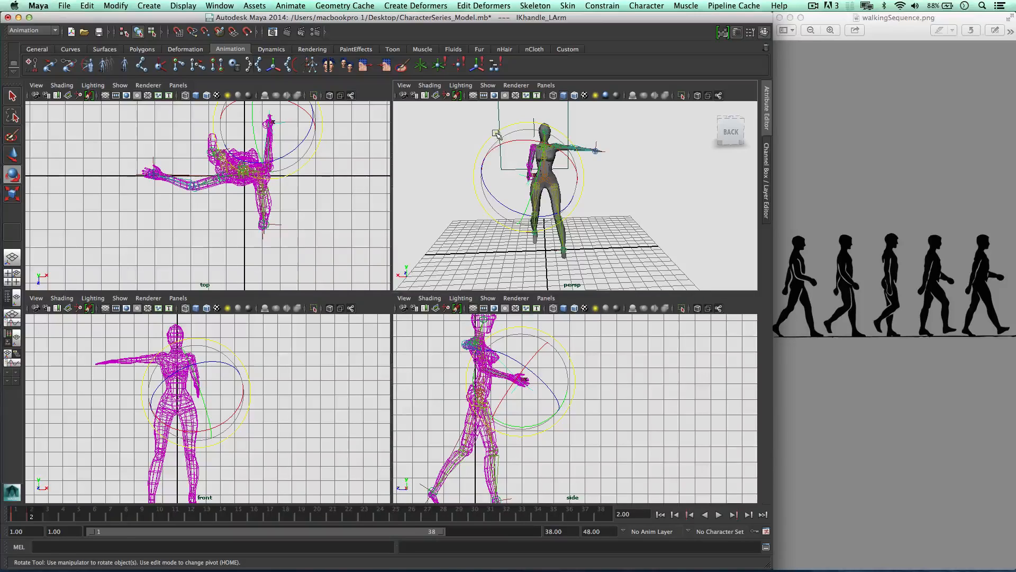
pyautogui.keyDown('alt'); pyautogui.moveTo(506, 153); pyautogui.dragTo(547, 203); pyautogui.keyUp('alt')
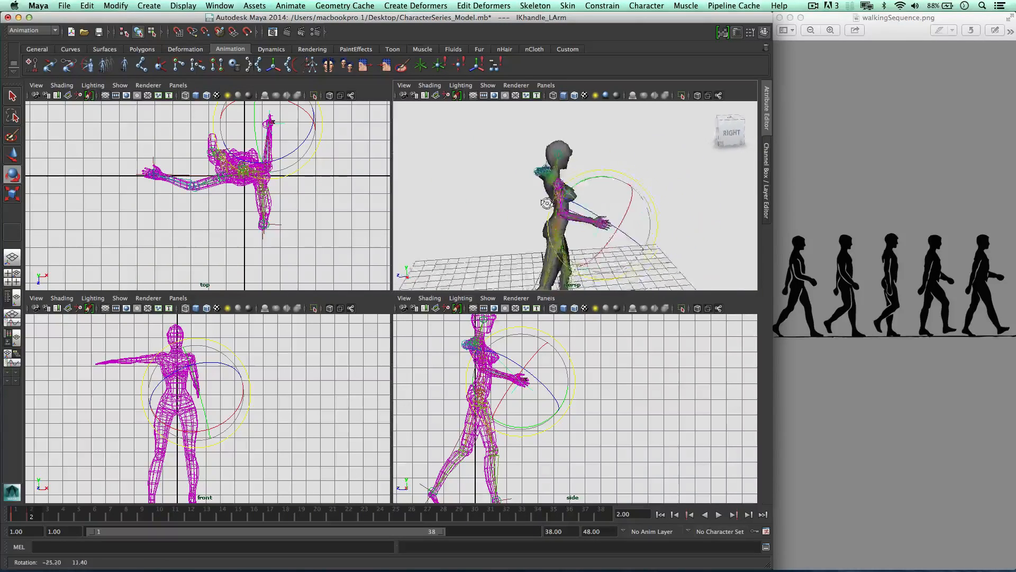
pyautogui.scroll(-5, 547, 203)
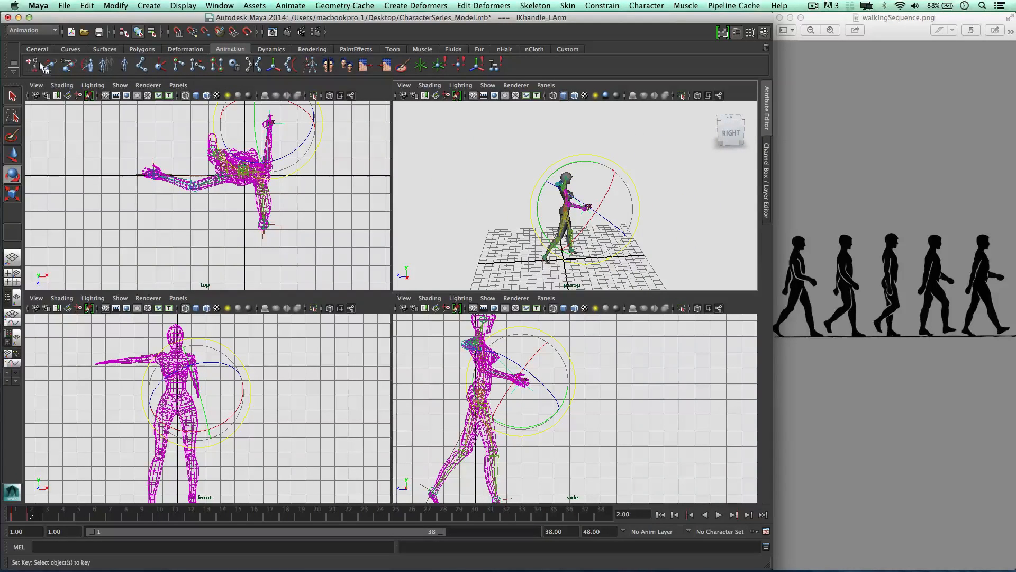
# Step: Lower the right arm's IK handle so the arm hangs slightly behind the hip, and key it at frame 2
pyautogui.press('w')
pyautogui.keyDown('alt'); pyautogui.moveTo(608, 168); pyautogui.dragTo(389, 177); pyautogui.keyUp('alt')
pyautogui.click(570, 176)
pyautogui.click(571, 176)
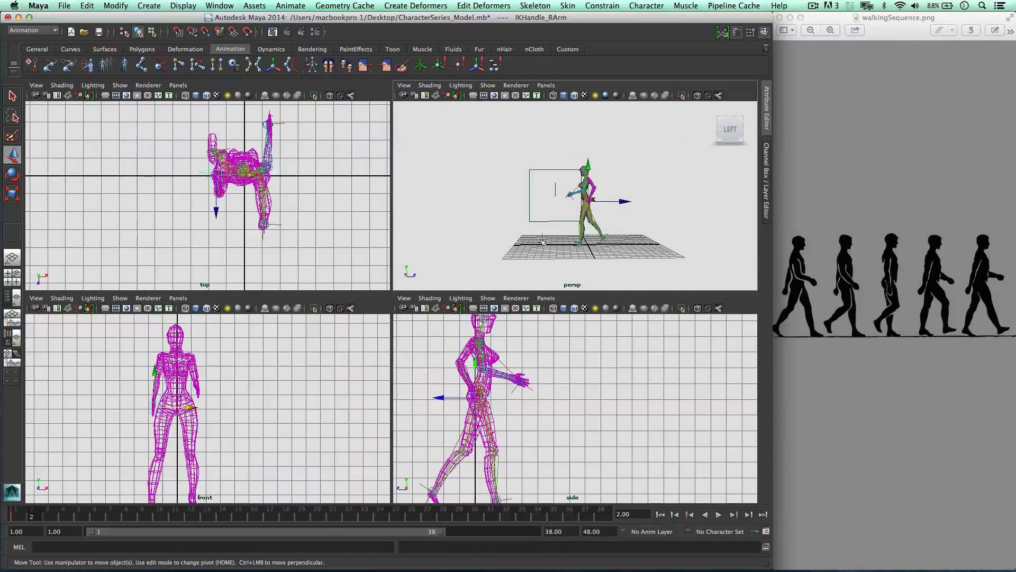
pyautogui.click(451, 402)
pyautogui.moveTo(473, 396); pyautogui.dragTo(474, 370)
pyautogui.click(32, 65)
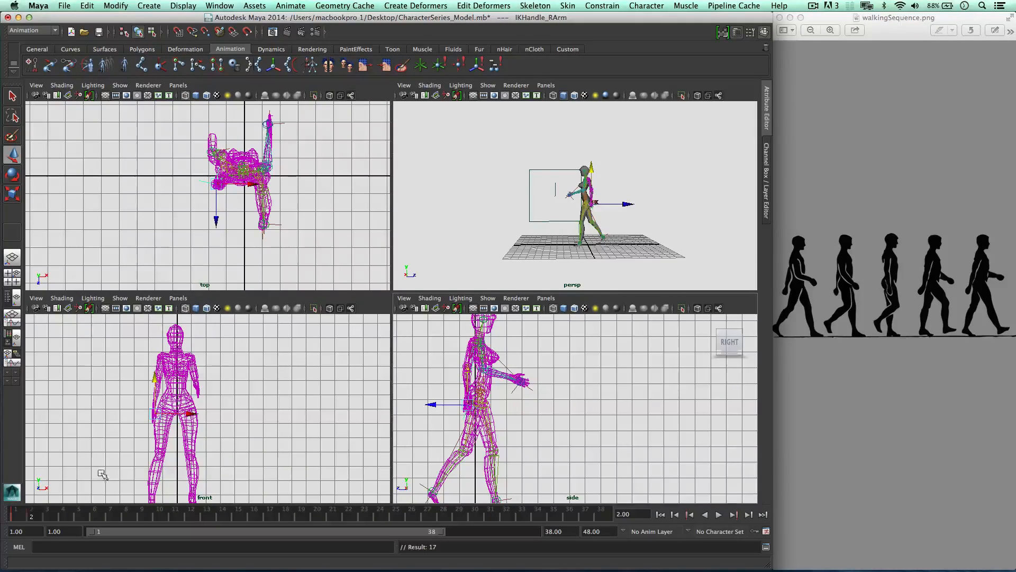
# Step: At frame 6, move the left arm's IK handle slightly back and down toward the body and key it
pyautogui.click(100, 512)
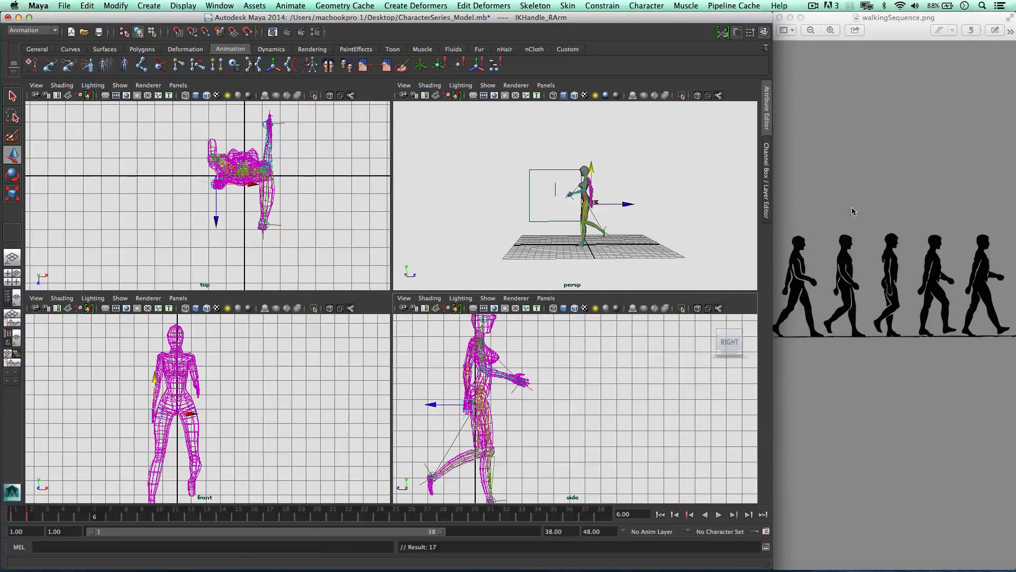
pyautogui.click(520, 393)
pyautogui.keyDown('alt'); pyautogui.moveTo(535, 206); pyautogui.dragTo(568, 221); pyautogui.keyUp('alt')
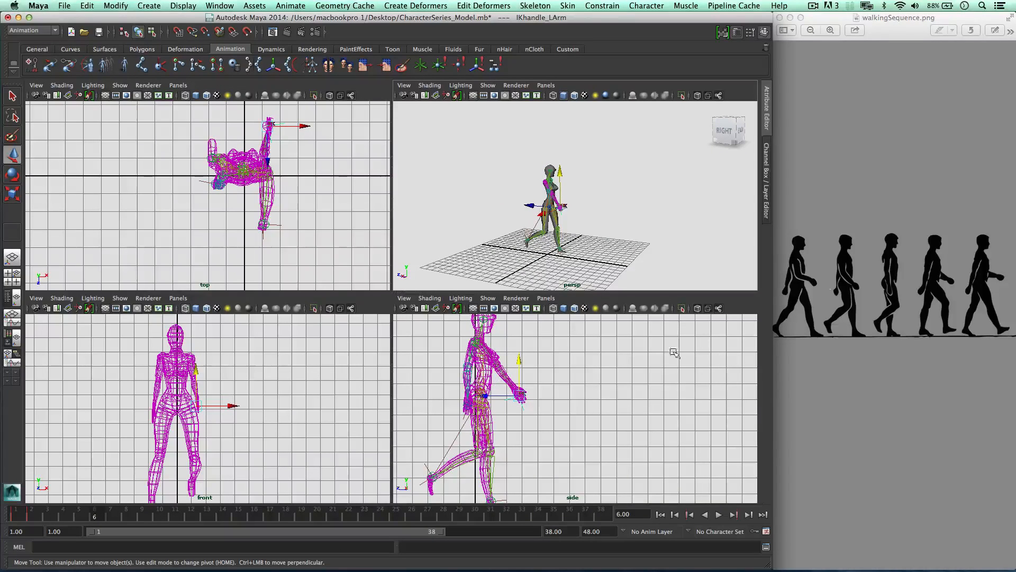
pyautogui.moveTo(491, 401); pyautogui.dragTo(476, 397)
pyautogui.moveTo(503, 357); pyautogui.dragTo(503, 360)
pyautogui.click(32, 64)
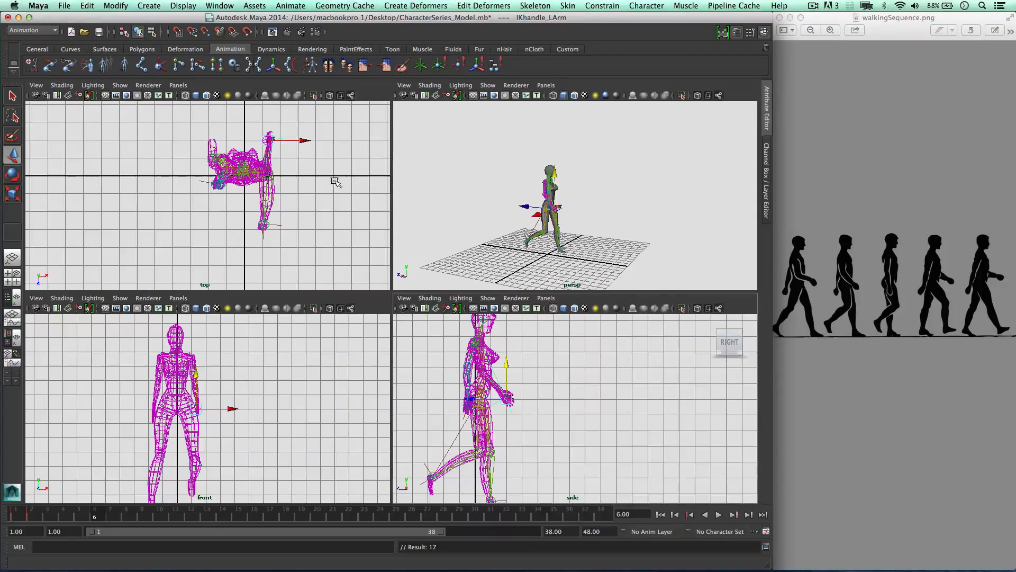
# Step: Move the right arm's IK handle slightly farther behind the body and key it at frame 6
pyautogui.keyDown('alt'); pyautogui.moveTo(596, 211); pyautogui.dragTo(570, 201); pyautogui.keyUp('alt')
pyautogui.click(555, 205)
pyautogui.scroll(5, 564, 201)
pyautogui.scroll(-5, 570, 201)
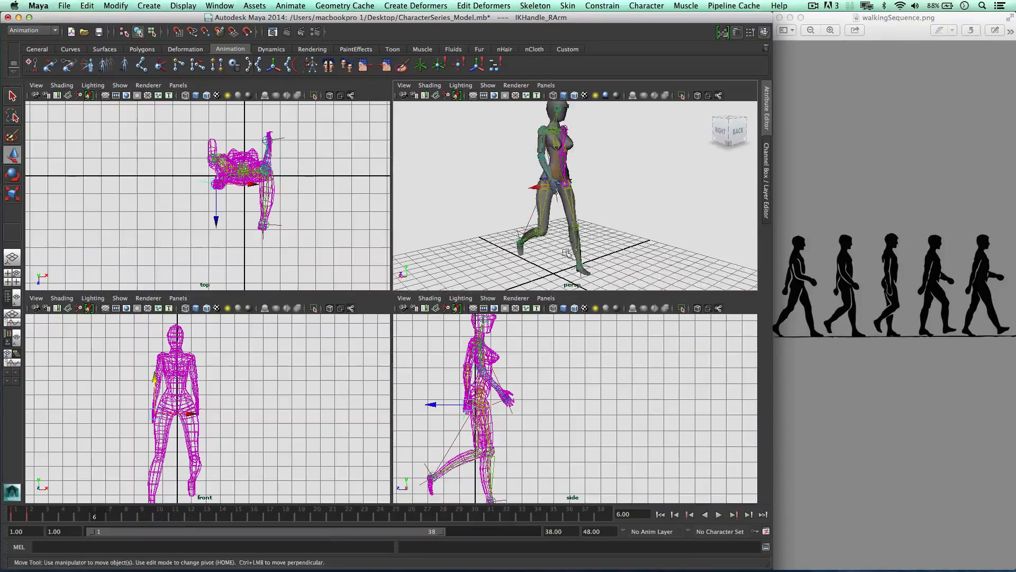
pyautogui.scroll(2, 462, 392)
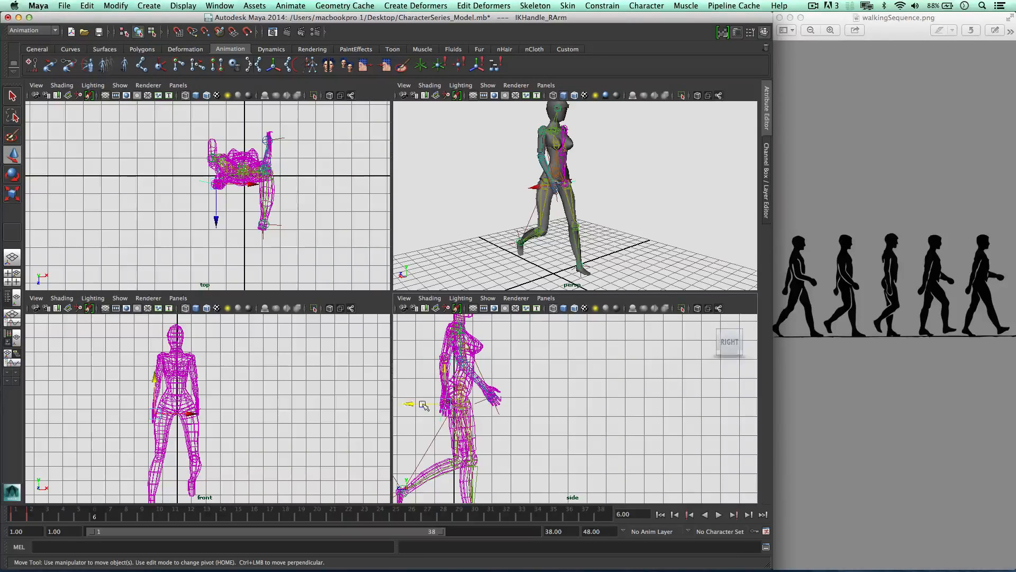
pyautogui.moveTo(429, 404); pyautogui.dragTo(438, 371)
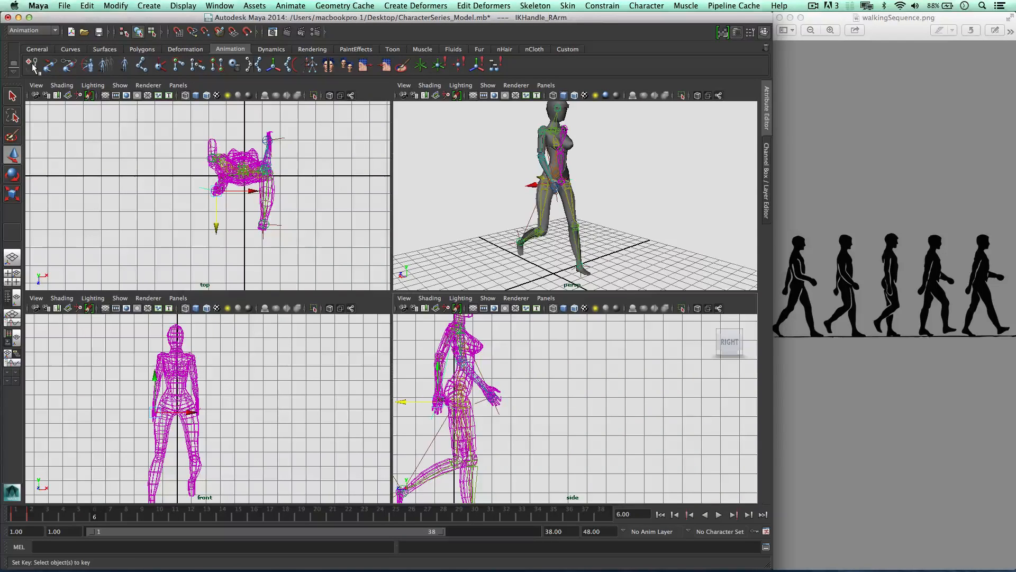
pyautogui.click(32, 65)
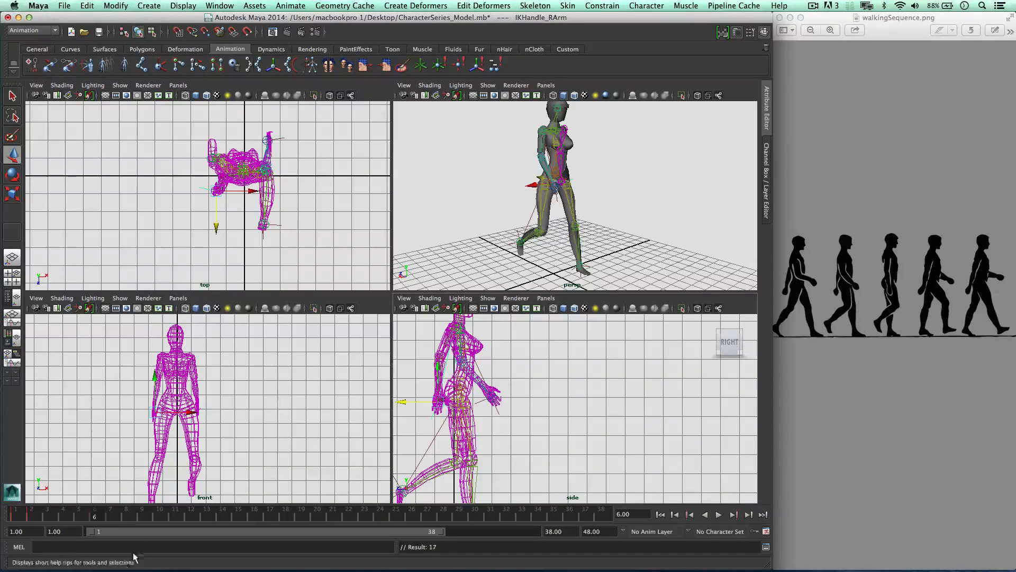
# Step: At frame 10, bring the right arm forward to hang beside the hip and key its IK handle
pyautogui.click(158, 517)
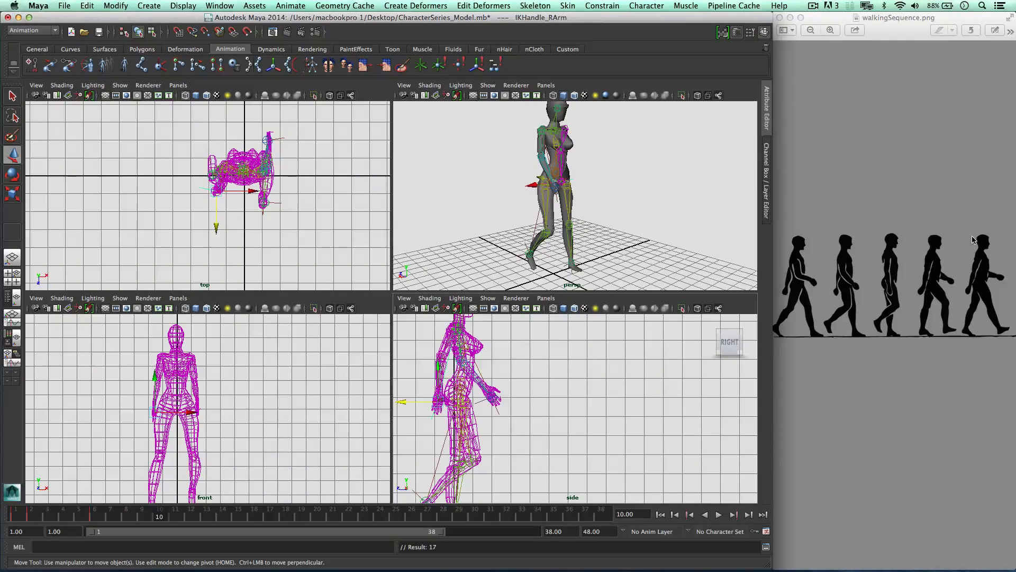
pyautogui.moveTo(402, 407); pyautogui.dragTo(455, 373)
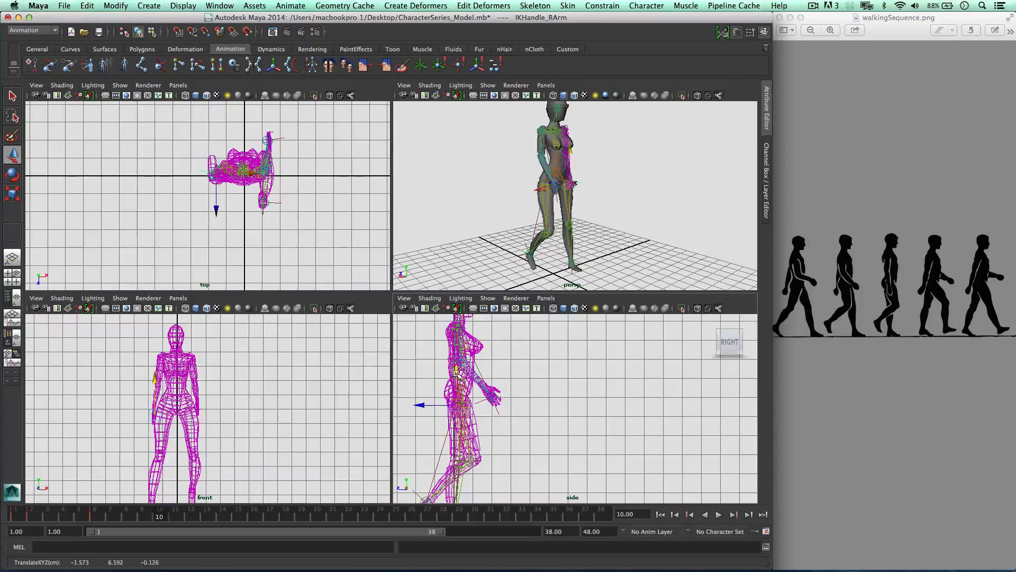
pyautogui.press('s')
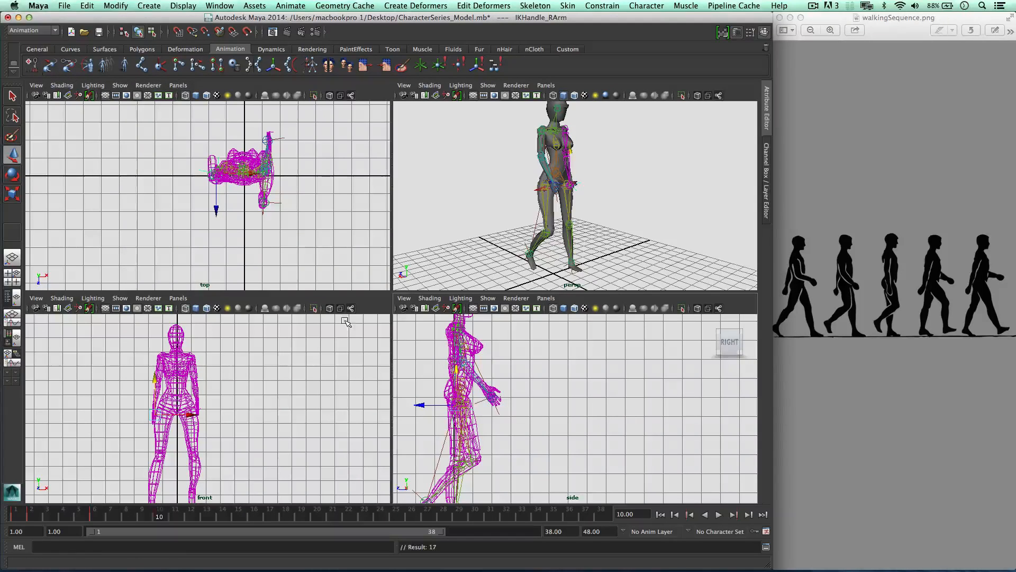
# Step: Move the left arm's IK handle back so the arm hangs straight beside the hip, and key it at frame 10
pyautogui.moveTo(539, 202)
pyautogui.keyDown('alt'); pyautogui.mouseDown()
pyautogui.moveTo(603, 214)
pyautogui.moveTo(521, 194)
pyautogui.mouseUp(); pyautogui.keyUp('alt')
pyautogui.click(589, 216)
pyautogui.moveTo(430, 397); pyautogui.dragTo(438, 408)
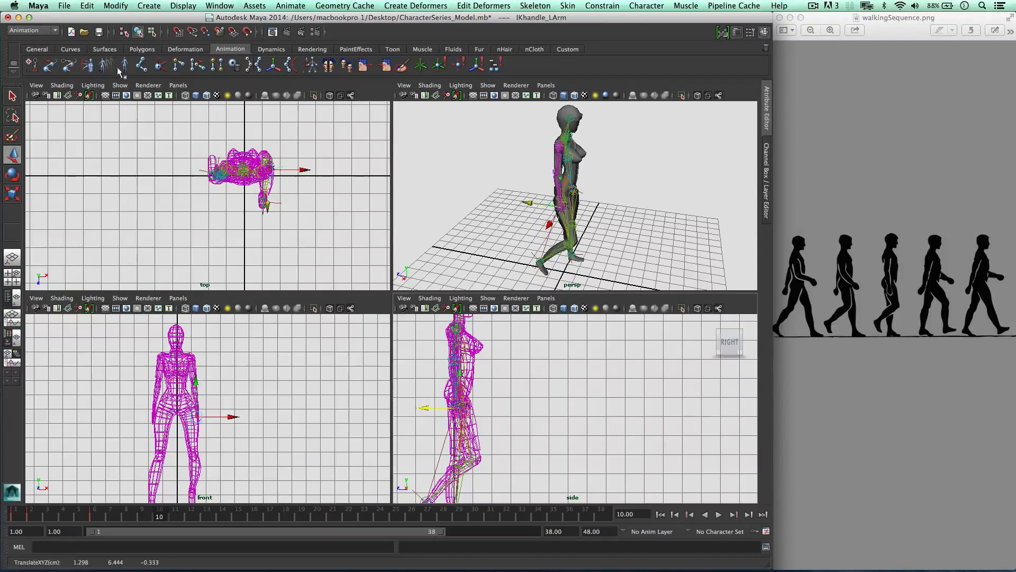
pyautogui.click(33, 64)
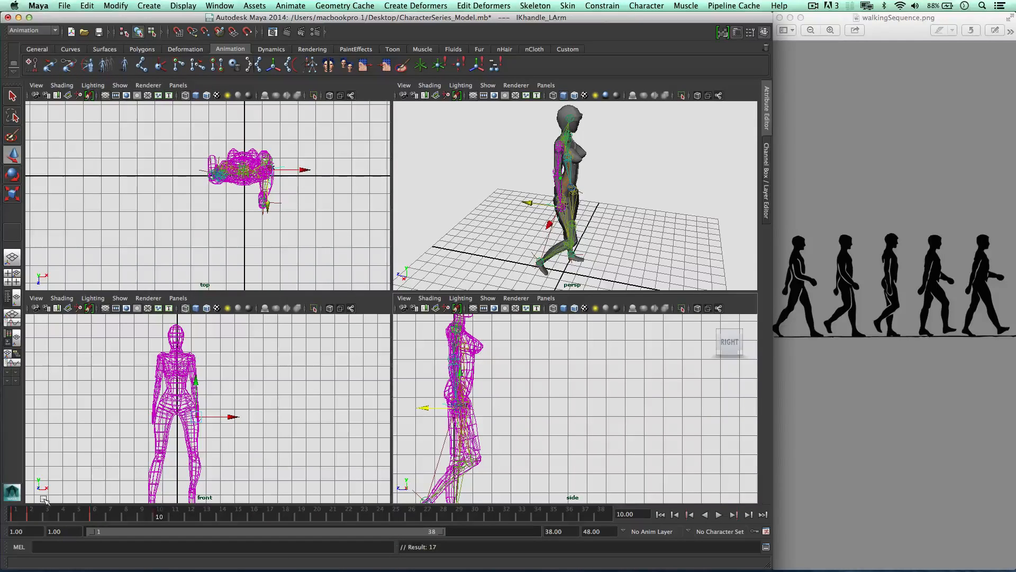
# Step: Preview the arm motion and, at frame 6, bring the right arm's IK handle forward beside the hip and key it
pyautogui.hotkey('alt', 'v')
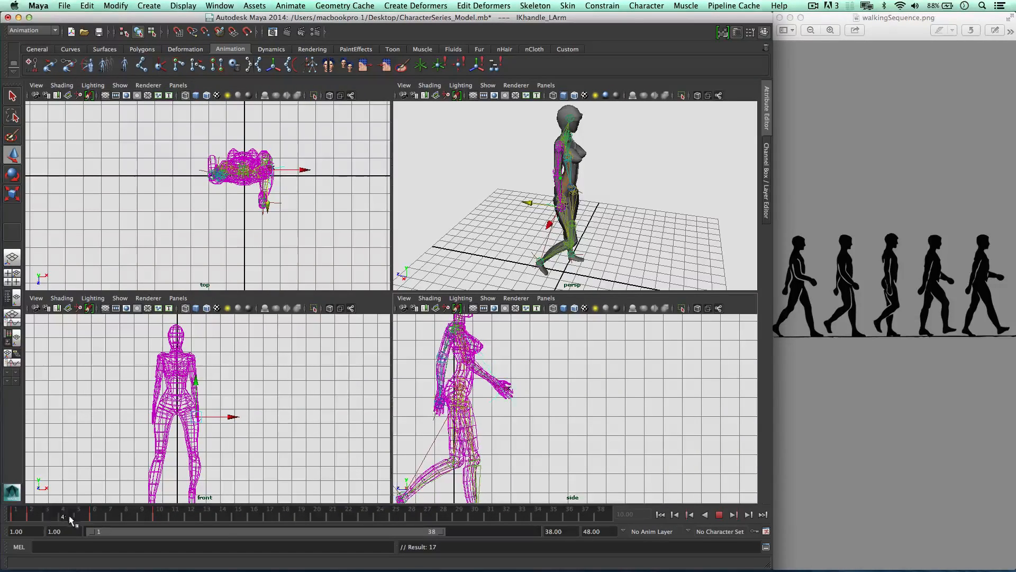
pyautogui.click(103, 516)
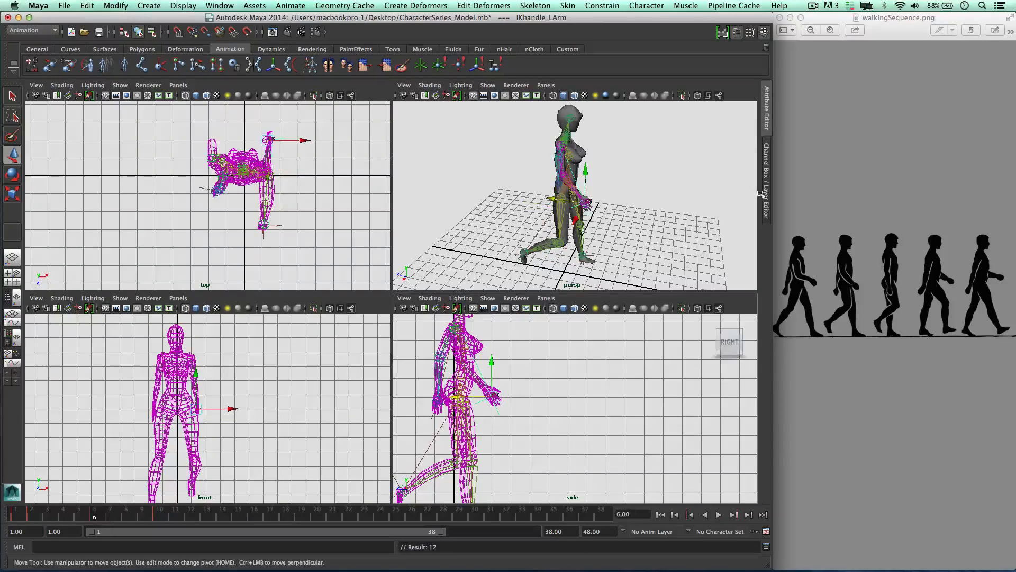
pyautogui.keyDown('alt'); pyautogui.moveTo(625, 220); pyautogui.dragTo(591, 218); pyautogui.keyUp('alt')
pyautogui.click(579, 181)
pyautogui.keyDown('alt'); pyautogui.moveTo(579, 181); pyautogui.dragTo(440, 400); pyautogui.keyUp('alt')
pyautogui.click(416, 404)
pyautogui.moveTo(458, 365); pyautogui.dragTo(458, 369)
pyautogui.moveTo(427, 403); pyautogui.dragTo(424, 404)
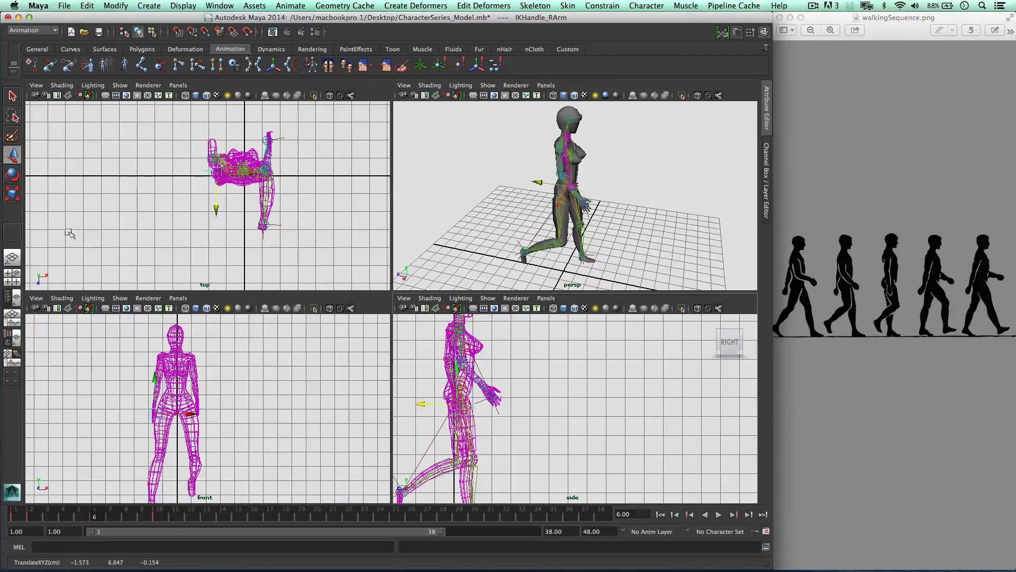
pyautogui.press('s')
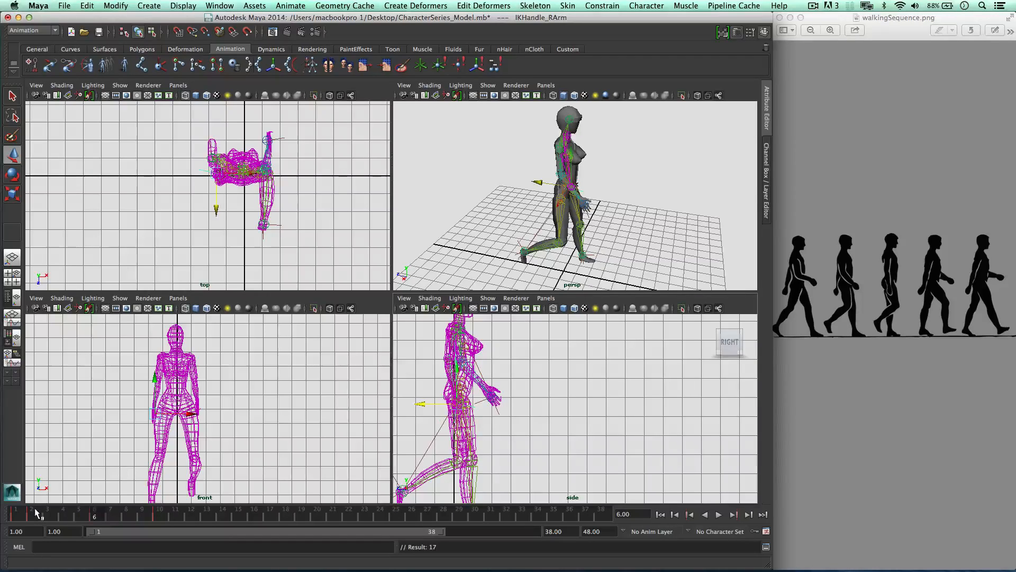
# Step: Preview the corrected motion and, at frame 14, move the left arm's IK handle behind the hip and key it
pyautogui.hotkey('alt', 'v')
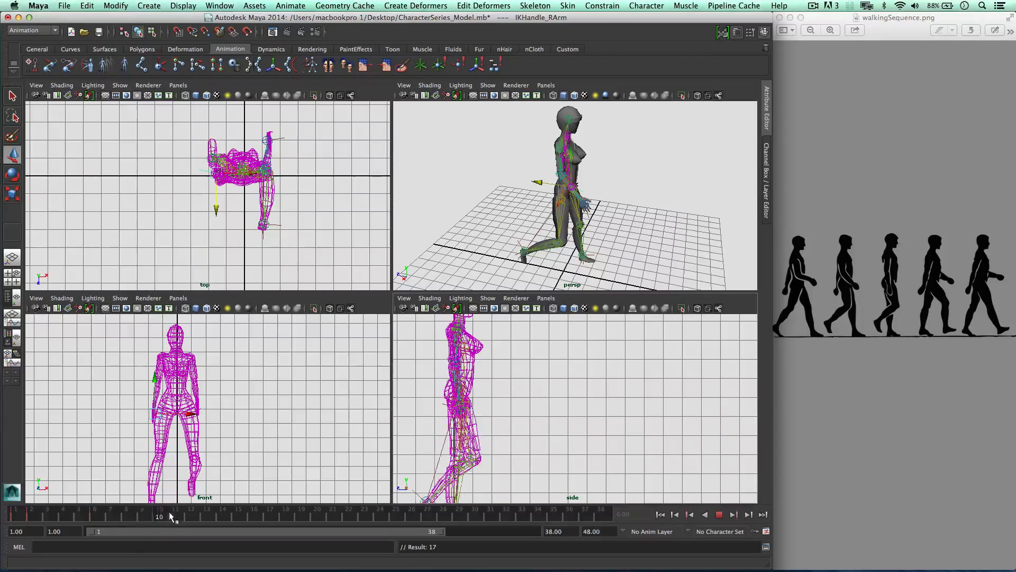
pyautogui.hotkey('alt', 'v')
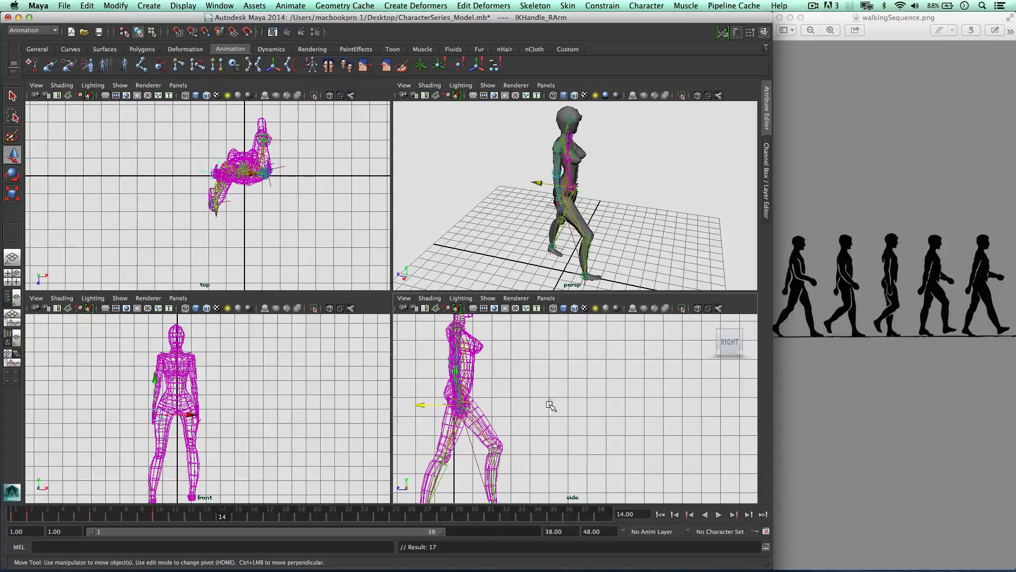
pyautogui.click(557, 203)
pyautogui.click(530, 219)
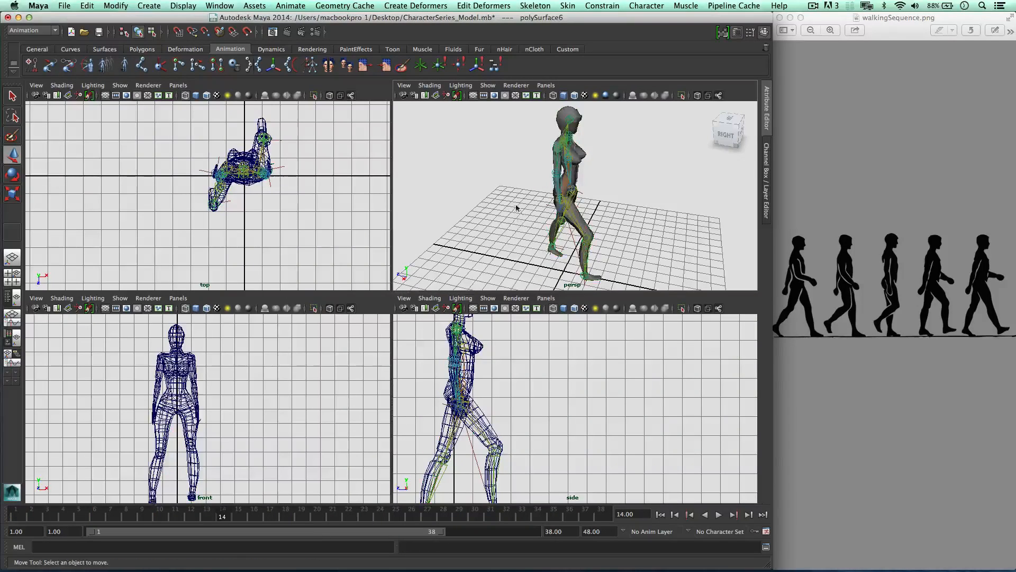
pyautogui.moveTo(529, 219)
pyautogui.keyDown('alt'); pyautogui.mouseDown()
pyautogui.moveTo(550, 212)
pyautogui.moveTo(534, 194)
pyautogui.moveTo(545, 200)
pyautogui.moveTo(514, 193)
pyautogui.moveTo(548, 162)
pyautogui.mouseUp(); pyautogui.keyUp('alt')
pyautogui.click(541, 199)
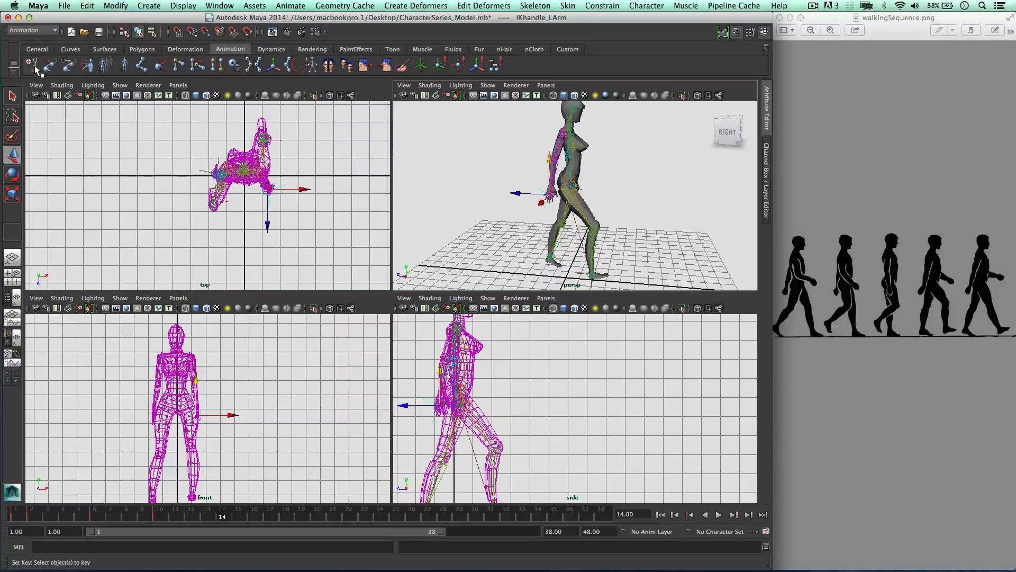
pyautogui.press('s')
# Step: Swing the right arm's IK handle up and forward in front of the waist and key it at frame 14
pyautogui.keyDown('alt'); pyautogui.moveTo(551, 185); pyautogui.dragTo(663, 182); pyautogui.keyUp('alt')
pyautogui.click(579, 184)
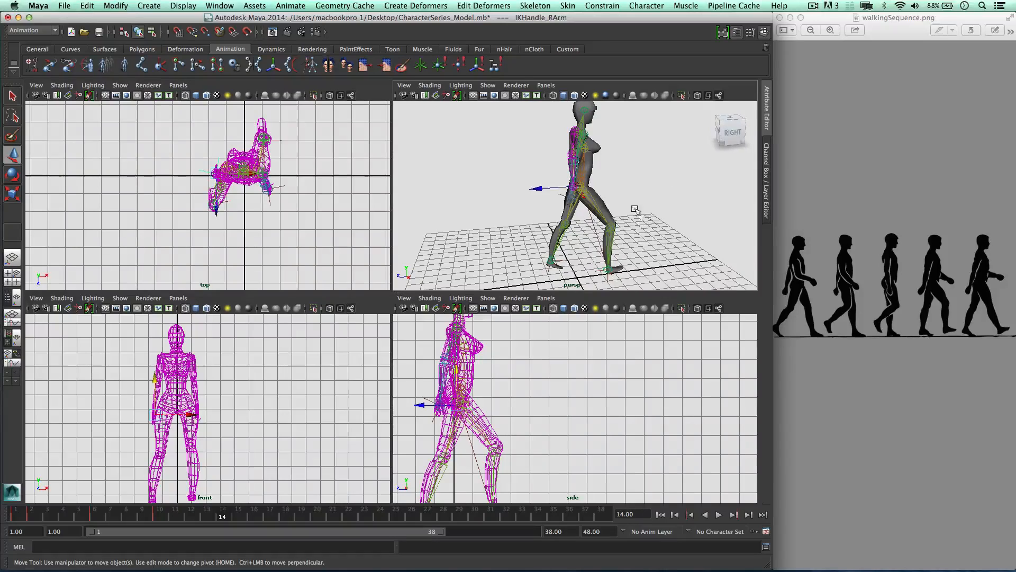
pyautogui.moveTo(529, 183); pyautogui.dragTo(593, 135)
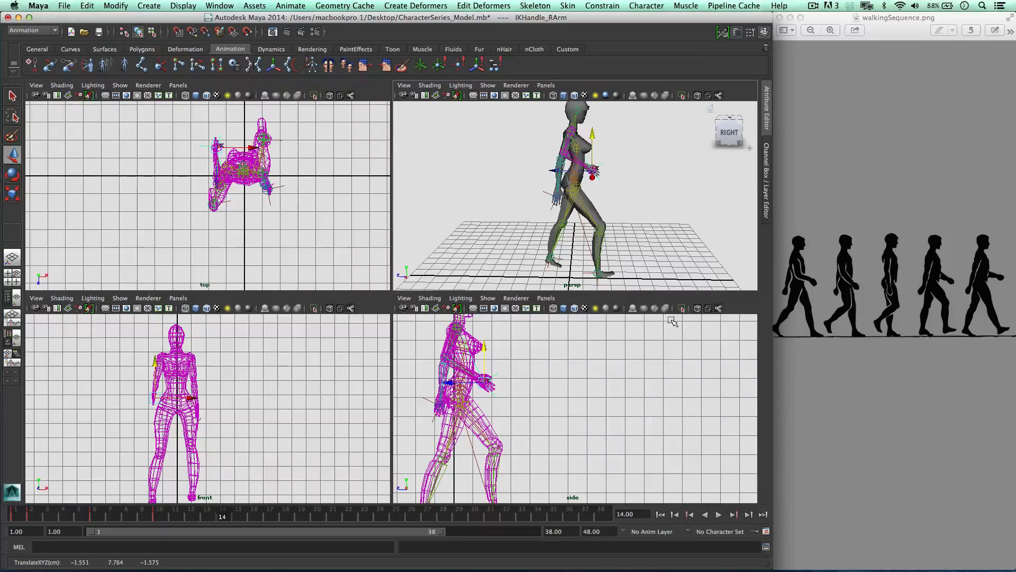
pyautogui.moveTo(454, 383); pyautogui.dragTo(473, 385)
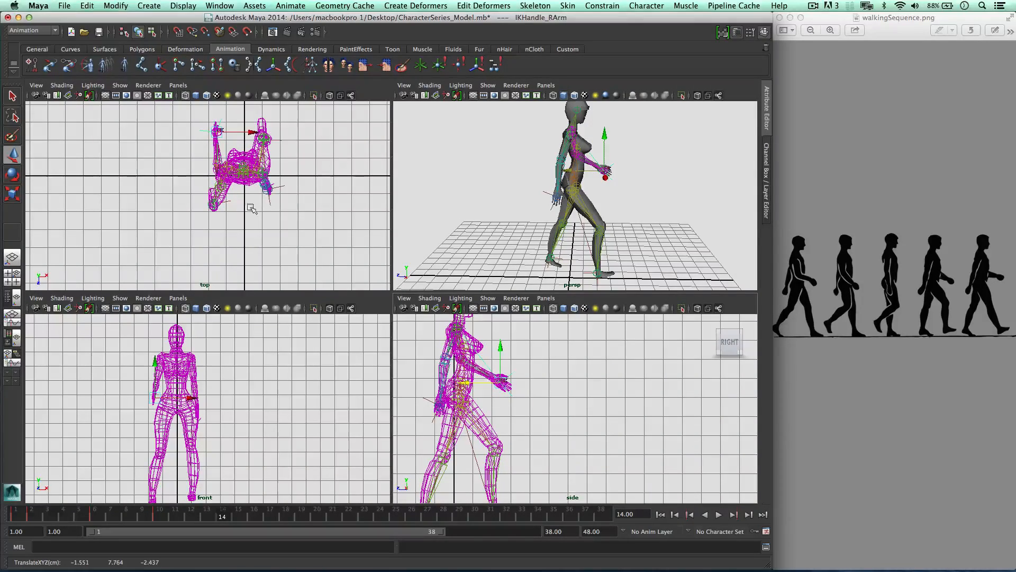
pyautogui.press('s')
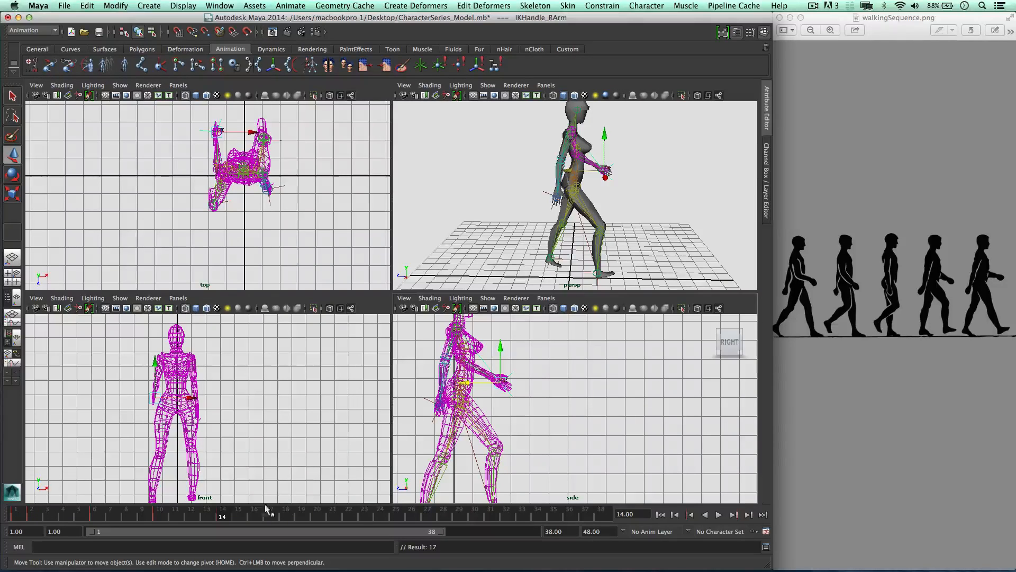
# Step: At frame 18, move the left arm's IK handle further back behind the hip and key it
pyautogui.moveTo(275, 516); pyautogui.dragTo(286, 516)
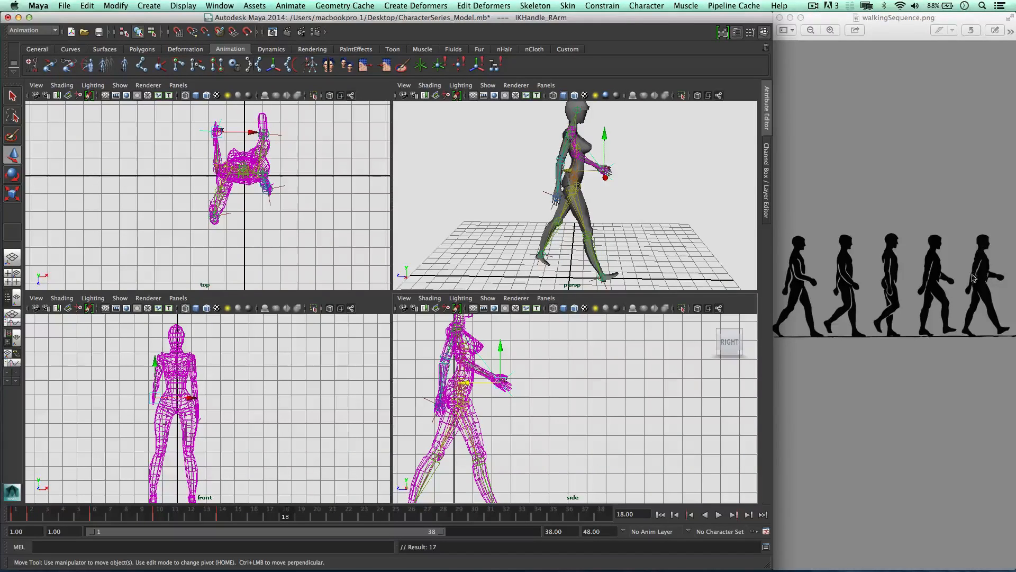
pyautogui.click(552, 193)
pyautogui.moveTo(531, 196); pyautogui.dragTo(540, 175)
pyautogui.click(547, 165)
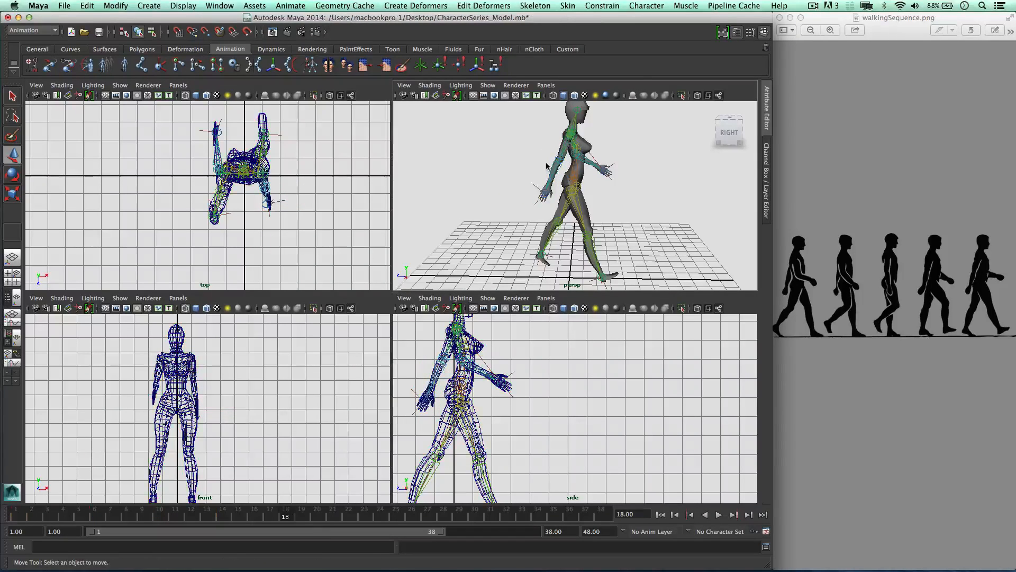
pyautogui.click(535, 186)
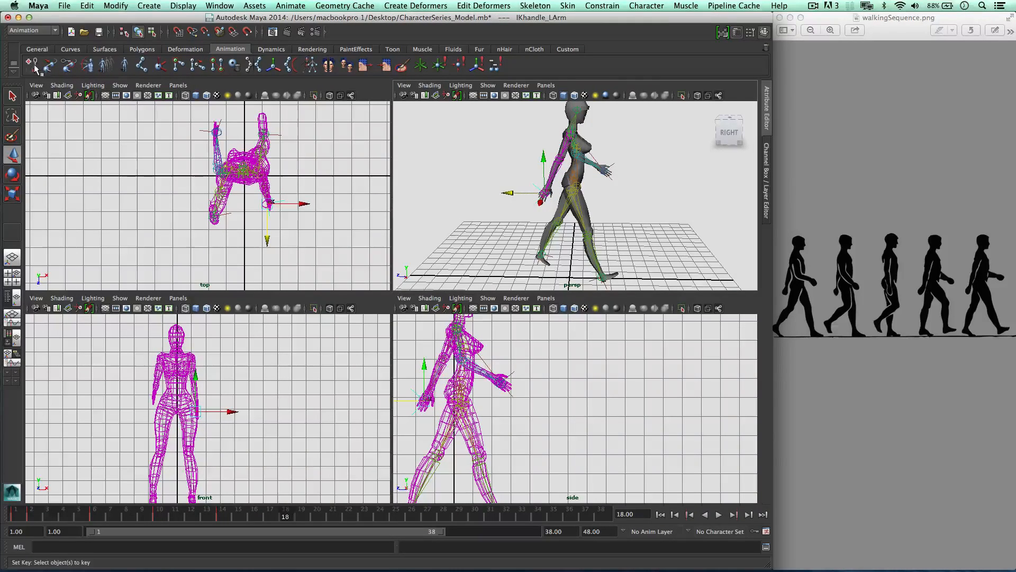
# Step: Raise the right arm's IK handle and push it slightly further forward, keying it at frame 18
pyautogui.click(614, 166)
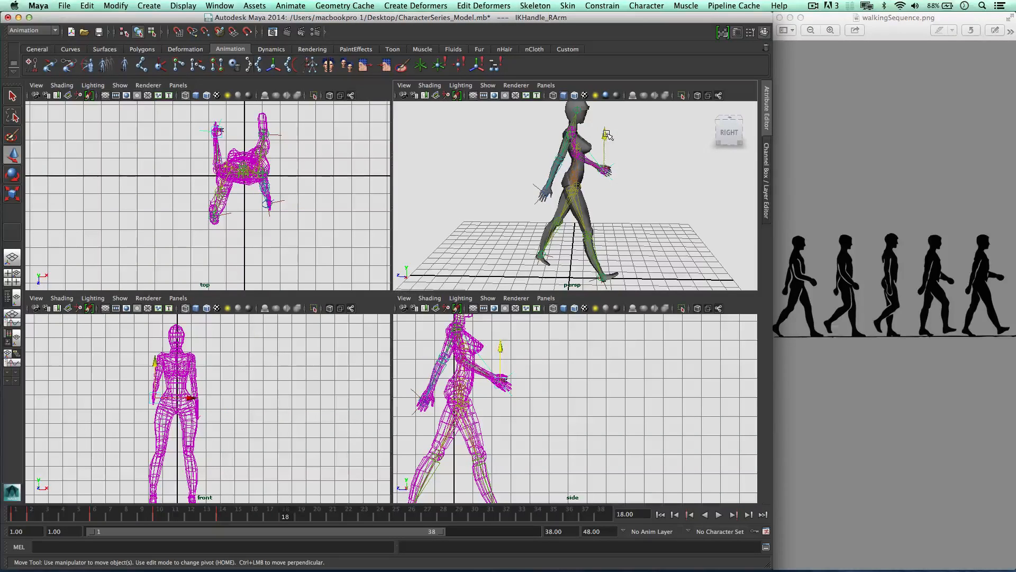
pyautogui.moveTo(608, 135); pyautogui.dragTo(607, 127)
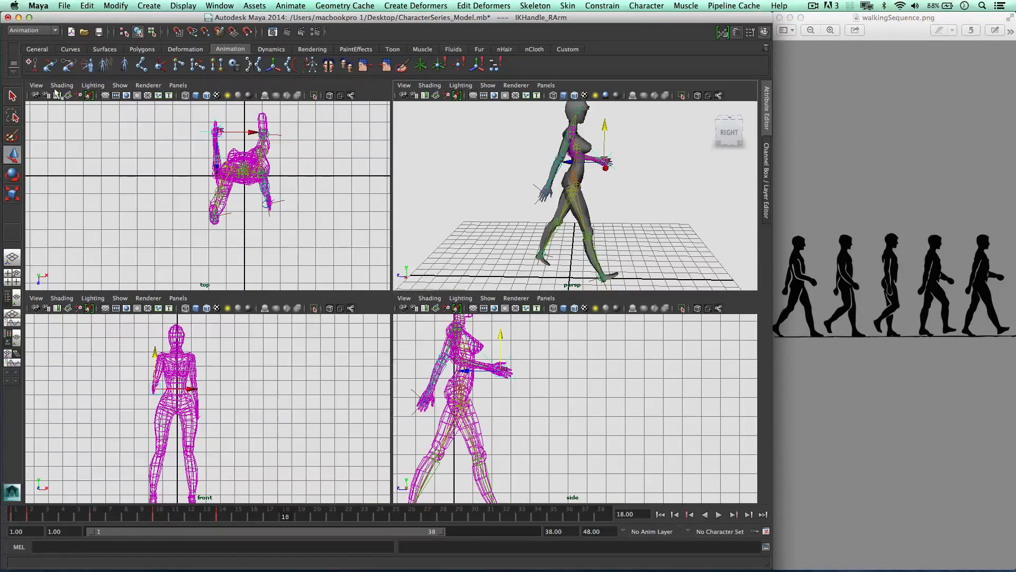
pyautogui.moveTo(263, 123); pyautogui.dragTo(264, 116)
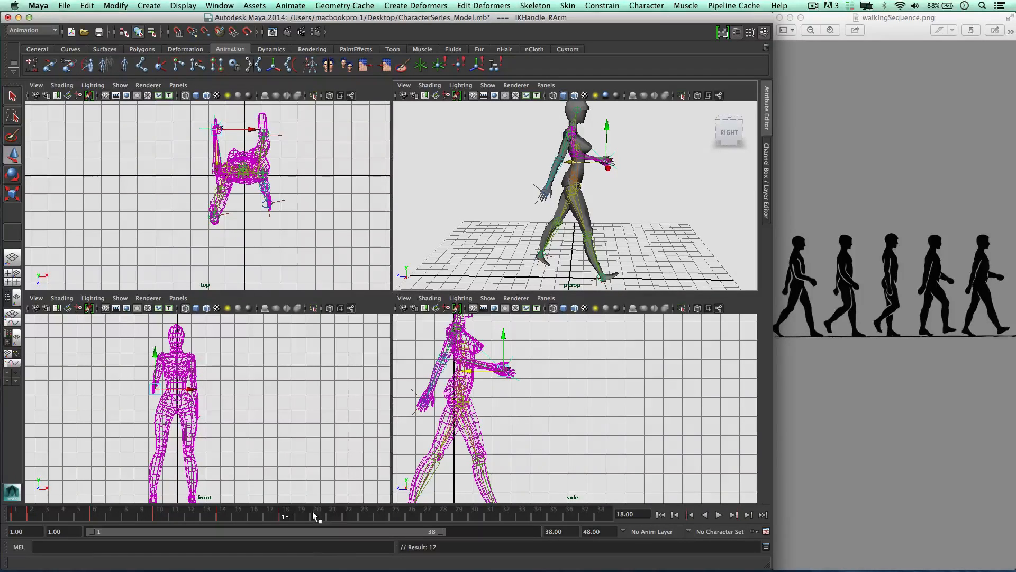
# Step: At frame 22, lower the right arm's IK handle to waist height in front of the body and key it
pyautogui.click(343, 513)
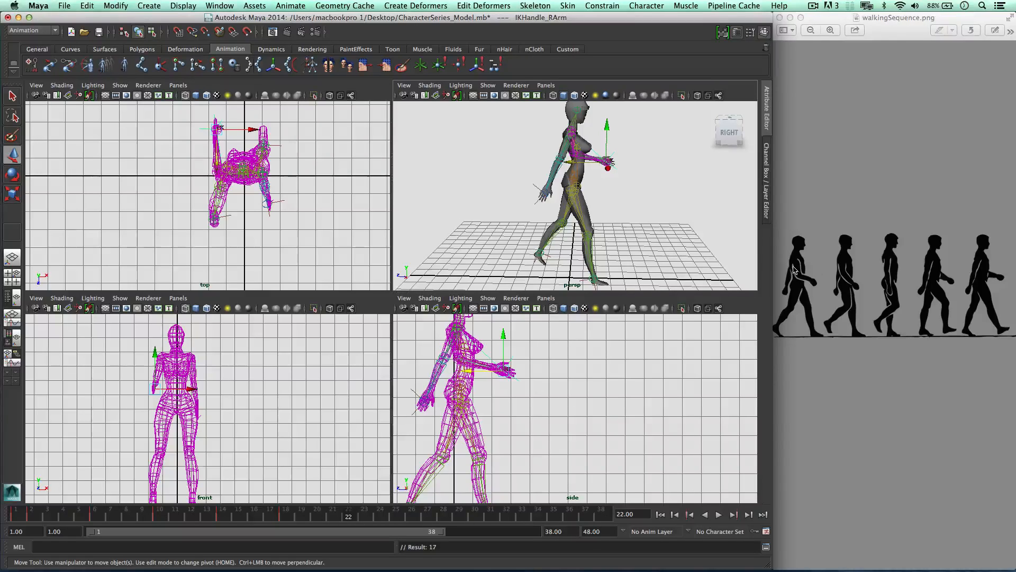
pyautogui.moveTo(608, 125); pyautogui.dragTo(606, 133)
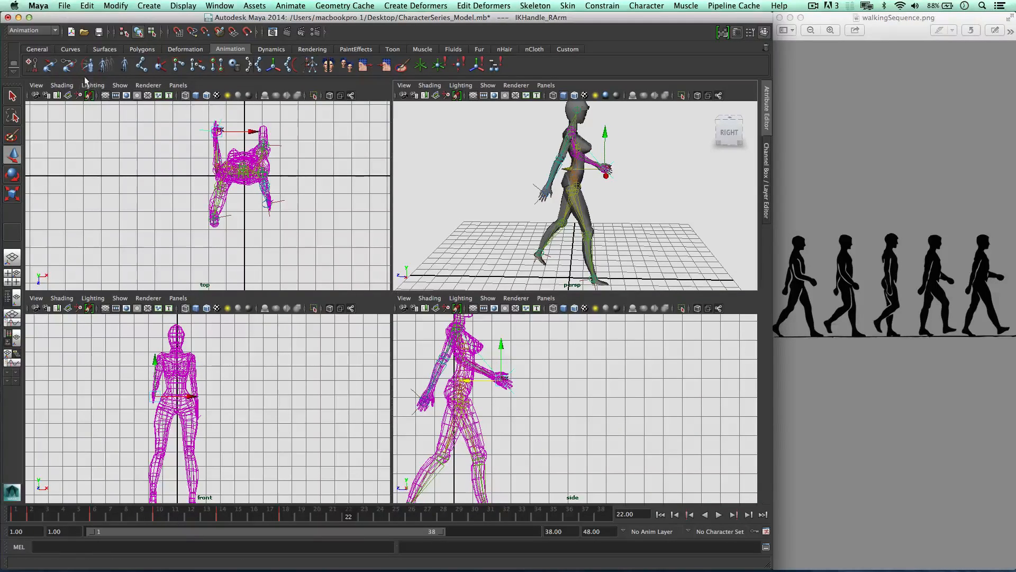
pyautogui.click(48, 65)
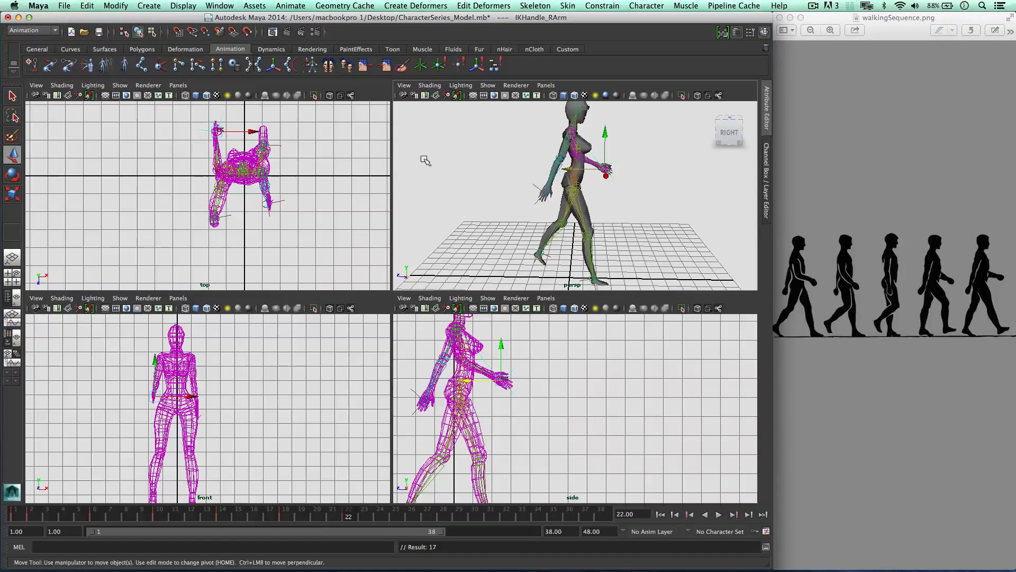
# Step: Bring the left arm's IK handle slightly forward, still behind the hip, and key it at frame 22
pyautogui.click(537, 186)
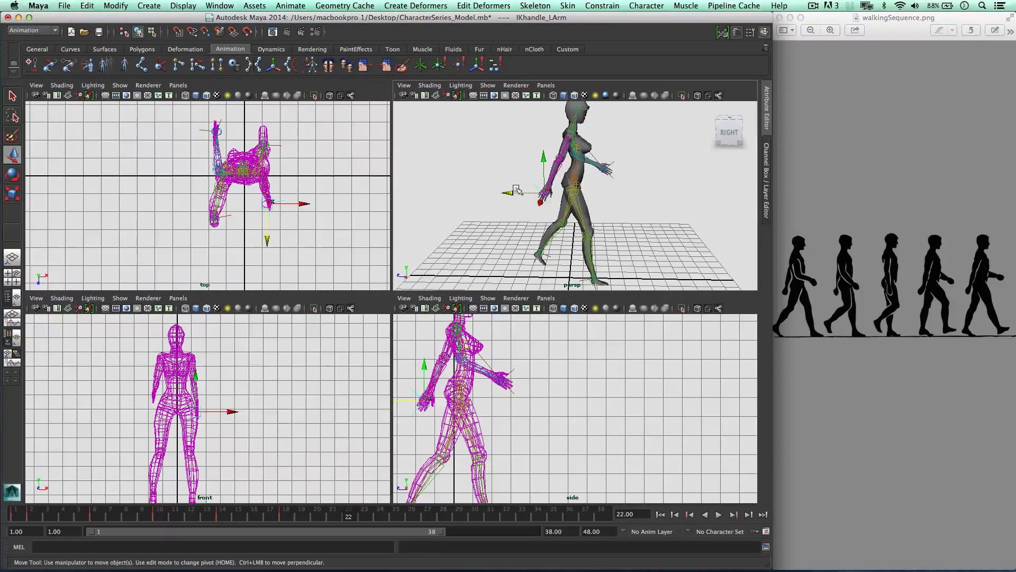
pyautogui.moveTo(516, 190); pyautogui.dragTo(547, 159)
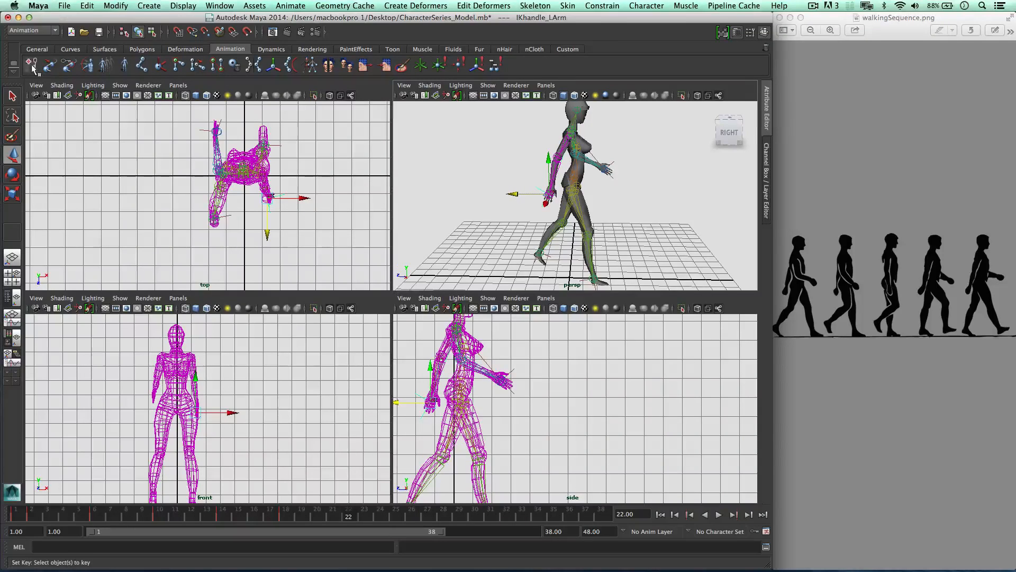
pyautogui.click(32, 66)
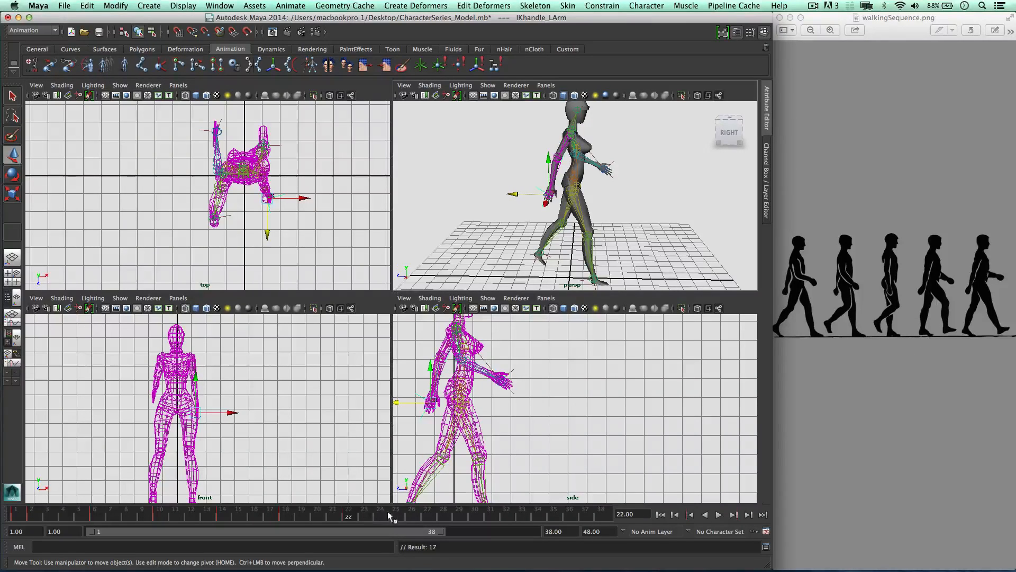
# Step: At frame 26, lower the right arm's IK handle and pull it back closer to the body, and key it
pyautogui.click(412, 516)
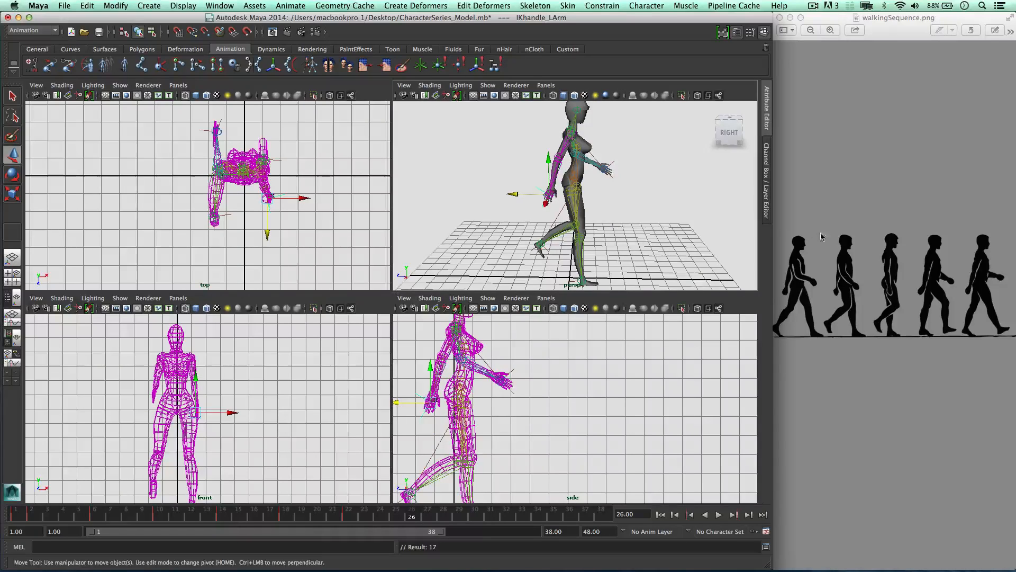
pyautogui.click(592, 158)
pyautogui.click(602, 154)
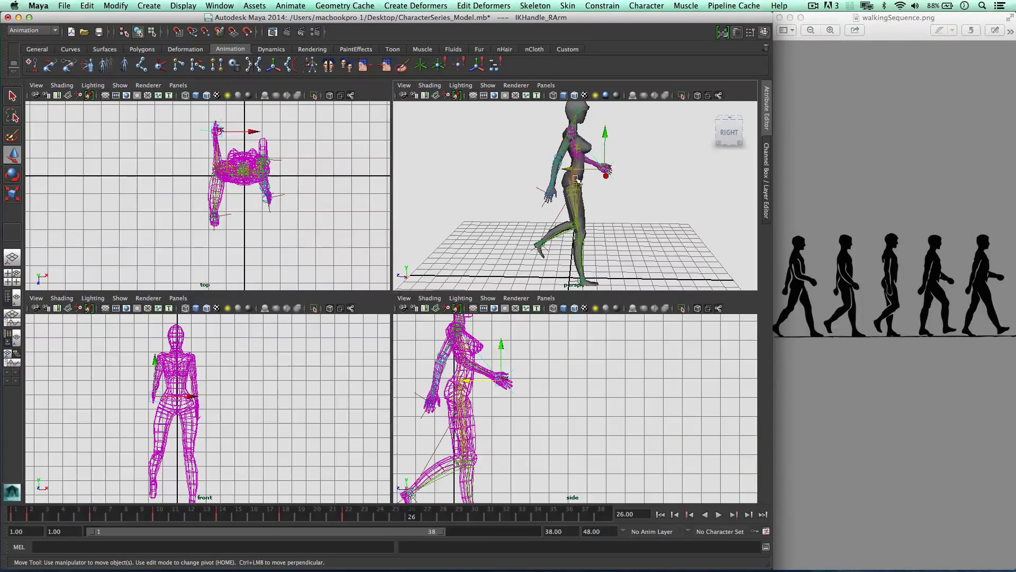
pyautogui.moveTo(605, 152); pyautogui.dragTo(597, 154)
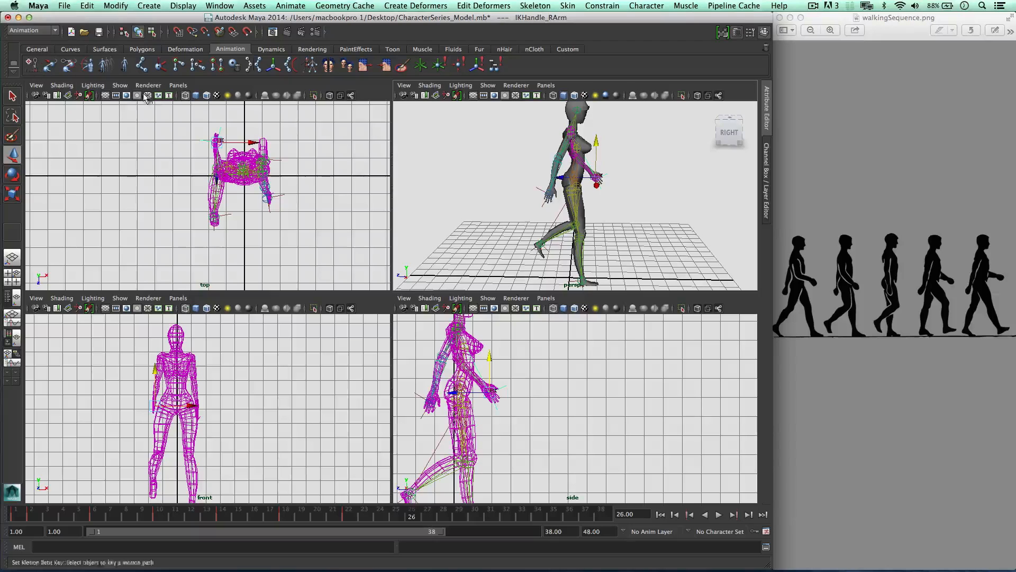
pyautogui.press('s')
# Step: Bring the left arm's IK handle forward to just behind the hip and key it at frame 26
pyautogui.click(541, 190)
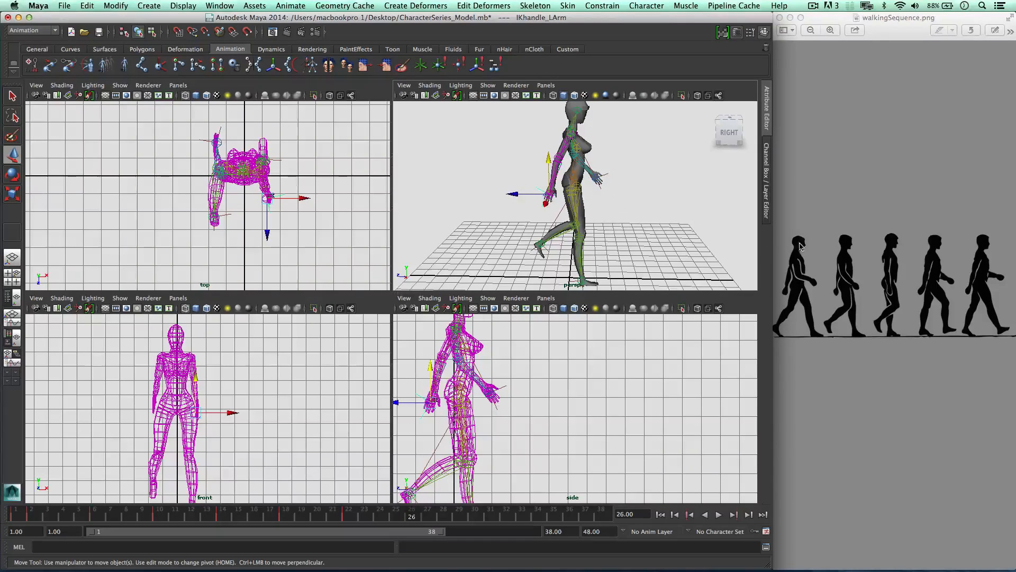
pyautogui.moveTo(541, 196)
pyautogui.mouseDown()
pyautogui.moveTo(562, 169)
pyautogui.moveTo(536, 195)
pyautogui.moveTo(556, 182)
pyautogui.moveTo(553, 166)
pyautogui.moveTo(542, 198)
pyautogui.mouseUp()
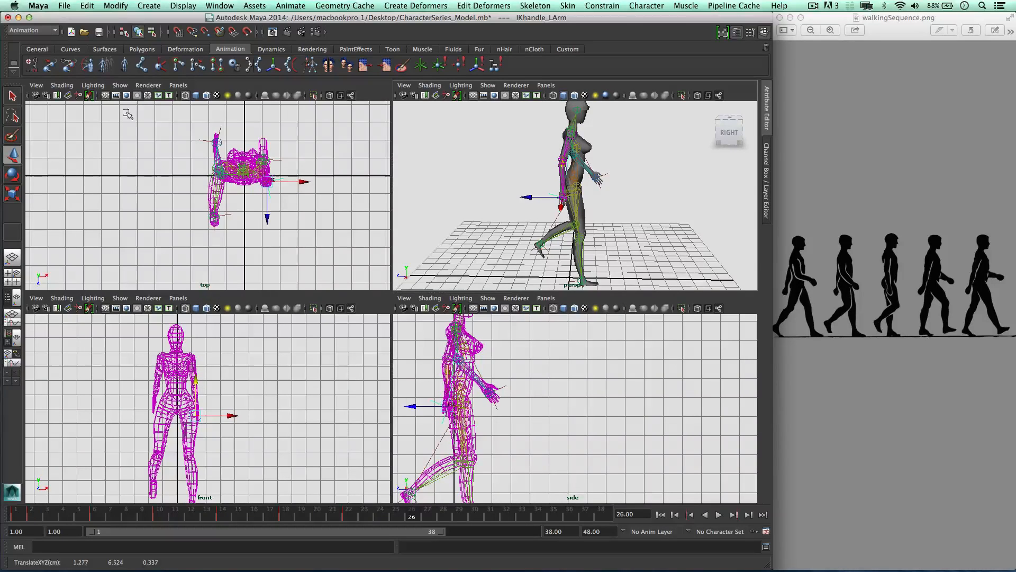
pyautogui.click(32, 64)
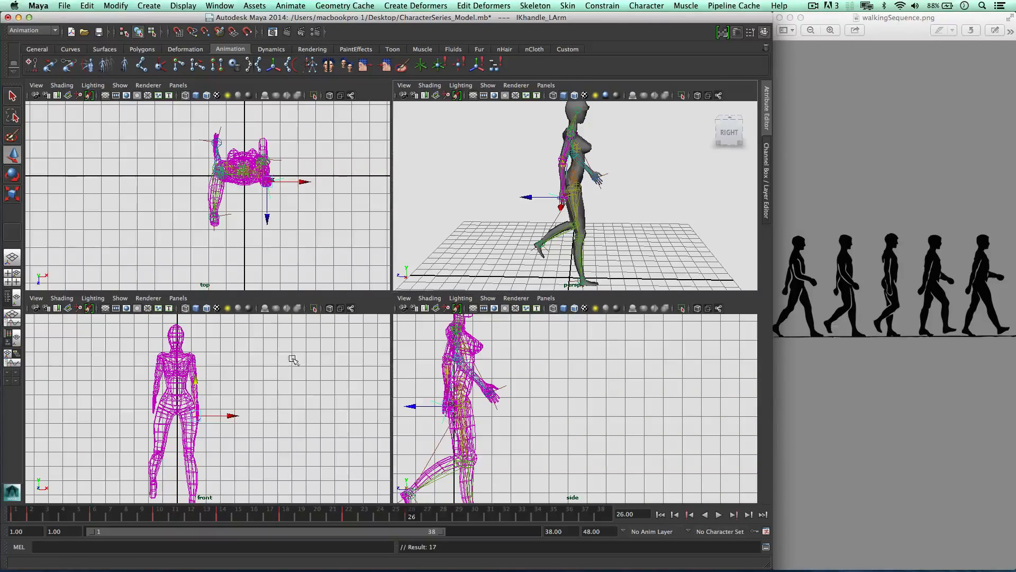
# Step: At frame 30, move the left arm's IK handle so the arm hangs straight beside the hip, and key it
pyautogui.click(475, 516)
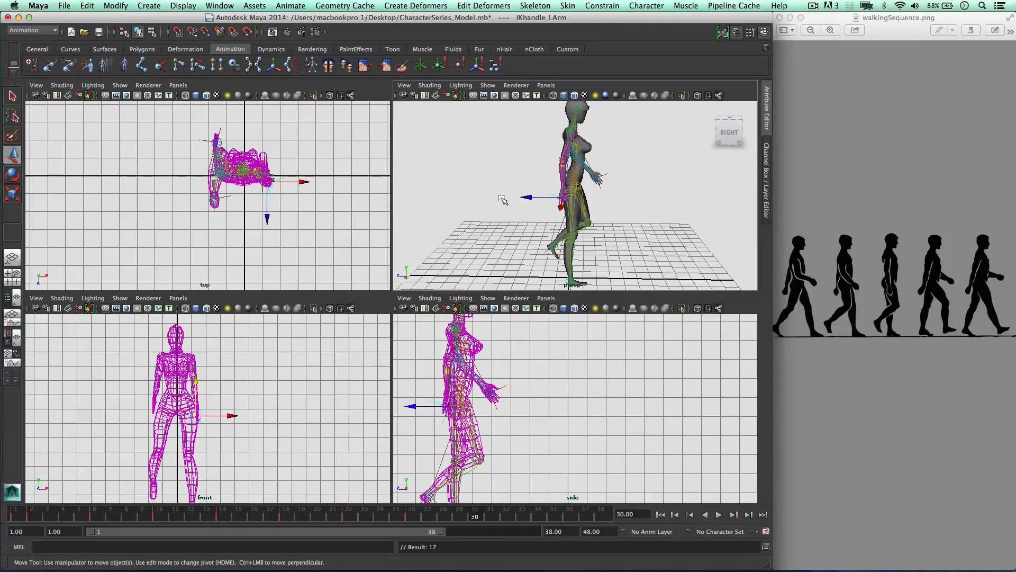
pyautogui.moveTo(424, 406); pyautogui.dragTo(441, 409)
pyautogui.moveTo(460, 371); pyautogui.dragTo(460, 373)
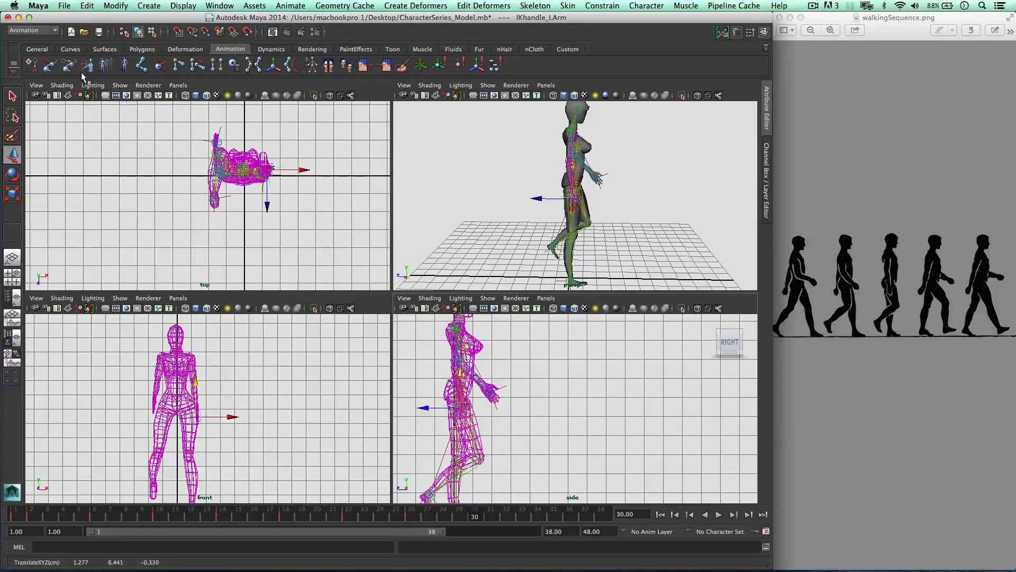
pyautogui.click(32, 65)
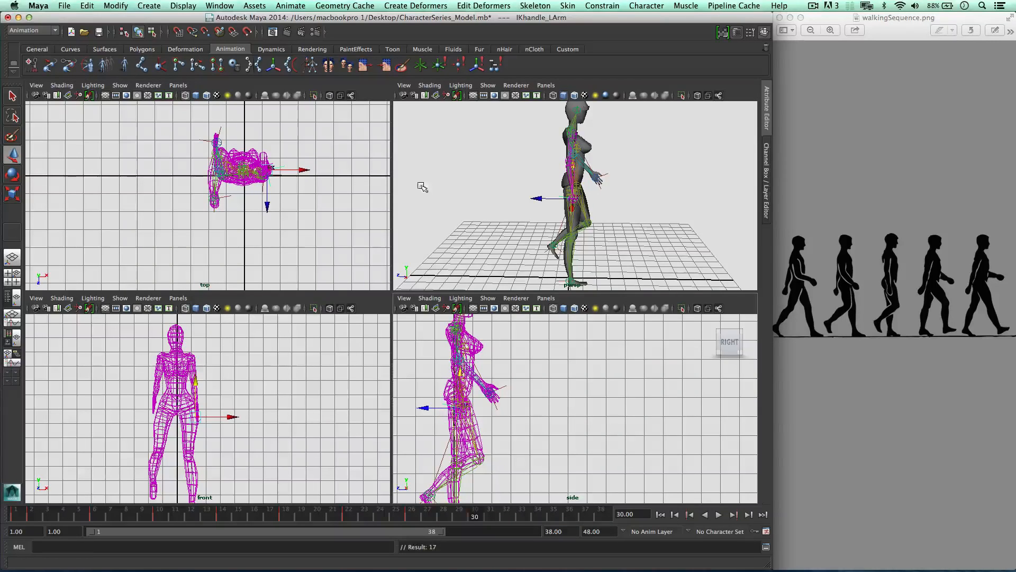
# Step: Move the right arm's IK handle down and back so the arm hangs beside the hip, and key it at frame 30
pyautogui.click(599, 178)
pyautogui.moveTo(485, 391); pyautogui.dragTo(454, 405)
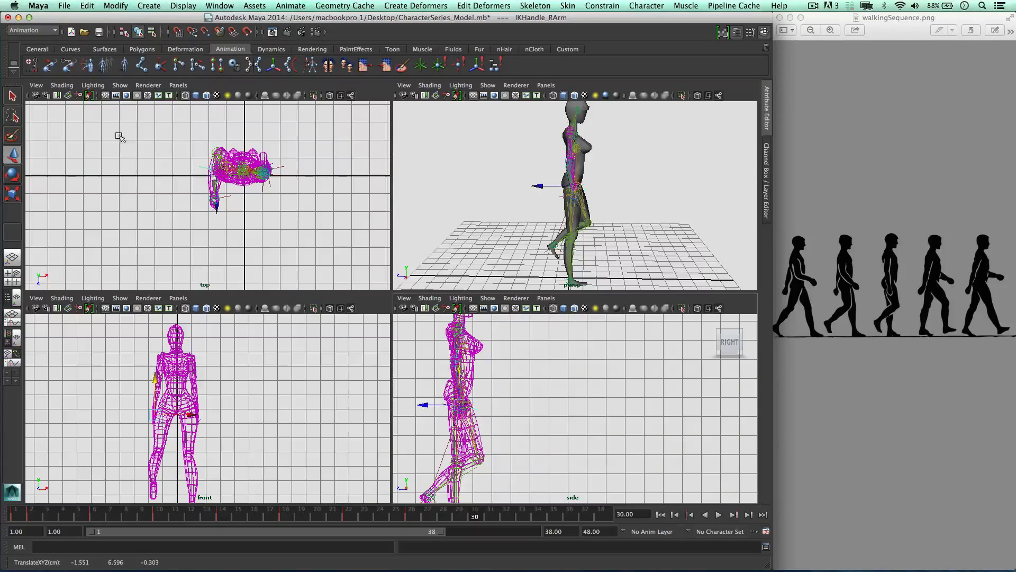
pyautogui.press('s')
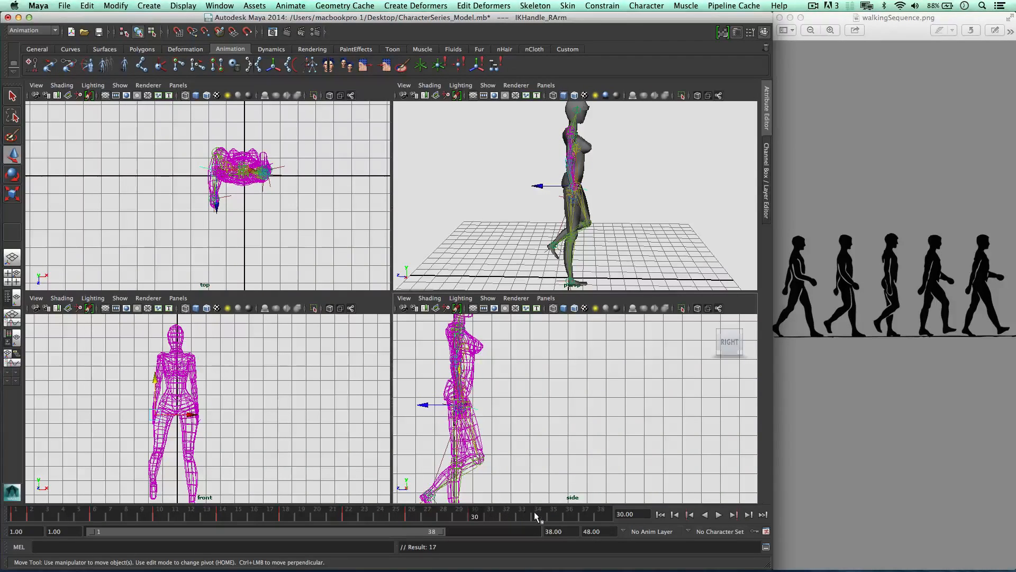
# Step: At frame 34, move the right arm's IK handle slightly behind the hip and key it
pyautogui.click(534, 512)
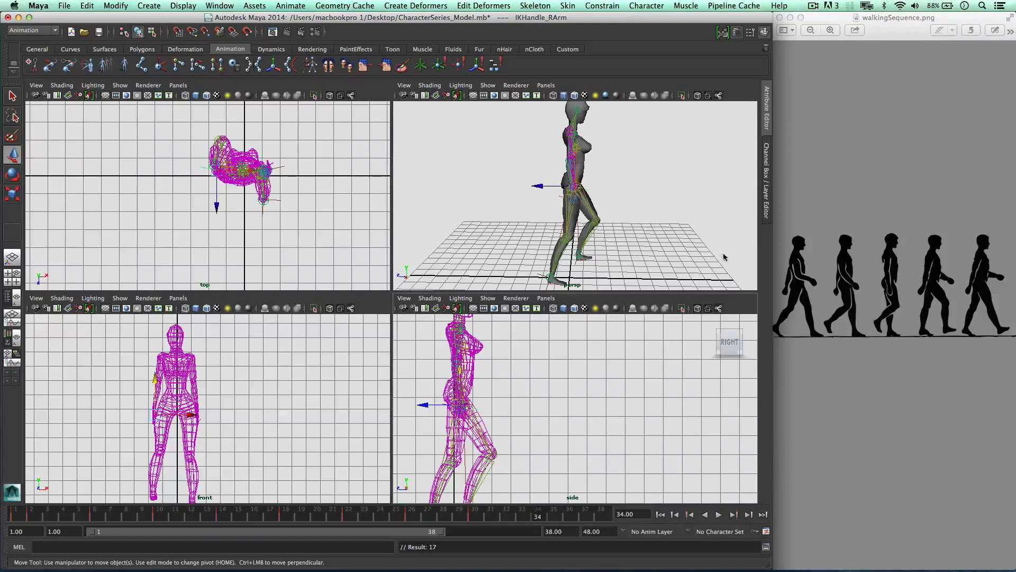
pyautogui.moveTo(637, 198); pyautogui.dragTo(559, 149)
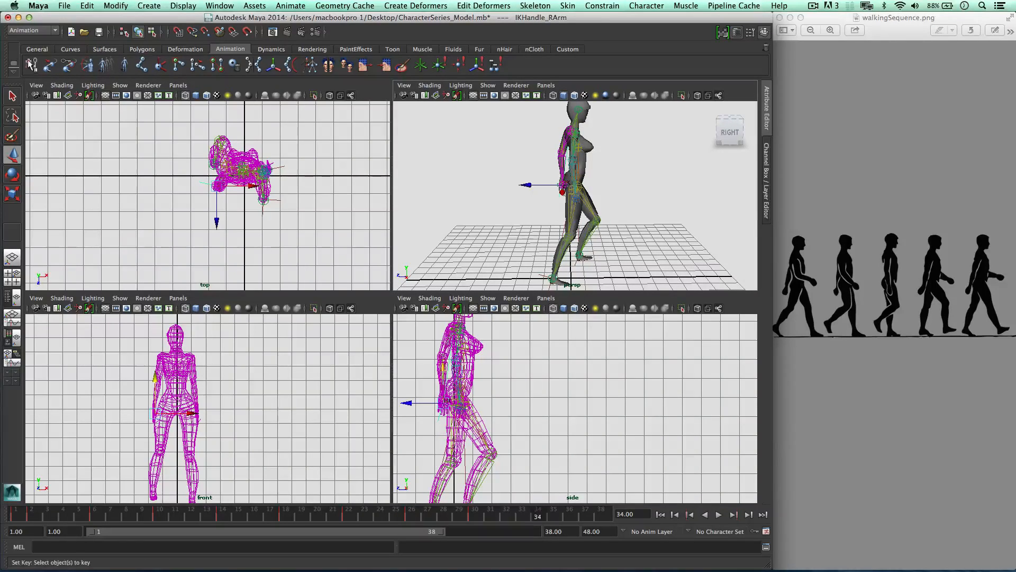
pyautogui.press('s')
# Step: Swing the left arm's IK handle up and forward in front of the waist and key it at frame 34
pyautogui.keyDown('alt'); pyautogui.moveTo(608, 204); pyautogui.dragTo(541, 189); pyautogui.keyUp('alt')
pyautogui.click(557, 197)
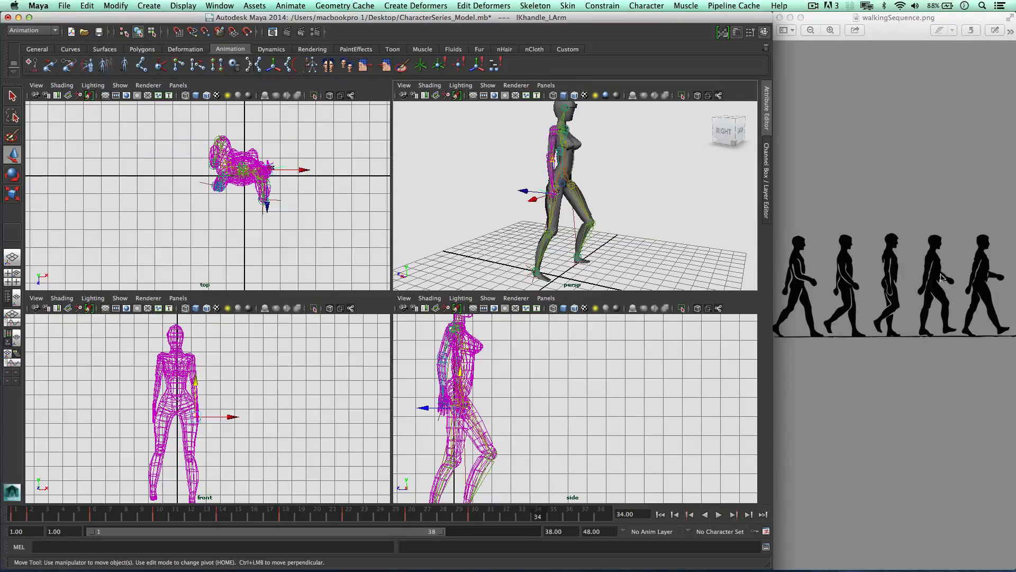
pyautogui.keyDown('alt'); pyautogui.moveTo(615, 256); pyautogui.dragTo(650, 243); pyautogui.keyUp('alt')
pyautogui.moveTo(461, 392); pyautogui.dragTo(483, 343)
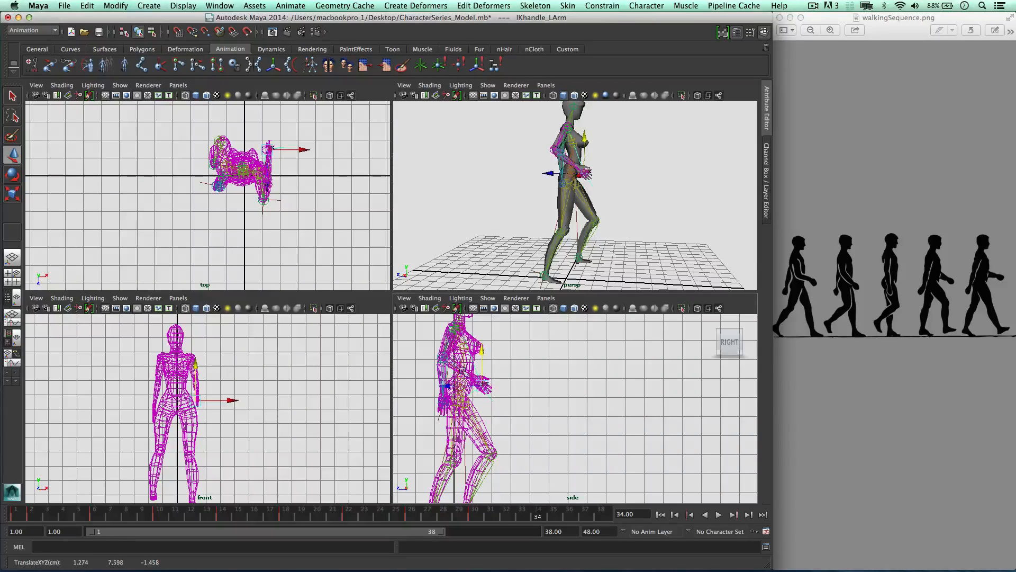
pyautogui.moveTo(444, 387); pyautogui.dragTo(459, 388)
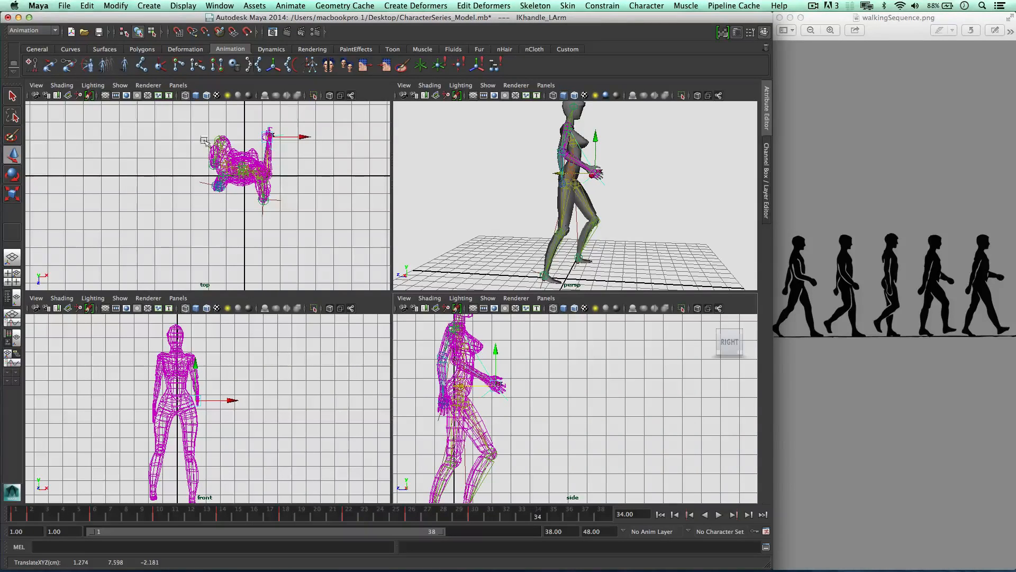
pyautogui.click(36, 64)
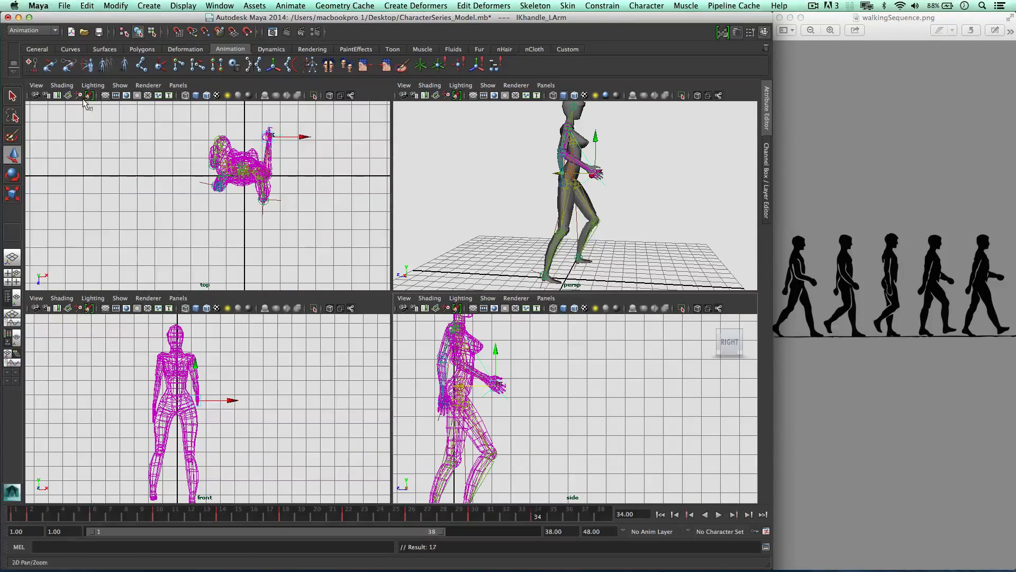
# Step: Copy the left arm IK handle's key from frame 2 and paste it at frame 38
pyautogui.click(600, 516)
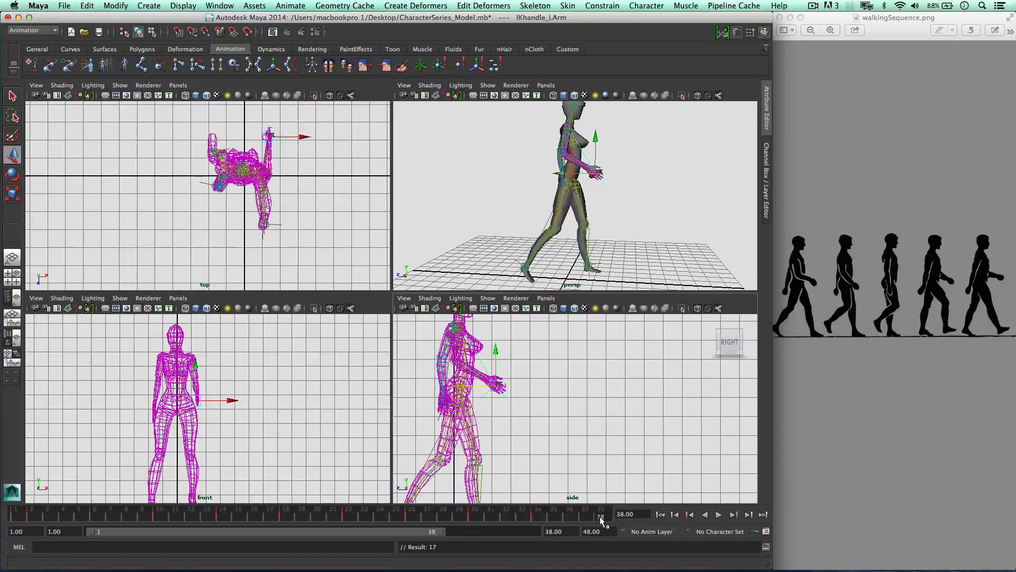
pyautogui.click(31, 516)
pyautogui.rightClick(32, 516)
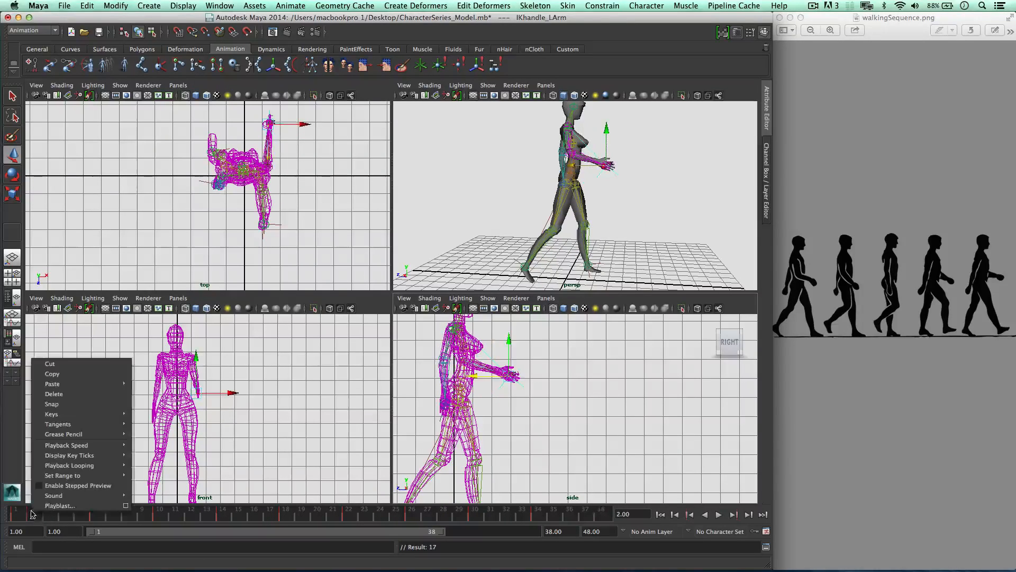
pyautogui.click(53, 374)
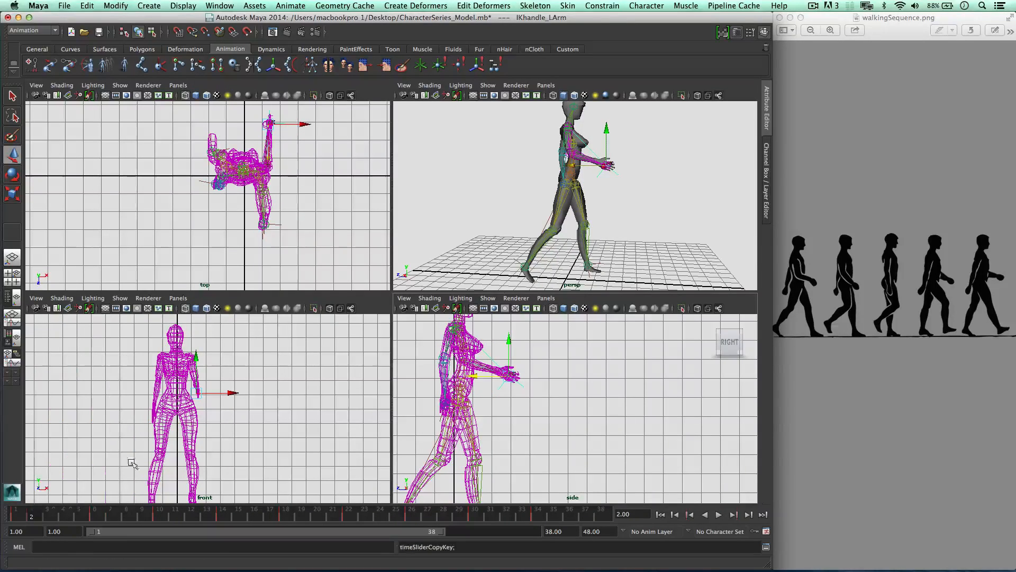
pyautogui.click(600, 514)
pyautogui.rightClick(599, 515)
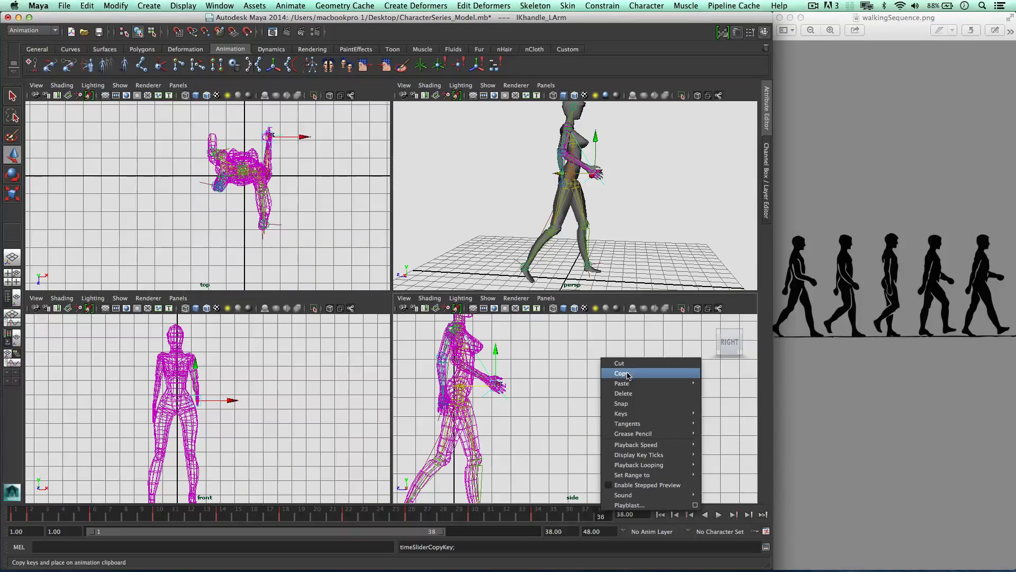
pyautogui.click(712, 385)
# Step: Copy the right arm IK handle's key from frame 2 and paste it at frame 38
pyautogui.keyDown('alt'); pyautogui.moveTo(615, 196); pyautogui.dragTo(476, 204); pyautogui.keyUp('alt')
pyautogui.click(584, 180)
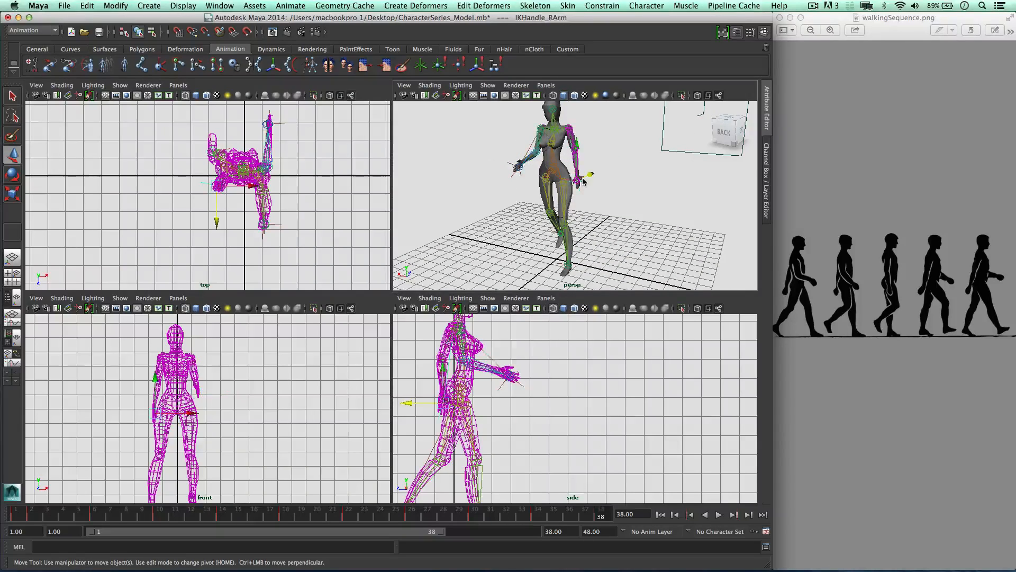
pyautogui.rightClick(32, 516)
pyautogui.click(32, 516)
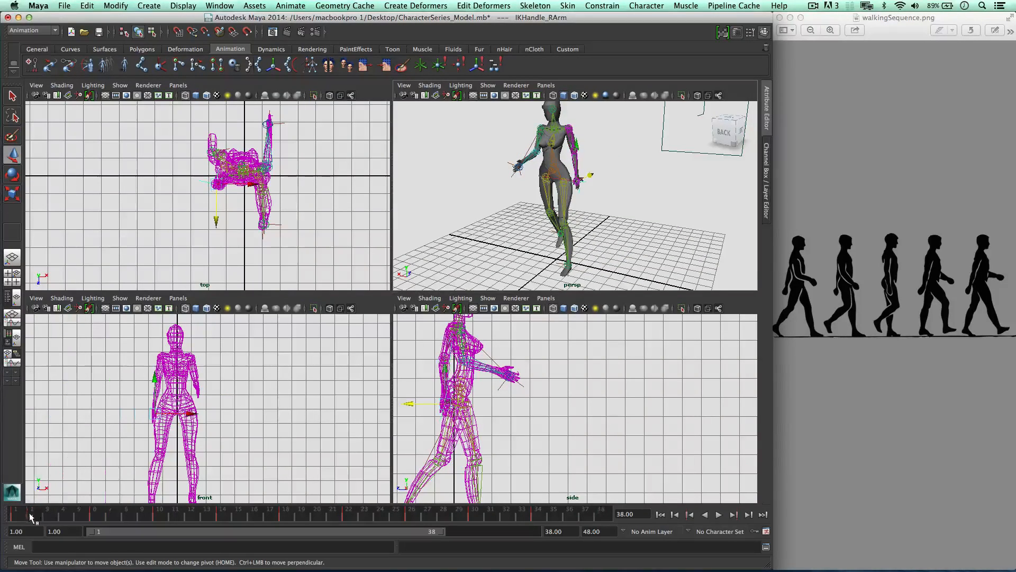
pyautogui.rightClick(32, 516)
pyautogui.click(50, 375)
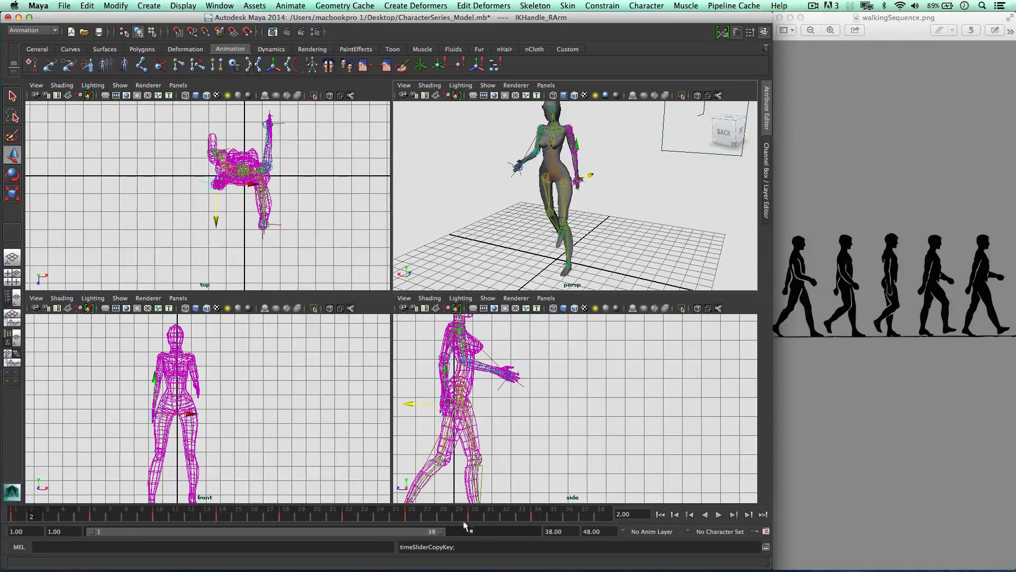
pyautogui.click(596, 519)
pyautogui.rightClick(596, 519)
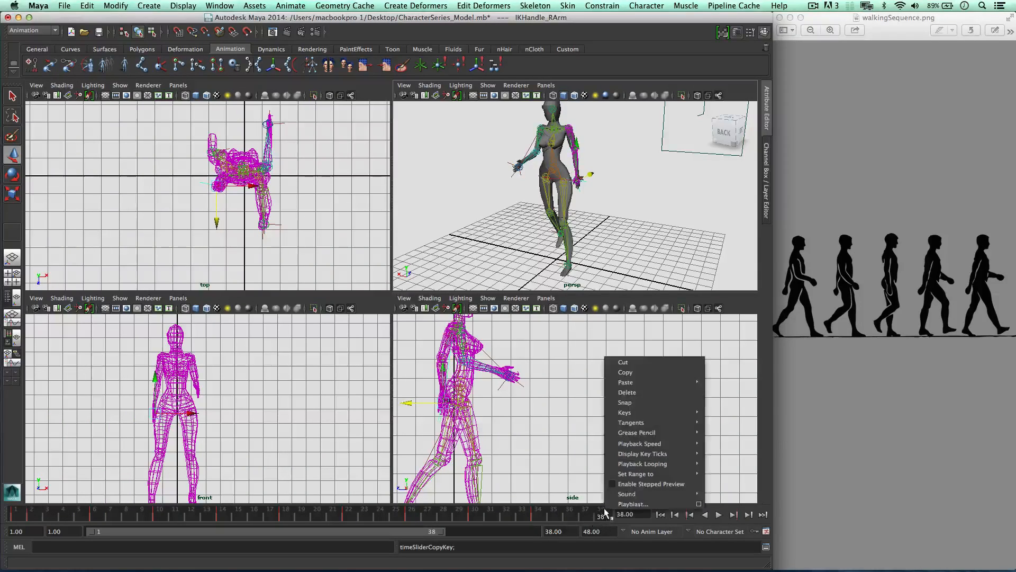
pyautogui.moveTo(631, 385)
pyautogui.click(724, 388)
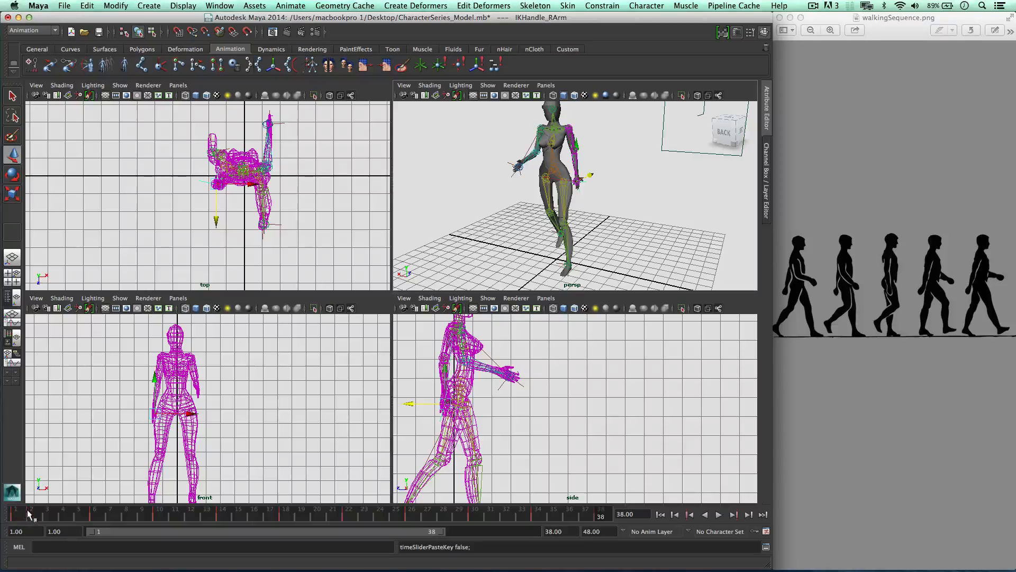
# Step: Start the playback range at frame 2 and play the walk cycle in the perspective view, checking the arm swing from both sides
pyautogui.hotkey('alt', 'v')
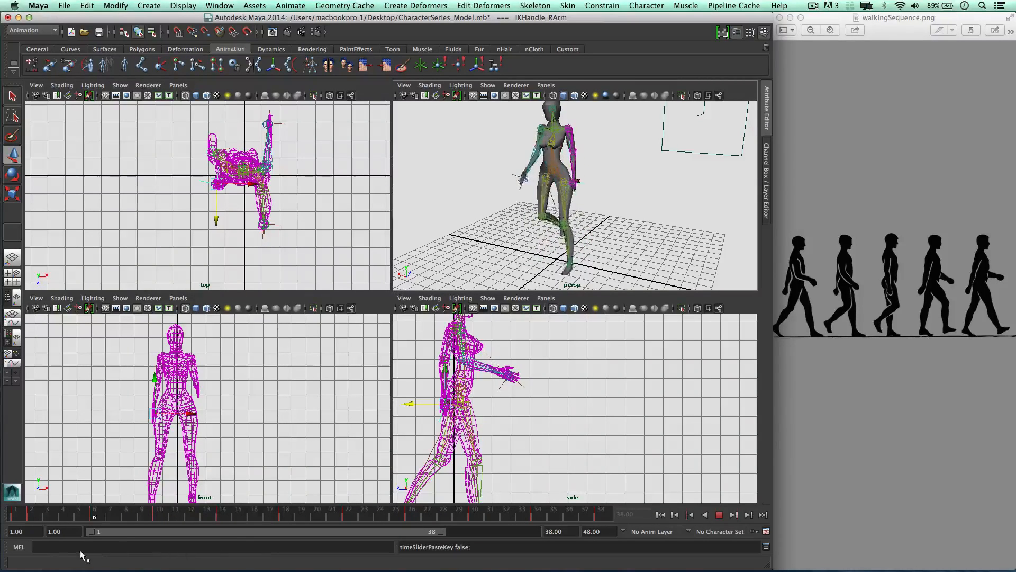
pyautogui.press('space')
pyautogui.keyDown('alt'); pyautogui.moveTo(420, 208); pyautogui.dragTo(336, 222); pyautogui.keyUp('alt')
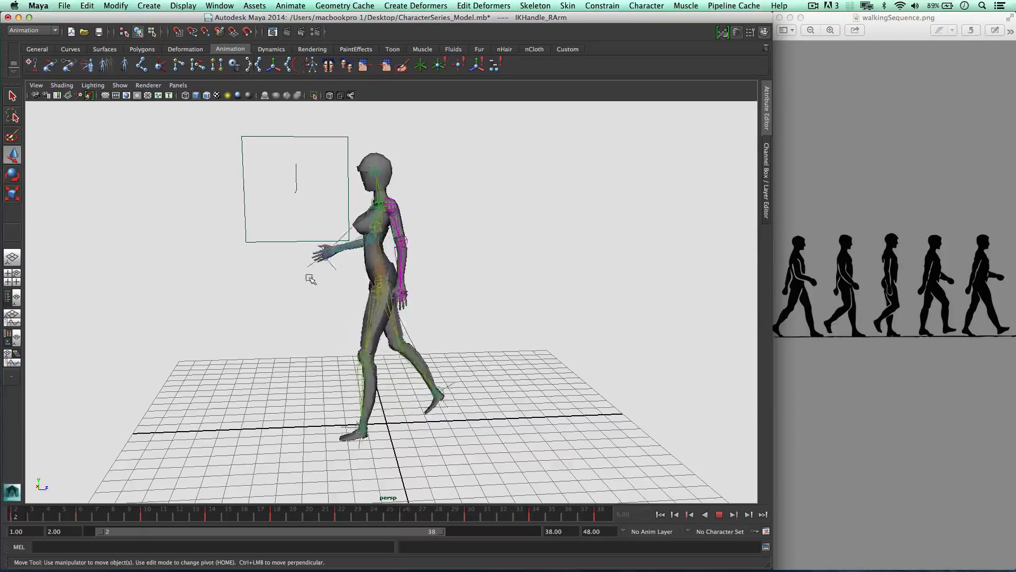
pyautogui.keyDown('alt'); pyautogui.moveTo(311, 279); pyautogui.dragTo(529, 285); pyautogui.keyUp('alt')
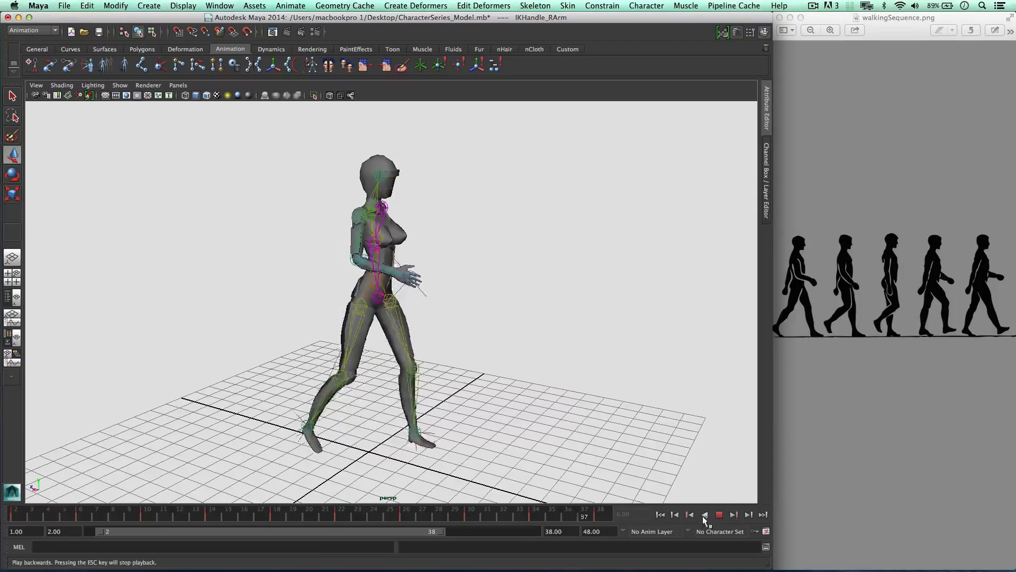
pyautogui.click(716, 514)
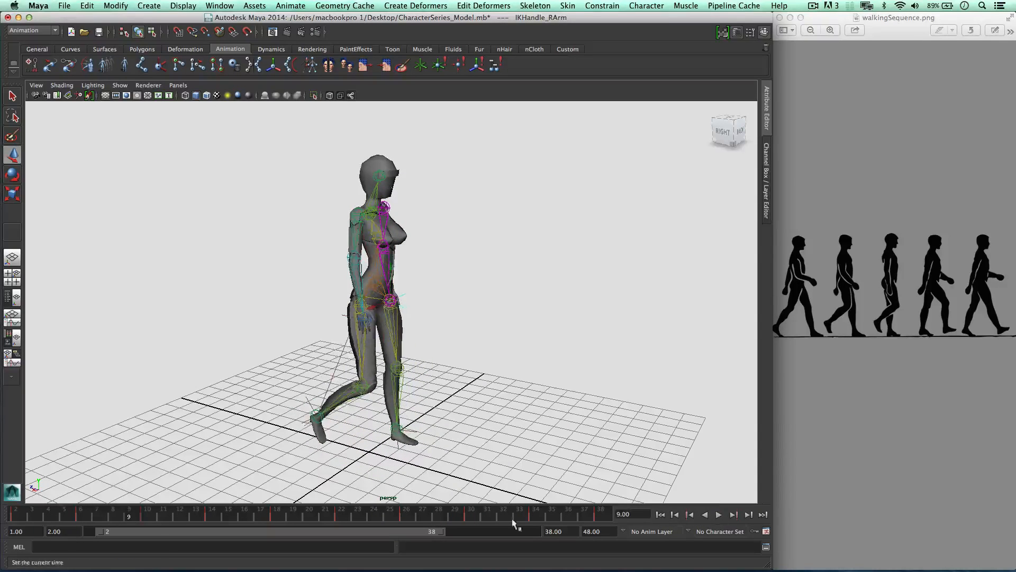
pyautogui.click(16, 517)
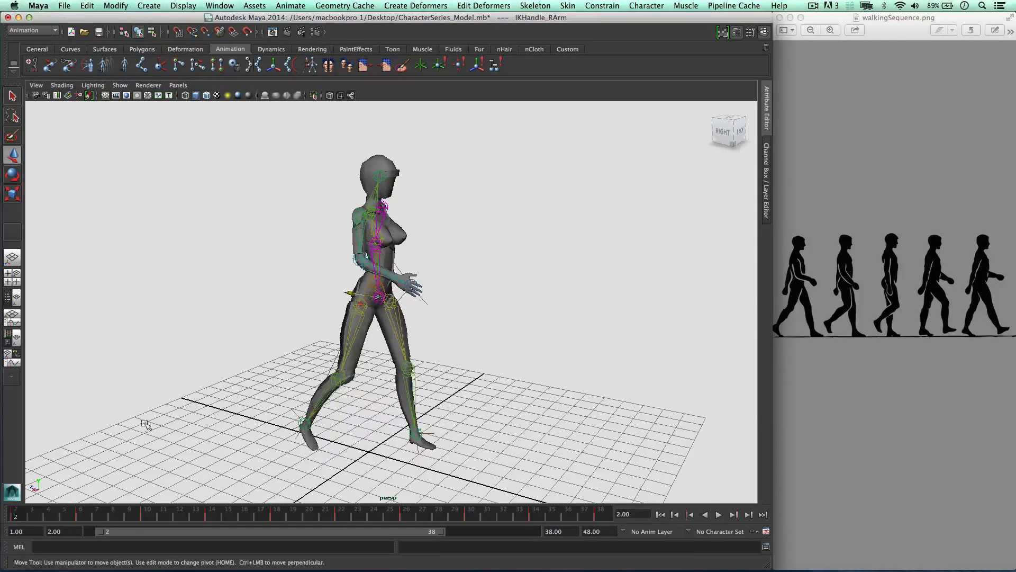
pyautogui.keyDown('alt'); pyautogui.moveTo(434, 333); pyautogui.dragTo(314, 333); pyautogui.keyUp('alt')
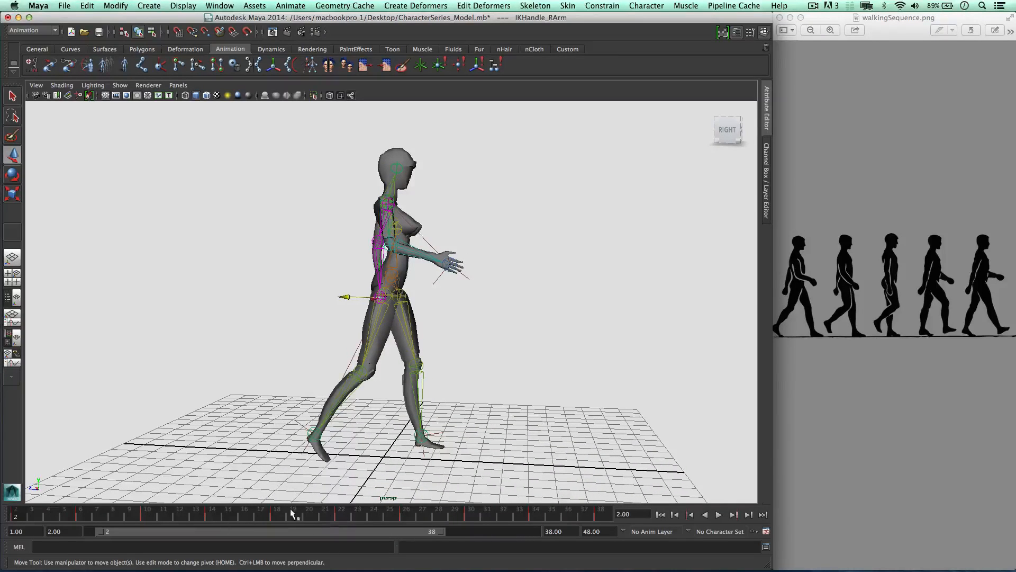
pyautogui.hotkey('alt', 'v')
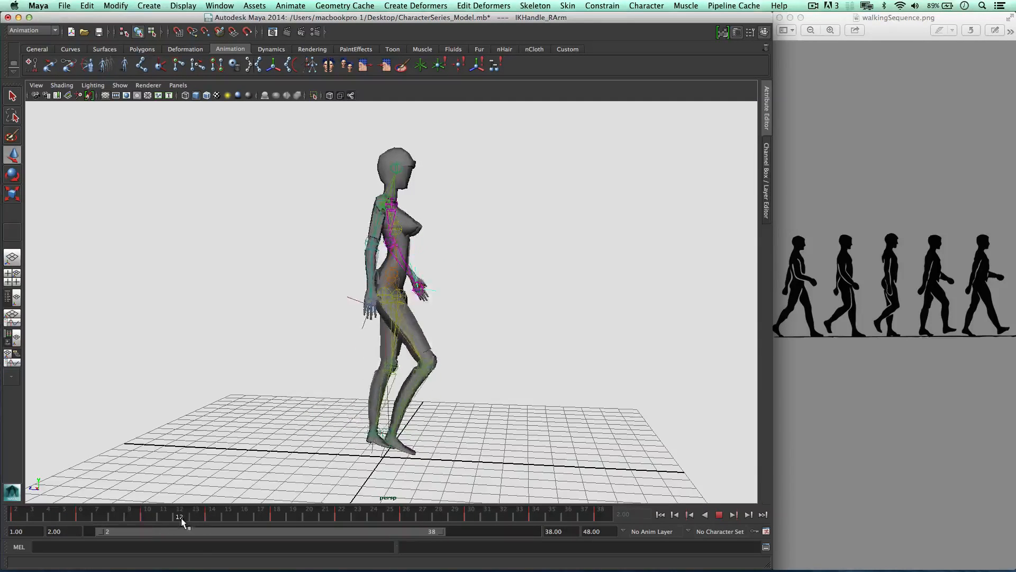
# Step: At frame 6, move the right arm's IK handle back behind the hip in the side view and key it
pyautogui.click(88, 515)
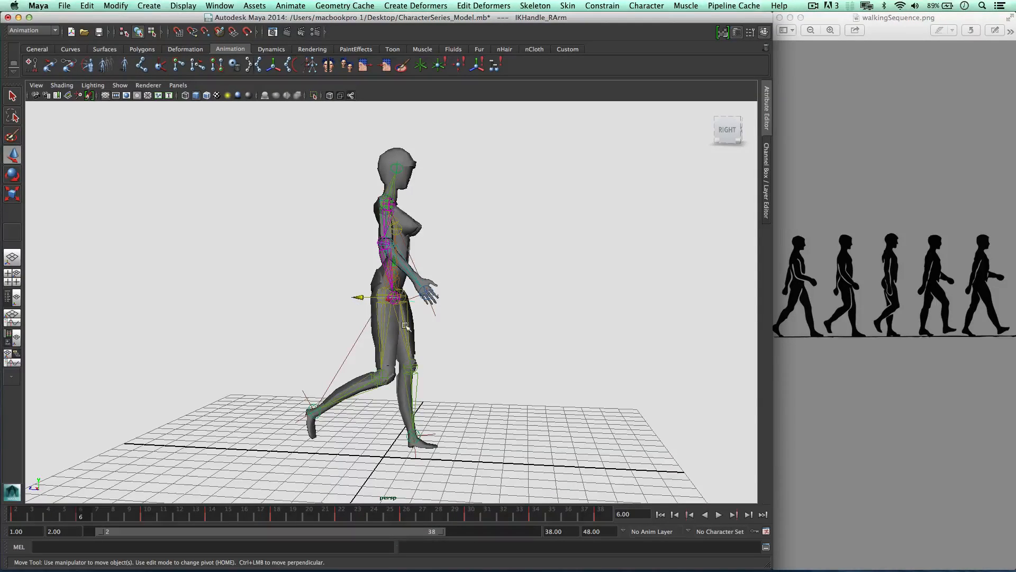
pyautogui.press('space')
pyautogui.press('space')
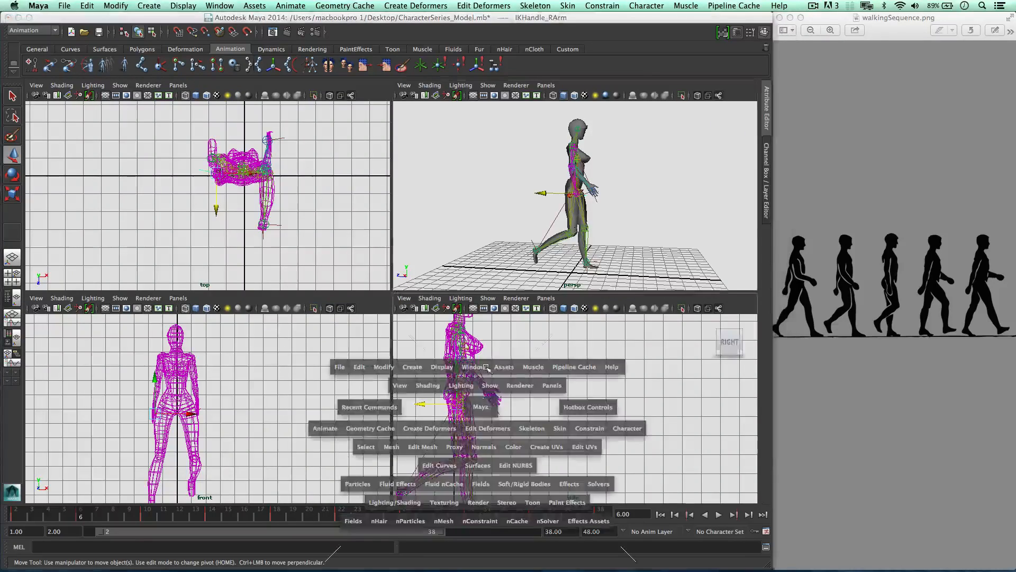
pyautogui.scroll(-3, 456, 356)
pyautogui.keyDown('alt'); pyautogui.moveTo(440, 344); pyautogui.dragTo(403, 335); pyautogui.keyUp('alt')
pyautogui.keyDown('alt'); pyautogui.moveTo(313, 304); pyautogui.dragTo(441, 312, button='middle'); pyautogui.keyUp('alt')
pyautogui.moveTo(298, 305); pyautogui.dragTo(270, 301)
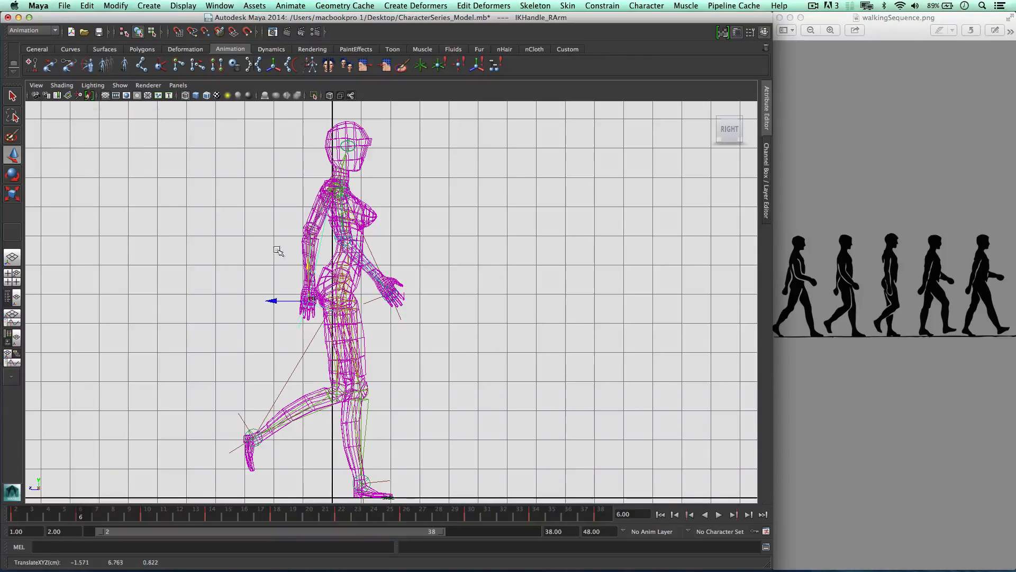
pyautogui.press('space')
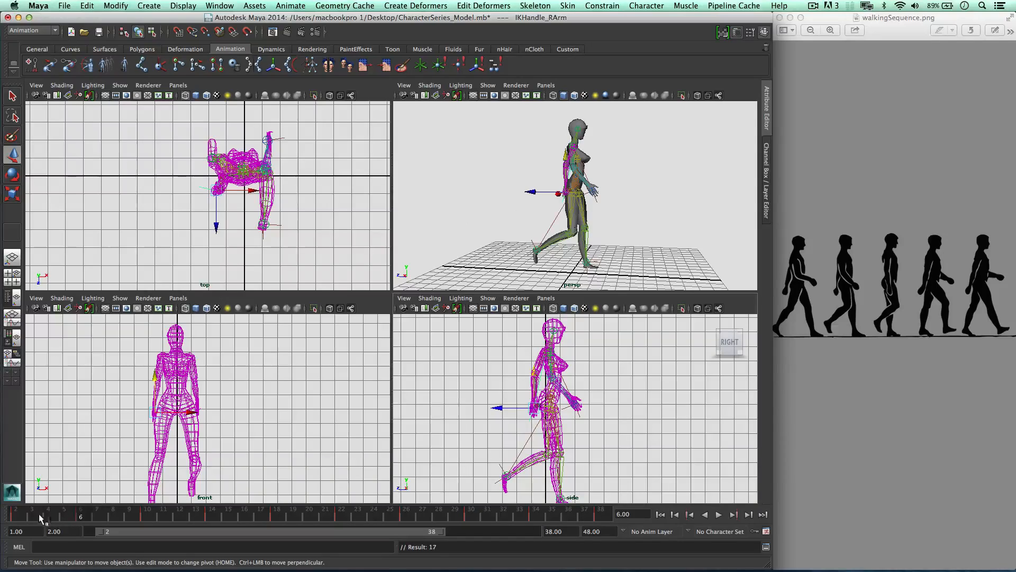
# Step: Move the right arm's IK handle further behind the hip at frame 2, key it, and copy that key to frame 38
pyautogui.moveTo(39, 513); pyautogui.dragTo(20, 510)
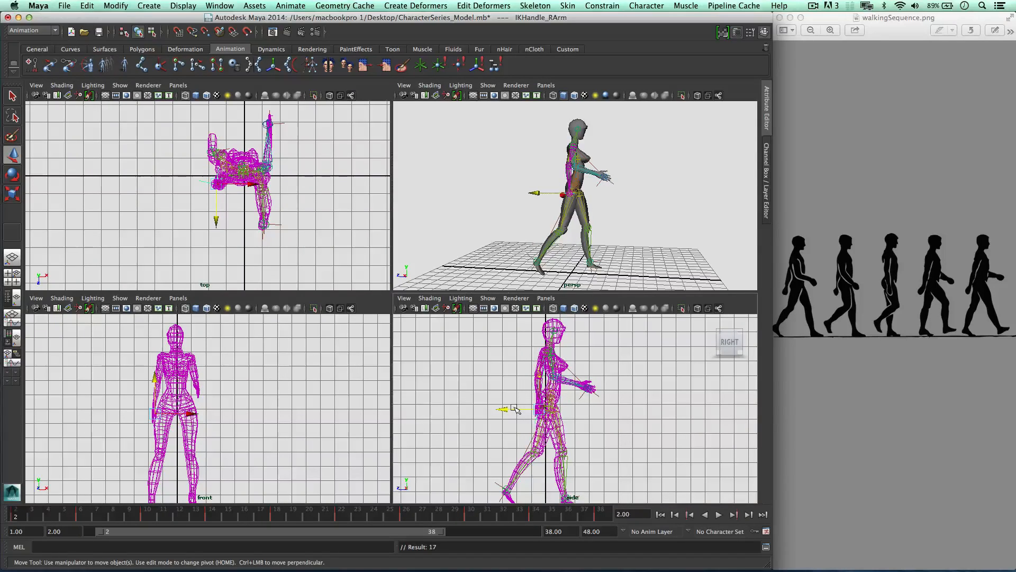
pyautogui.moveTo(516, 409)
pyautogui.mouseDown()
pyautogui.moveTo(521, 376)
pyautogui.moveTo(506, 406)
pyautogui.mouseUp()
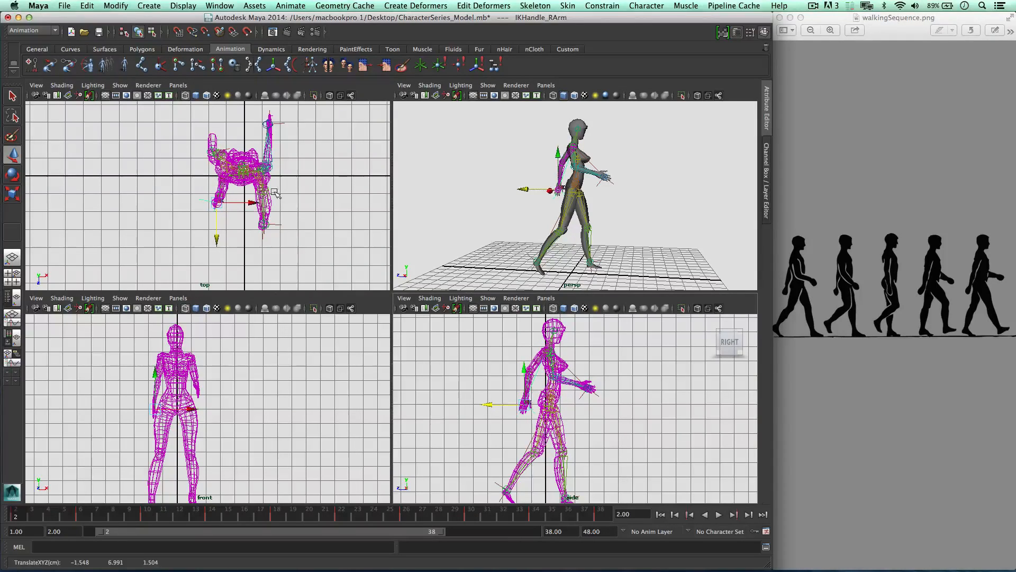
pyautogui.rightClick(16, 514)
pyautogui.click(50, 375)
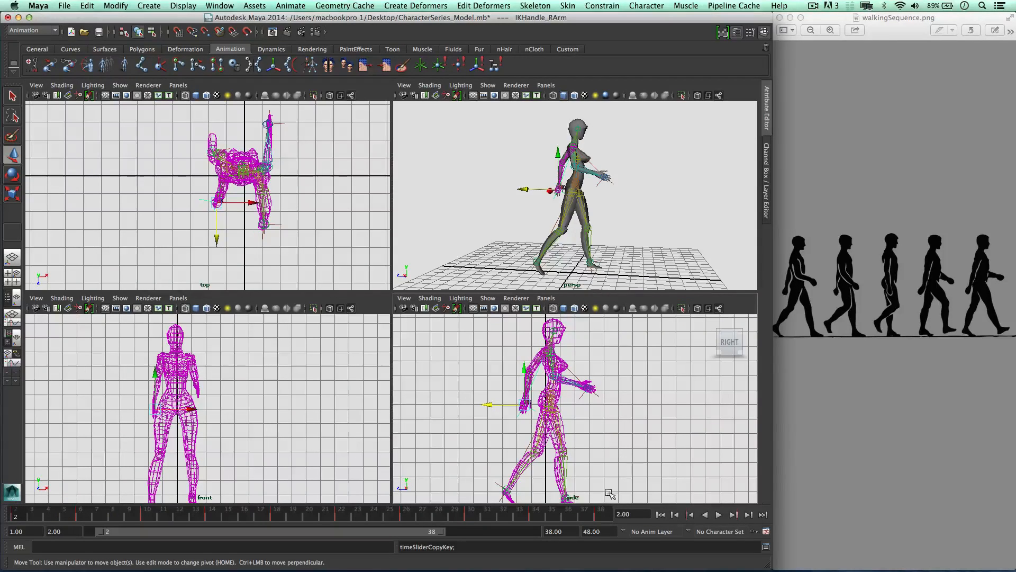
pyautogui.click(600, 515)
pyautogui.rightClick(602, 515)
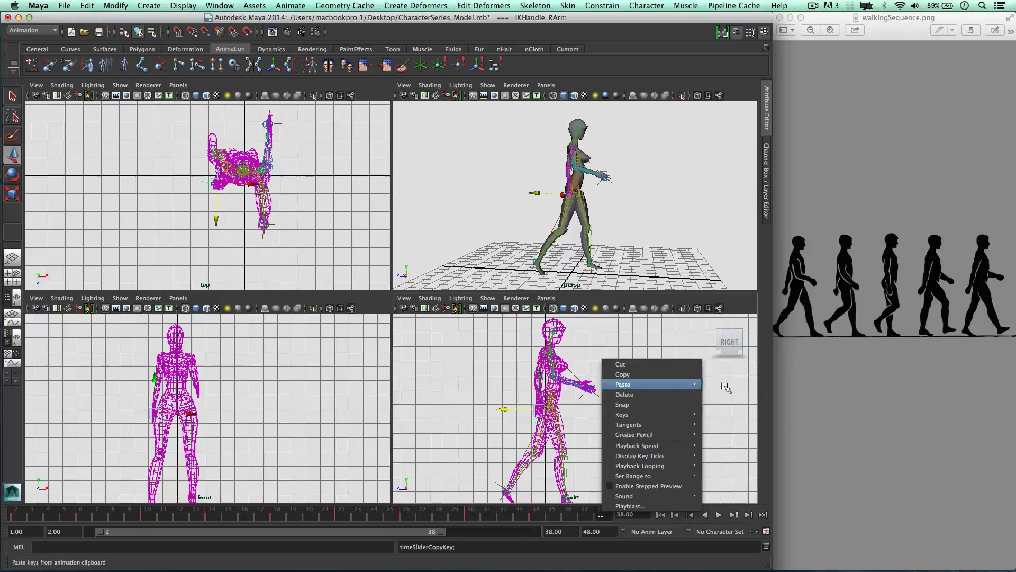
pyautogui.click(646, 384)
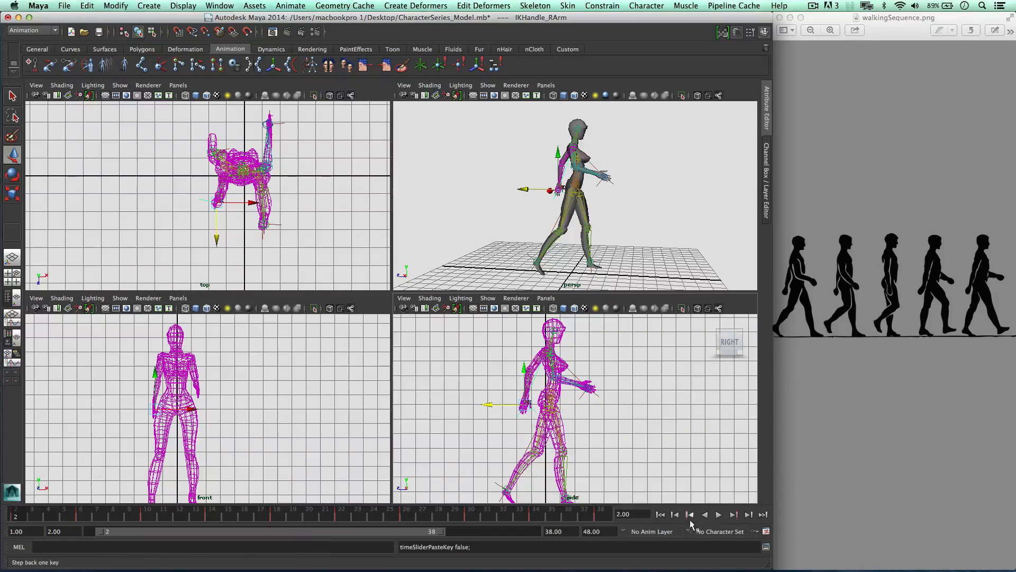
# Step: Play the walk cycle repeatedly and examine the looping arm swing from angled and straight-on perspective views
pyautogui.click(719, 514)
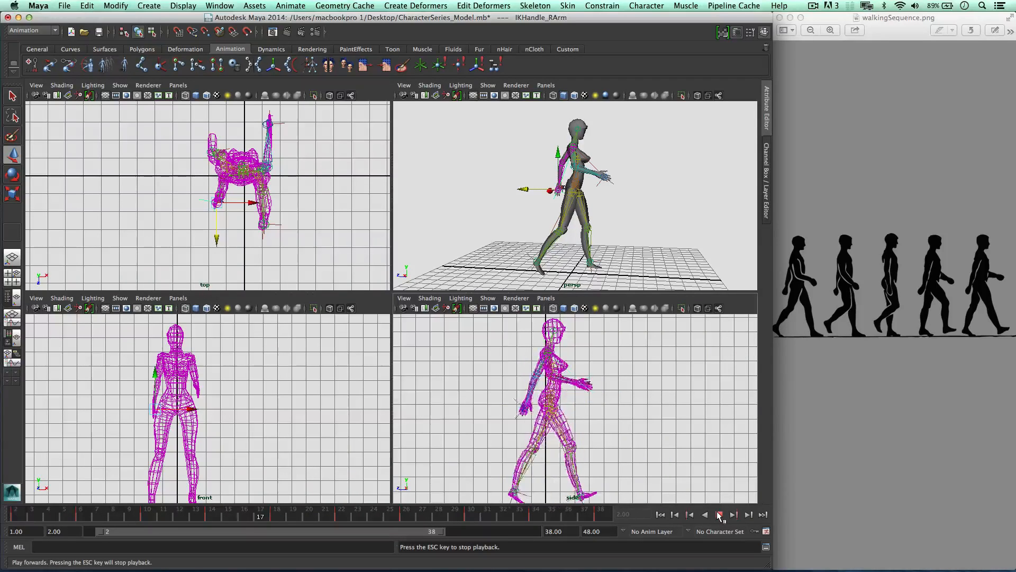
pyautogui.click(622, 193)
pyautogui.keyDown('alt'); pyautogui.moveTo(623, 194); pyautogui.dragTo(638, 263); pyautogui.keyUp('alt')
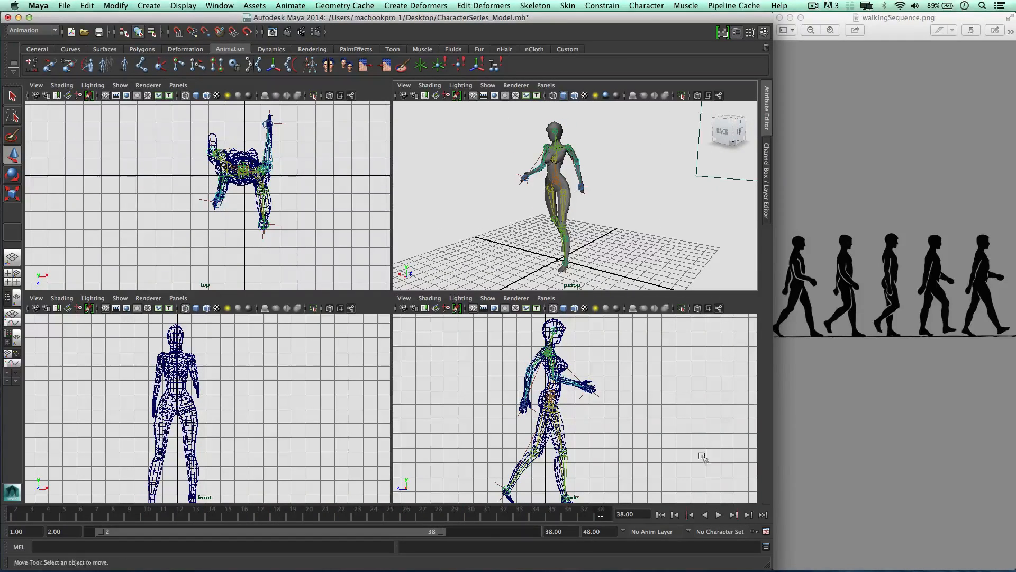
pyautogui.hotkey('alt', 'v')
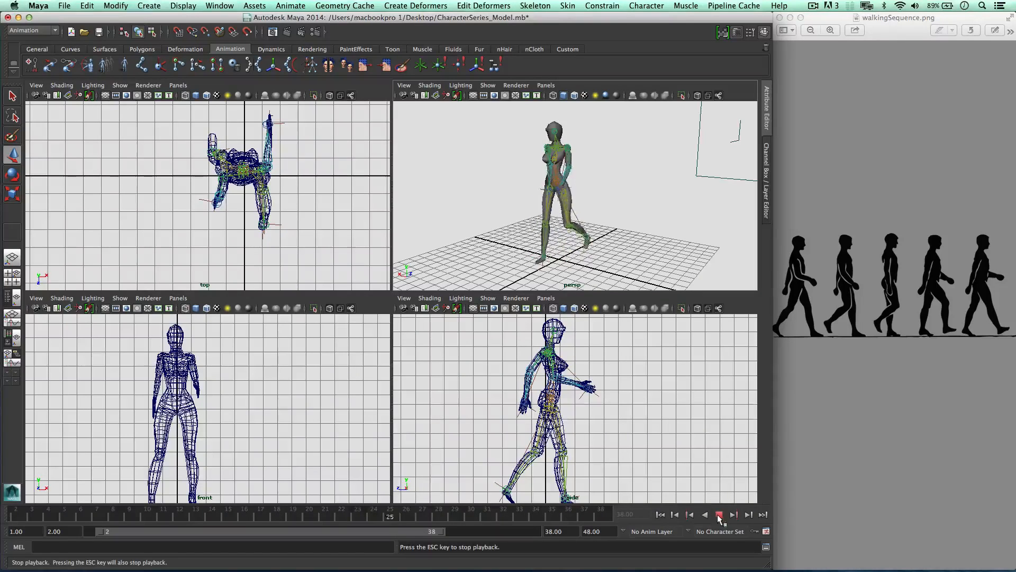
pyautogui.press('Escape')
pyautogui.hotkey('alt', 'v')
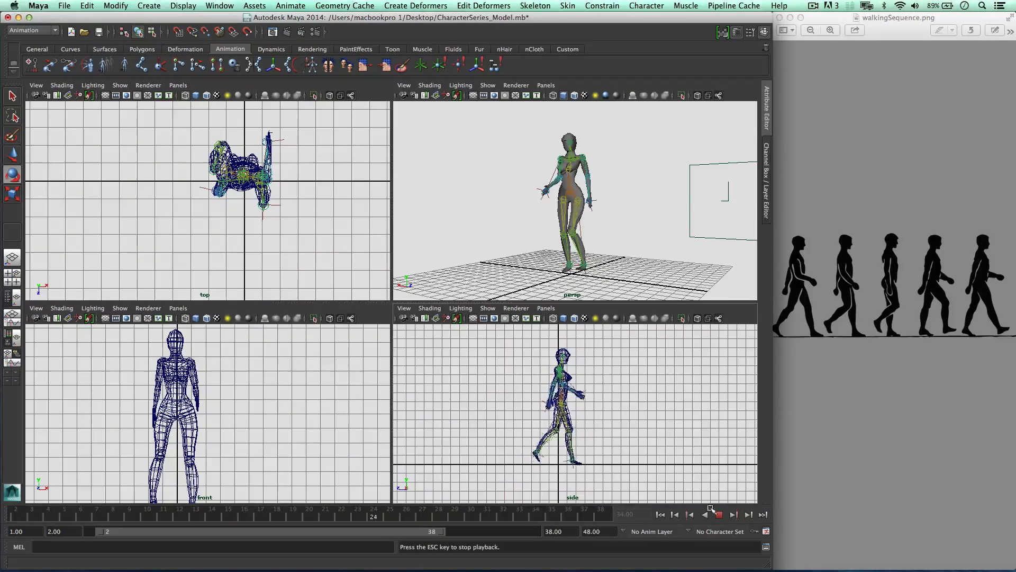
pyautogui.press('Escape')
pyautogui.keyDown('alt'); pyautogui.moveTo(635, 207); pyautogui.dragTo(523, 166); pyautogui.keyUp('alt')
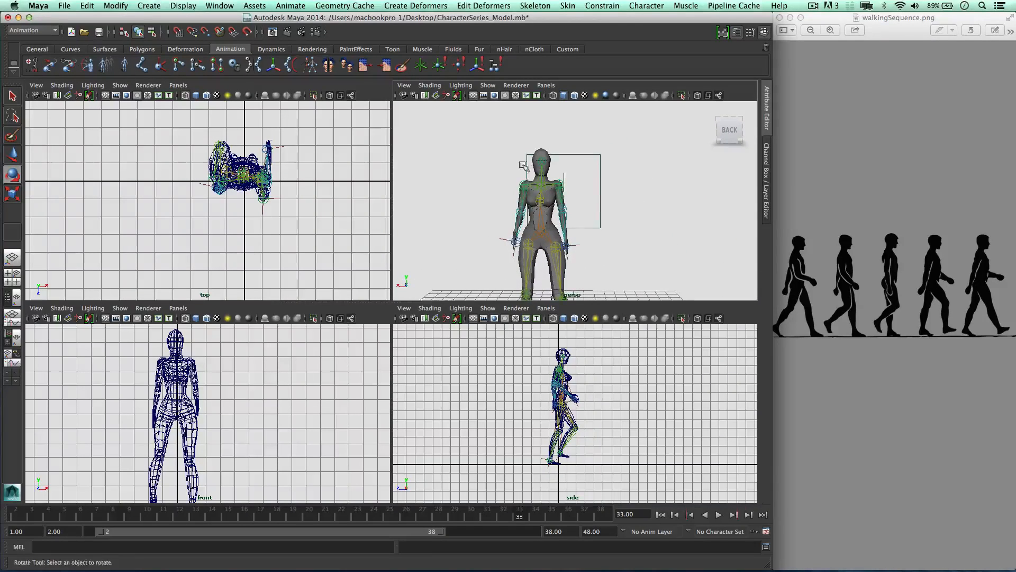
pyautogui.click(719, 515)
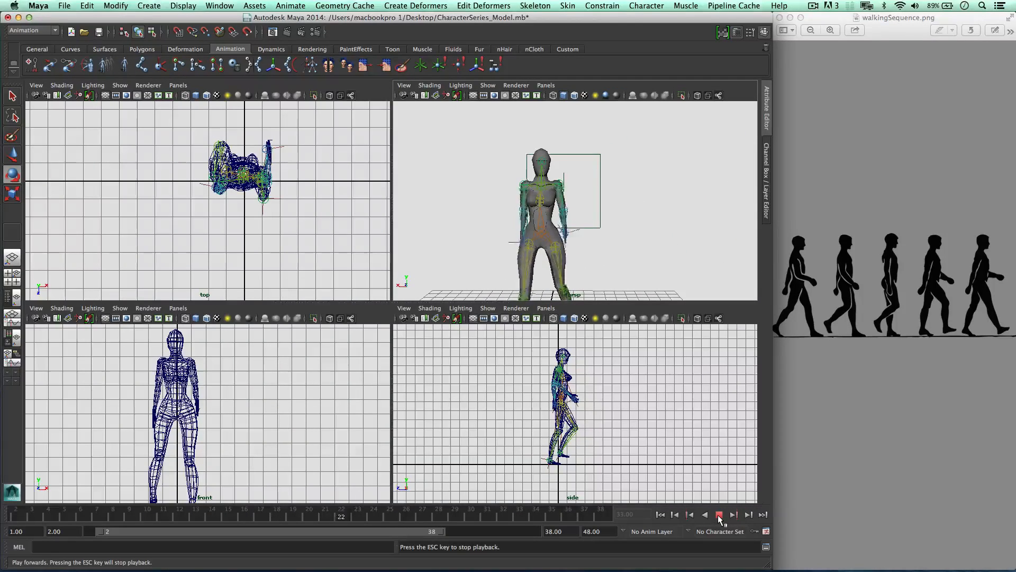
pyautogui.press('Escape')
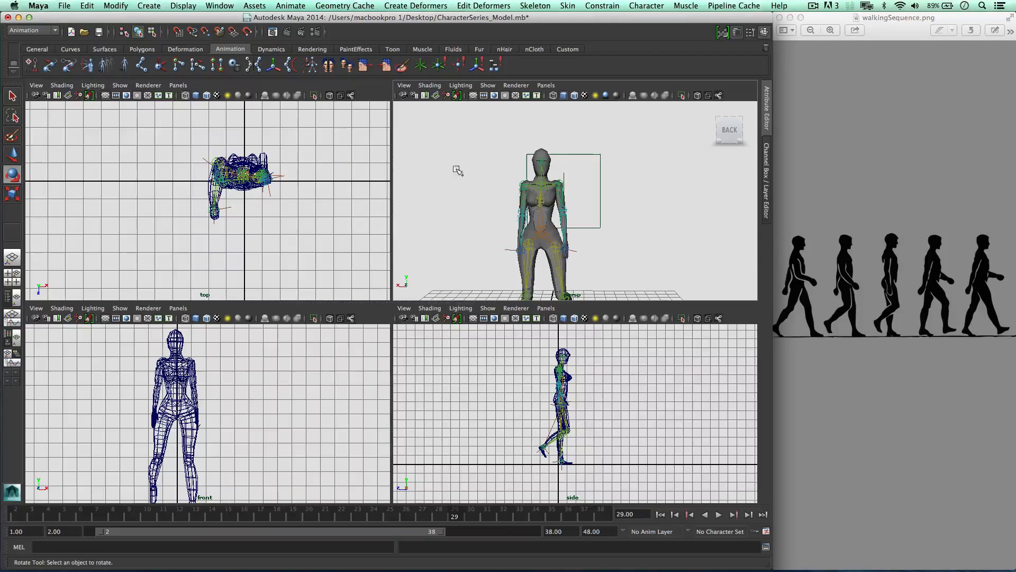
# Step: At frame 2, rotate the neck joint so the left shoulder twists forward with the leading arm, and key it
pyautogui.scroll(5, 445, 175)
pyautogui.keyDown('alt'); pyautogui.moveTo(445, 175); pyautogui.dragTo(530, 183); pyautogui.keyUp('alt')
pyautogui.scroll(-4, 576, 182)
pyautogui.scroll(2, 536, 192)
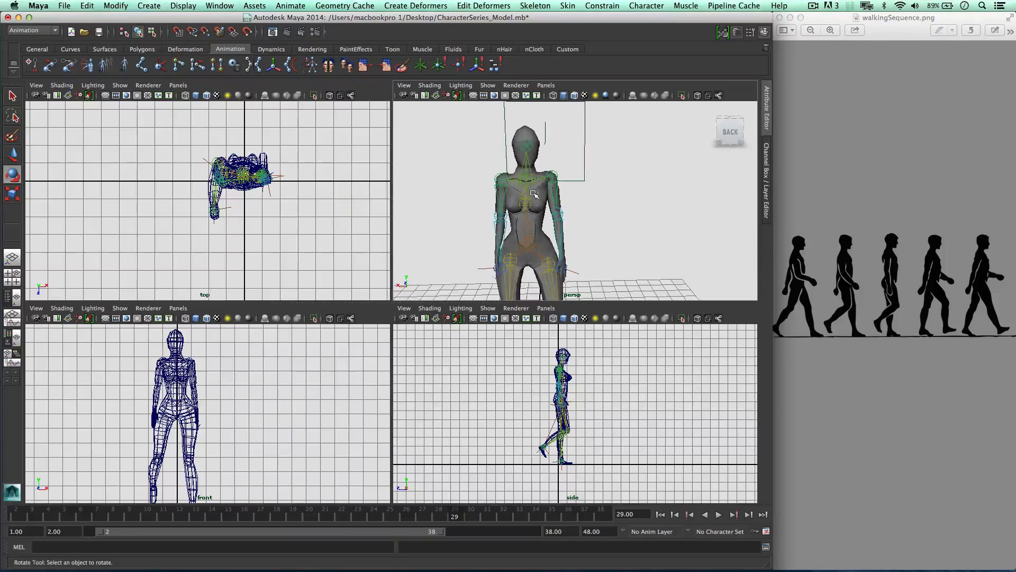
pyautogui.click(528, 183)
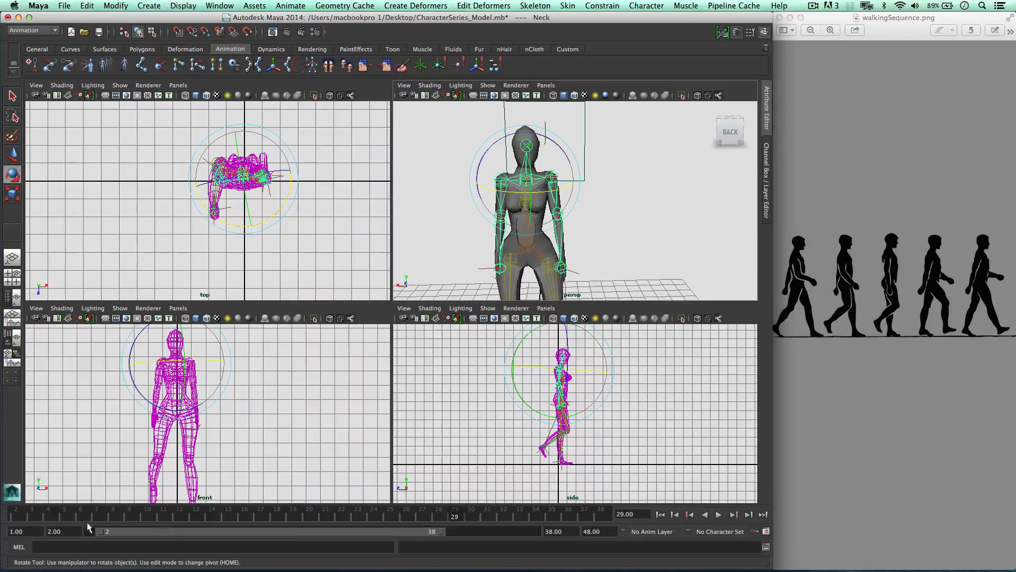
pyautogui.moveTo(102, 529); pyautogui.dragTo(79, 529)
pyautogui.click(17, 515)
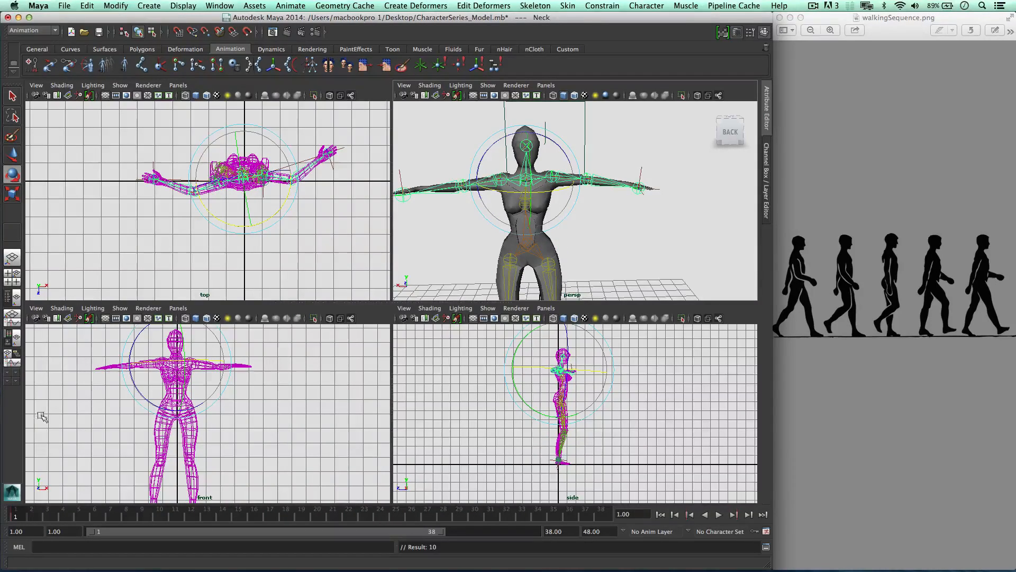
pyautogui.click(31, 513)
pyautogui.moveTo(91, 528); pyautogui.dragTo(100, 529)
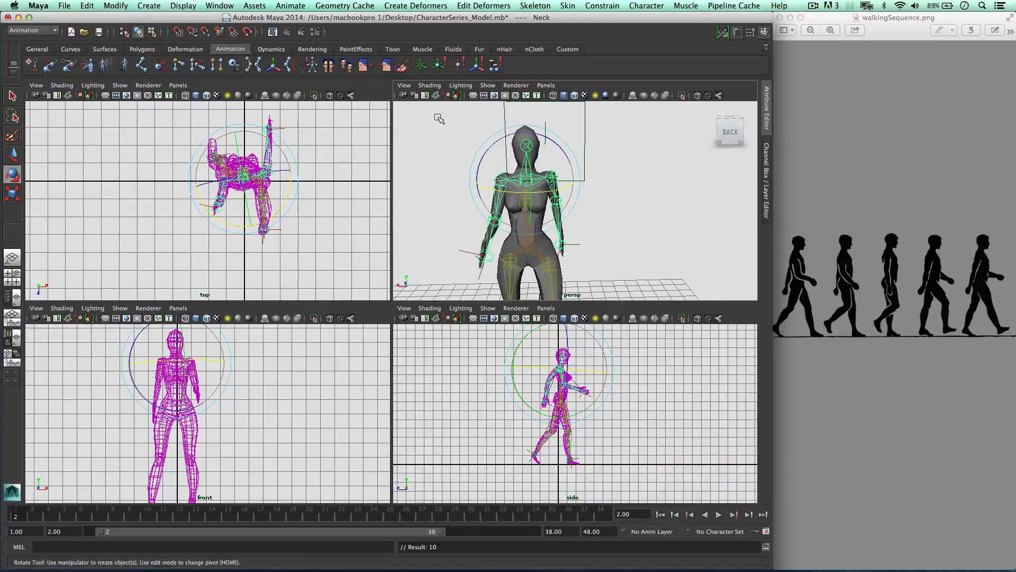
pyautogui.keyDown('alt'); pyautogui.moveTo(551, 222); pyautogui.dragTo(562, 188); pyautogui.keyUp('alt')
pyautogui.click(31, 64)
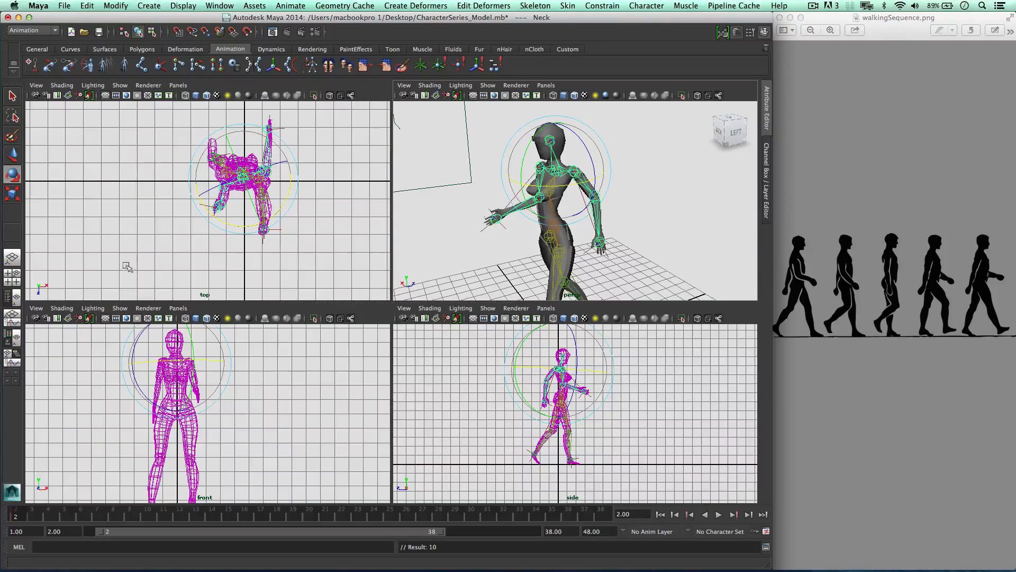
# Step: At frame 18, rotate the neck joint the opposite way so the other shoulder twists forward with its leading arm, and key it
pyautogui.hotkey('alt', 'v')
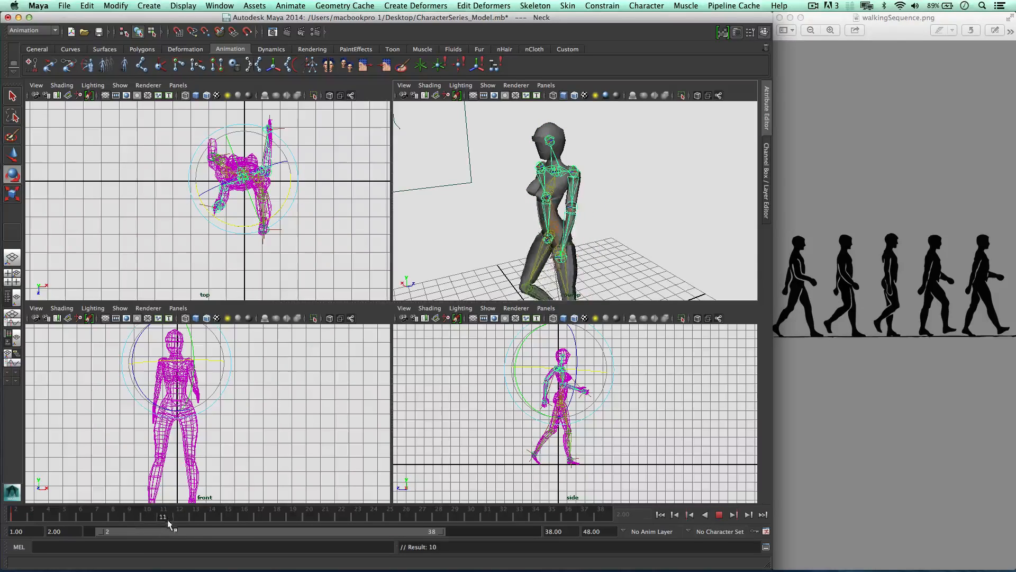
pyautogui.hotkey('alt', 'v')
pyautogui.keyDown('alt'); pyautogui.moveTo(593, 202); pyautogui.dragTo(510, 206); pyautogui.keyUp('alt')
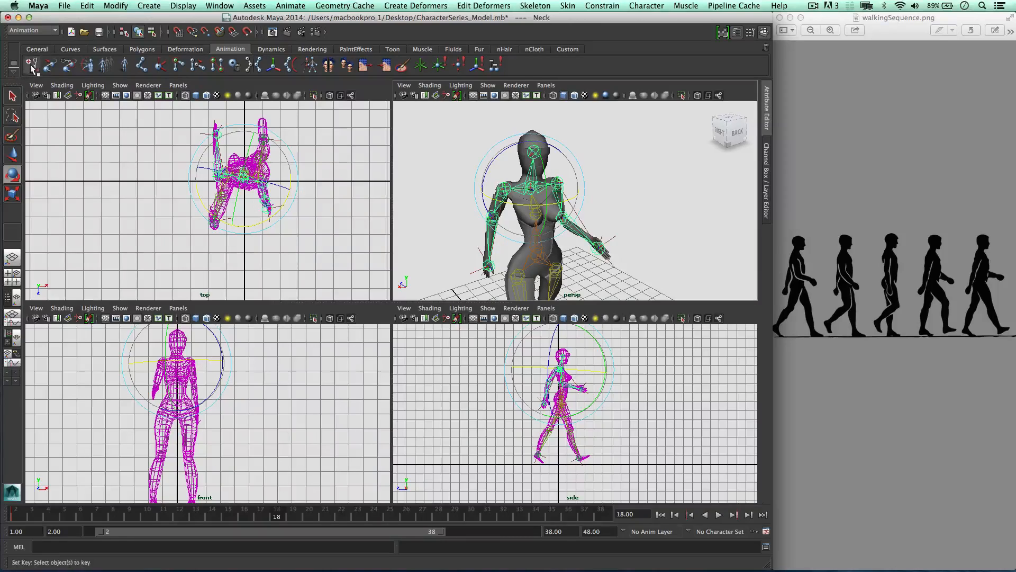
pyautogui.click(31, 66)
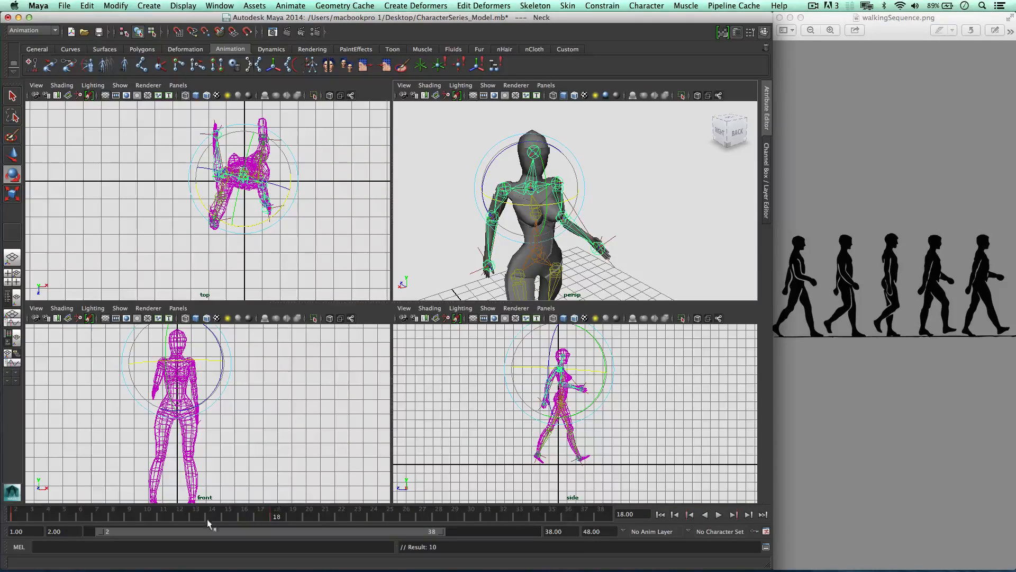
# Step: Copy the neck joint's key from frame 2 and paste it at frame 38
pyautogui.click(28, 511)
pyautogui.rightClick(22, 511)
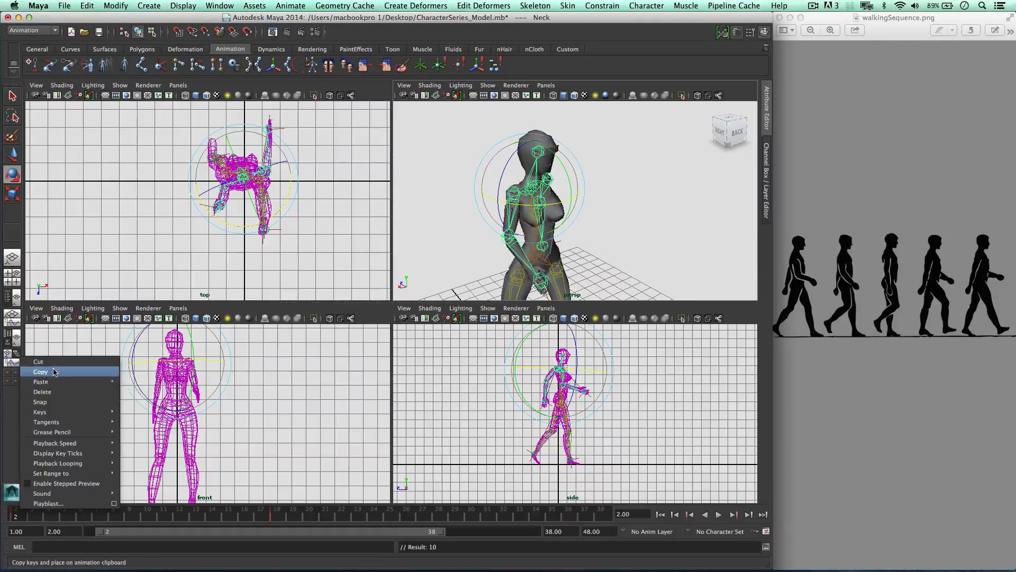
pyautogui.click(42, 392)
pyautogui.click(601, 513)
pyautogui.rightClick(600, 512)
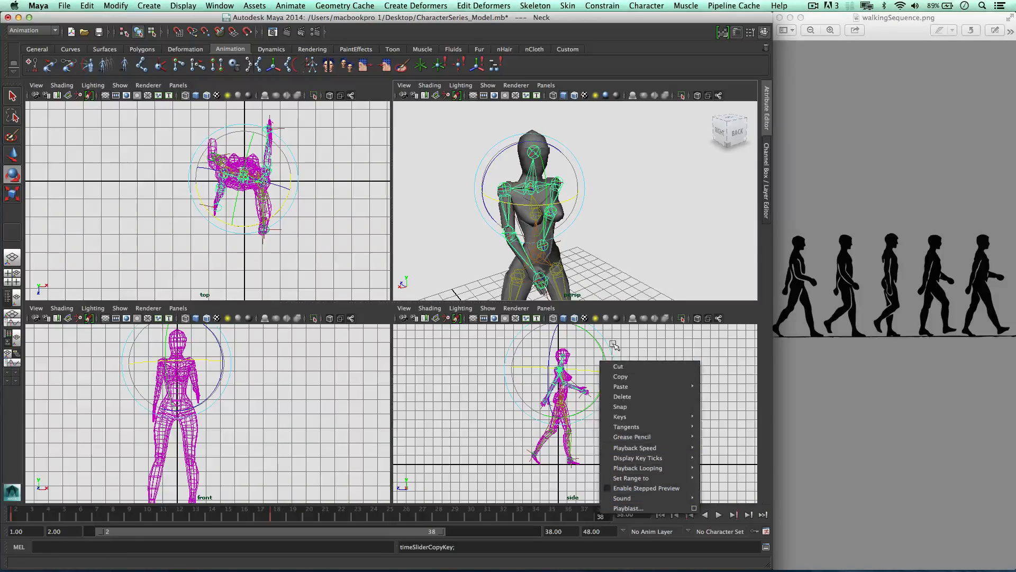
pyautogui.moveTo(636, 386)
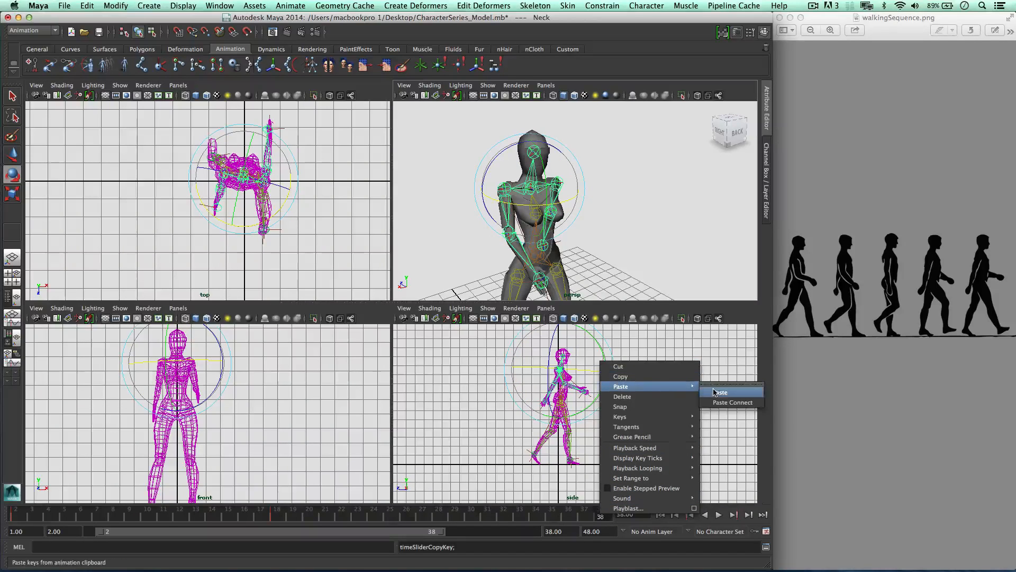
pyautogui.click(716, 393)
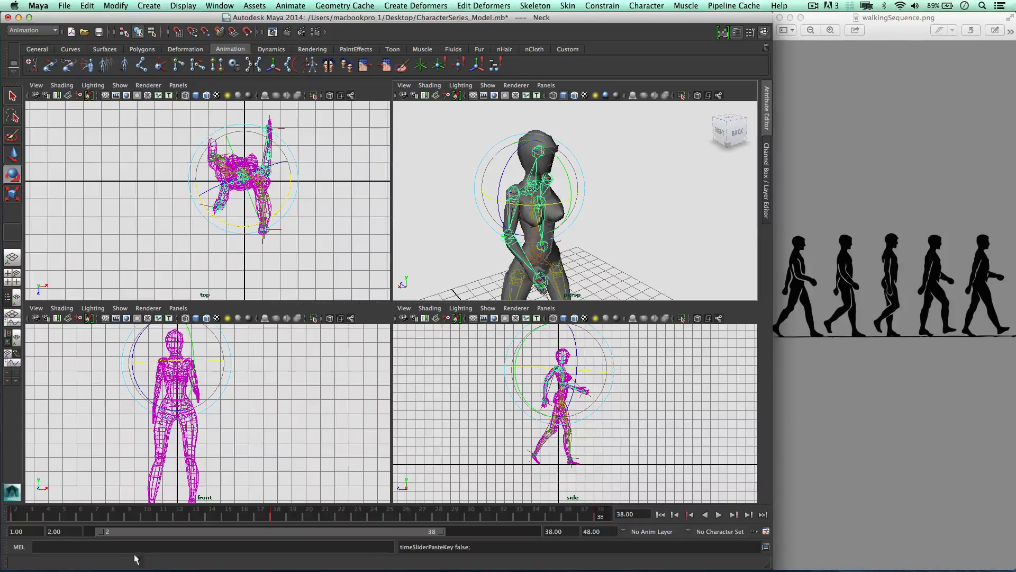
# Step: Play the walk cycle in the perspective view and examine the shoulder twist and head direction from the front, near and far
pyautogui.keyDown('alt'); pyautogui.moveTo(644, 241); pyautogui.dragTo(600, 236); pyautogui.keyUp('alt')
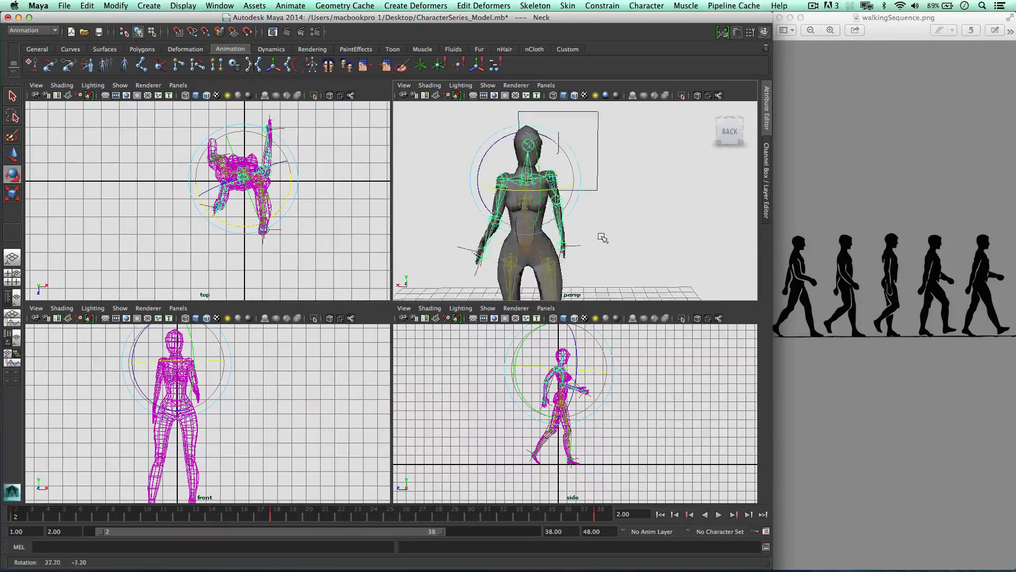
pyautogui.scroll(-5, 587, 236)
pyautogui.click(715, 514)
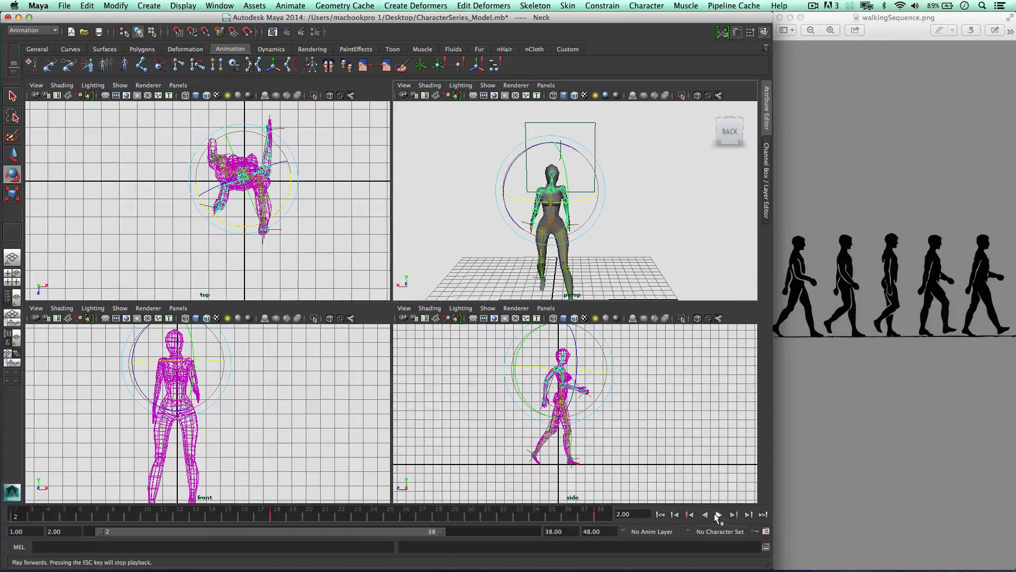
pyautogui.scroll(8, 588, 237)
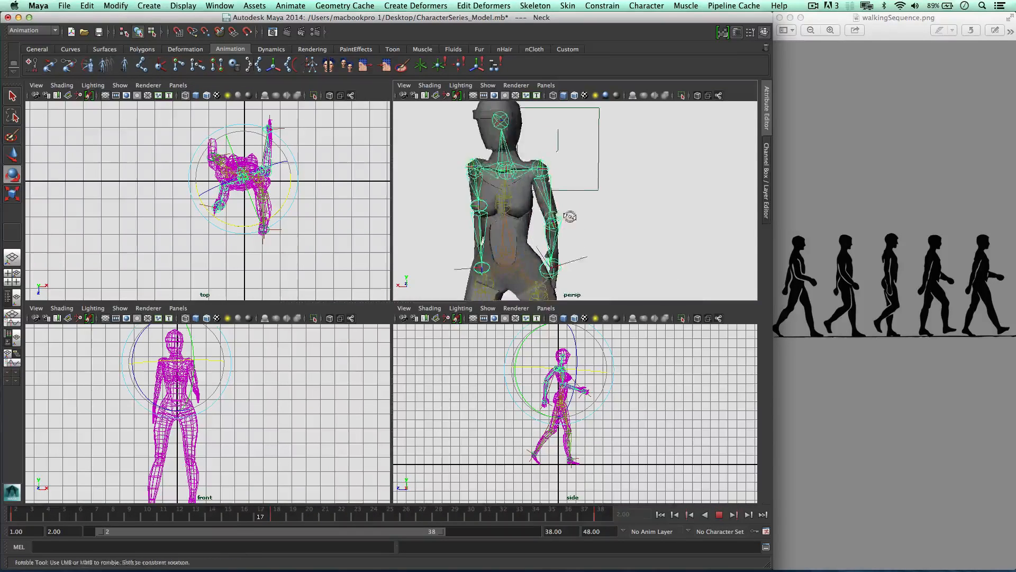
pyautogui.keyDown('alt'); pyautogui.moveTo(570, 215); pyautogui.dragTo(564, 191); pyautogui.keyUp('alt')
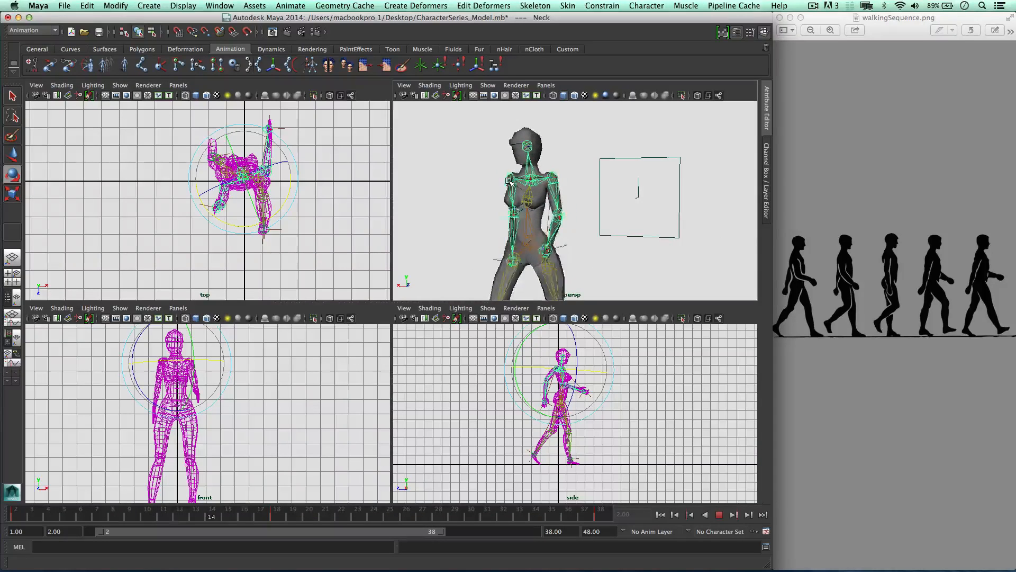
pyautogui.click(719, 514)
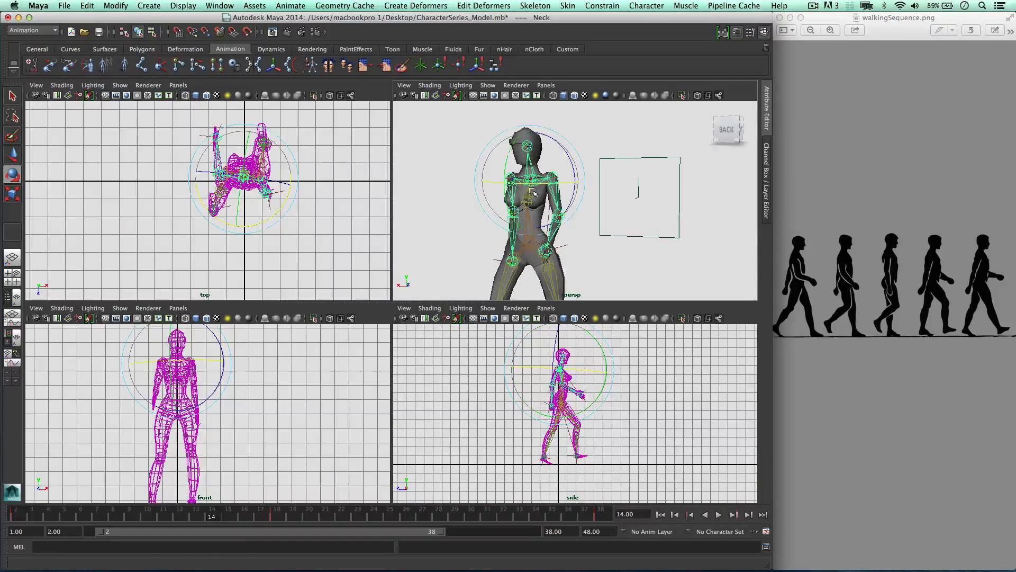
# Step: Select the head joint and key its rest pose at frame 1, then restore the playback range to frames 2 through 38
pyautogui.click(421, 273)
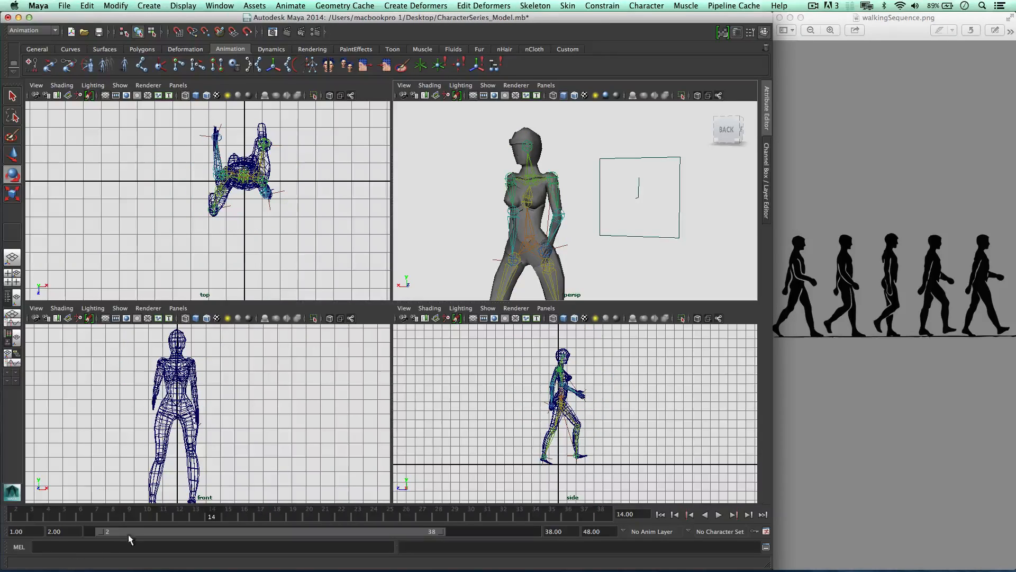
pyautogui.click(21, 512)
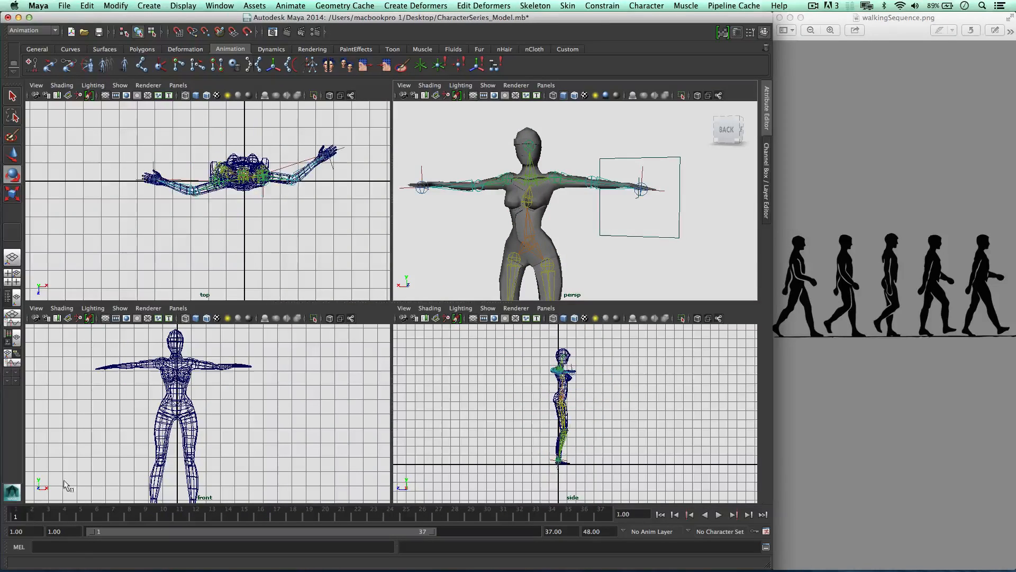
pyautogui.click(528, 144)
pyautogui.press('w')
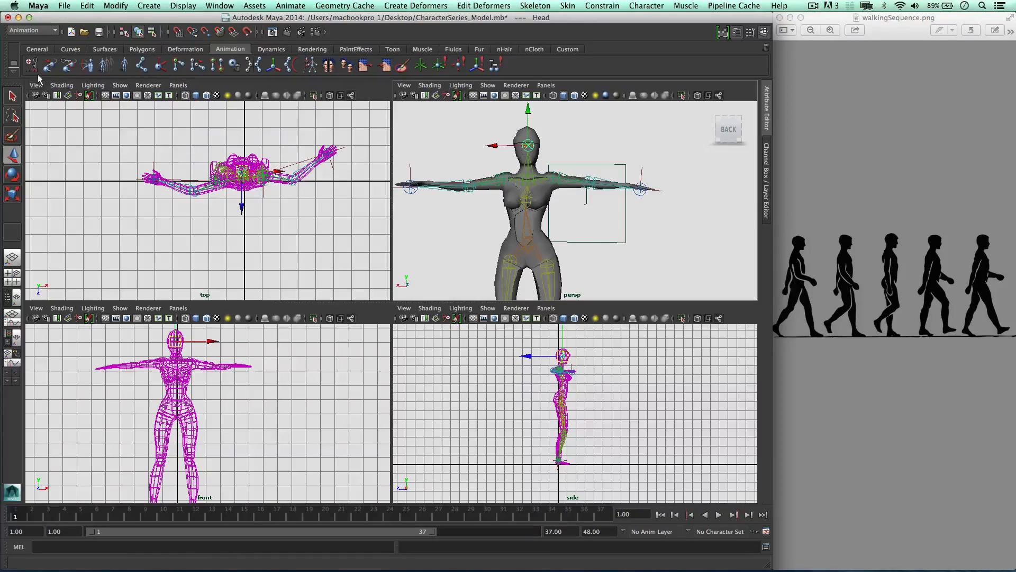
pyautogui.click(32, 513)
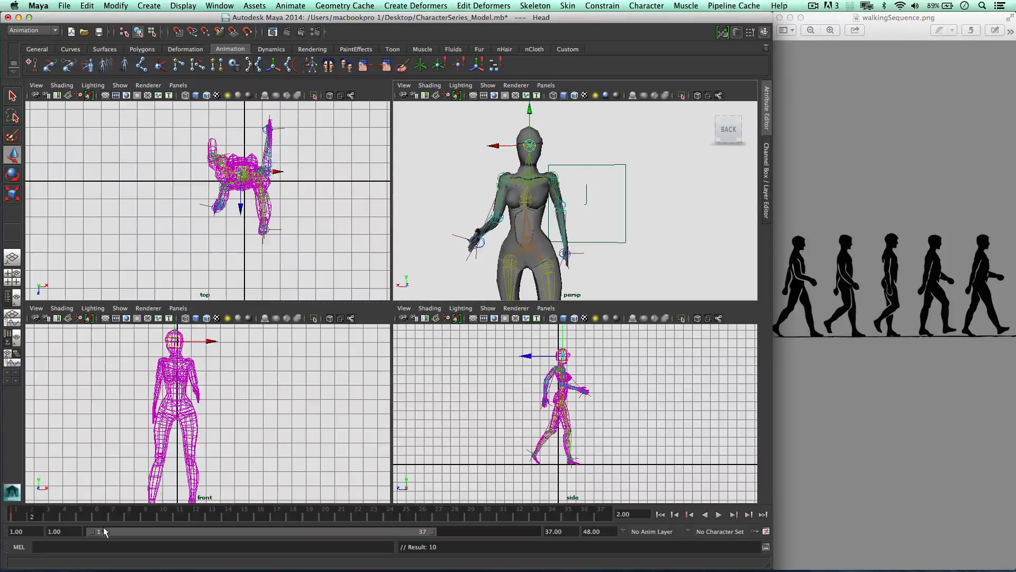
pyautogui.moveTo(91, 532); pyautogui.dragTo(94, 532)
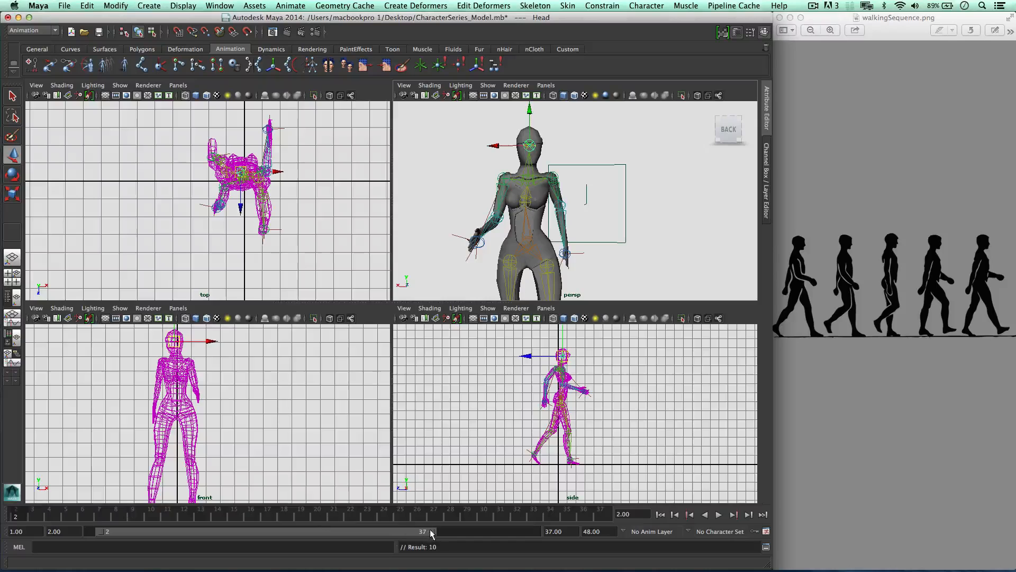
pyautogui.moveTo(434, 533); pyautogui.dragTo(439, 533)
# Step: At frame 2, rotate the head joint to counter the shoulder twist so the face points straight ahead, and key it
pyautogui.press('e')
pyautogui.keyDown('alt'); pyautogui.moveTo(559, 155); pyautogui.dragTo(559, 174); pyautogui.keyUp('alt')
pyautogui.scroll(3, 557, 173)
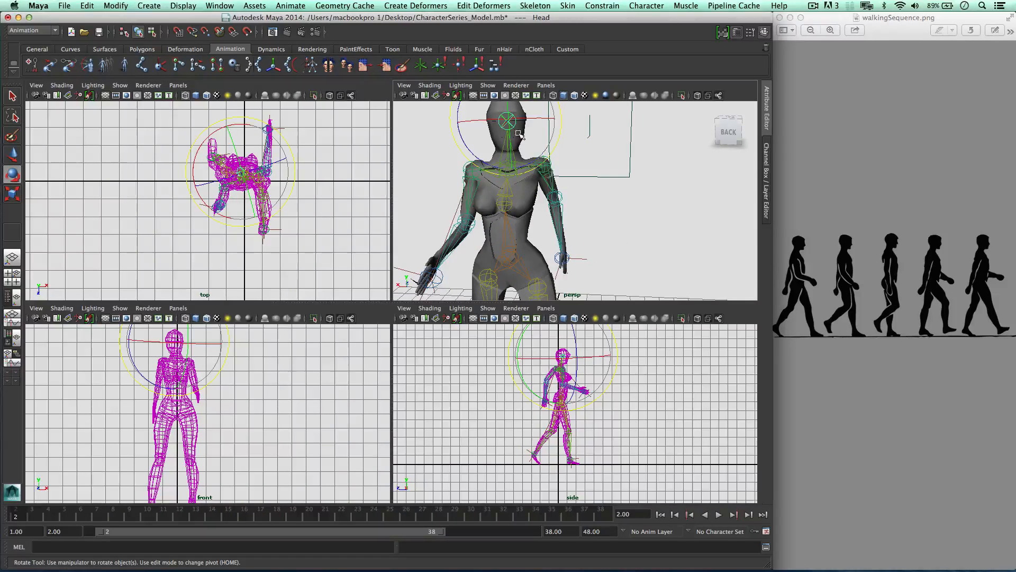
pyautogui.click(511, 120)
pyautogui.moveTo(511, 119); pyautogui.dragTo(512, 171)
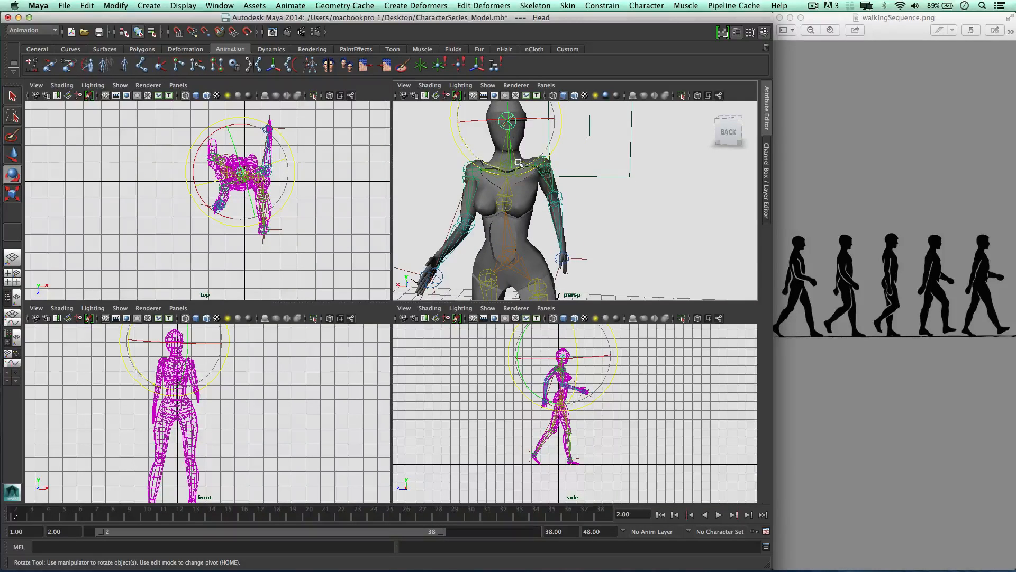
pyautogui.keyDown('alt'); pyautogui.moveTo(492, 165); pyautogui.dragTo(512, 210, button='middle'); pyautogui.keyUp('alt')
pyautogui.click(506, 171)
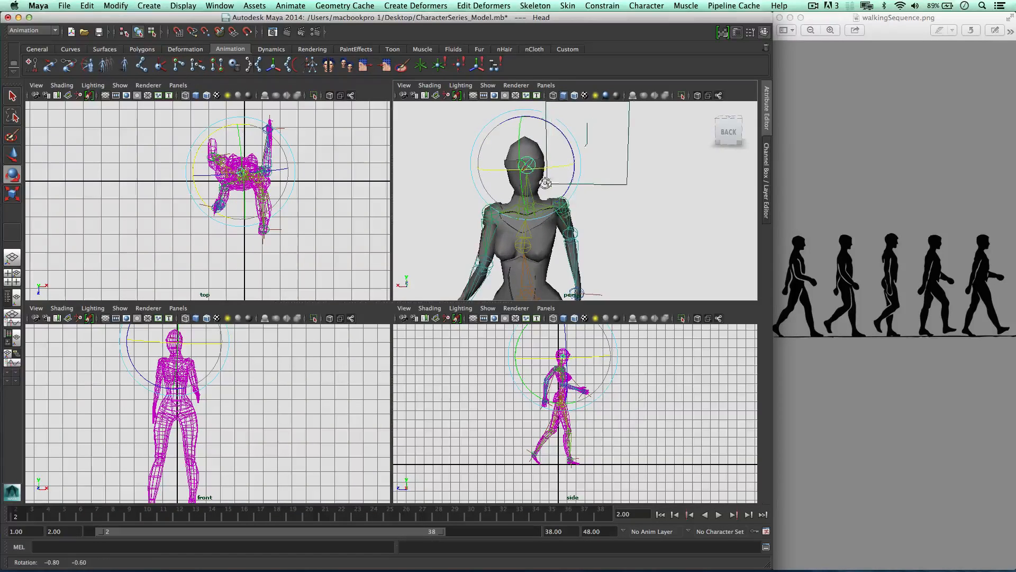
pyautogui.moveTo(506, 170)
pyautogui.keyDown('alt'); pyautogui.mouseDown()
pyautogui.moveTo(555, 181)
pyautogui.moveTo(513, 176)
pyautogui.moveTo(496, 162)
pyautogui.mouseUp(); pyautogui.keyUp('alt')
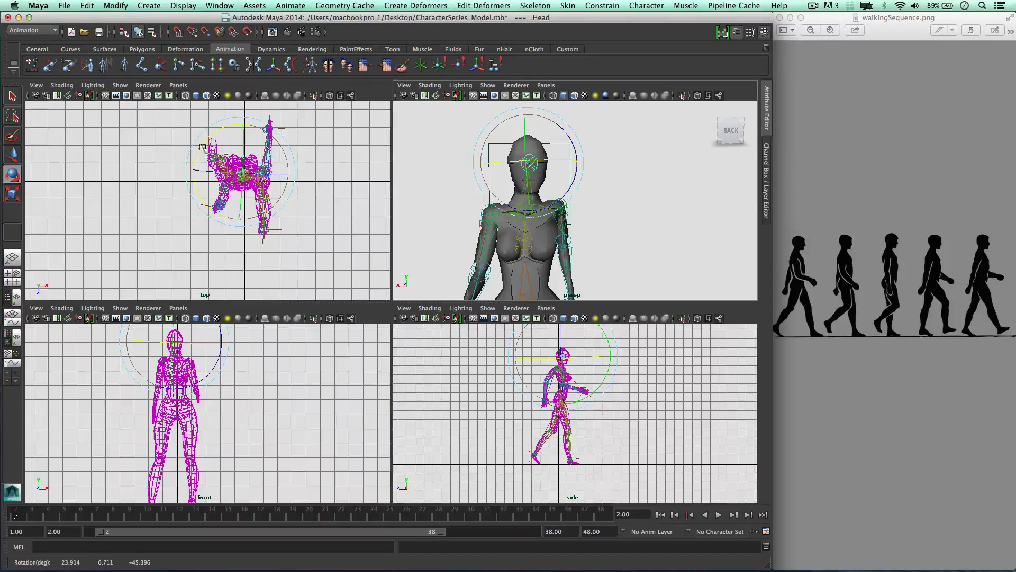
# Step: At frame 18, rotate the head joint back so the face points straight ahead, and key it
pyautogui.click(288, 511)
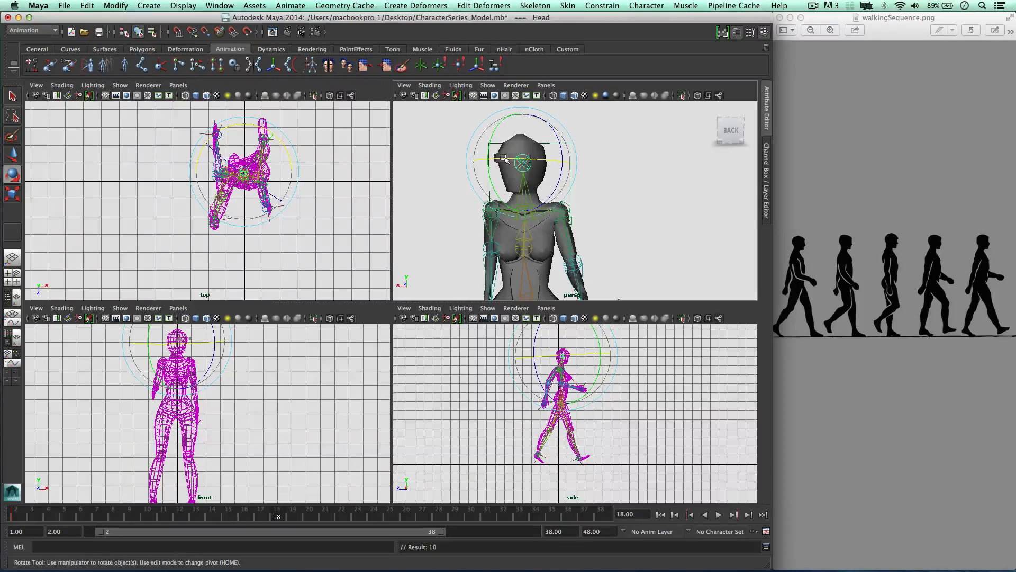
pyautogui.moveTo(504, 158); pyautogui.dragTo(521, 196)
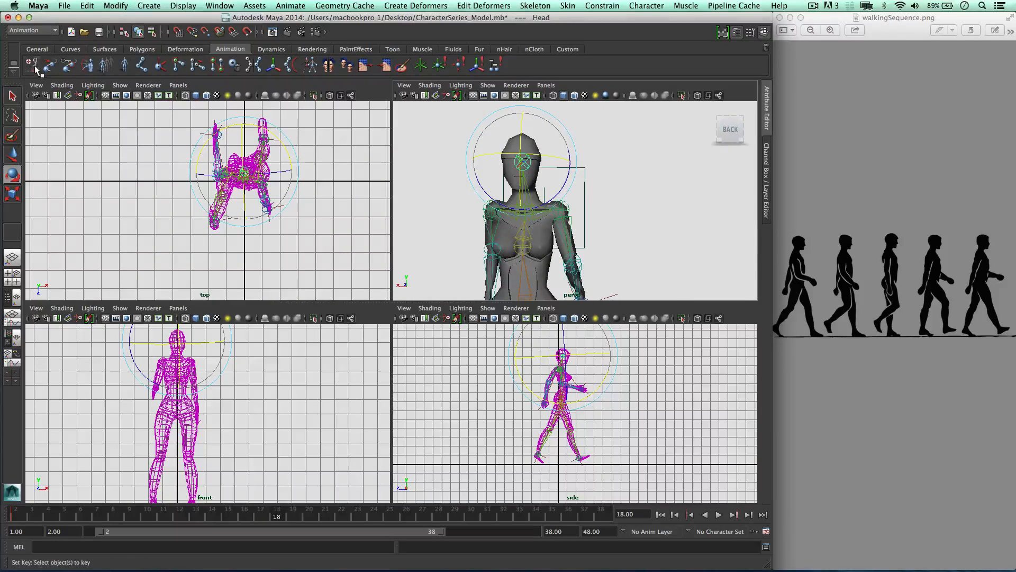
pyautogui.click(34, 66)
# Step: Copy the head joint's rotation key from frame 2 and paste it at frame 38
pyautogui.click(24, 515)
pyautogui.rightClick(23, 515)
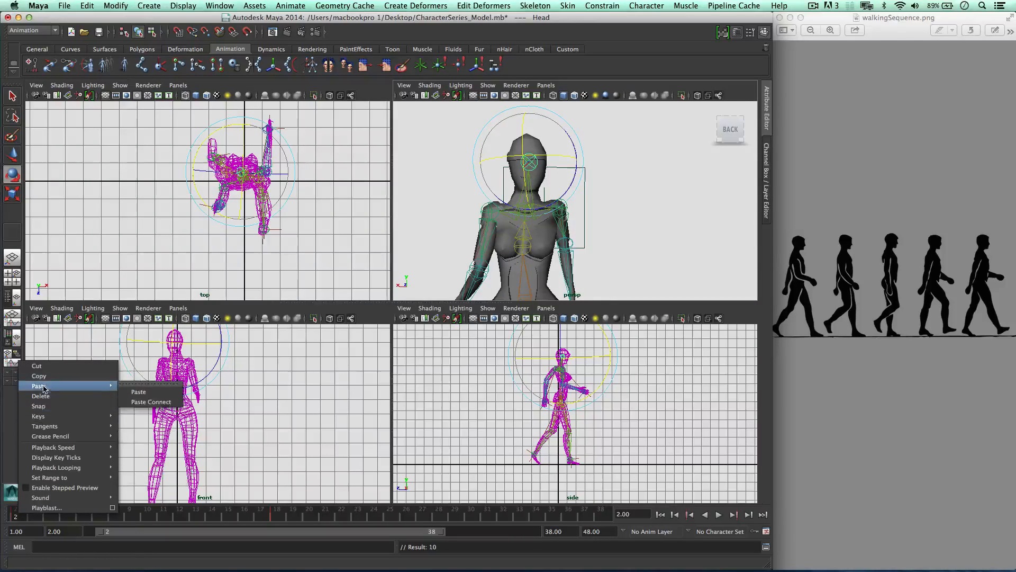
pyautogui.click(48, 379)
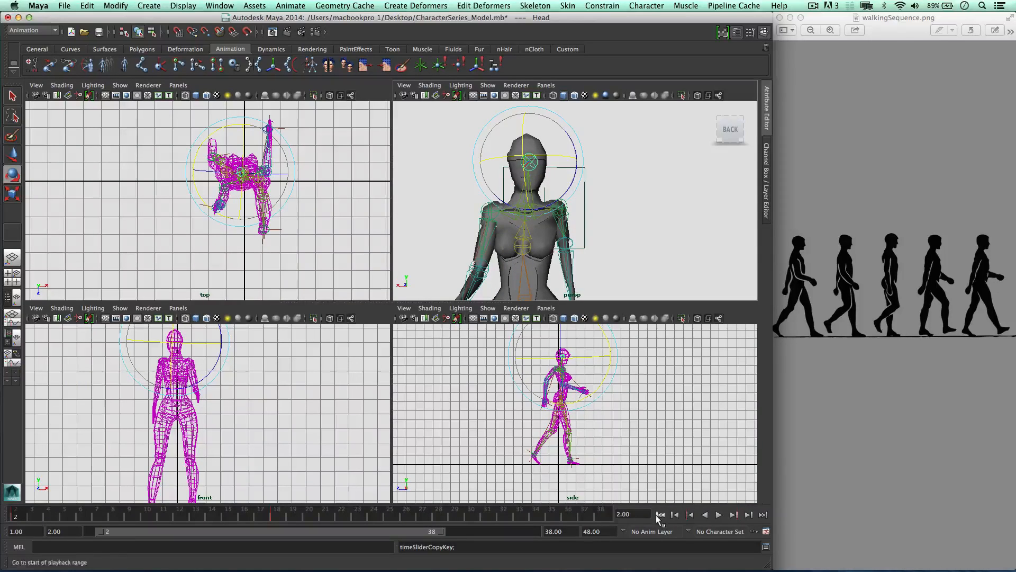
pyautogui.click(600, 515)
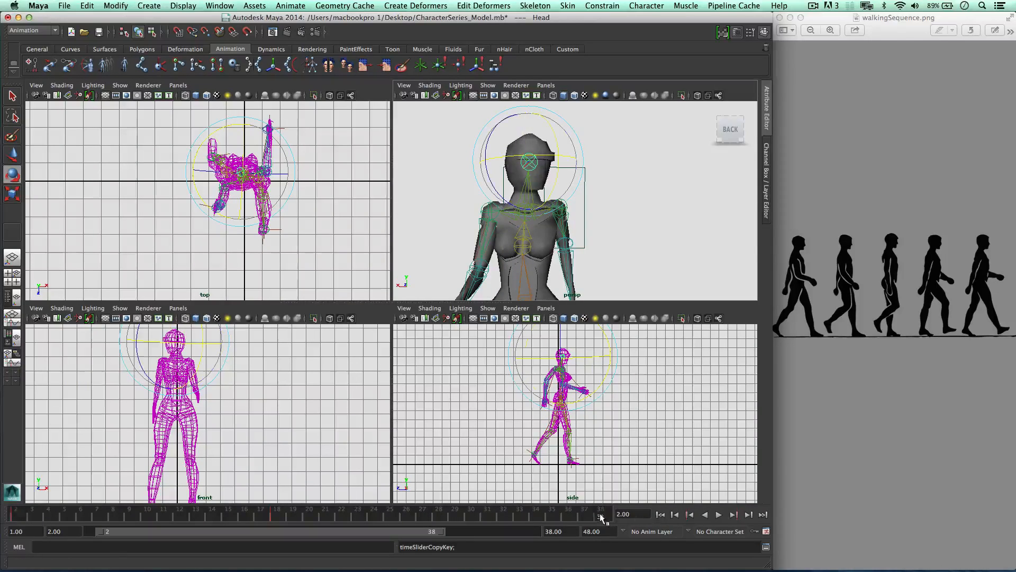
pyautogui.rightClick(602, 516)
pyautogui.moveTo(626, 387)
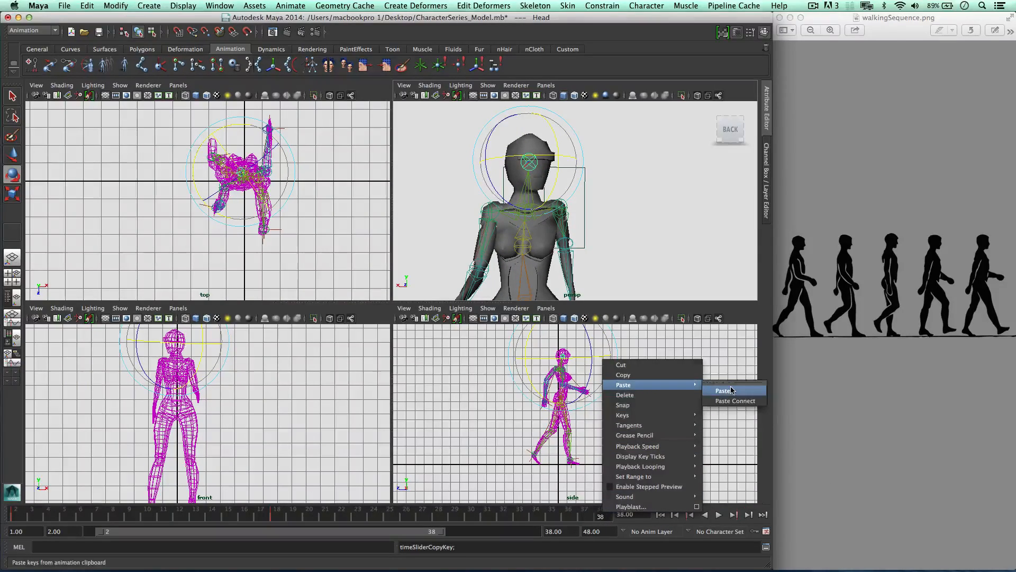
pyautogui.click(726, 390)
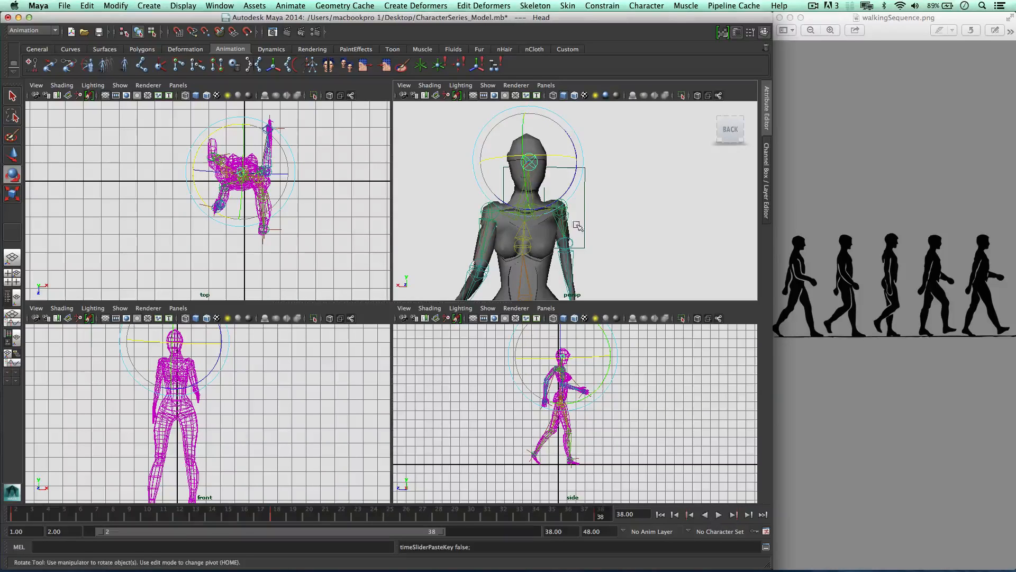
# Step: Maximize the perspective view with the whole character in frame and play the walk cycle to check the head motion
pyautogui.press('a')
pyautogui.press('space')
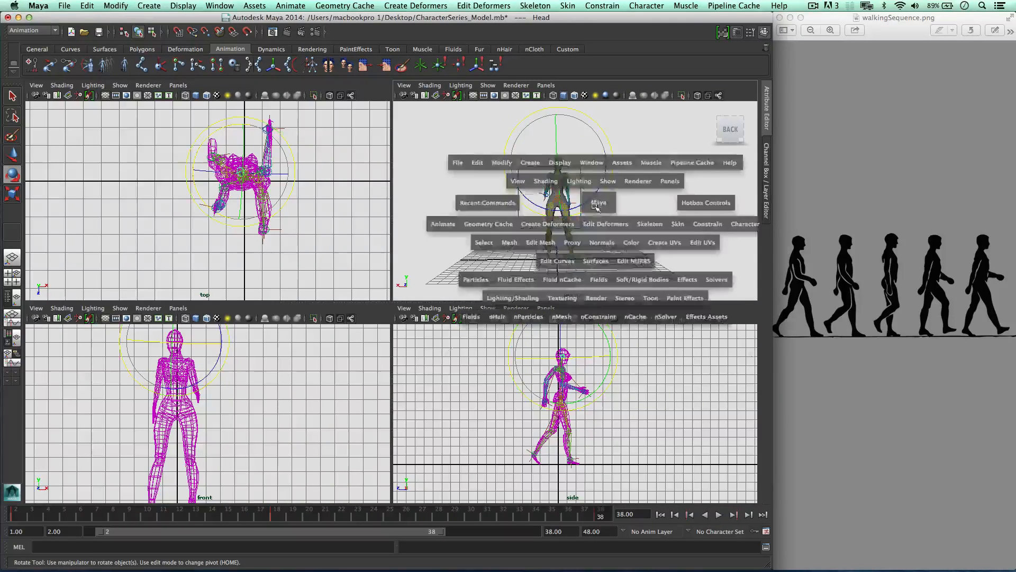
pyautogui.moveTo(528, 261)
pyautogui.keyDown('alt'); pyautogui.mouseDown()
pyautogui.moveTo(504, 248)
pyautogui.moveTo(525, 266)
pyautogui.mouseUp(); pyautogui.keyUp('alt')
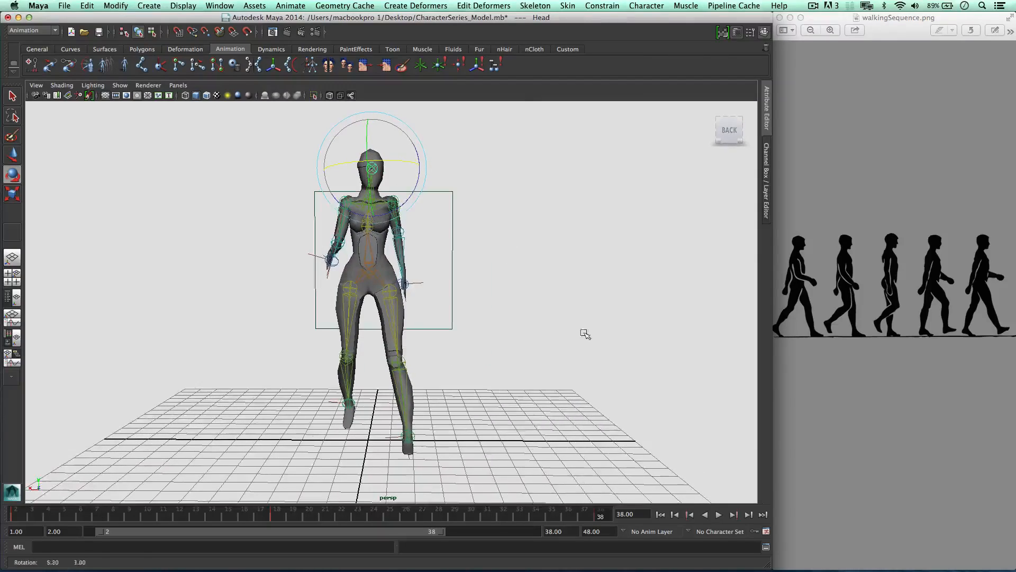
pyautogui.click(717, 515)
pyautogui.press('Escape')
# Step: At frame 2, move the head joint slightly sideways along its X axis and key it
pyautogui.press('w')
pyautogui.moveTo(336, 162); pyautogui.dragTo(334, 168)
pyautogui.moveTo(42, 515)
pyautogui.mouseDown()
pyautogui.moveTo(121, 513)
pyautogui.moveTo(26, 506)
pyautogui.mouseUp()
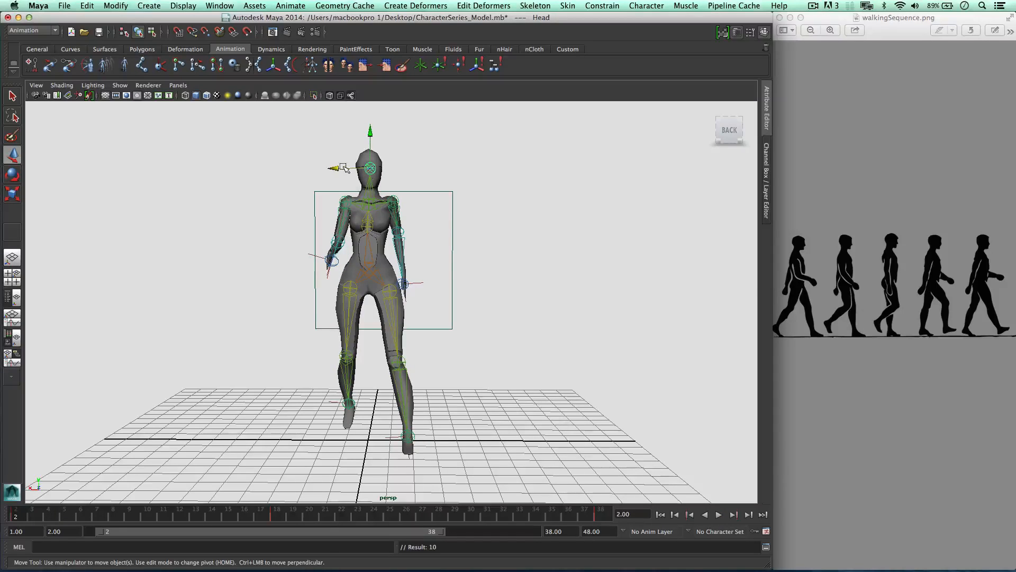
pyautogui.moveTo(344, 168); pyautogui.dragTo(342, 167)
# Step: Copy the shifted head joint's key from frame 2 to frame 38 and play the walk cycle
pyautogui.rightClick(16, 514)
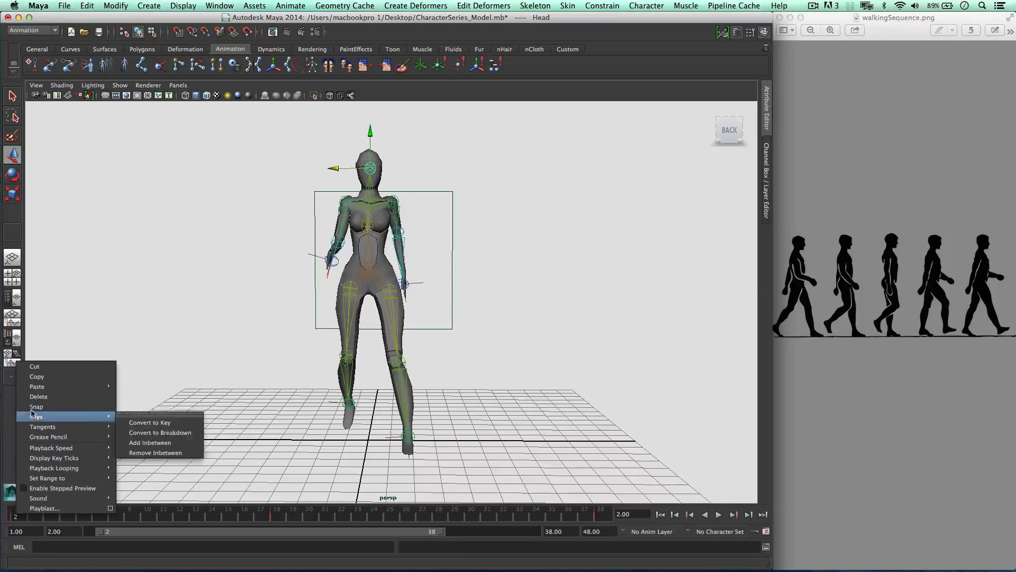
pyautogui.click(38, 377)
pyautogui.click(600, 513)
pyautogui.rightClick(600, 512)
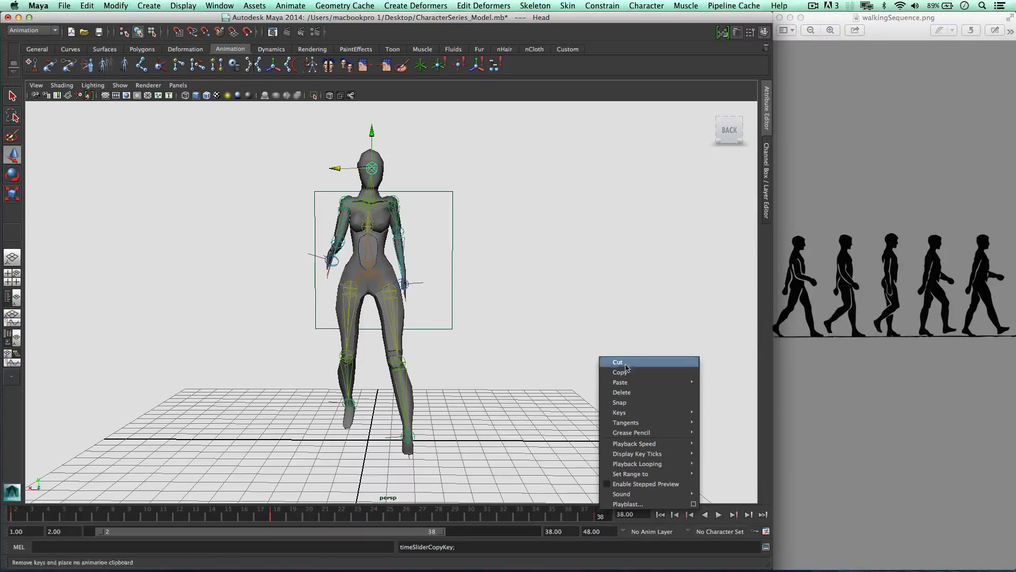
pyautogui.click(727, 386)
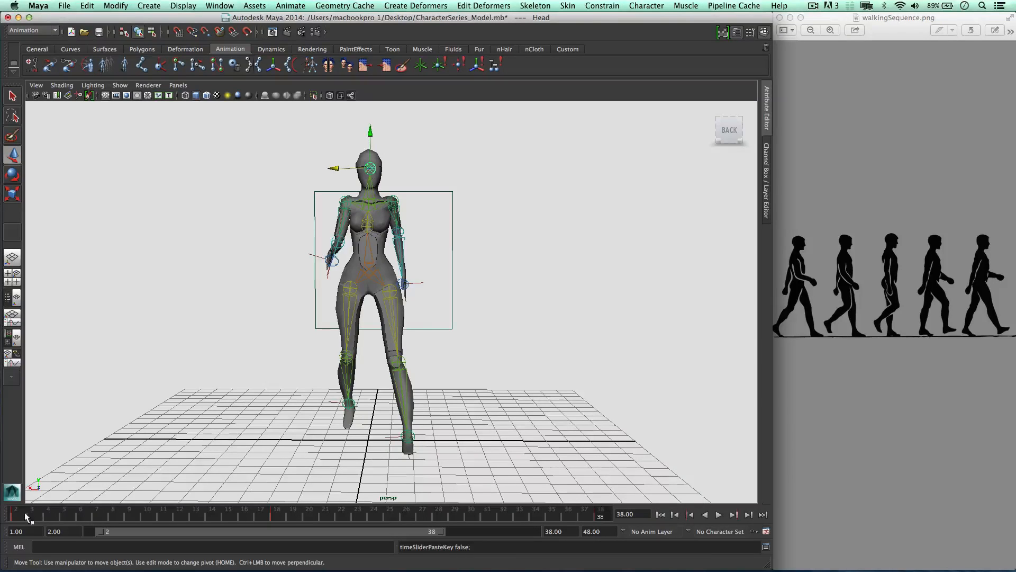
pyautogui.hotkey('alt', 'v')
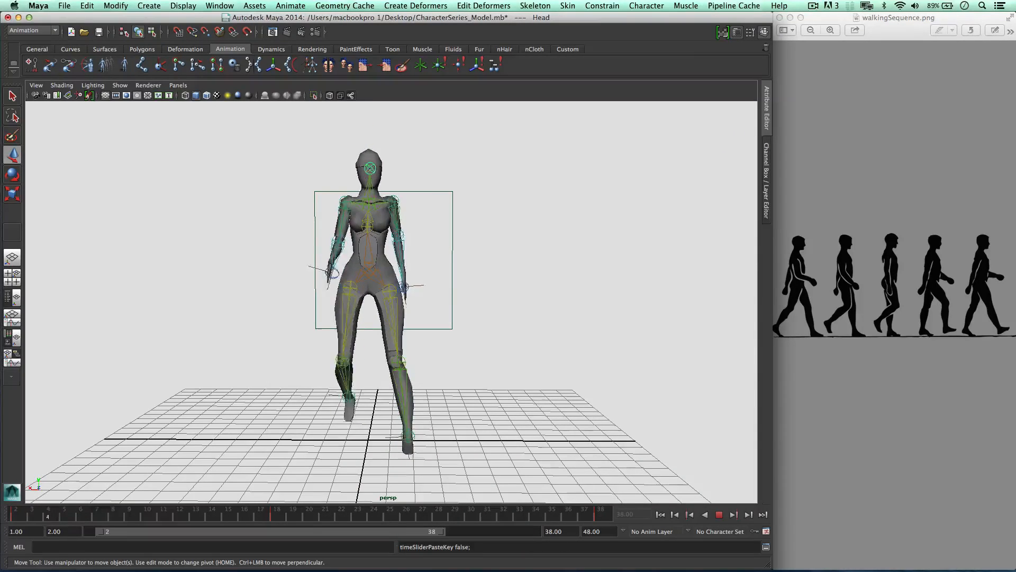
# Step: Stop the playback and examine the frame 2 stride pose from the back and side against the walking reference
pyautogui.hotkey('alt', 'v')
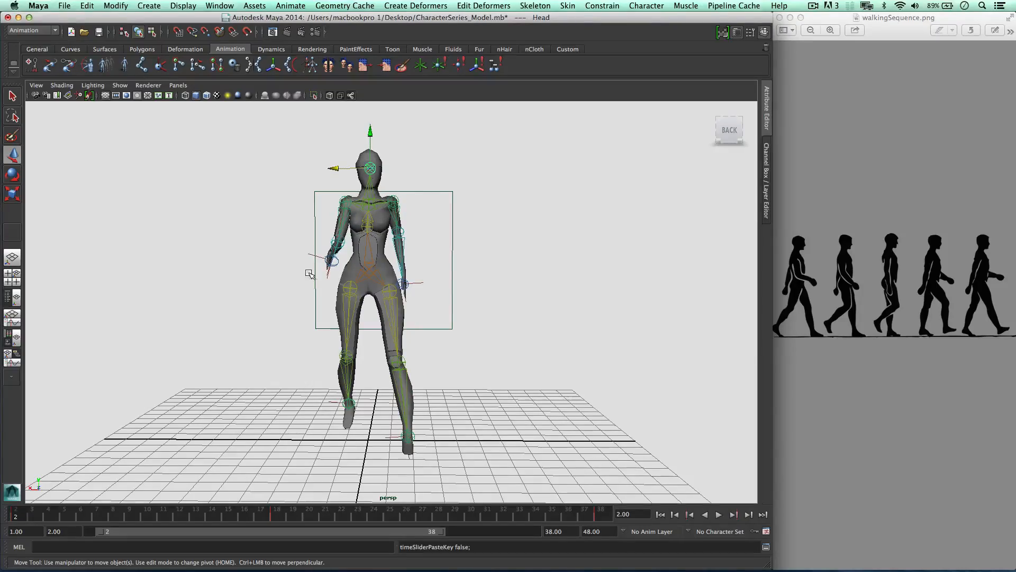
pyautogui.click(246, 201)
pyautogui.keyDown('alt'); pyautogui.moveTo(246, 201); pyautogui.dragTo(690, 233); pyautogui.keyUp('alt')
pyautogui.click(283, 221)
pyautogui.click(466, 252)
pyautogui.click(866, 174)
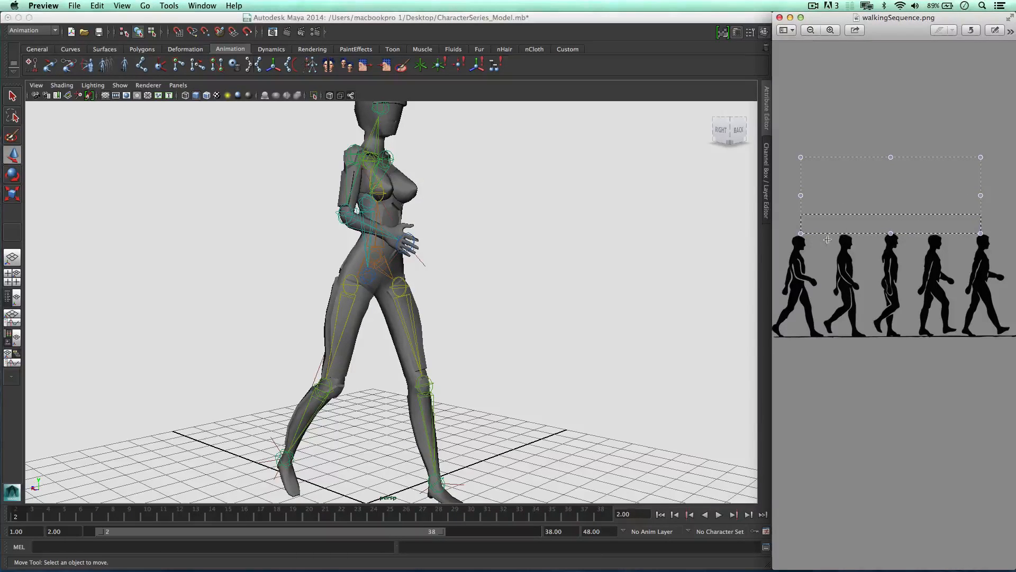
pyautogui.click(547, 248)
pyautogui.keyDown('alt'); pyautogui.moveTo(545, 245); pyautogui.dragTo(444, 252); pyautogui.keyUp('alt')
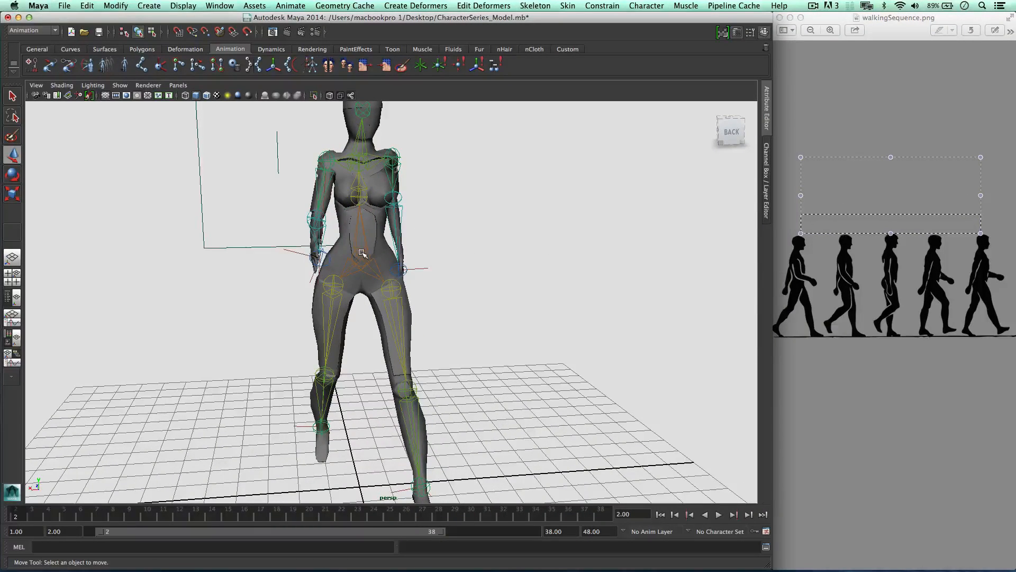
# Step: Extend the playback range to start at frame 1 and key the UpperBody joint at that frame
pyautogui.click(362, 212)
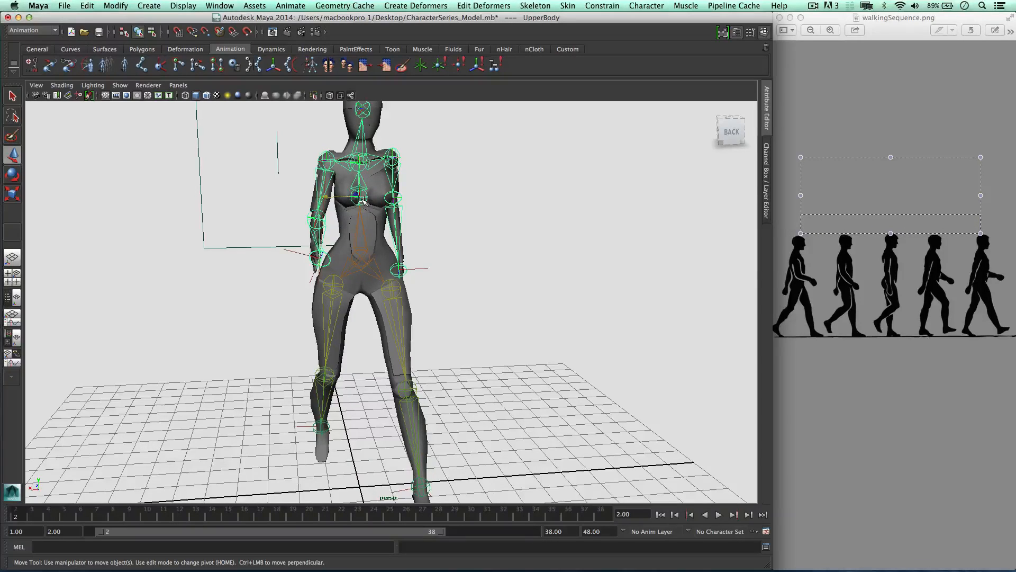
pyautogui.keyDown('alt'); pyautogui.moveTo(377, 202); pyautogui.dragTo(292, 287); pyautogui.keyUp('alt')
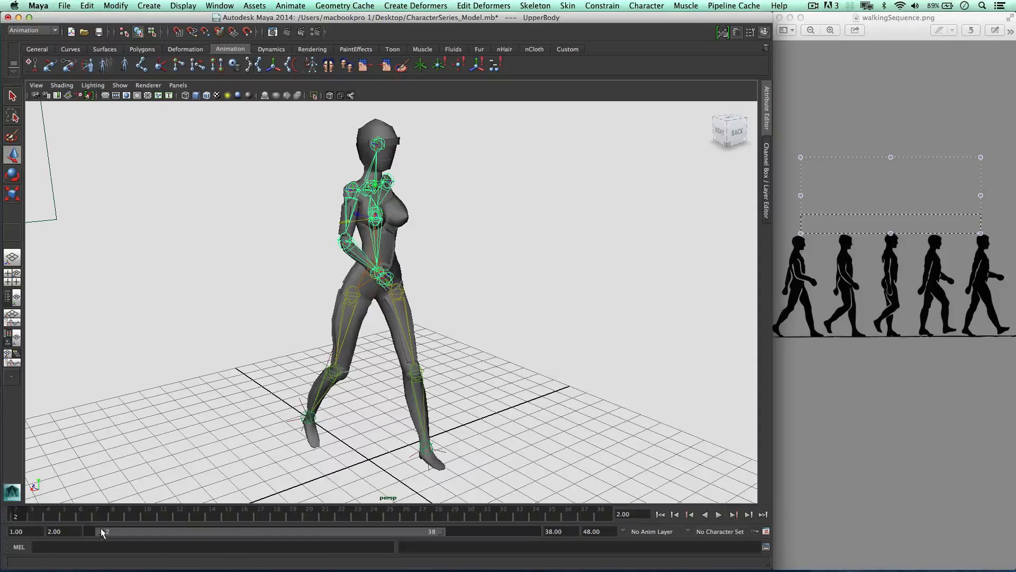
pyautogui.moveTo(101, 532); pyautogui.dragTo(92, 531)
pyautogui.click(20, 517)
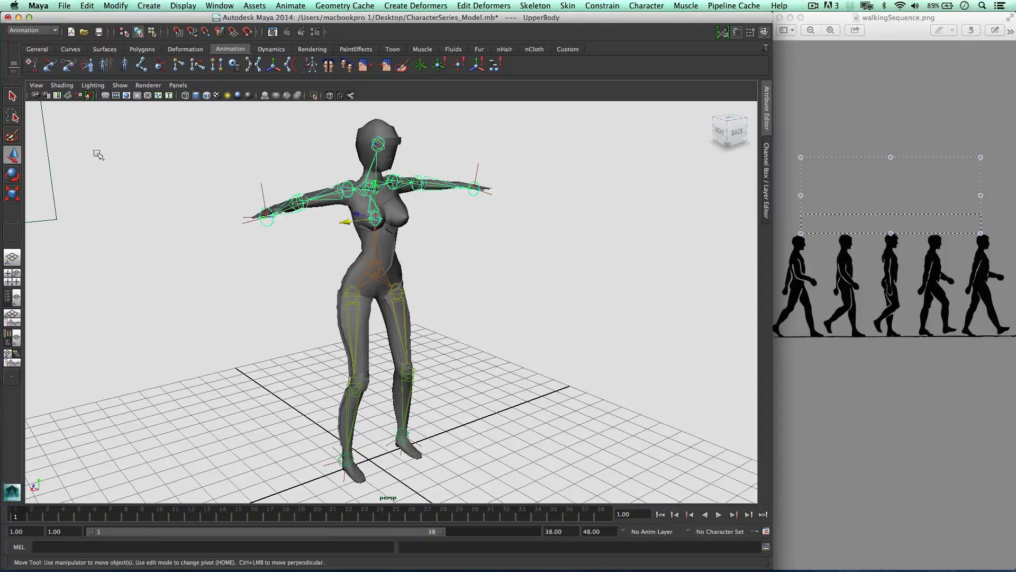
pyautogui.press('s')
# Step: At frame 2, rotate the UpperBody joint slightly so the torso leans forward, and key it
pyautogui.click(36, 516)
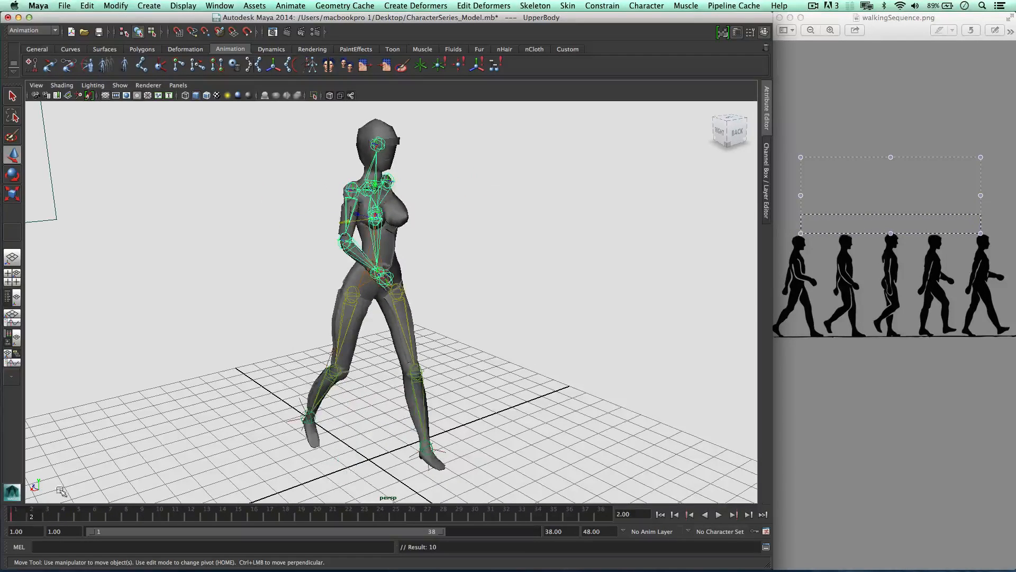
pyautogui.press('e')
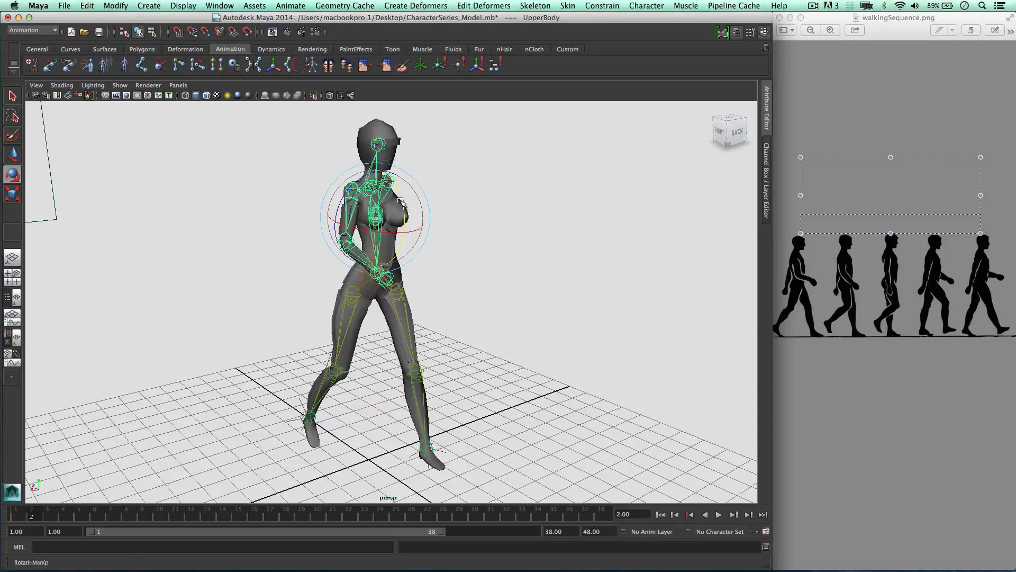
pyautogui.moveTo(401, 201); pyautogui.dragTo(403, 205)
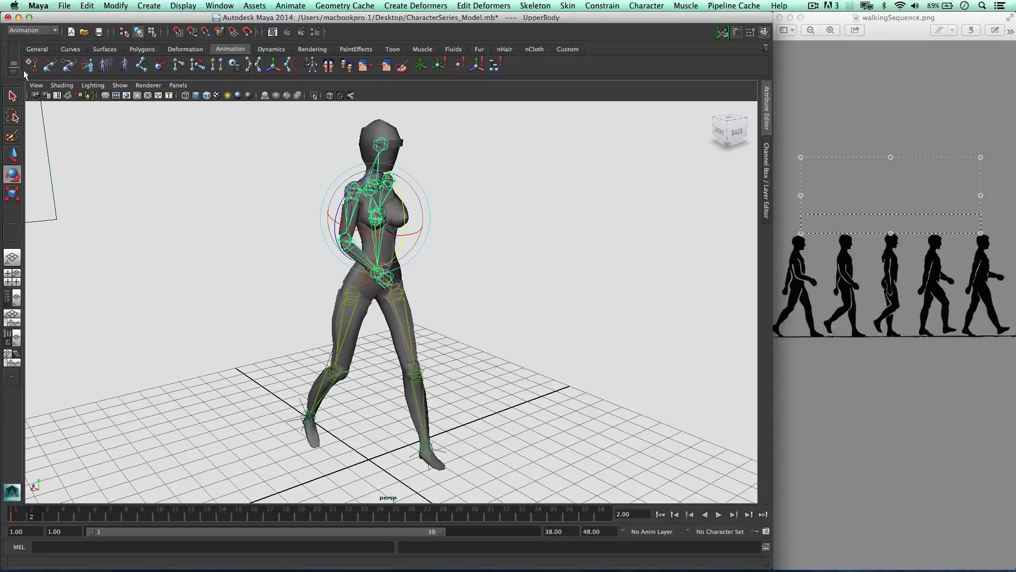
pyautogui.click(32, 65)
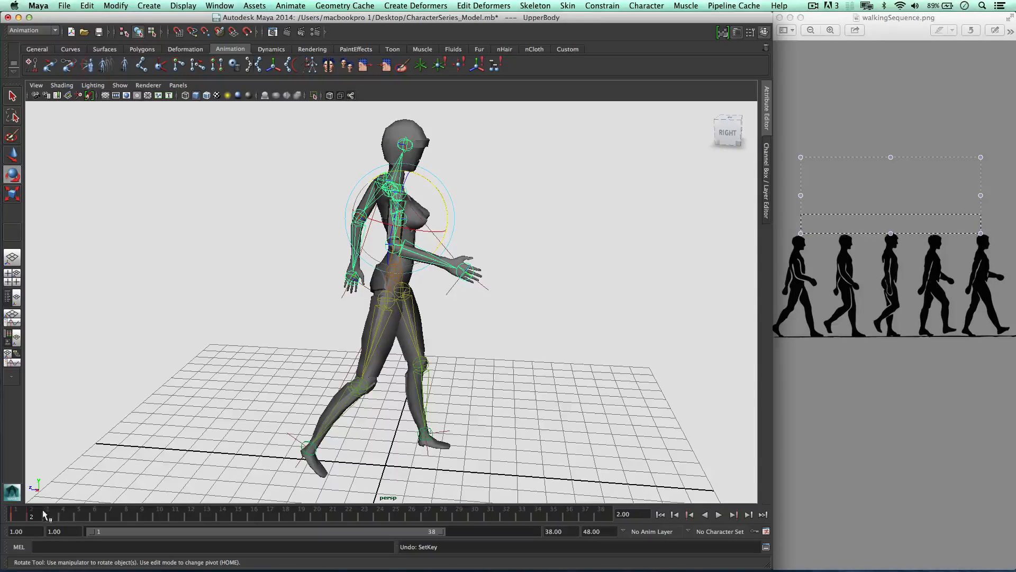
# Step: At frame 10, rotate the UpperBody joint slightly backward so the torso is more upright, and key it
pyautogui.click(161, 516)
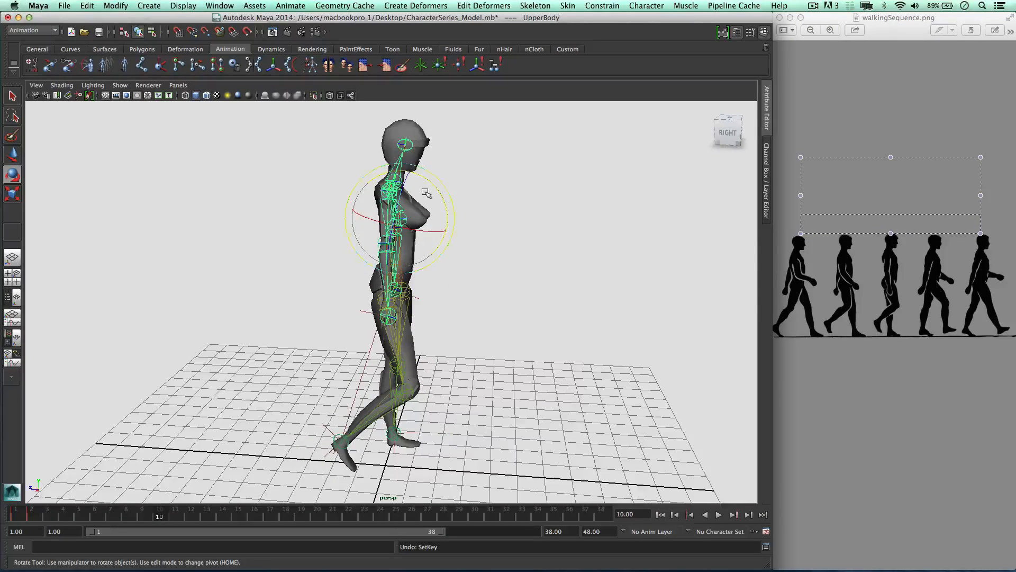
pyautogui.keyDown('alt'); pyautogui.moveTo(442, 198); pyautogui.dragTo(408, 160); pyautogui.keyUp('alt')
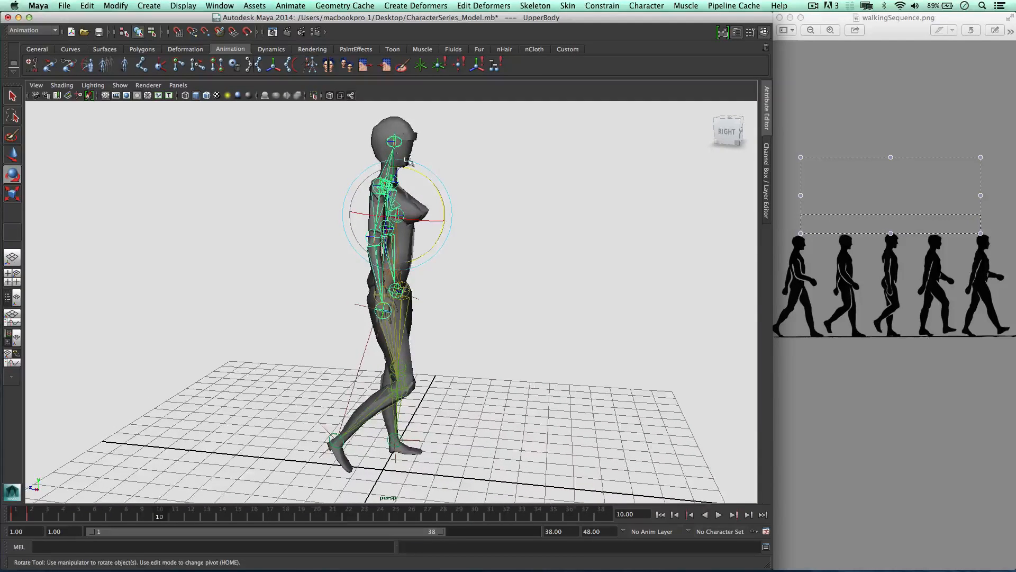
pyautogui.click(31, 65)
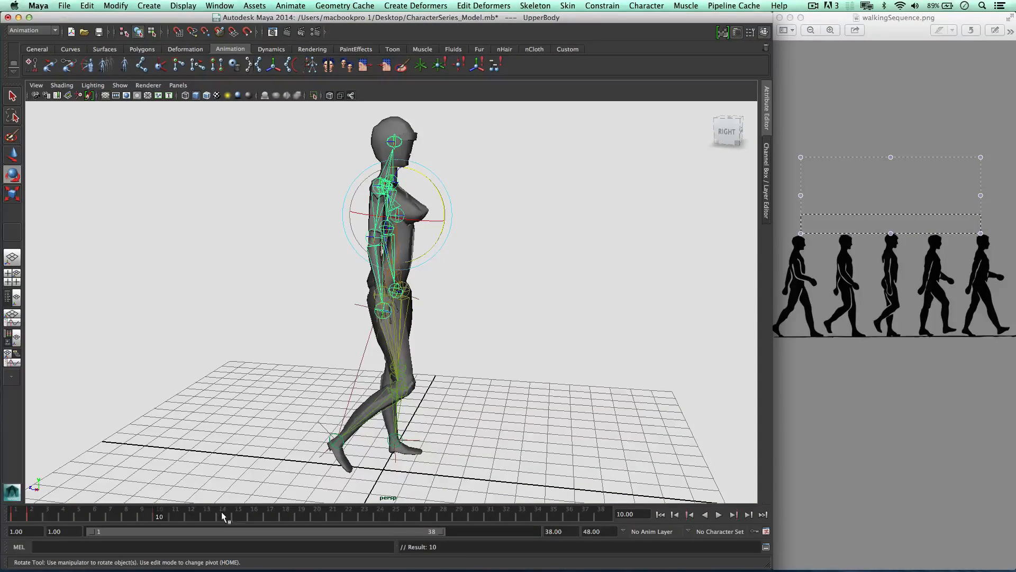
# Step: Copy the UpperBody joint's forward-lean key from frame 2 and paste it at frame 18
pyautogui.click(31, 514)
pyautogui.rightClick(32, 514)
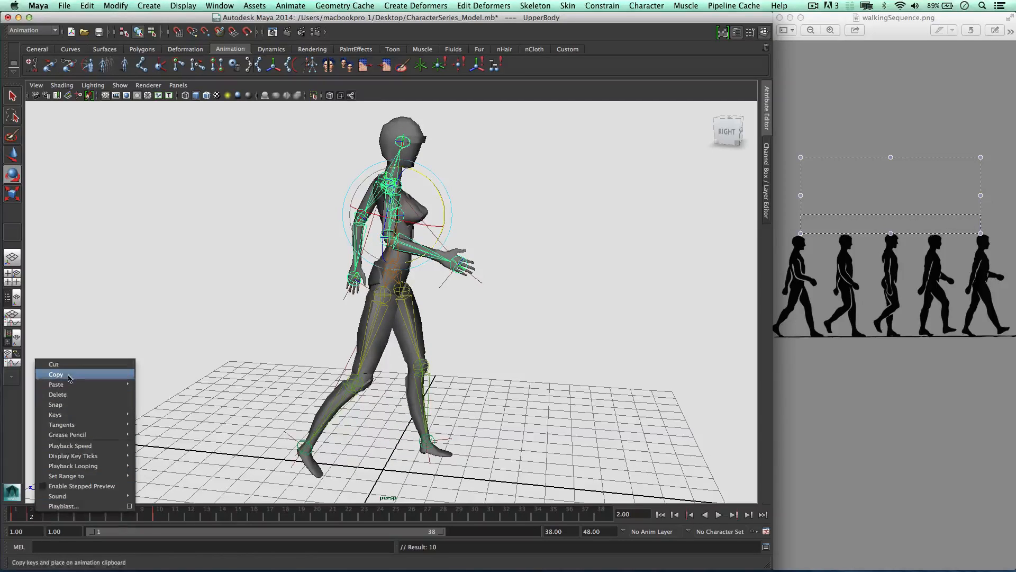
pyautogui.click(73, 379)
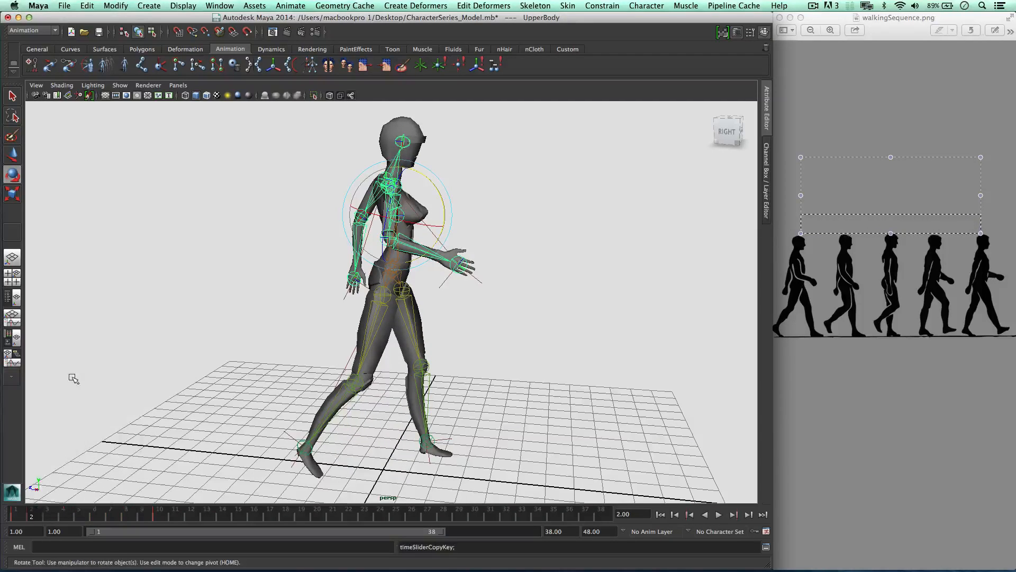
pyautogui.click(285, 515)
pyautogui.rightClick(286, 515)
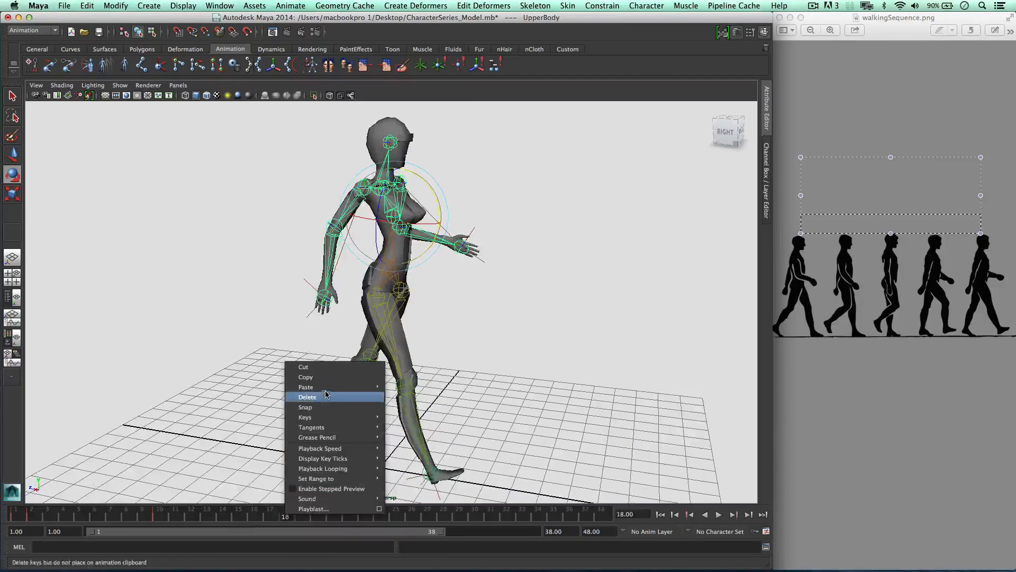
pyautogui.click(403, 388)
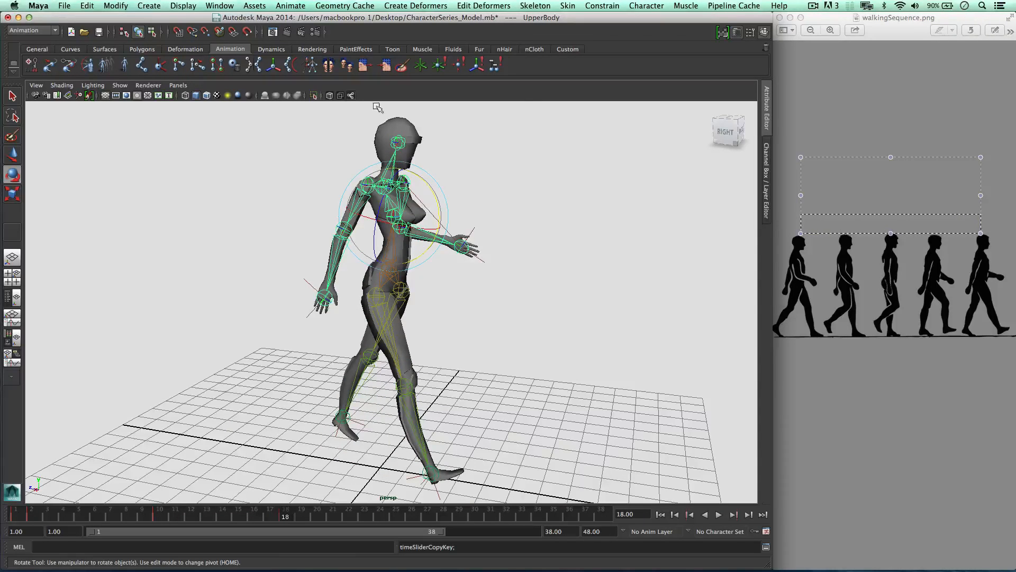
# Step: Paste the UpperBody joint's upright key from frame 10 at frame 30
pyautogui.click(479, 516)
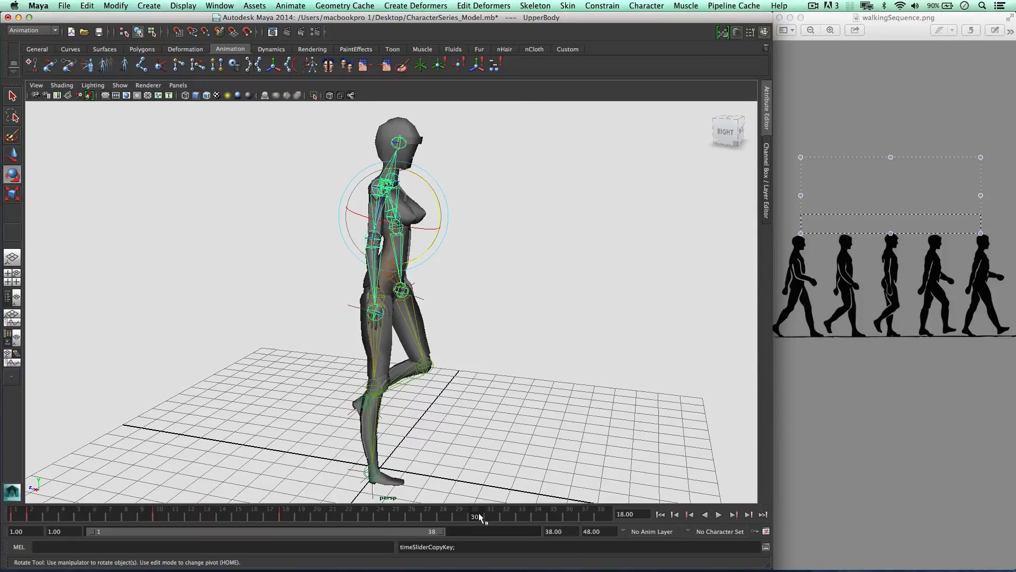
pyautogui.rightClick(475, 517)
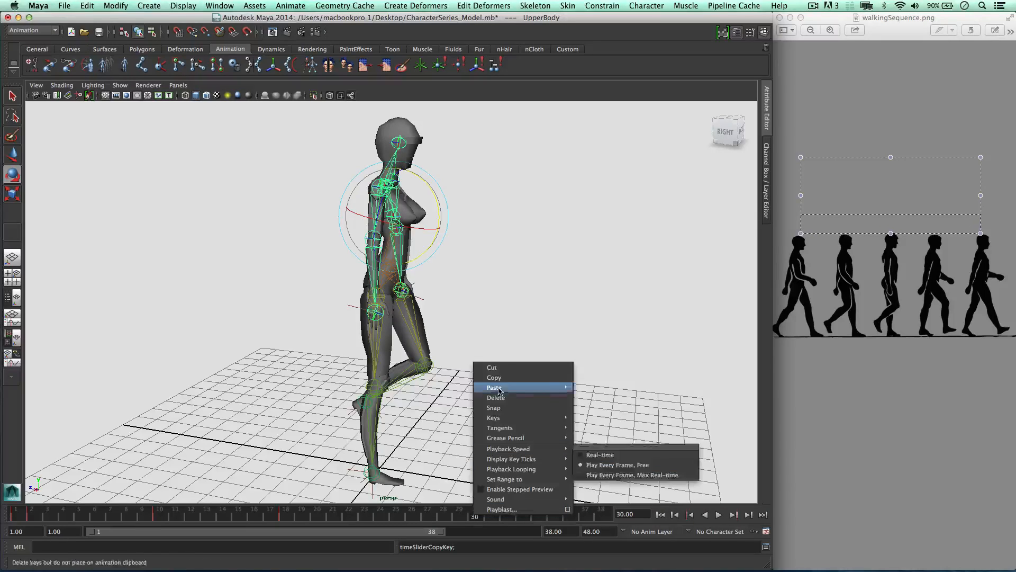
pyautogui.moveTo(550, 387)
pyautogui.click(595, 390)
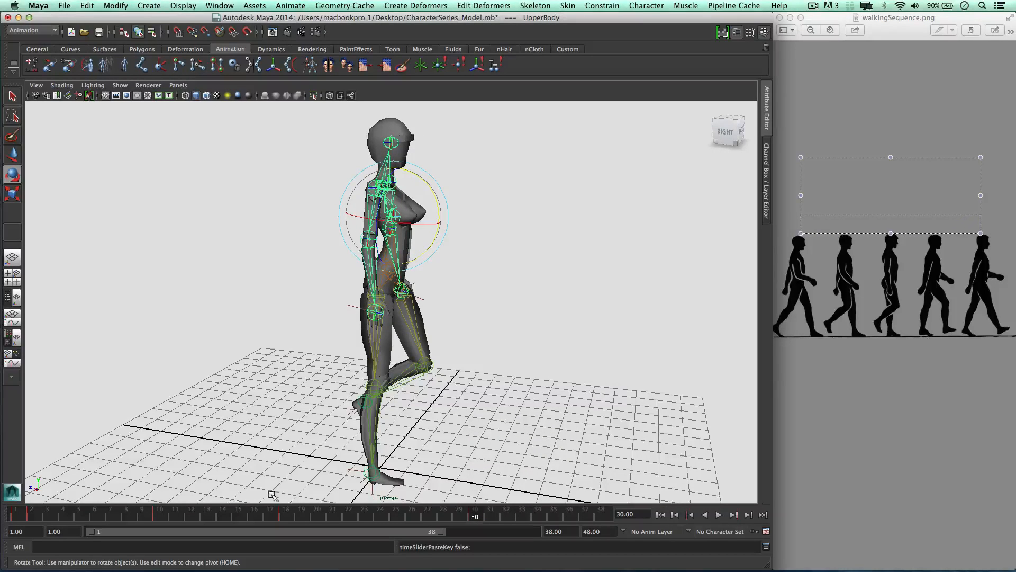
# Step: Copy the UpperBody joint's key from frame 2 and paste it at frame 38
pyautogui.click(32, 514)
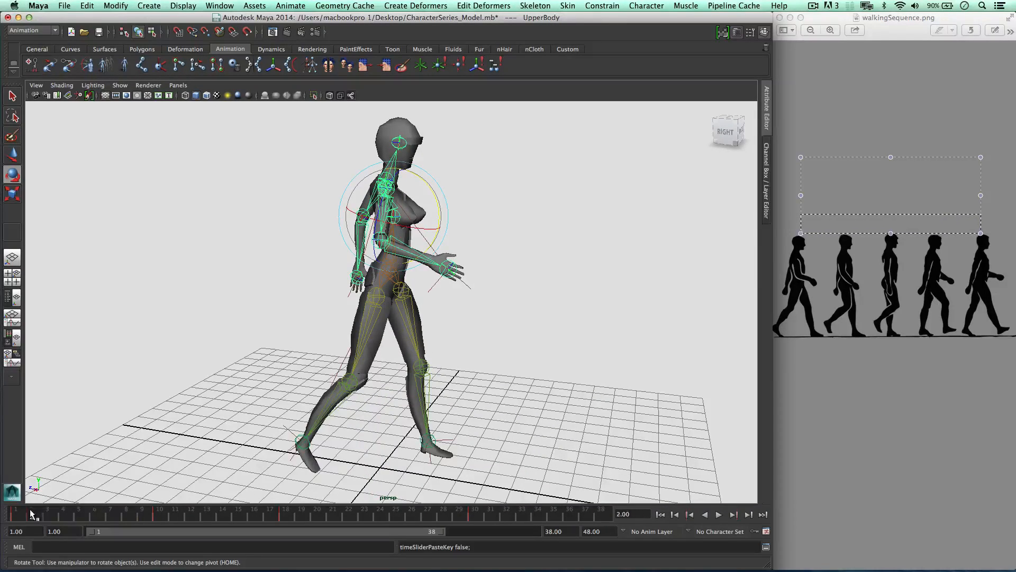
pyautogui.rightClick(32, 515)
pyautogui.click(53, 375)
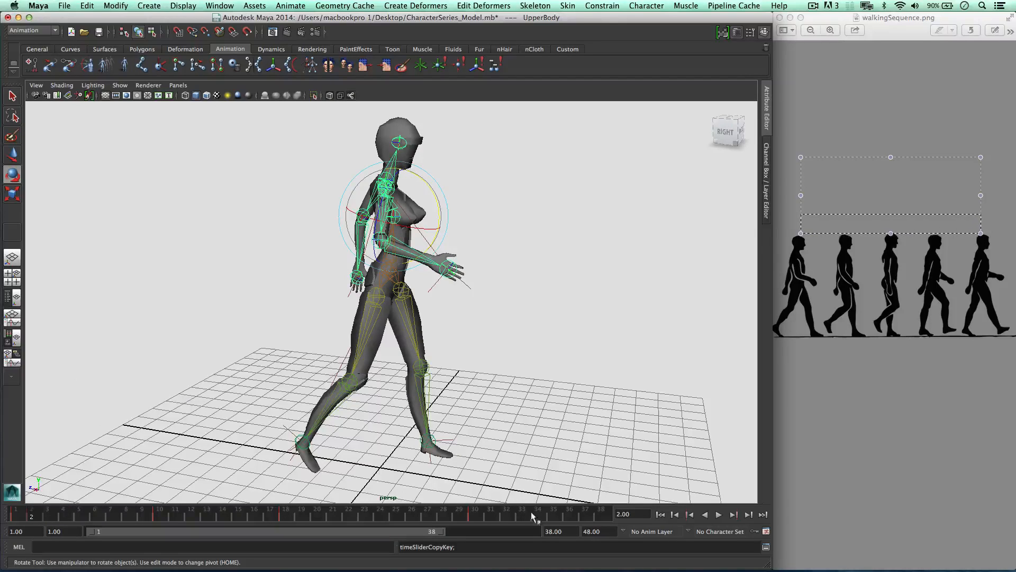
pyautogui.click(599, 515)
pyautogui.rightClick(601, 515)
pyautogui.moveTo(645, 385)
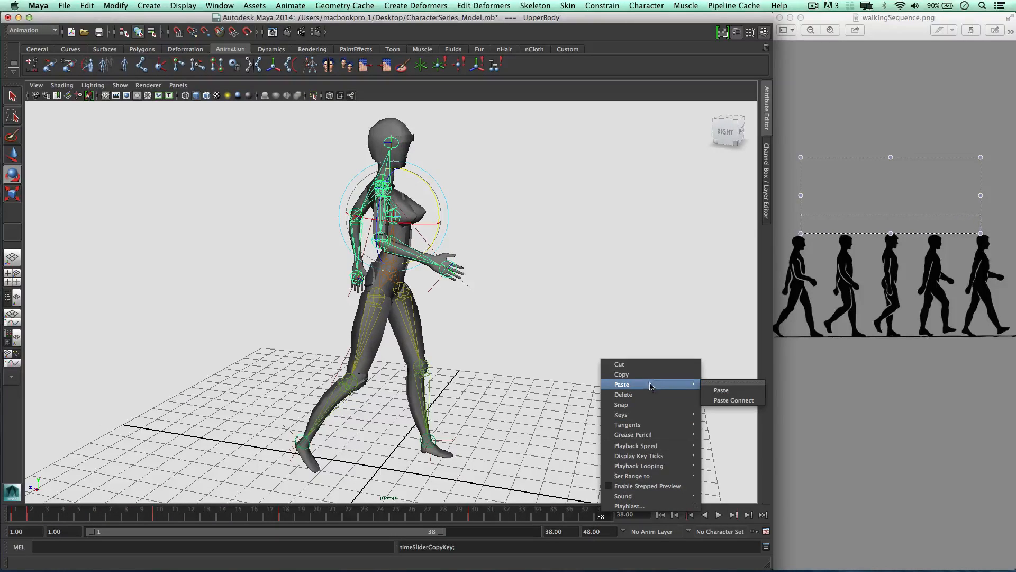
pyautogui.click(722, 389)
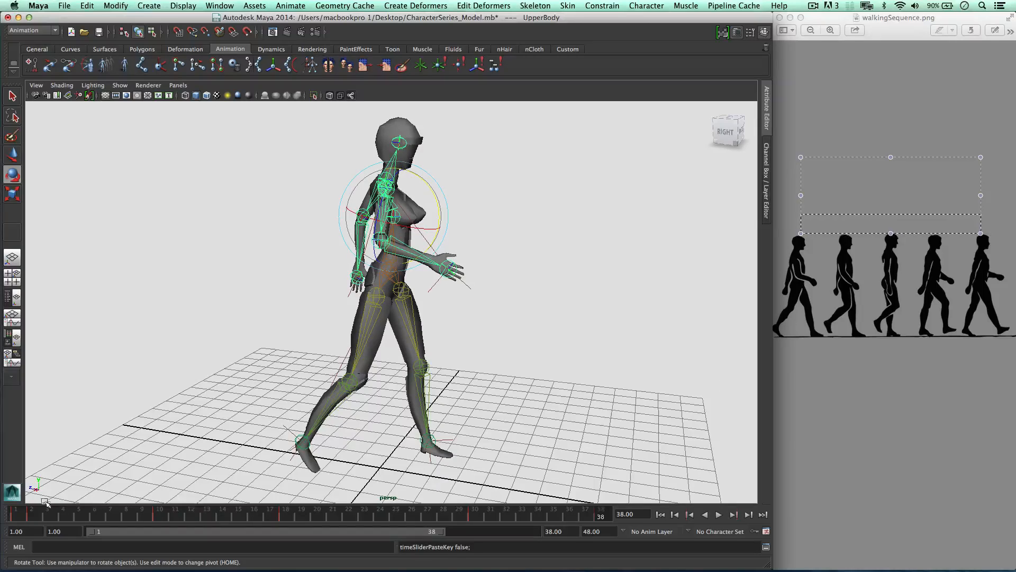
# Step: Play the walk cycle and check the upper-body lean from the back and the side
pyautogui.click(29, 516)
pyautogui.keyDown('alt'); pyautogui.moveTo(402, 331); pyautogui.dragTo(561, 333); pyautogui.keyUp('alt')
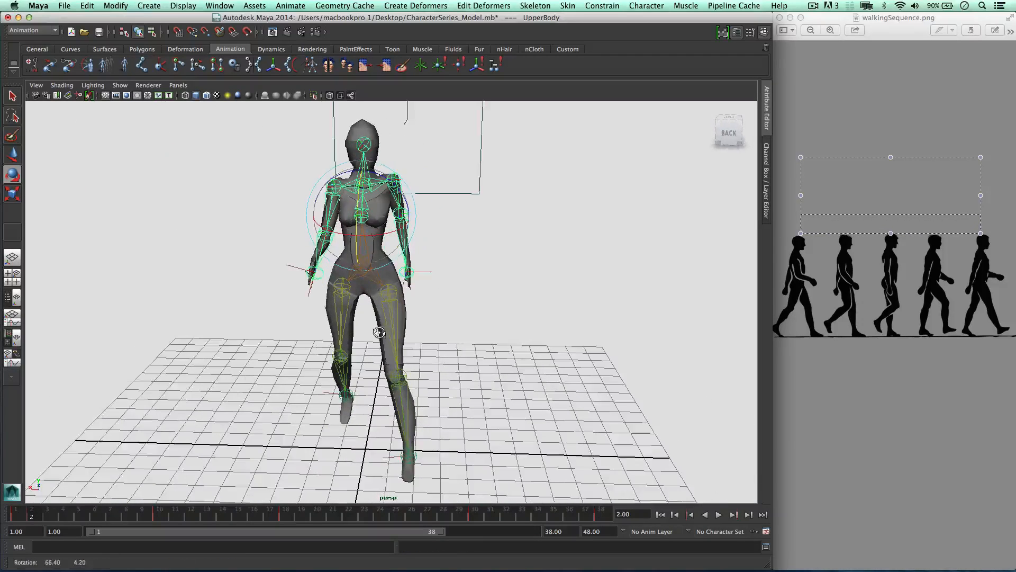
pyautogui.click(719, 515)
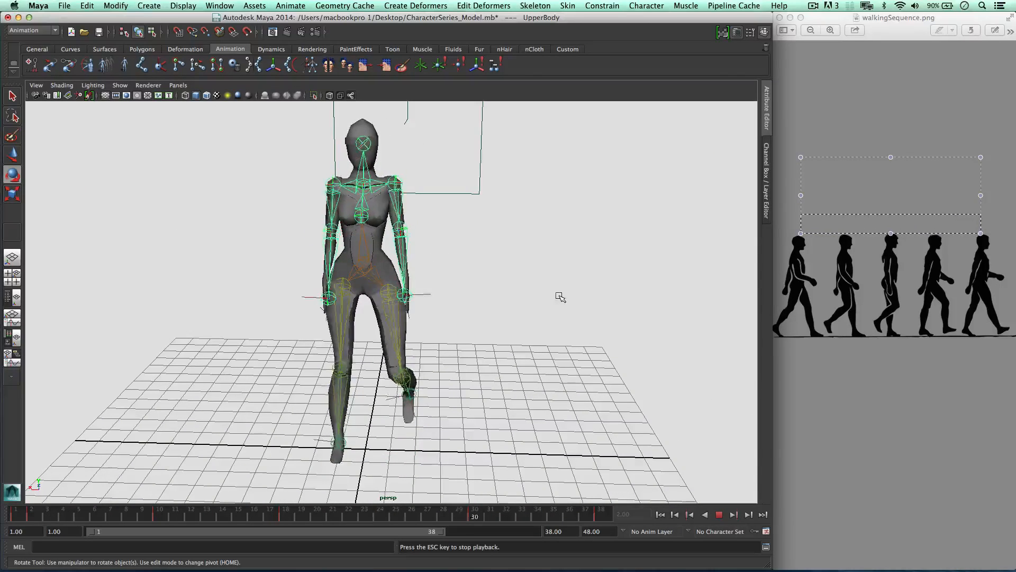
pyautogui.keyDown('alt'); pyautogui.moveTo(524, 284); pyautogui.dragTo(423, 275); pyautogui.keyUp('alt')
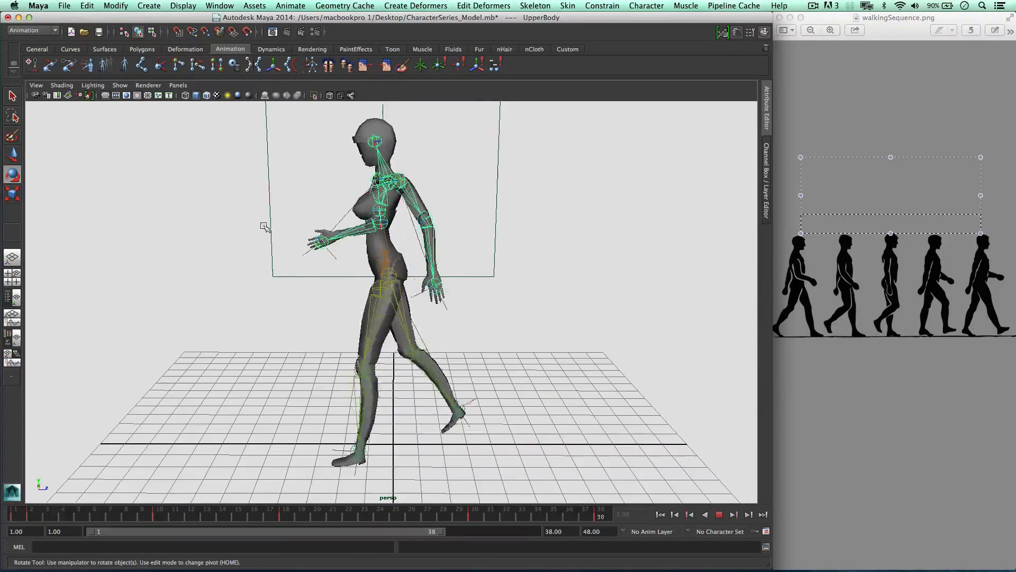
pyautogui.keyDown('alt'); pyautogui.moveTo(378, 129); pyautogui.dragTo(445, 324); pyautogui.keyUp('alt')
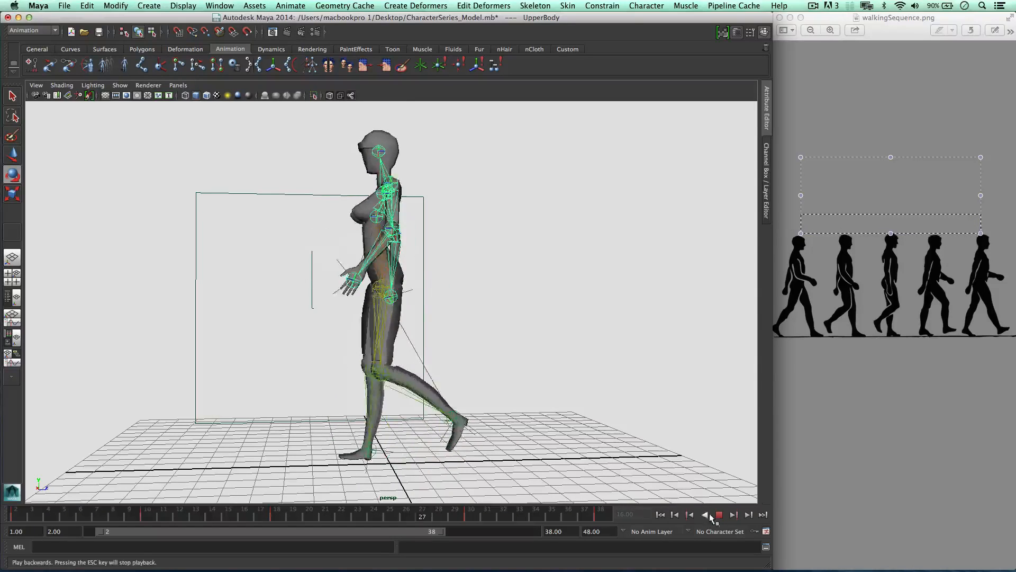
pyautogui.press('Escape')
# Step: Compare the torso pose at frames 2 and 10, then rotate the UpperBody joint about -10.3° around its Y axis at frame 10
pyautogui.press('e')
pyautogui.click(148, 516)
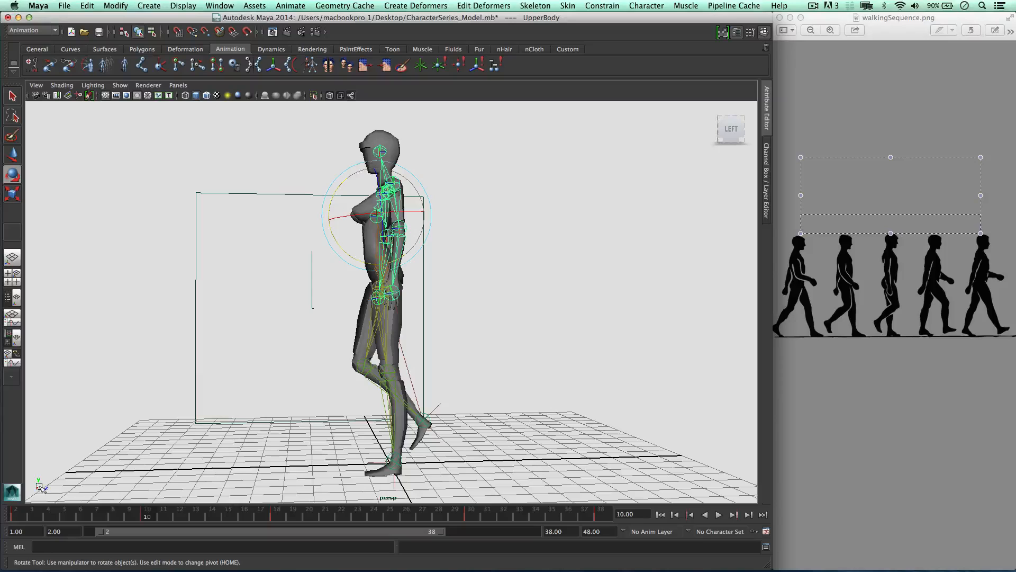
pyautogui.click(23, 510)
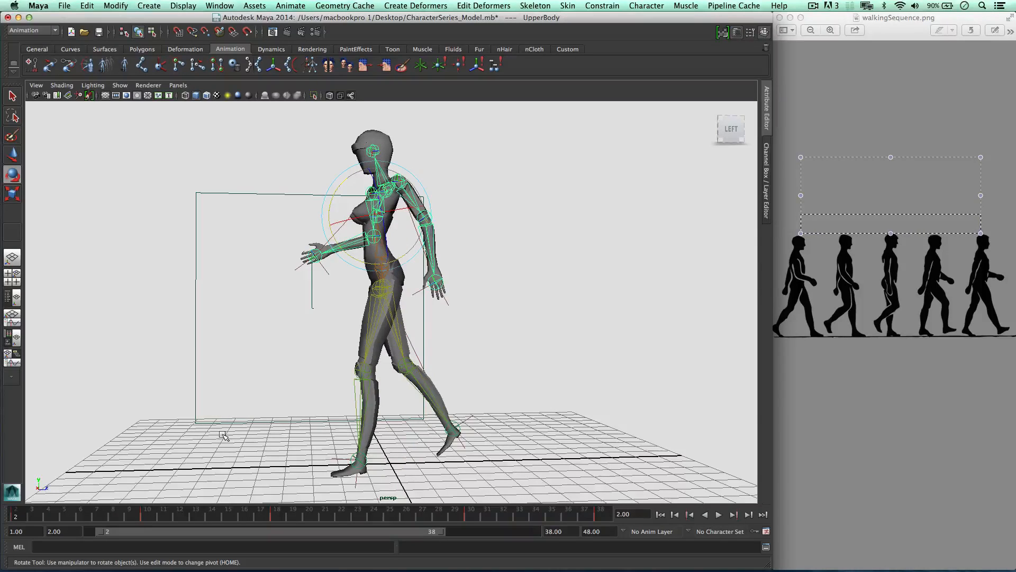
pyautogui.click(142, 516)
pyautogui.moveTo(355, 195); pyautogui.dragTo(331, 197)
# Step: Copy the UpperBody joint's key from frame 10 to frame 30 and play the walk cycle
pyautogui.rightClick(150, 516)
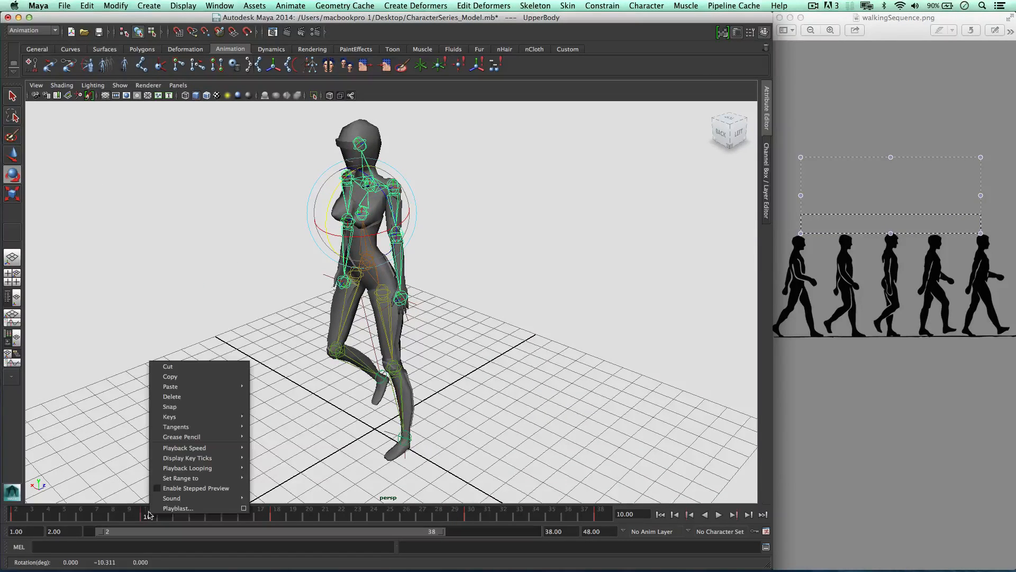
pyautogui.click(184, 377)
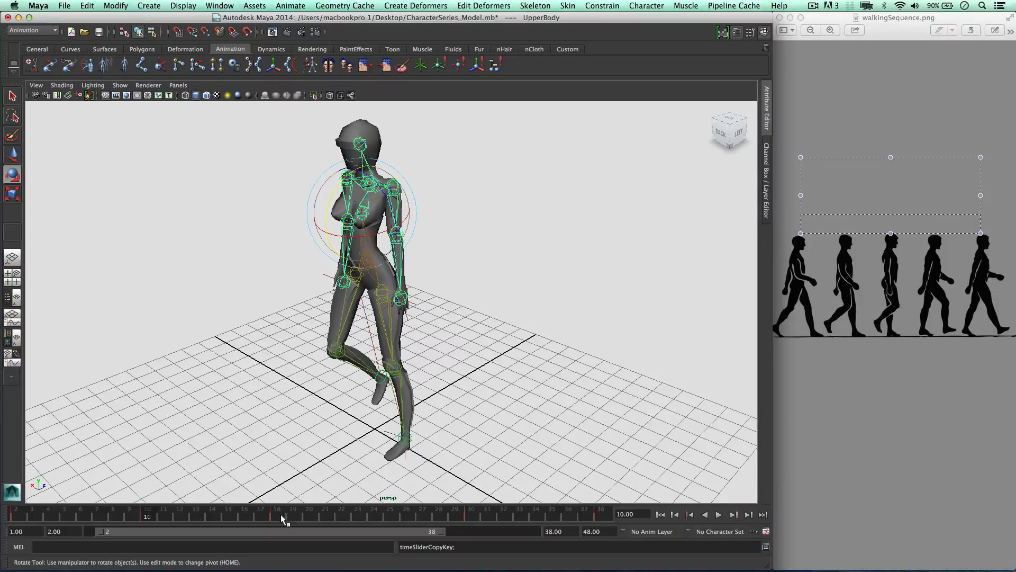
pyautogui.click(472, 516)
pyautogui.rightClick(473, 516)
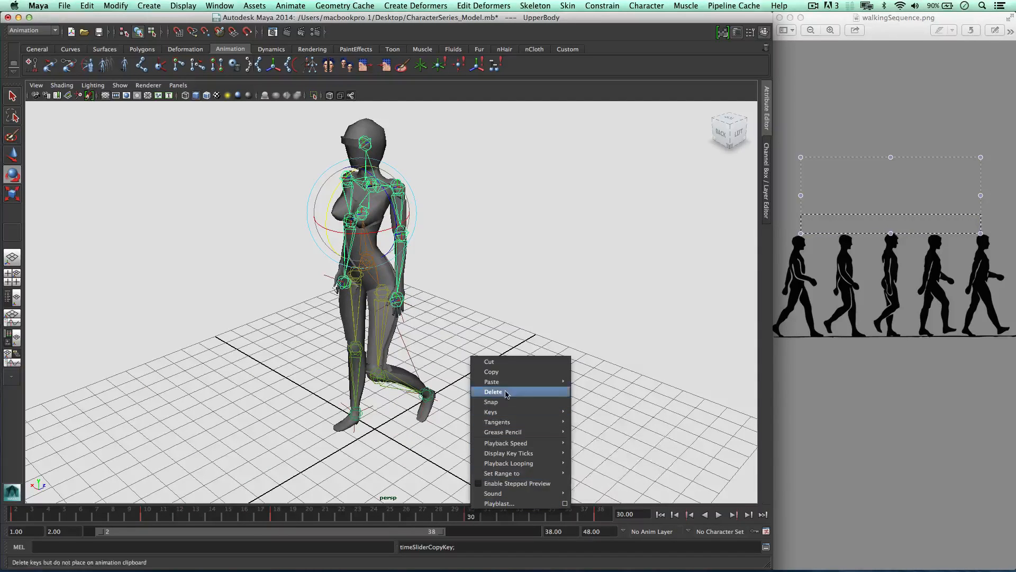
pyautogui.click(582, 385)
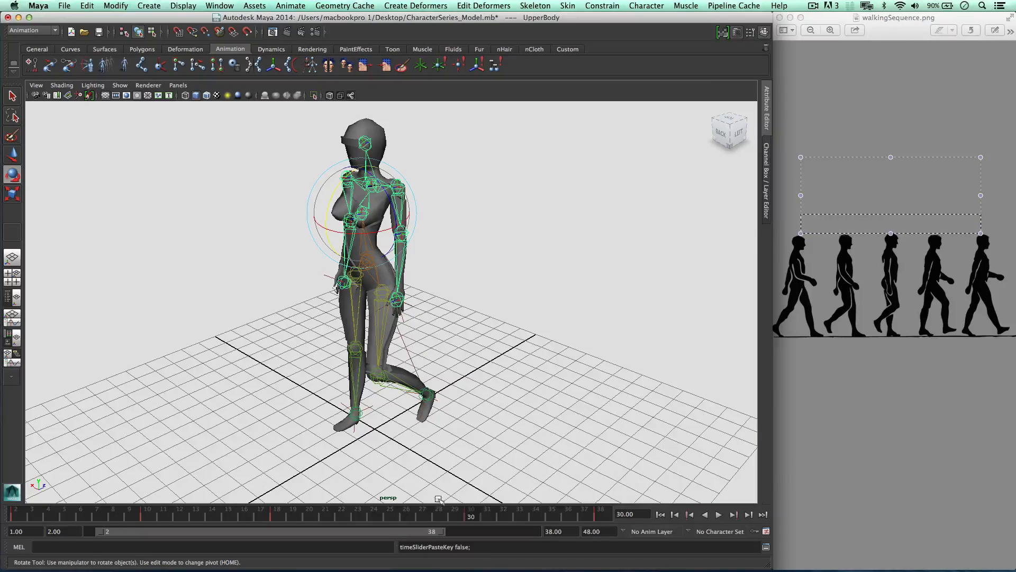
pyautogui.click(718, 515)
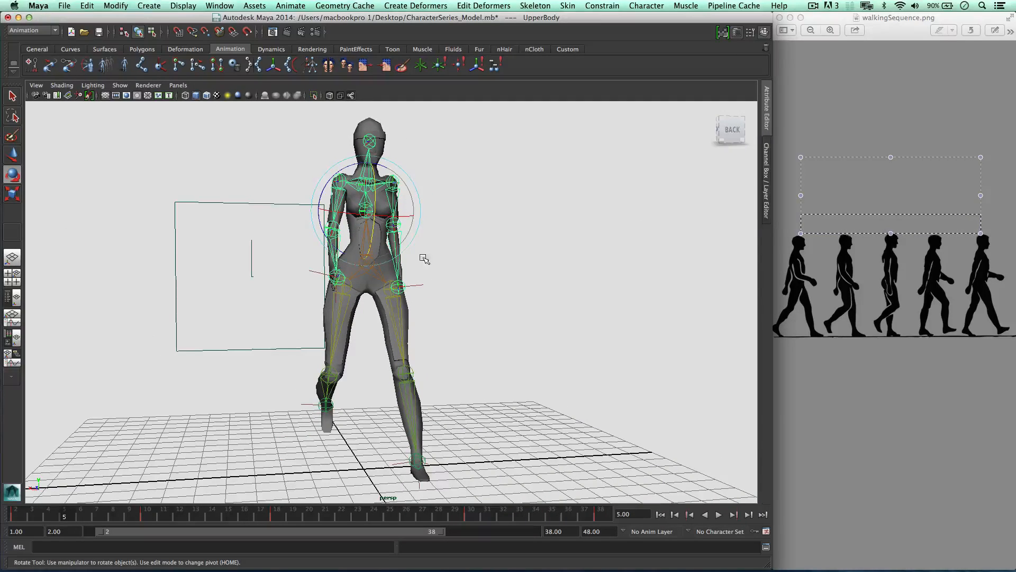
# Step: Extend the playback range to start at frame 1 and set a key on the LowerBody joint at that frame
pyautogui.click(368, 266)
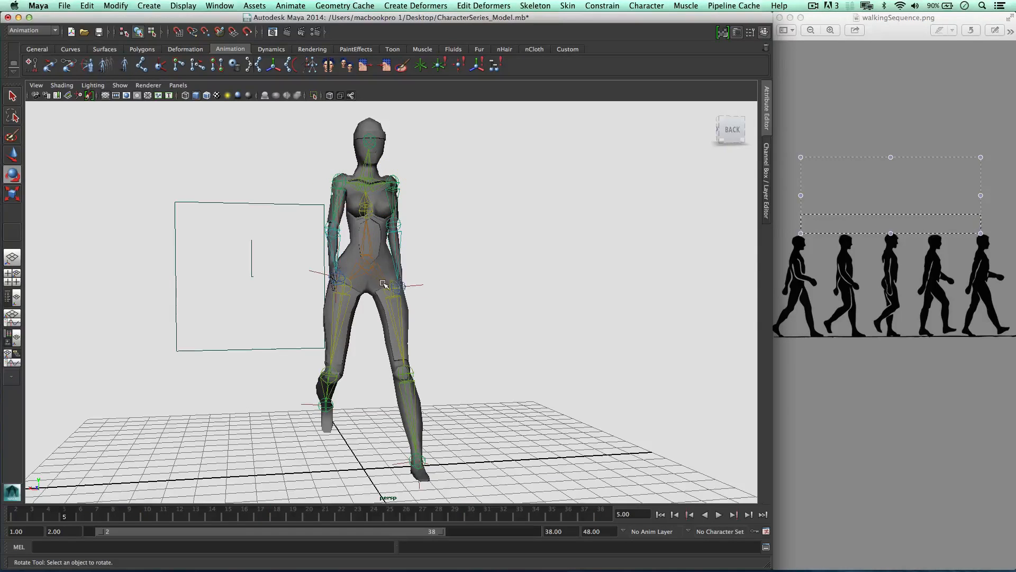
pyautogui.moveTo(368, 266); pyautogui.dragTo(367, 266)
pyautogui.press('z')
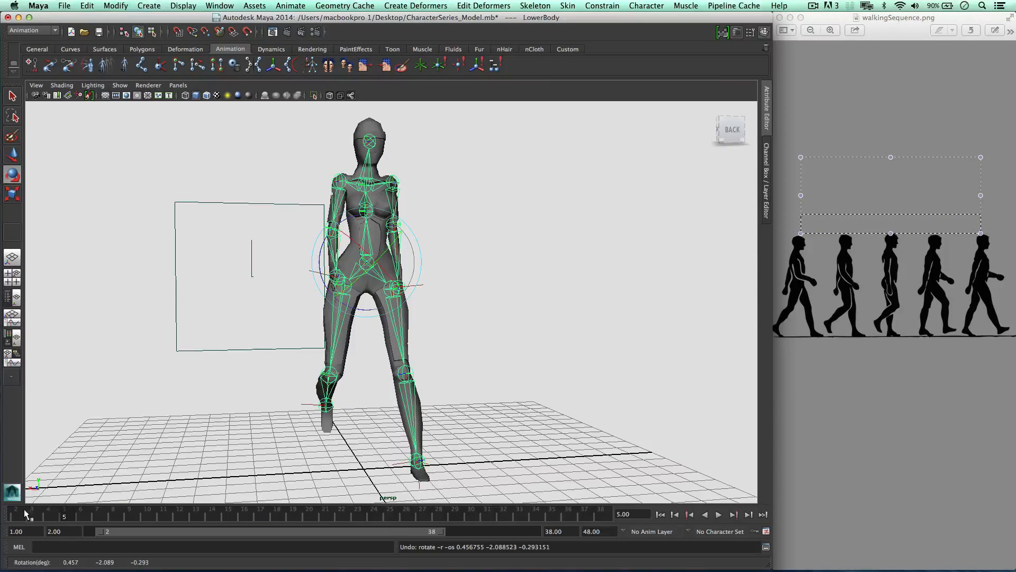
pyautogui.moveTo(102, 530); pyautogui.dragTo(79, 532)
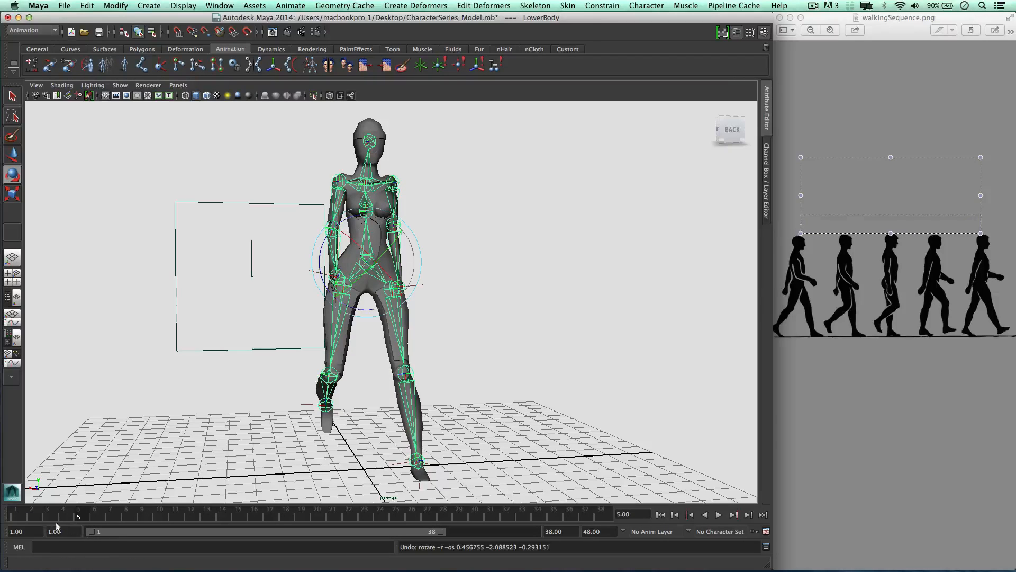
pyautogui.click(21, 518)
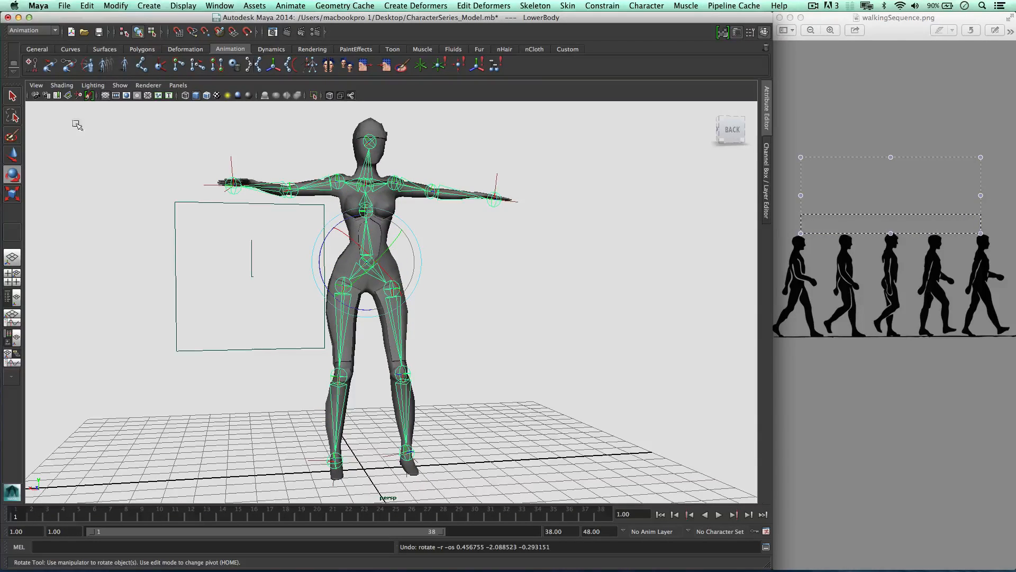
pyautogui.click(33, 65)
pyautogui.keyDown('alt'); pyautogui.moveTo(64, 328); pyautogui.dragTo(116, 381, button='right'); pyautogui.keyUp('alt')
pyautogui.keyDown('alt'); pyautogui.moveTo(116, 381); pyautogui.dragTo(161, 404); pyautogui.keyUp('alt')
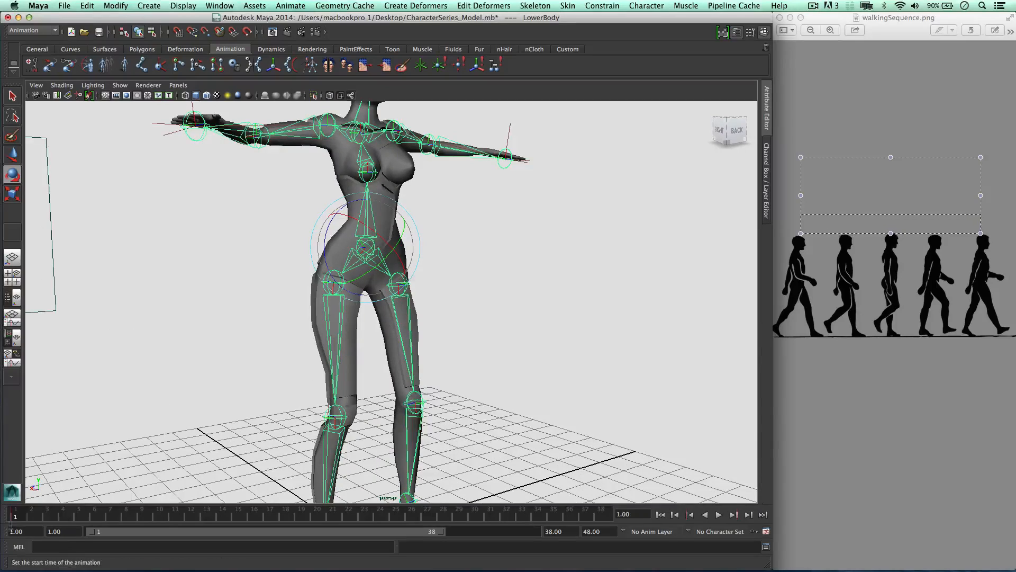
# Step: Rotate the LowerBody joint to twist the hips with the stride at frame 2 and set a key
pyautogui.click(35, 517)
pyautogui.keyDown('alt'); pyautogui.moveTo(391, 297); pyautogui.dragTo(432, 299); pyautogui.keyUp('alt')
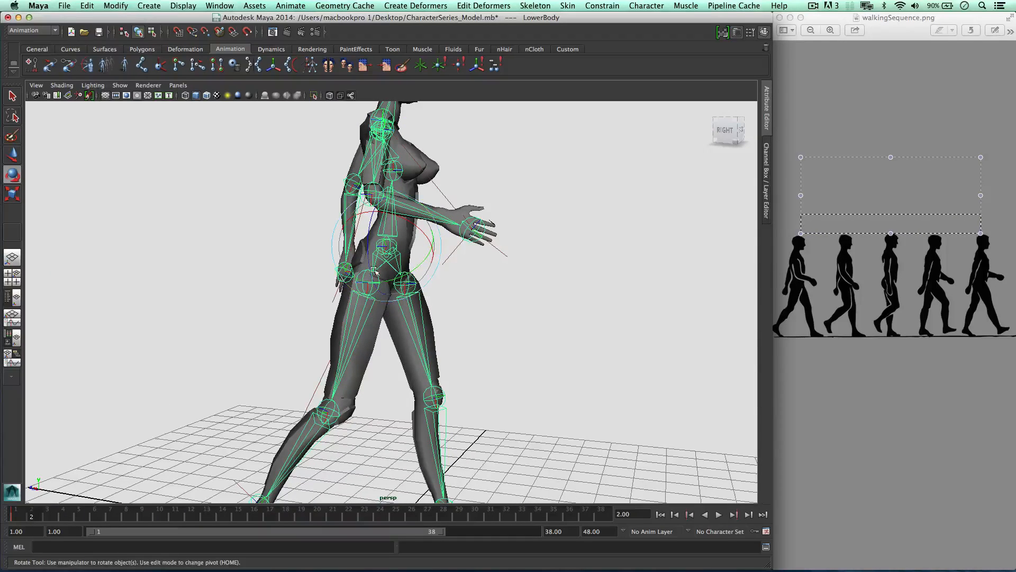
pyautogui.keyDown('alt'); pyautogui.moveTo(370, 268); pyautogui.dragTo(327, 256); pyautogui.keyUp('alt')
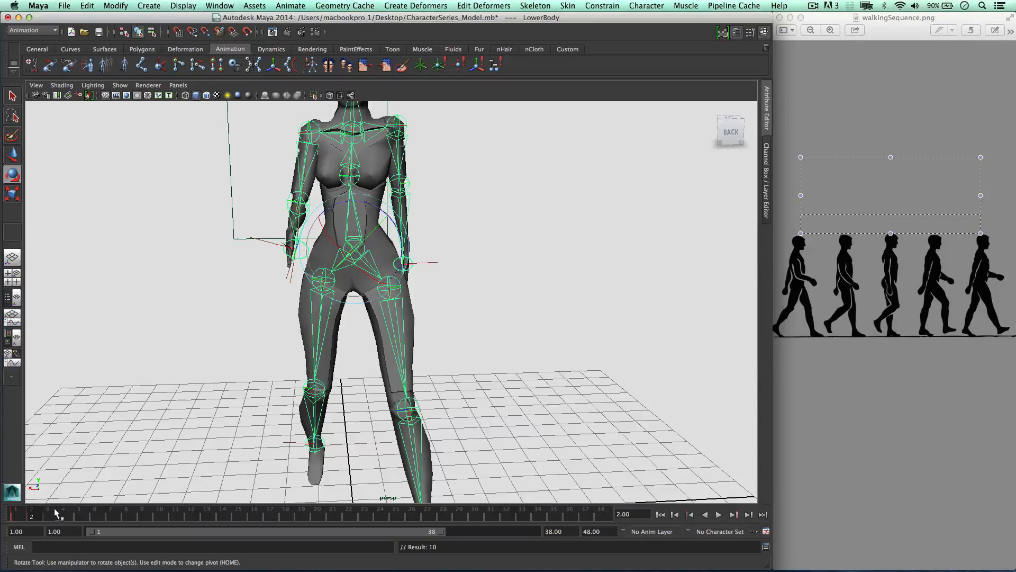
# Step: Rotate the LowerBody joint to twist the hips the opposite way at frame 18 and set a key
pyautogui.click(288, 519)
pyautogui.moveTo(379, 327)
pyautogui.keyDown('alt'); pyautogui.mouseDown()
pyautogui.moveTo(398, 340)
pyautogui.moveTo(388, 332)
pyautogui.mouseUp(); pyautogui.keyUp('alt')
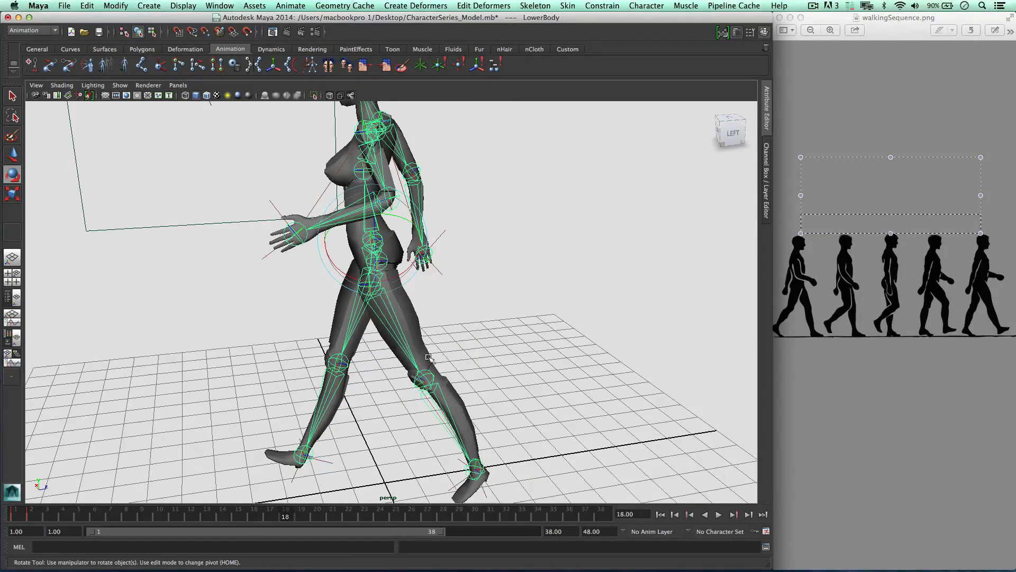
pyautogui.moveTo(369, 260)
pyautogui.mouseDown()
pyautogui.moveTo(366, 251)
pyautogui.moveTo(452, 241)
pyautogui.moveTo(383, 245)
pyautogui.mouseUp()
pyautogui.click(32, 65)
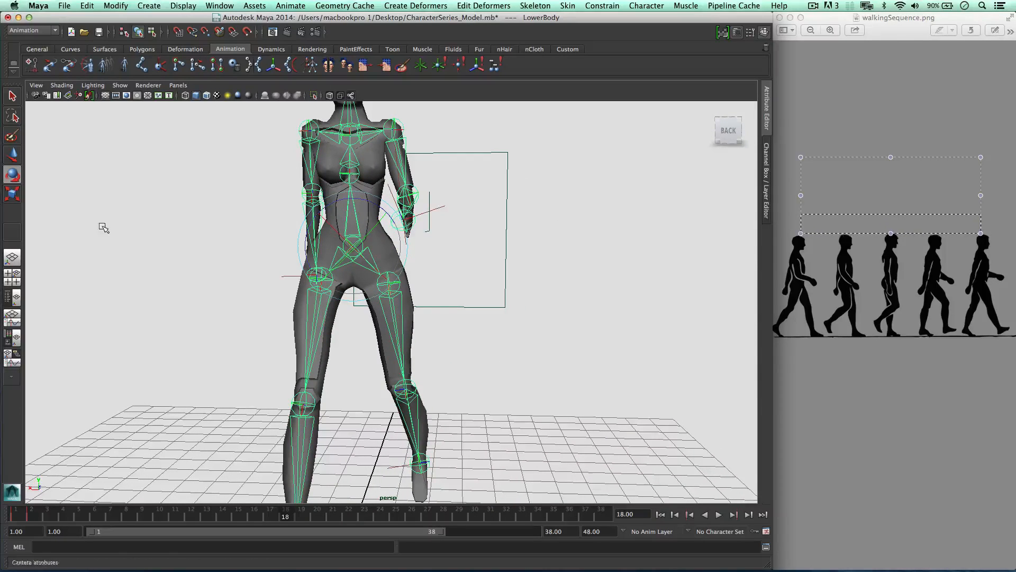
# Step: Copy the LowerBody joint's key from frame 2 and paste it at frame 38
pyautogui.click(31, 517)
pyautogui.rightClick(44, 516)
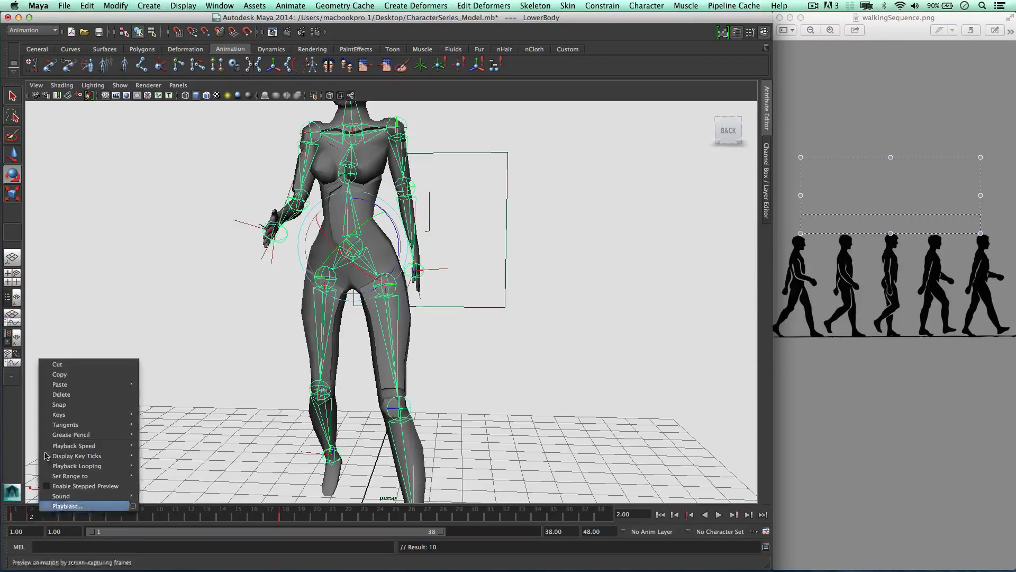
pyautogui.click(74, 374)
pyautogui.click(612, 516)
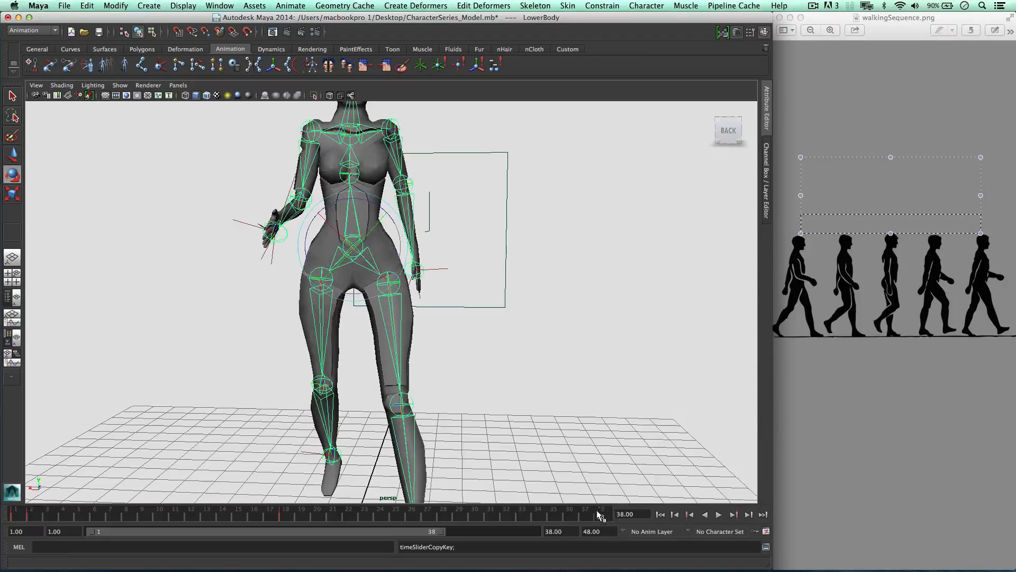
pyautogui.rightClick(600, 516)
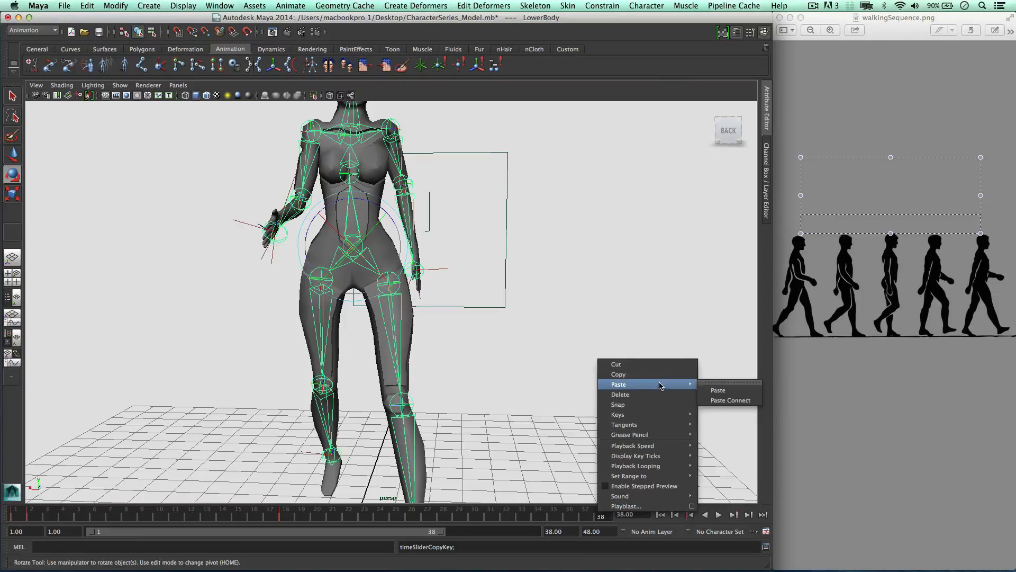
pyautogui.click(707, 389)
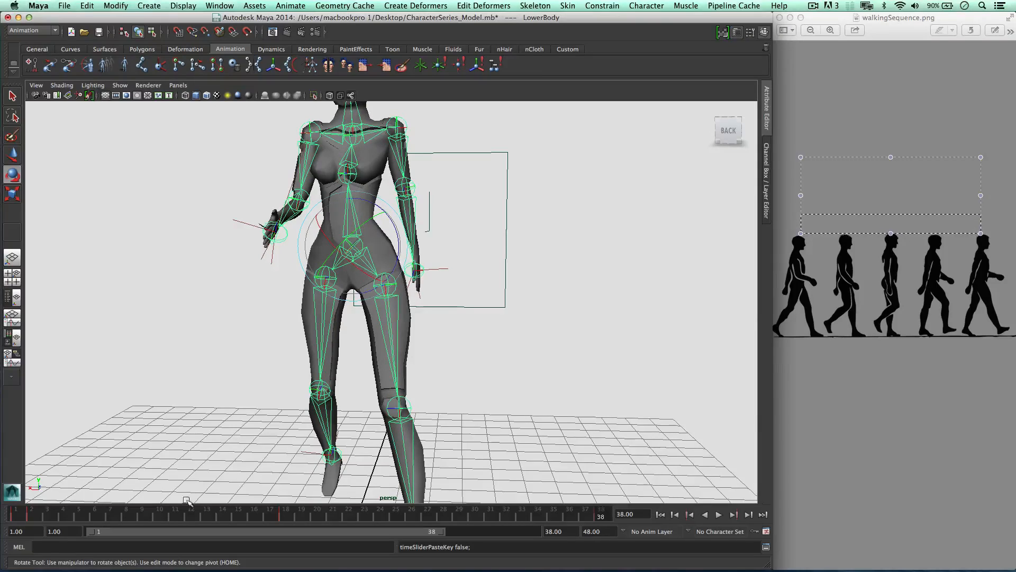
# Step: Set the playback range to start at frame 2 and play the walk cycle to check the hip motion from the back
pyautogui.click(32, 516)
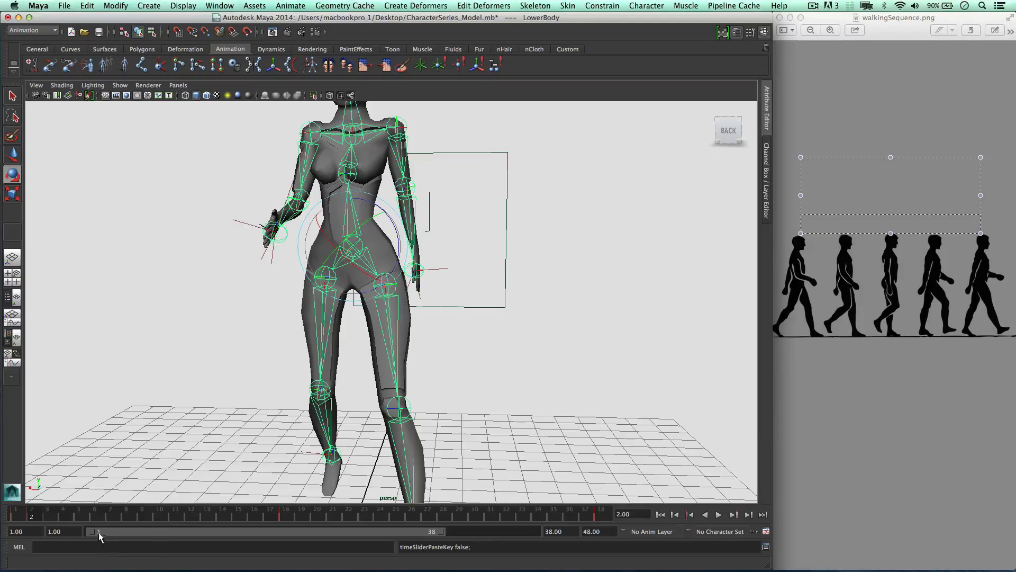
pyautogui.moveTo(89, 530); pyautogui.dragTo(99, 531)
pyautogui.keyDown('alt'); pyautogui.moveTo(322, 365); pyautogui.dragTo(255, 364, button='right'); pyautogui.keyUp('alt')
pyautogui.moveTo(255, 364)
pyautogui.keyDown('alt'); pyautogui.mouseDown()
pyautogui.moveTo(323, 345)
pyautogui.moveTo(286, 352)
pyautogui.moveTo(268, 371)
pyautogui.mouseUp(); pyautogui.keyUp('alt')
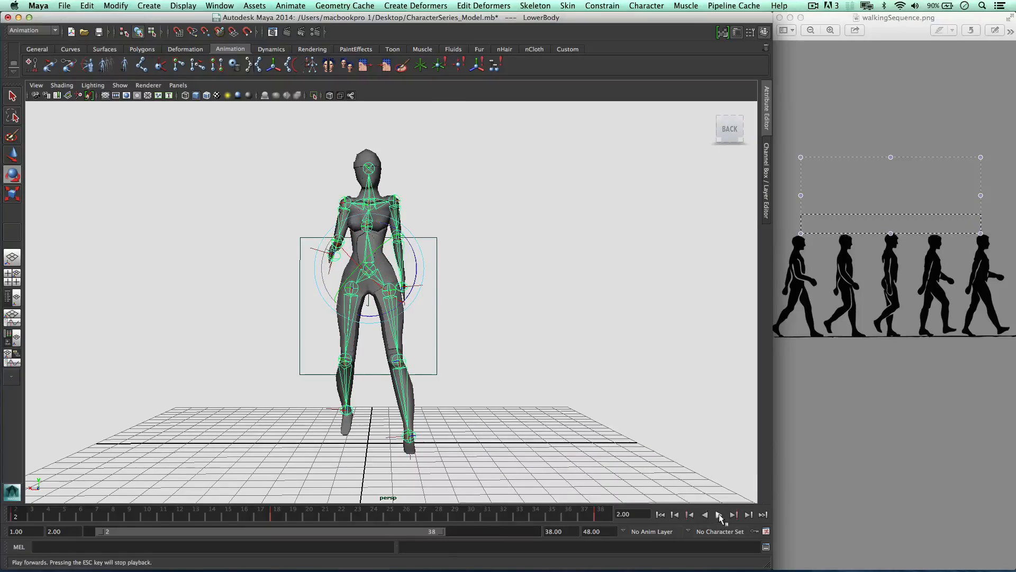
pyautogui.click(719, 515)
pyautogui.keyDown('alt'); pyautogui.moveTo(471, 249); pyautogui.dragTo(398, 260); pyautogui.keyUp('alt')
pyautogui.keyDown('alt'); pyautogui.moveTo(490, 259); pyautogui.dragTo(458, 261, button='right'); pyautogui.keyUp('alt')
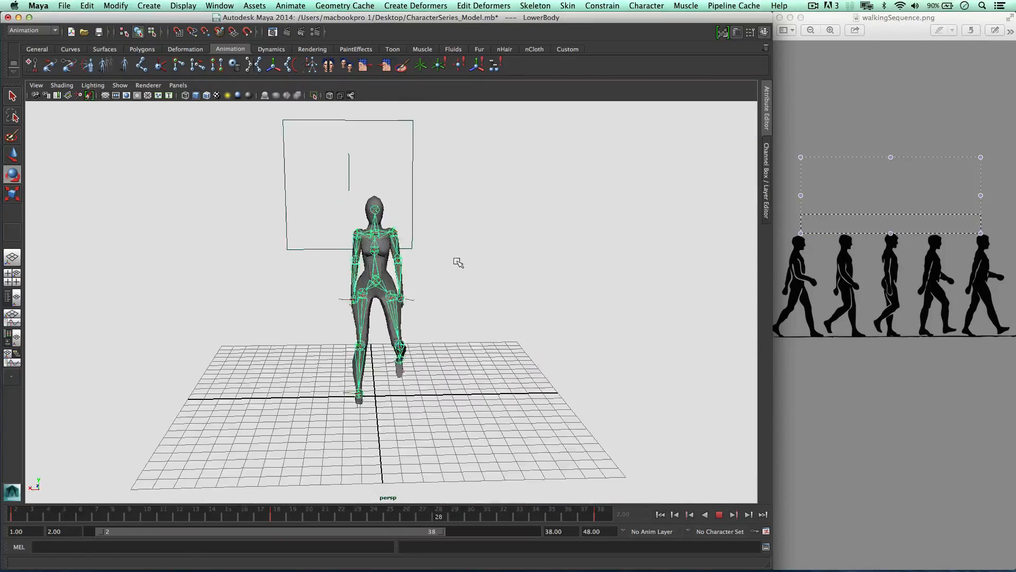
pyautogui.click(719, 515)
# Step: Compare the hips at frames 18 and 38, adjust the LowerBody joint's rotation slightly at frame 2, and copy its frame 2 key to frame 38
pyautogui.scroll(3, 440, 344)
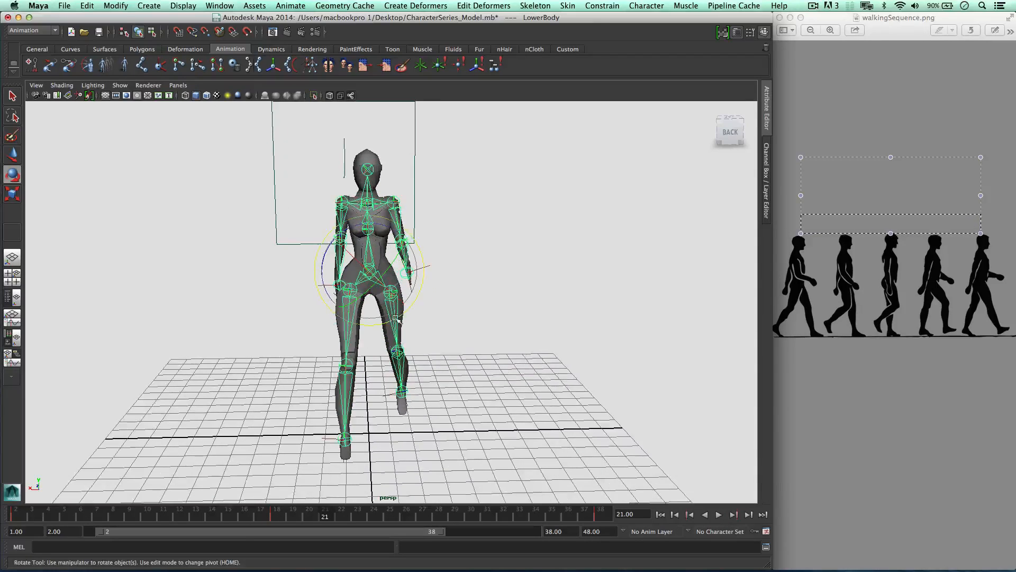
pyautogui.click(277, 513)
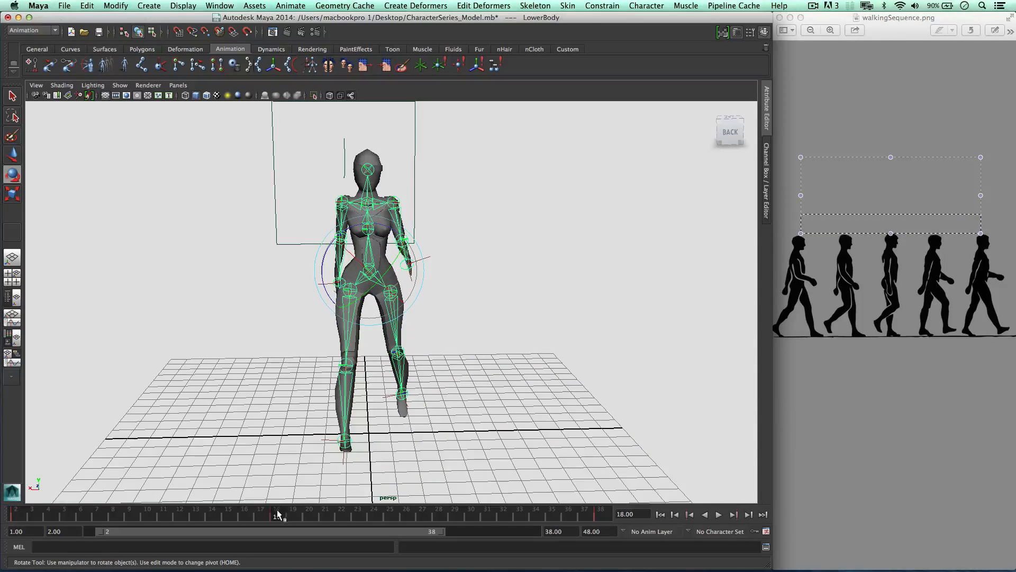
pyautogui.click(606, 516)
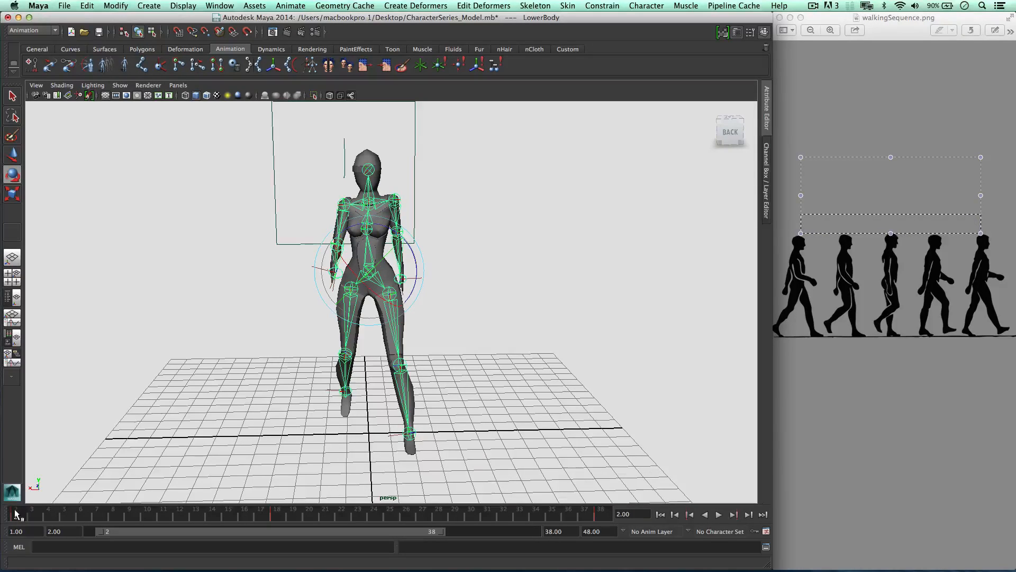
pyautogui.moveTo(342, 272); pyautogui.dragTo(344, 278)
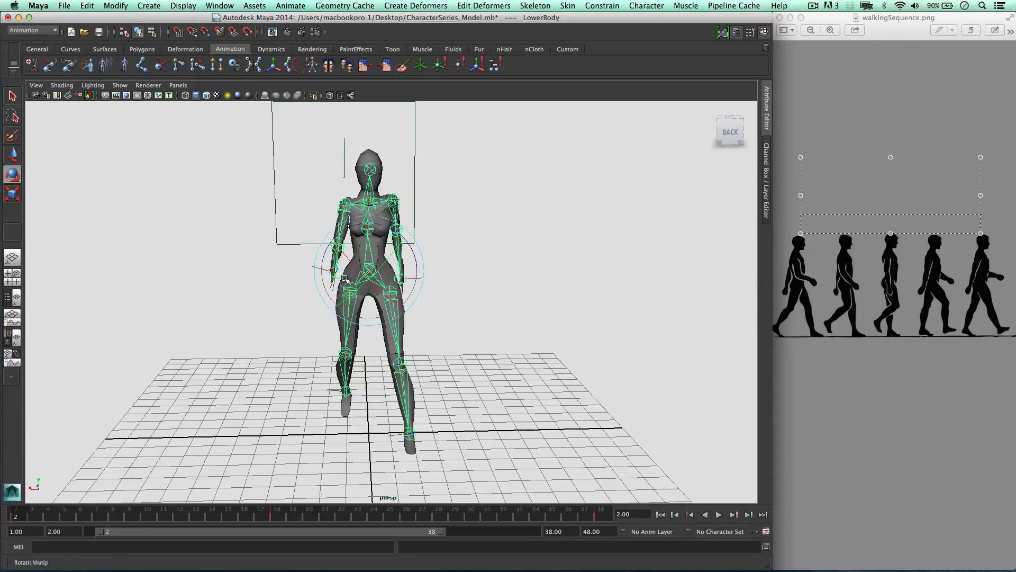
pyautogui.rightClick(45, 511)
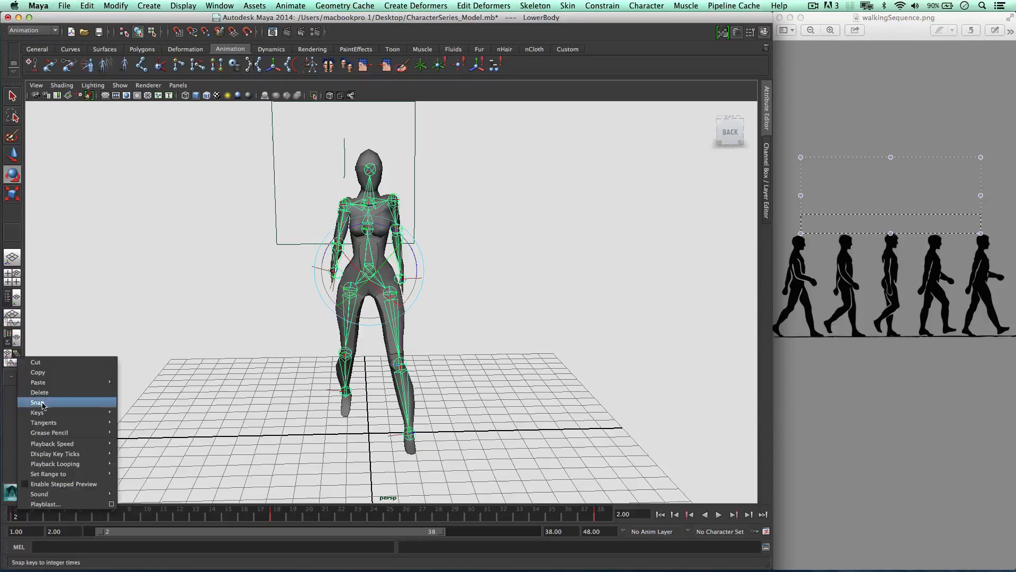
pyautogui.click(38, 373)
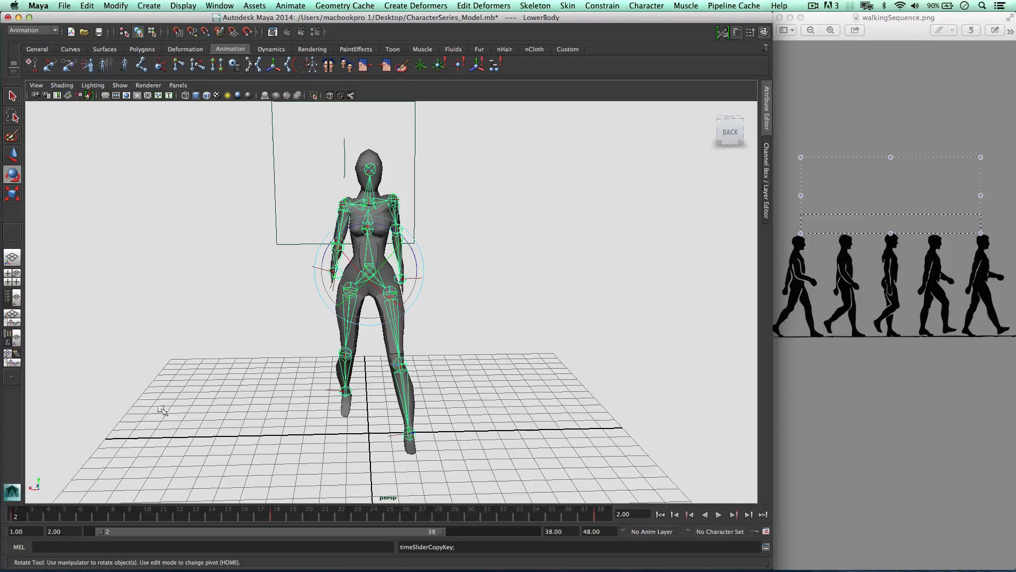
pyautogui.click(600, 511)
pyautogui.rightClick(600, 511)
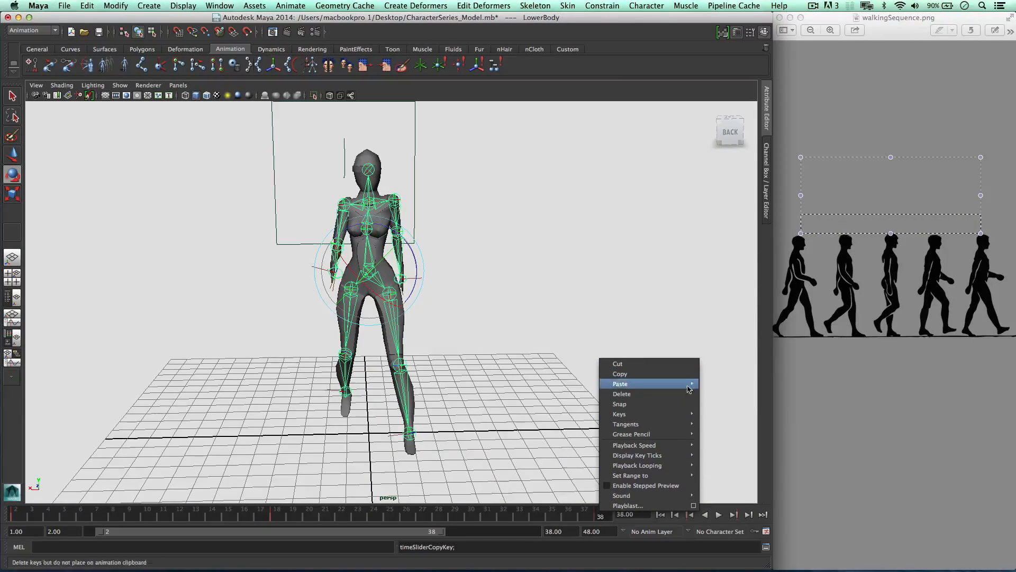
pyautogui.click(714, 387)
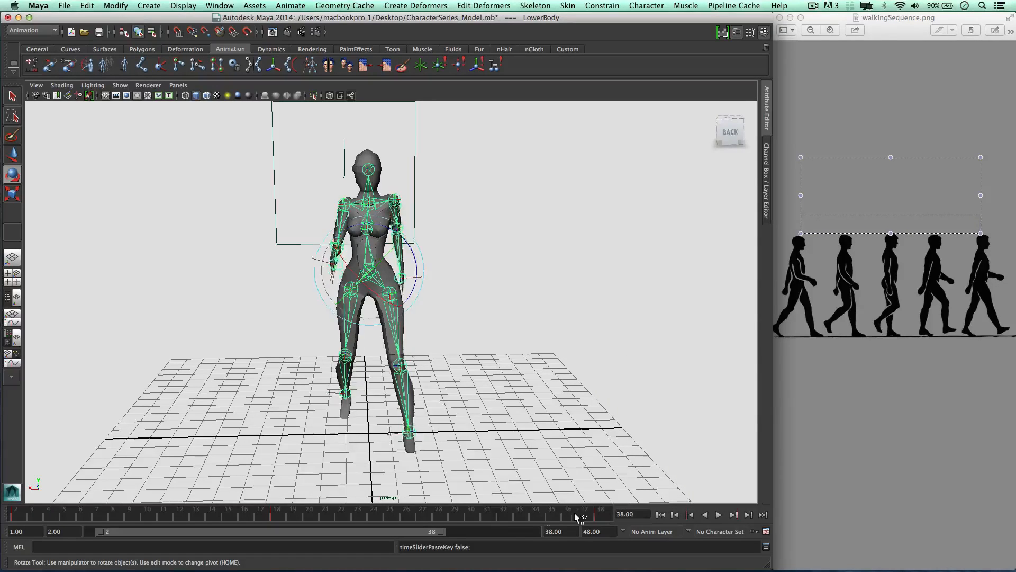
# Step: Rotate the LowerBody joint about -2.75°, 1.61° and -0.81° in X, Y and Z at frame 18 and set a key
pyautogui.hotkey('alt', 'v')
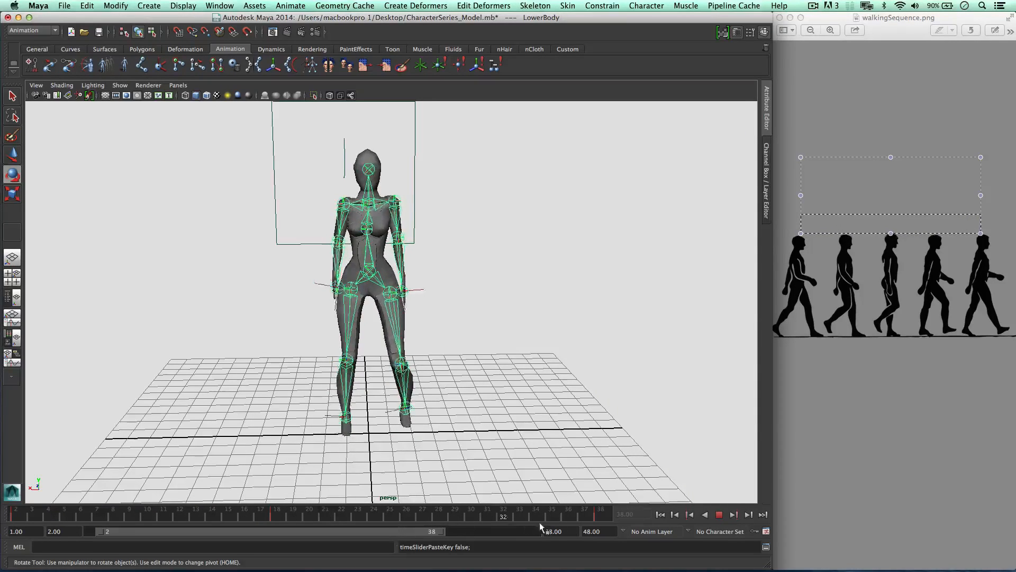
pyautogui.hotkey('alt', 'v')
pyautogui.moveTo(364, 279); pyautogui.dragTo(357, 279)
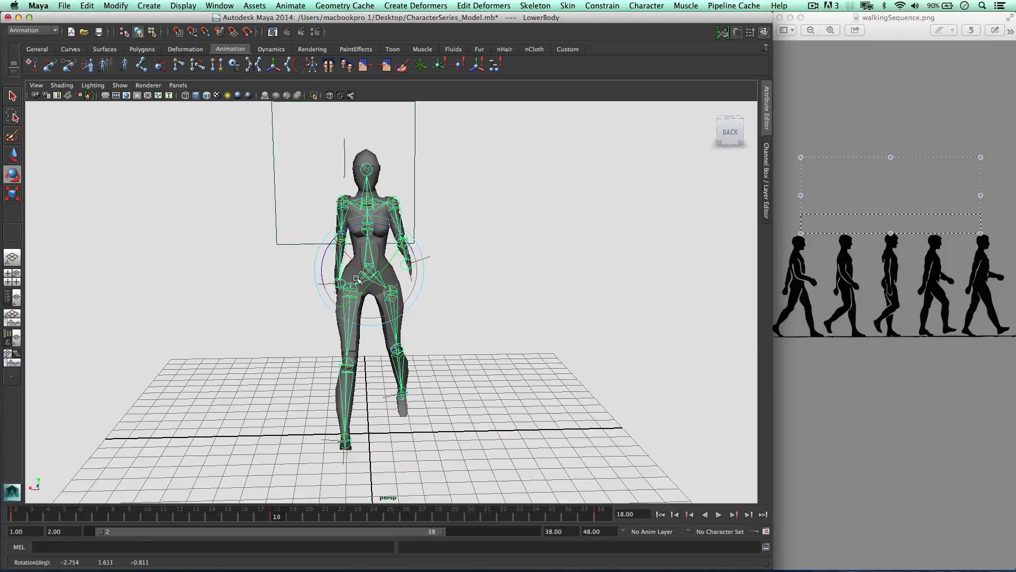
pyautogui.press('s')
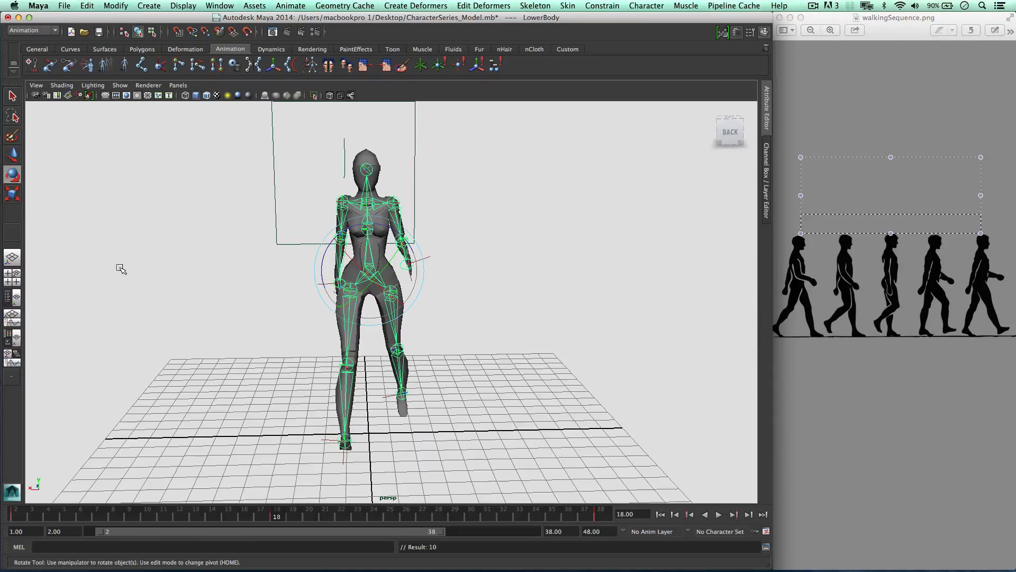
# Step: Play the walk cycle and check the hip twist from the back and the side
pyautogui.hotkey('alt', 'v')
pyautogui.keyDown('alt'); pyautogui.moveTo(462, 261); pyautogui.dragTo(420, 215); pyautogui.keyUp('alt')
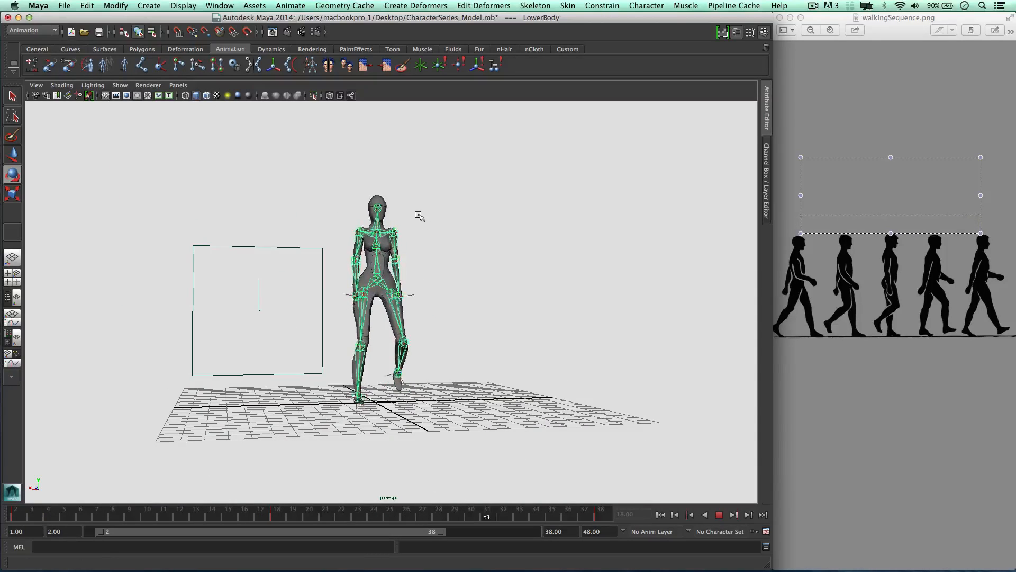
pyautogui.keyDown('alt'); pyautogui.moveTo(288, 215); pyautogui.dragTo(354, 238); pyautogui.keyUp('alt')
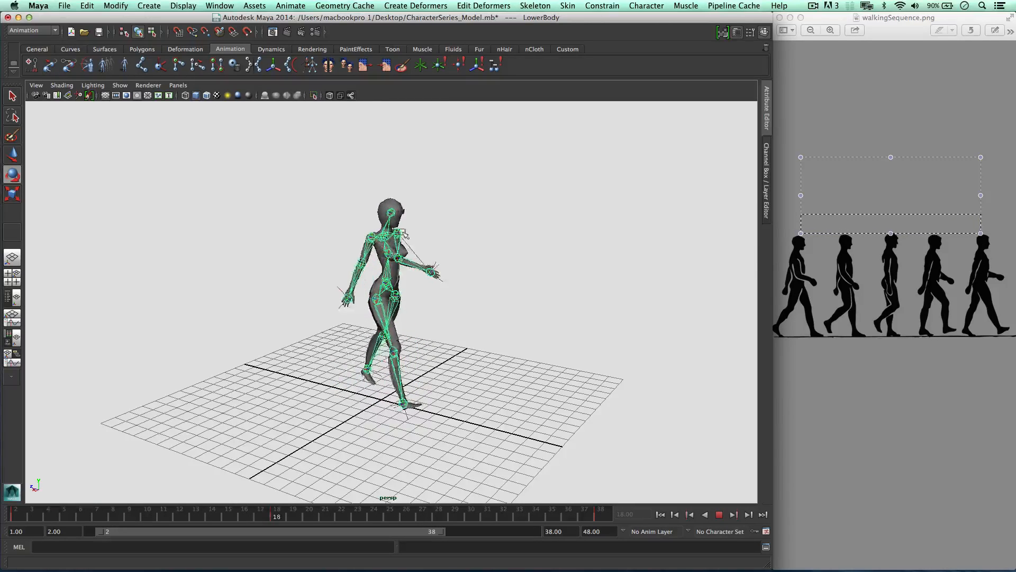
pyautogui.keyDown('alt'); pyautogui.moveTo(365, 215); pyautogui.dragTo(492, 360); pyautogui.keyUp('alt')
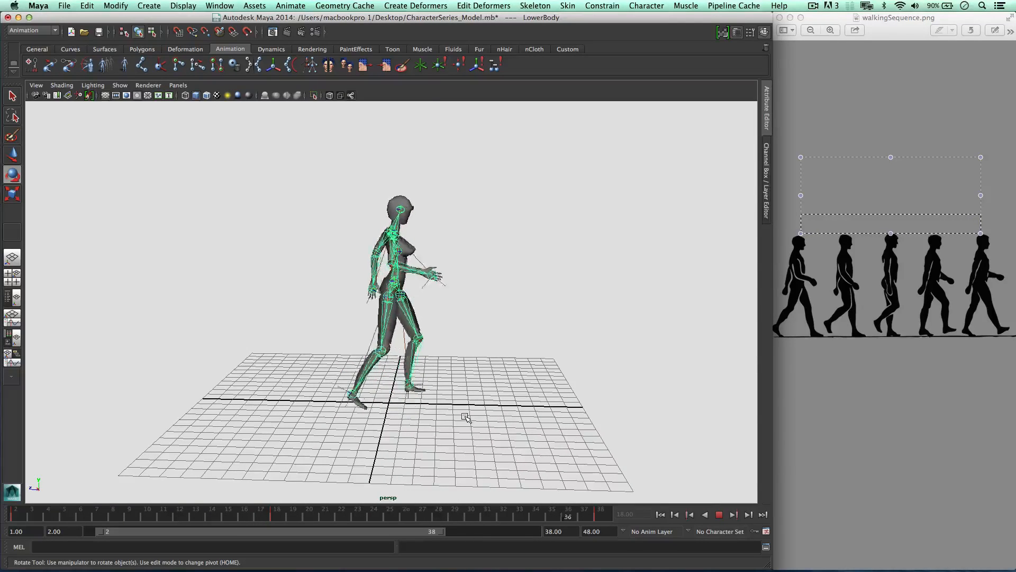
pyautogui.click(717, 515)
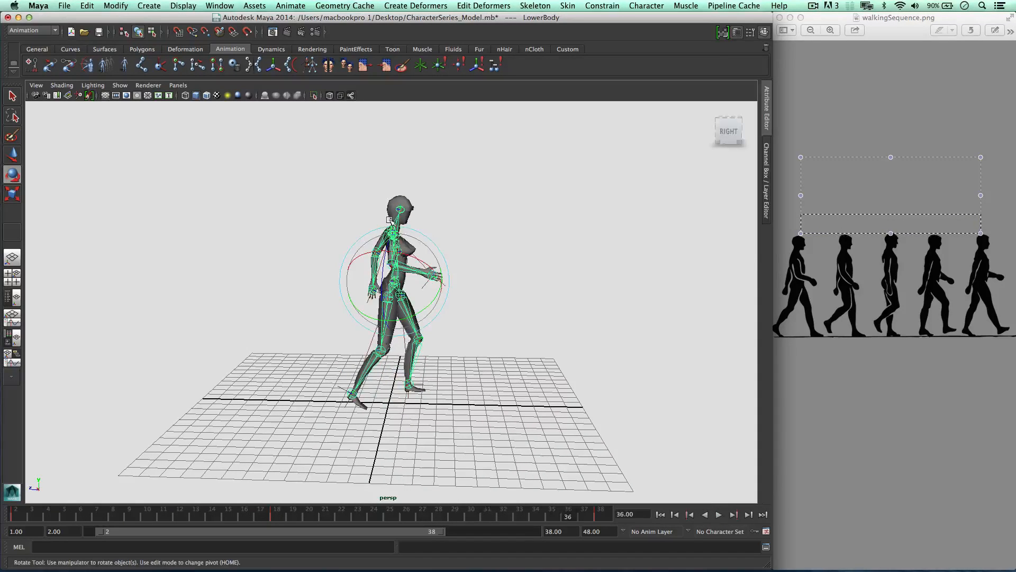
# Step: Replay the walk cycle from a three-quarter back view and examine the pose at frame 22 up close
pyautogui.keyDown('alt'); pyautogui.moveTo(509, 221); pyautogui.dragTo(473, 218); pyautogui.keyUp('alt')
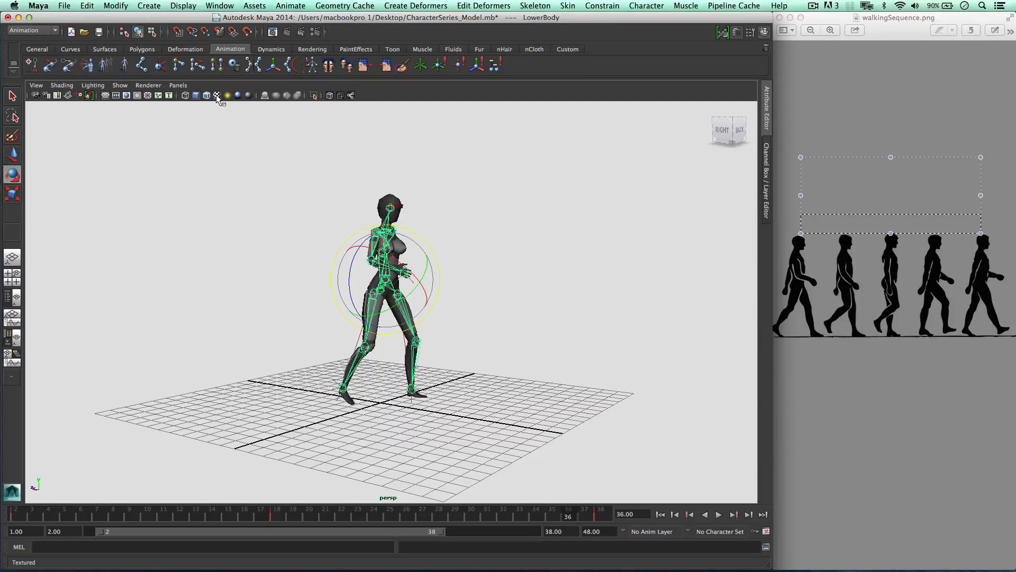
pyautogui.click(719, 515)
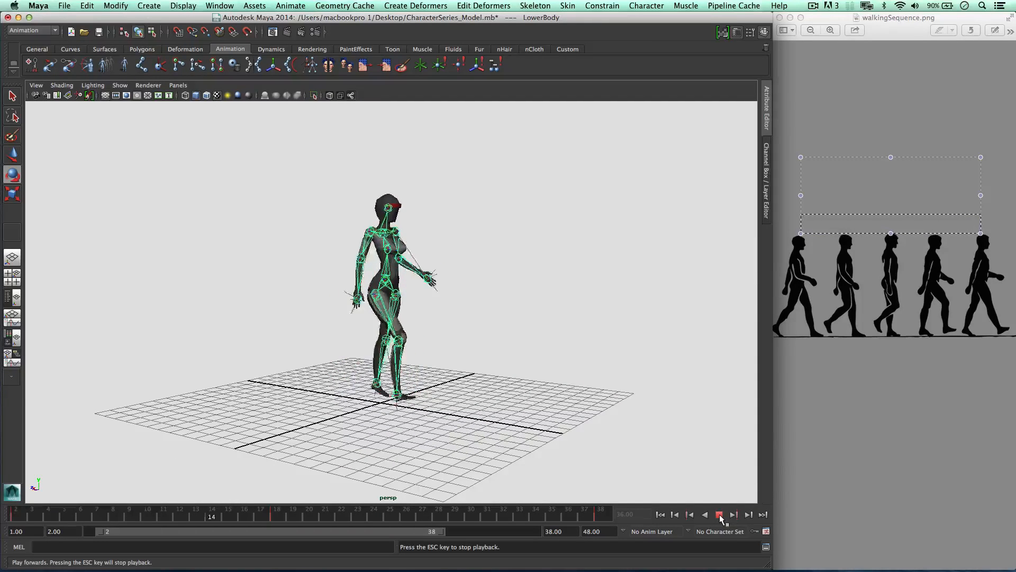
pyautogui.click(719, 515)
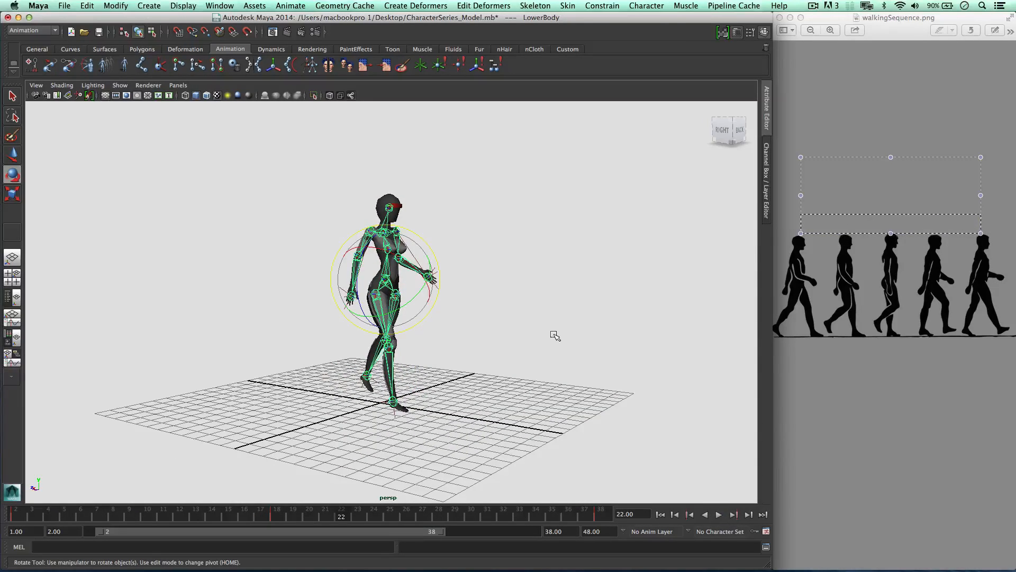
pyautogui.keyDown('alt'); pyautogui.moveTo(556, 335); pyautogui.dragTo(511, 306); pyautogui.keyUp('alt')
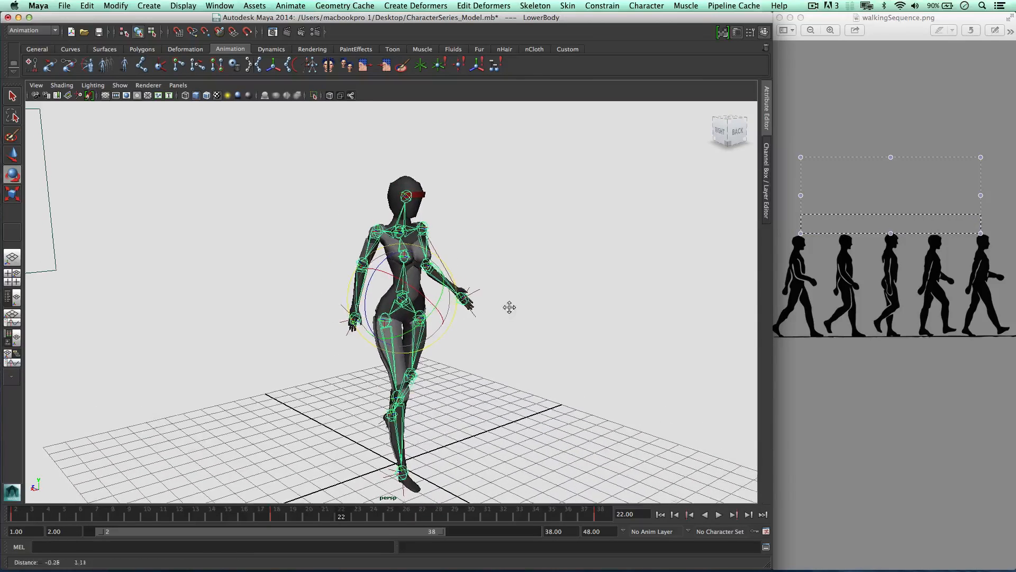
# Step: Select the character mesh and start an FBX selection export named FemaleCharacter into the project's _Models folder
pyautogui.click(412, 186)
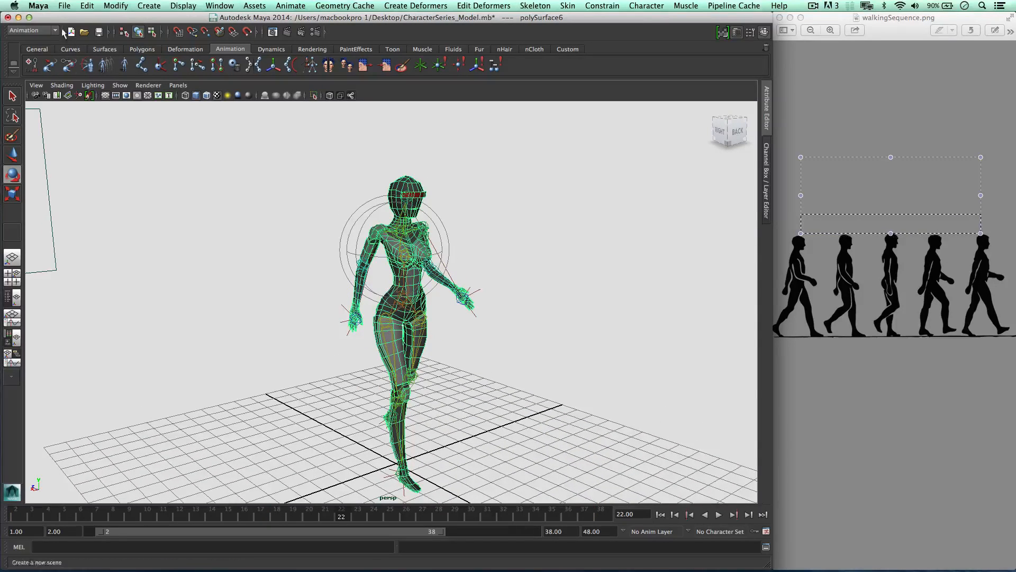
pyautogui.click(64, 5)
pyautogui.click(92, 139)
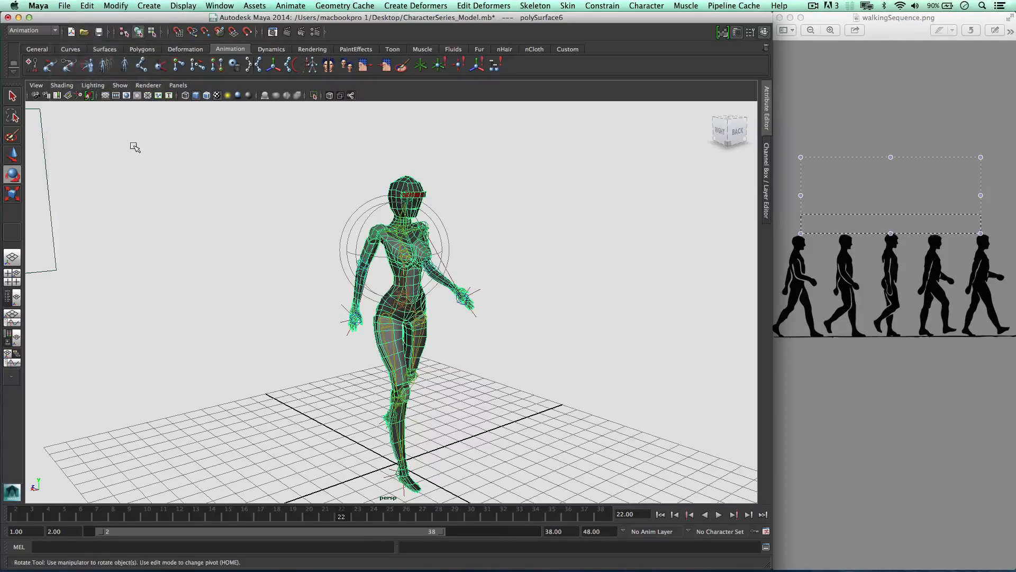
pyautogui.click(329, 184)
pyautogui.doubleClick(329, 184)
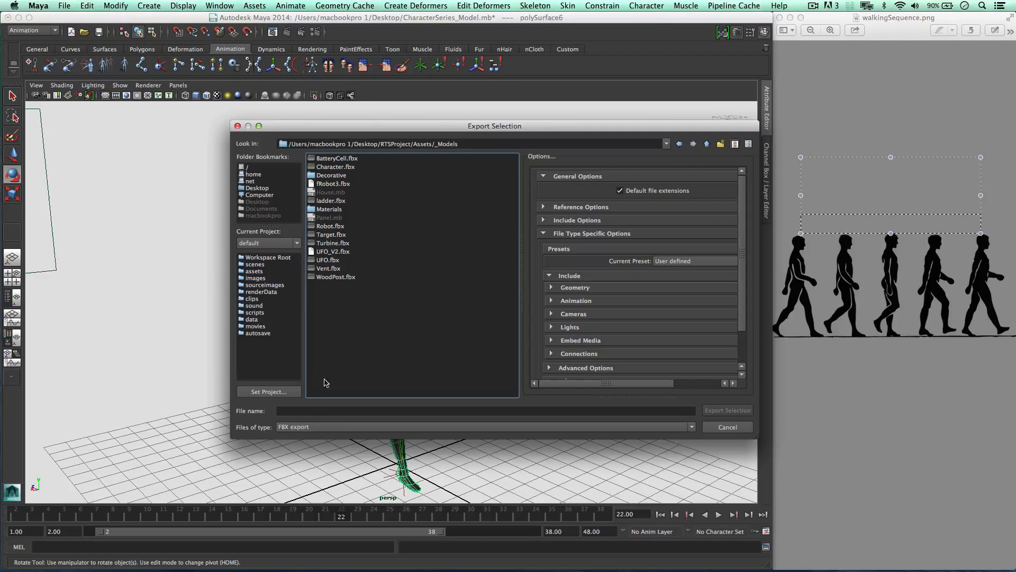
pyautogui.click(297, 409)
pyautogui.write('FemaleCharacter')
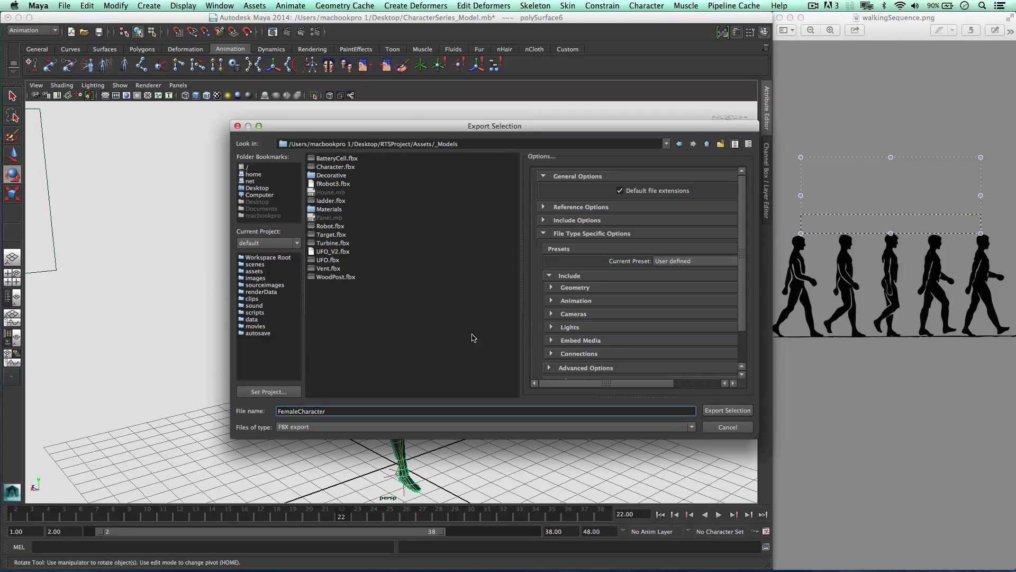
# Step: Set the baked animation's end frame to 38, export the FBX, and review and dismiss the export warnings
pyautogui.click(583, 301)
pyautogui.scroll(-3, 624, 291)
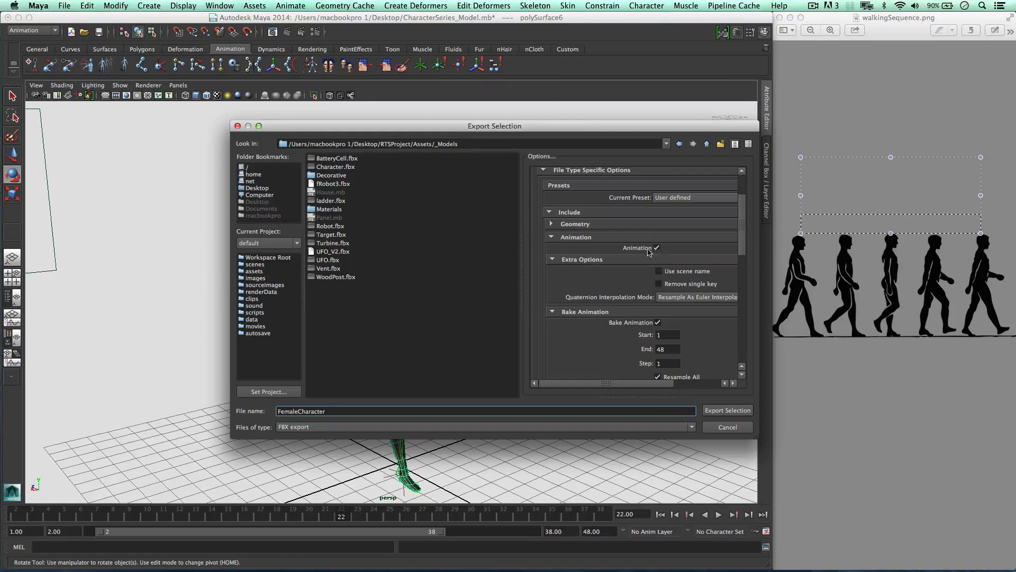
pyautogui.scroll(-3, 649, 252)
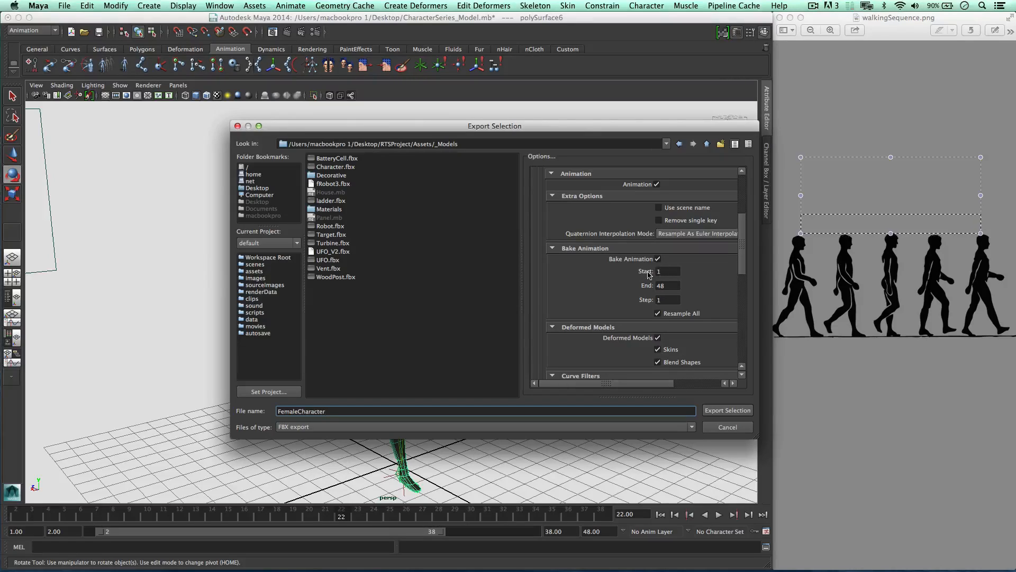
pyautogui.click(668, 283)
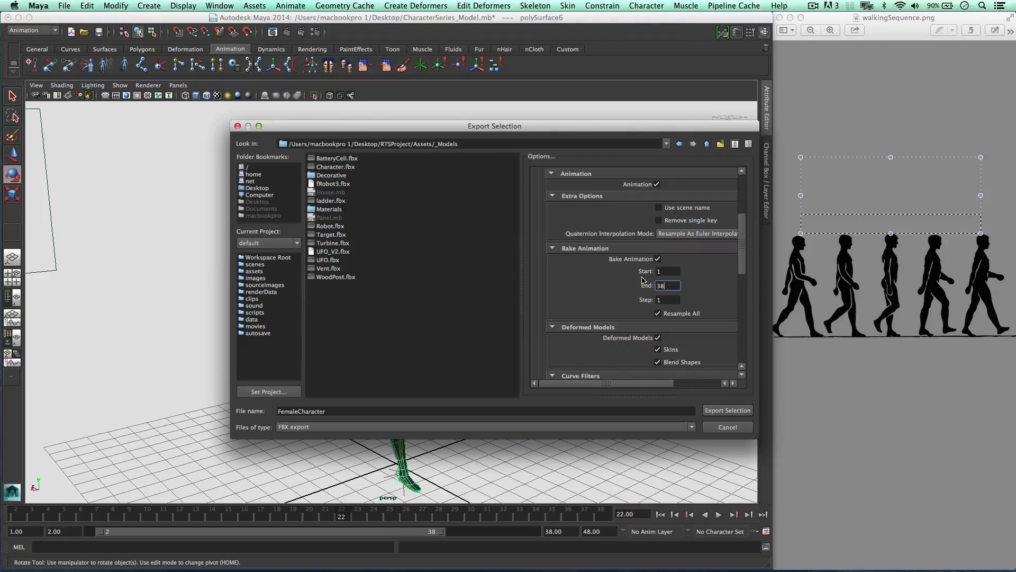
pyautogui.scroll(-4, 643, 306)
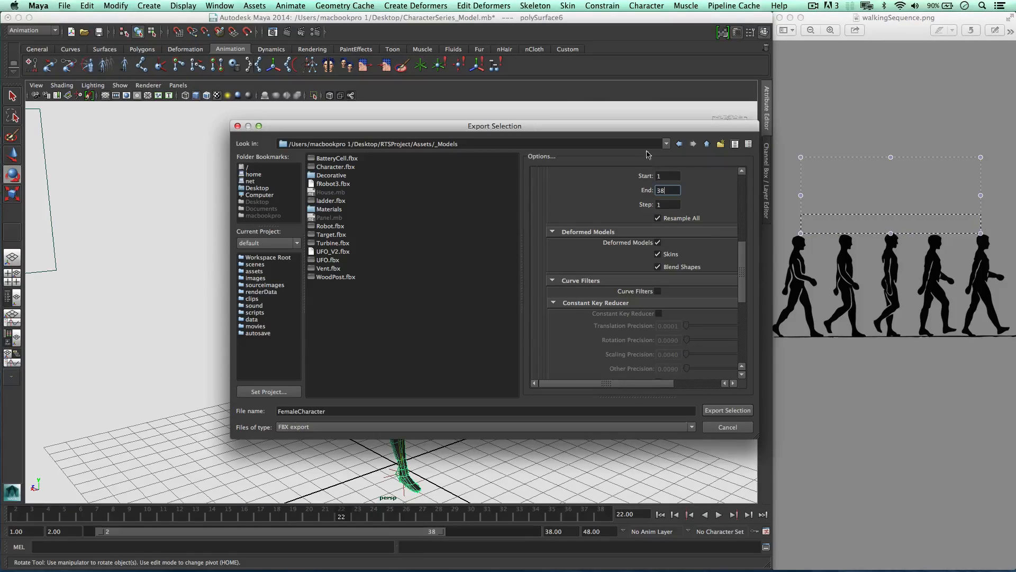
pyautogui.click(735, 412)
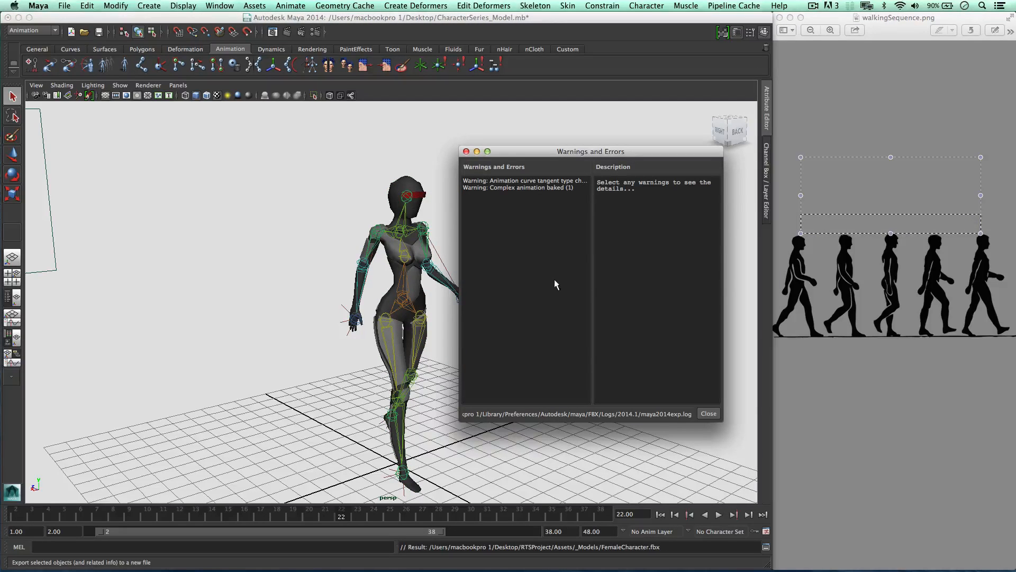
pyautogui.click(535, 181)
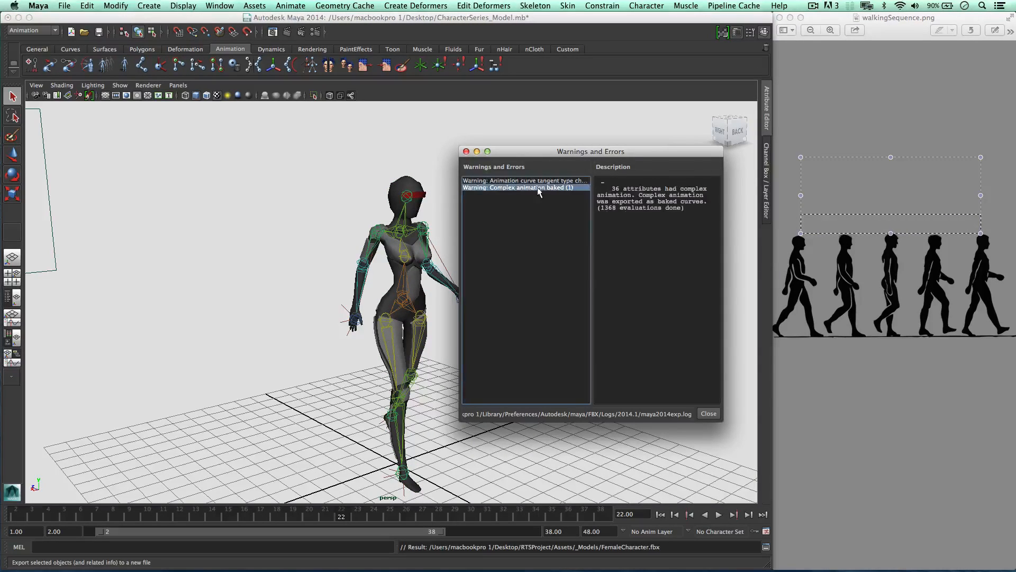
pyautogui.click(500, 188)
pyautogui.click(466, 152)
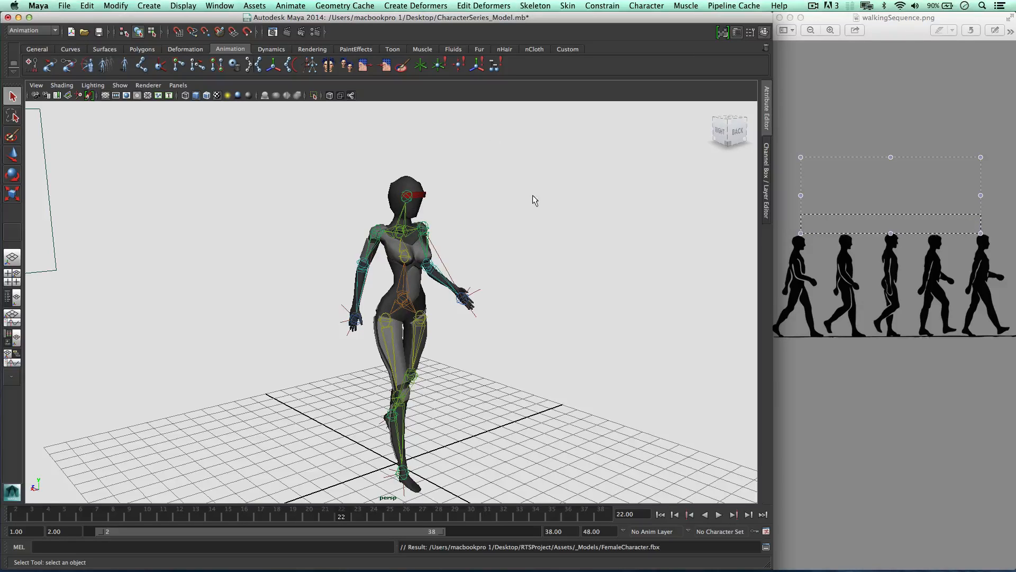
# Step: Switch to Unity, set the FemaleCharacter model's import scale factor to 1 and apply it
pyautogui.click(630, 560)
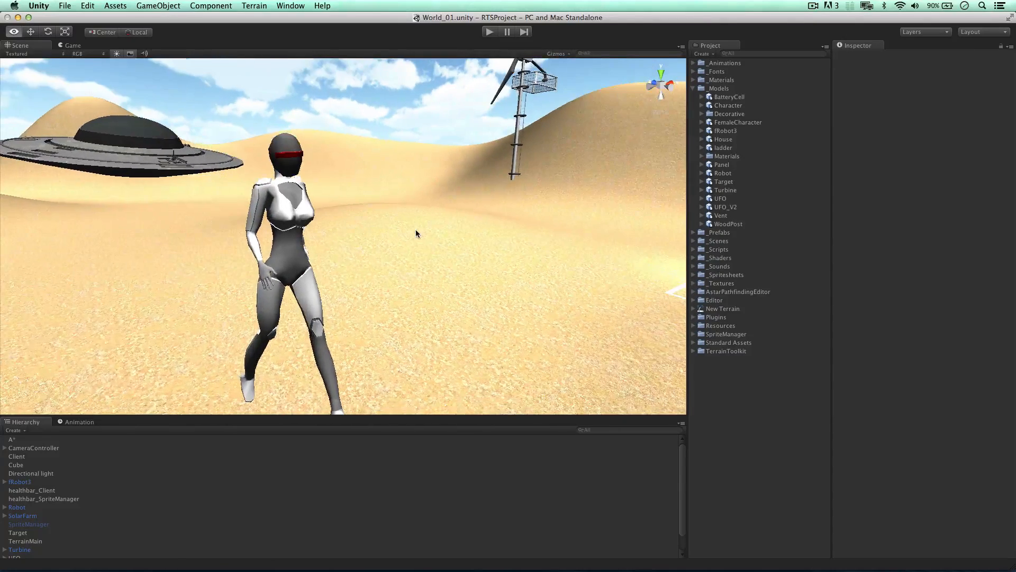
pyautogui.click(741, 123)
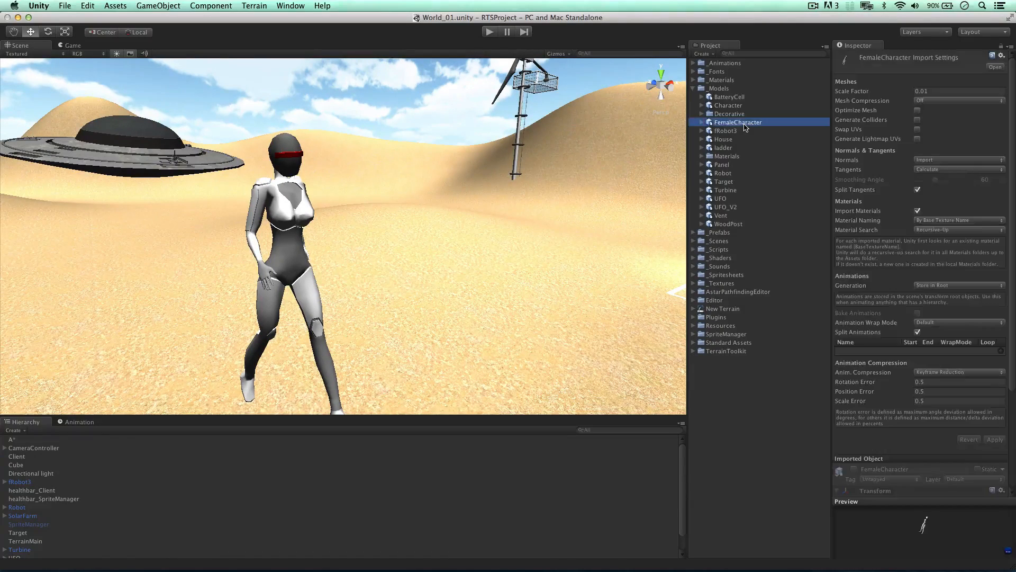
pyautogui.keyDown('alt'); pyautogui.moveTo(280, 200); pyautogui.dragTo(395, 227); pyautogui.keyUp('alt')
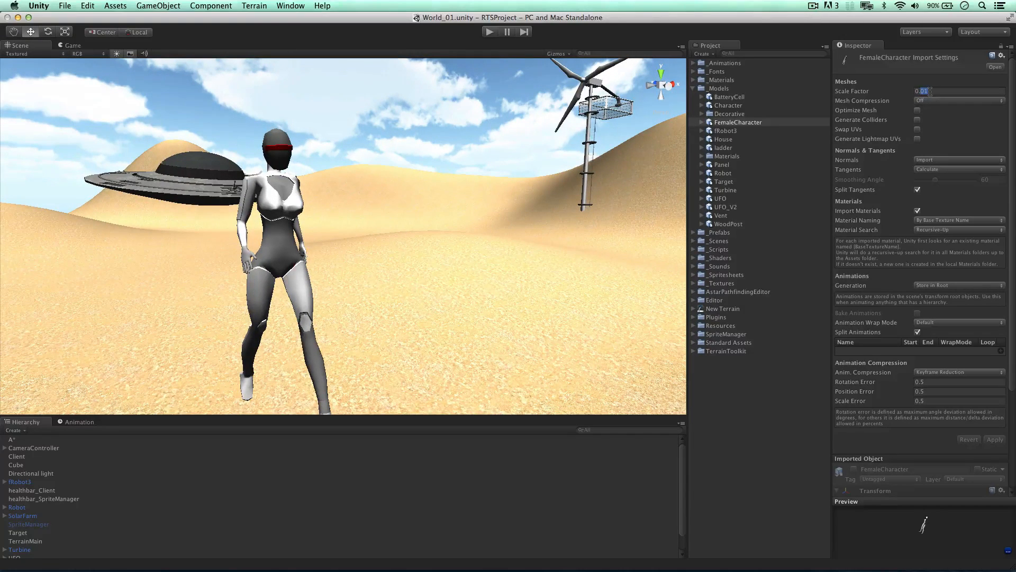
pyautogui.scroll(-5, 930, 246)
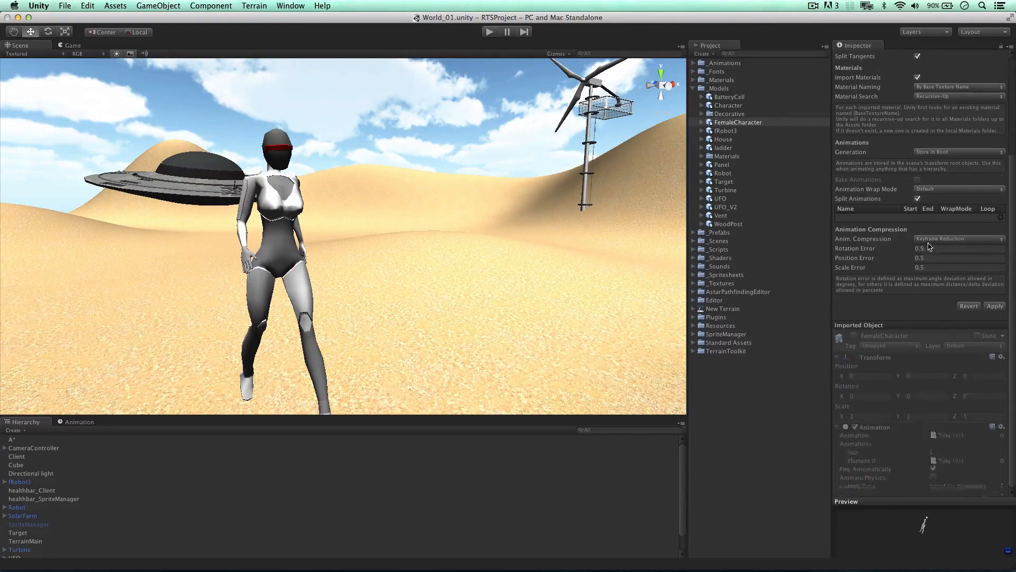
pyautogui.click(994, 307)
# Step: Place the FemaleCharacter model in the desert scene and scale it uniformly to about 1.73
pyautogui.moveTo(759, 124); pyautogui.dragTo(454, 312)
pyautogui.press('e')
pyautogui.press('r')
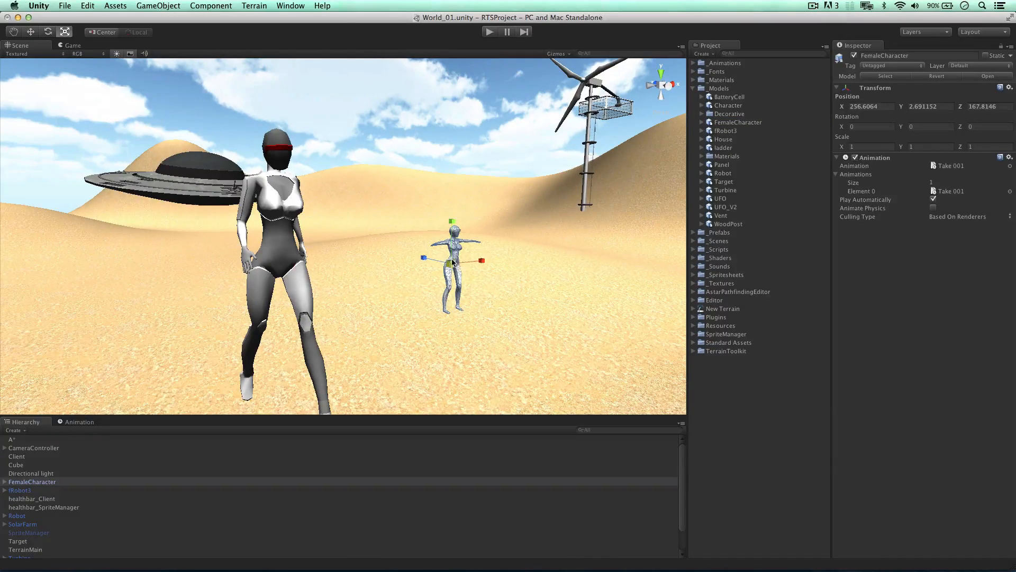
pyautogui.moveTo(455, 254); pyautogui.dragTo(417, 236)
# Step: Move FemaleCharacter beside the existing robot, to about X 238.3 and Z 151.6
pyautogui.press('w')
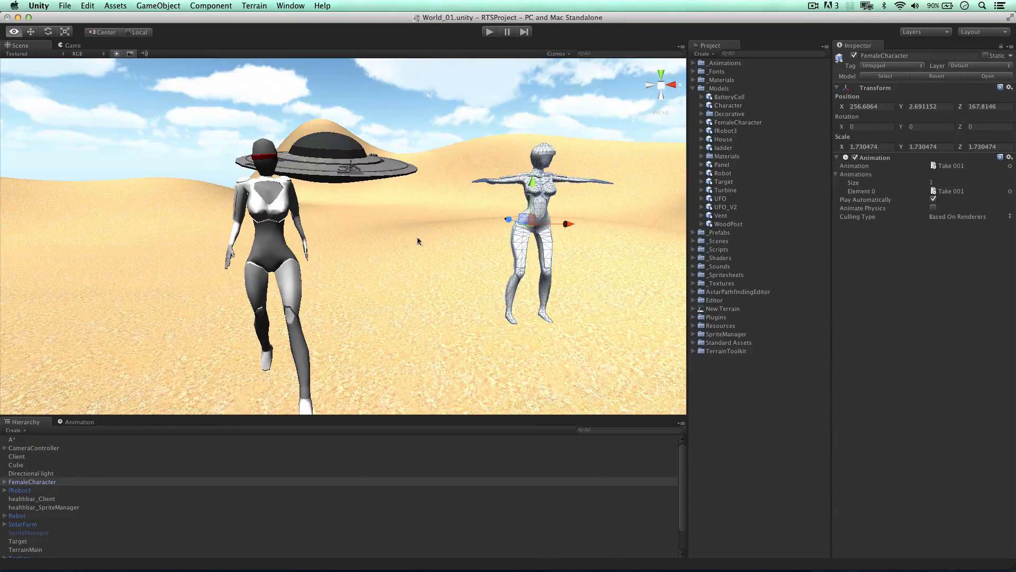
pyautogui.moveTo(567, 224); pyautogui.dragTo(370, 263)
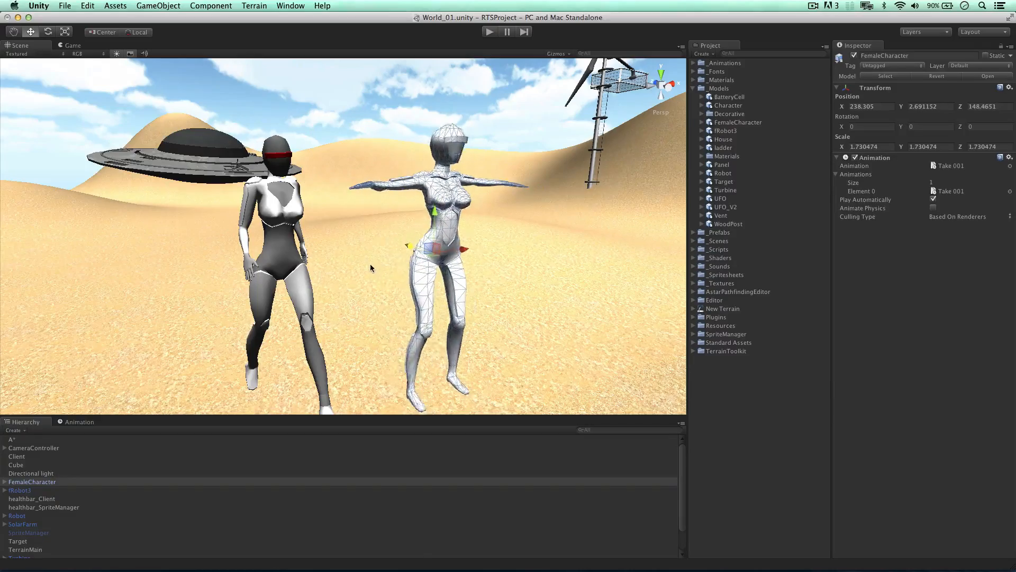
pyautogui.click(531, 211)
pyautogui.keyDown('alt'); pyautogui.moveTo(532, 212); pyautogui.dragTo(477, 203); pyautogui.keyUp('alt')
pyautogui.click(432, 203)
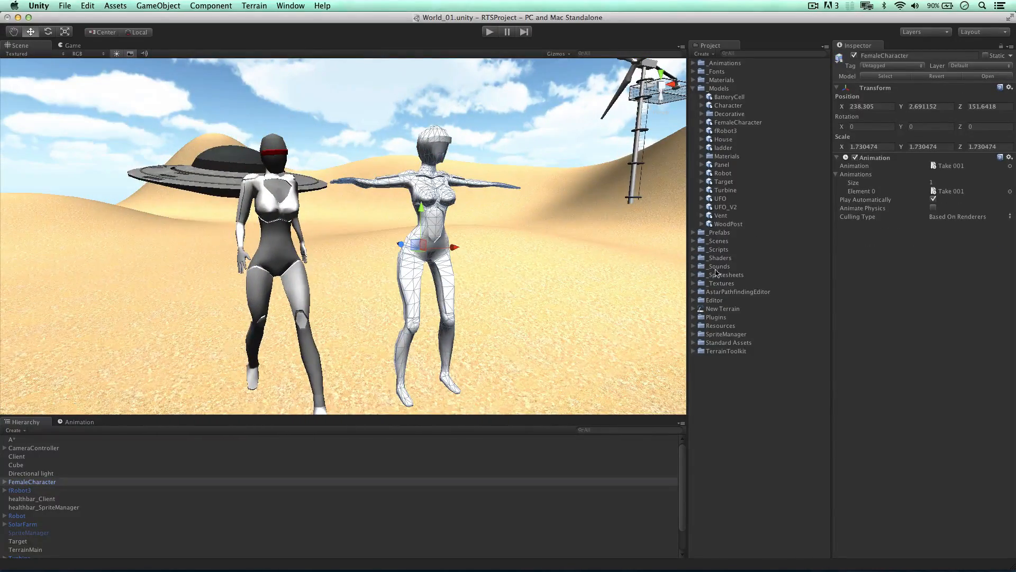
# Step: Apply the character's texture from the _Textures folder to FemaleCharacter and check it in the scene
pyautogui.click(694, 283)
pyautogui.moveTo(739, 430); pyautogui.dragTo(434, 193)
pyautogui.click(694, 283)
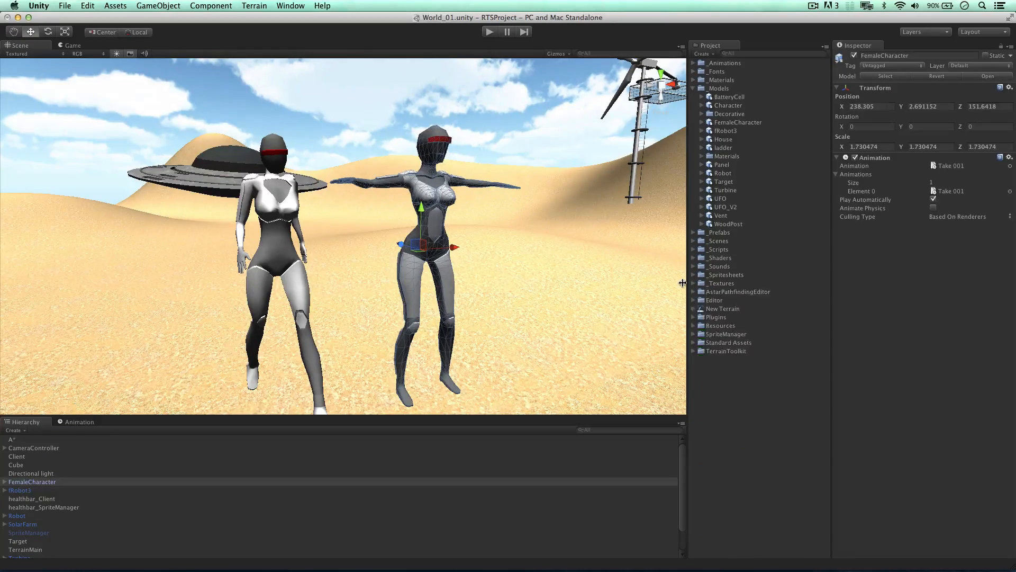
pyautogui.click(500, 236)
pyautogui.keyDown('alt'); pyautogui.moveTo(499, 236); pyautogui.dragTo(430, 198); pyautogui.keyUp('alt')
pyautogui.click(430, 198)
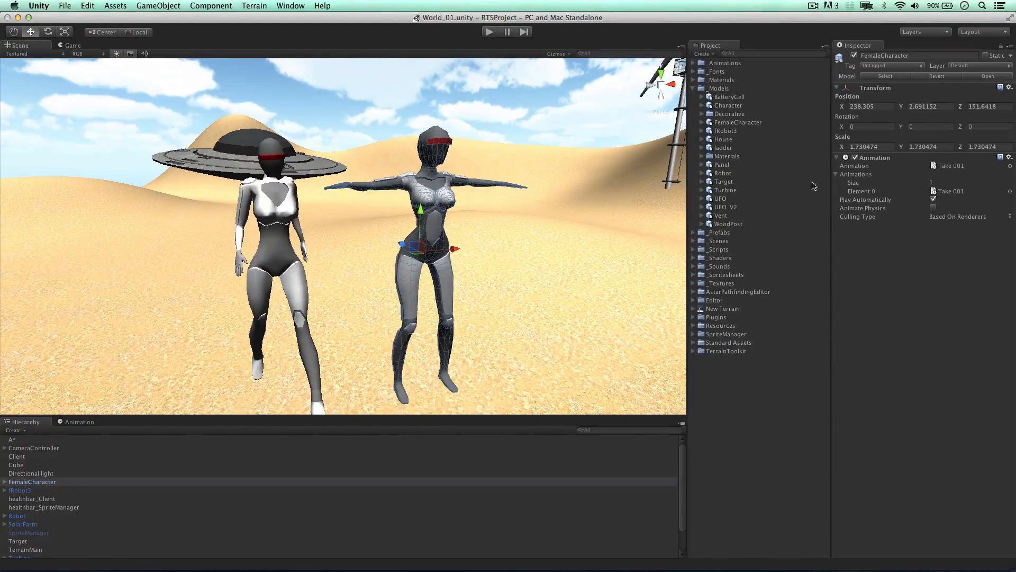
# Step: Add a split animation named idle to the FemaleCharacter import settings, spanning frames 1 to 2 with Default wrap mode
pyautogui.click(744, 122)
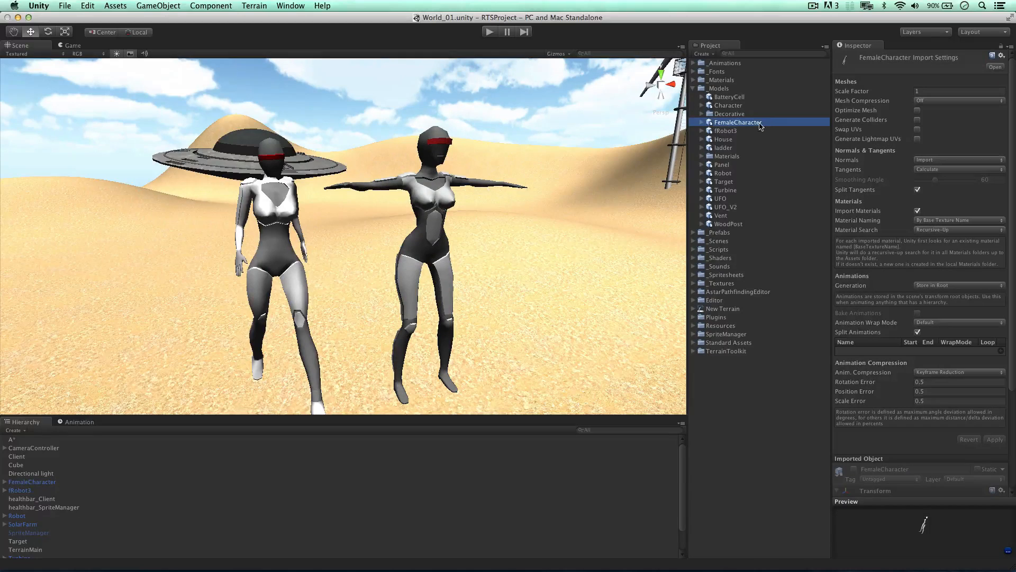
pyautogui.scroll(-5, 868, 249)
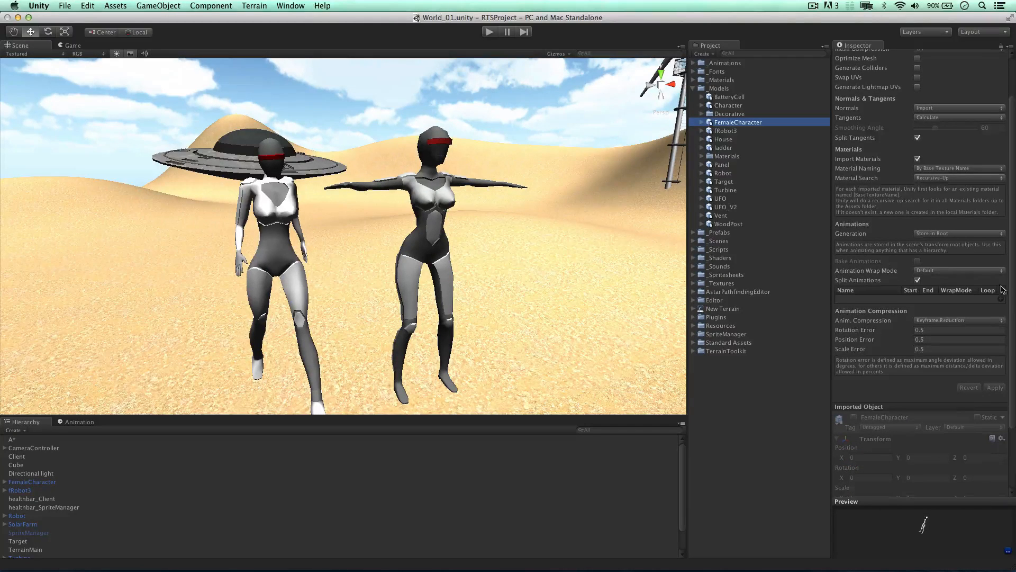
pyautogui.click(1002, 299)
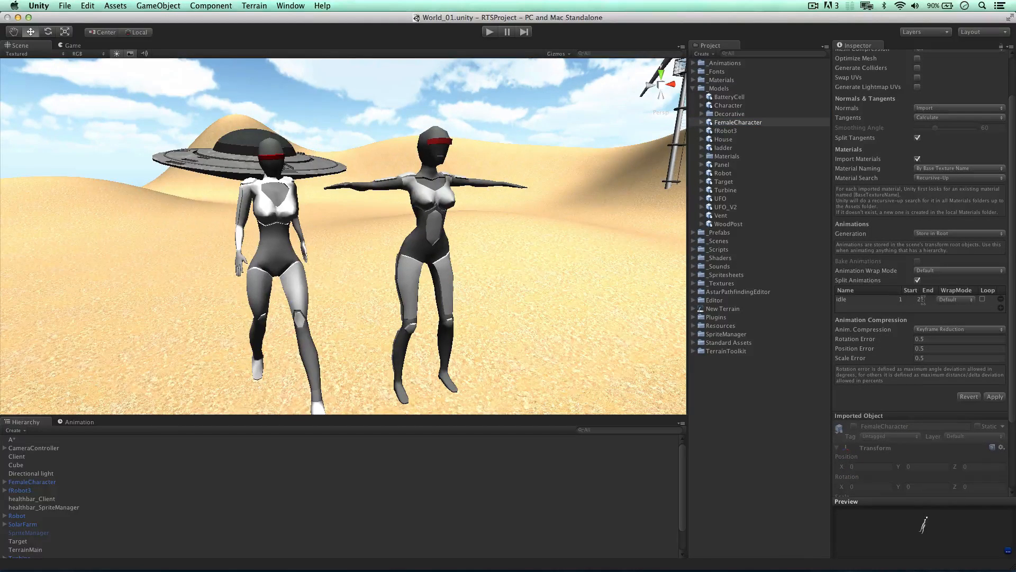
pyautogui.click(902, 300)
pyautogui.click(961, 300)
pyautogui.click(968, 304)
# Step: Add a second split animation named walking that runs from frame 2 to frame 37
pyautogui.click(1001, 308)
pyautogui.click(844, 308)
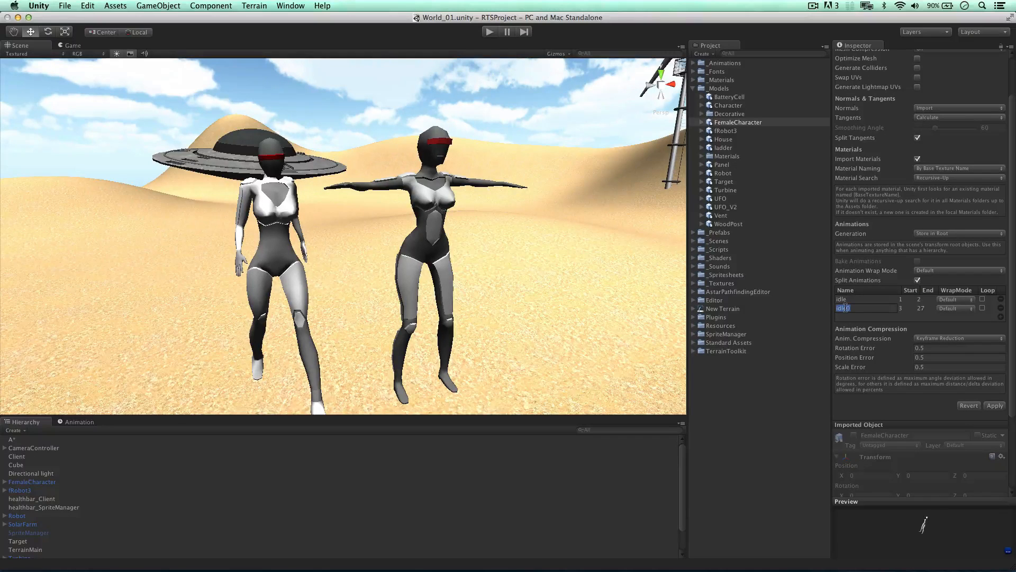
pyautogui.click(909, 307)
pyautogui.write('2')
pyautogui.click(921, 309)
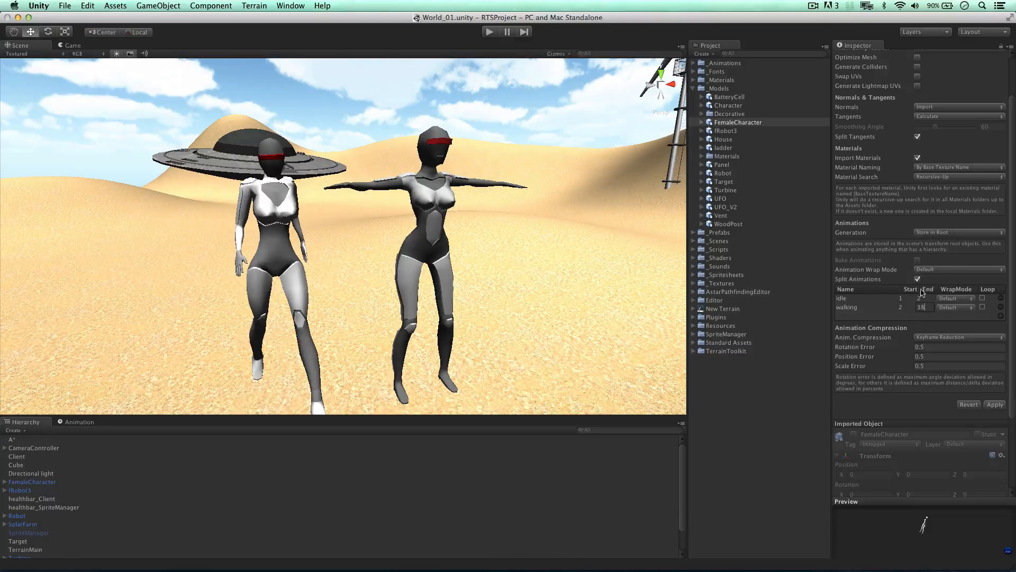
pyautogui.moveTo(921, 310); pyautogui.dragTo(931, 312)
# Step: Set the walking clip's wrap mode to Loop, enable its Loop option and apply the import settings
pyautogui.click(956, 307)
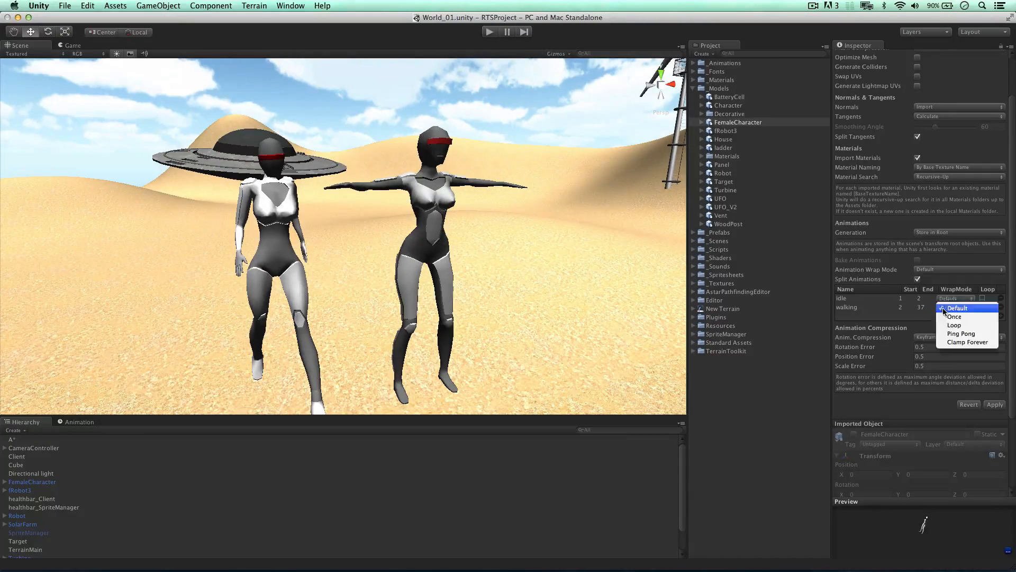
pyautogui.click(953, 325)
pyautogui.click(983, 307)
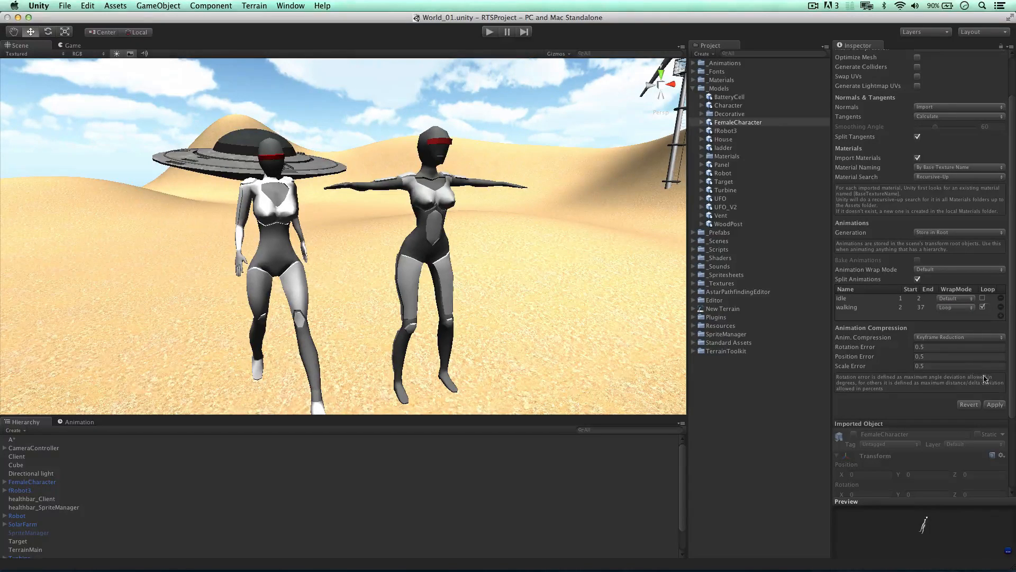
pyautogui.click(996, 404)
# Step: Assign walking as the default animation of FemaleCharacter in the scene and briefly play-test the game
pyautogui.click(447, 209)
pyautogui.keyDown('alt'); pyautogui.moveTo(448, 210); pyautogui.dragTo(524, 208); pyautogui.keyUp('alt')
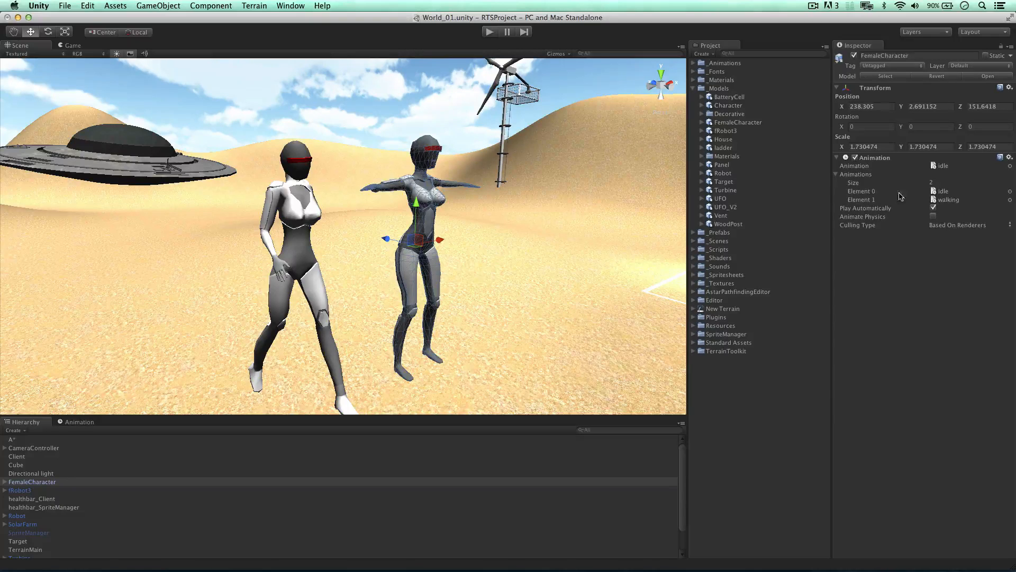
pyautogui.click(955, 166)
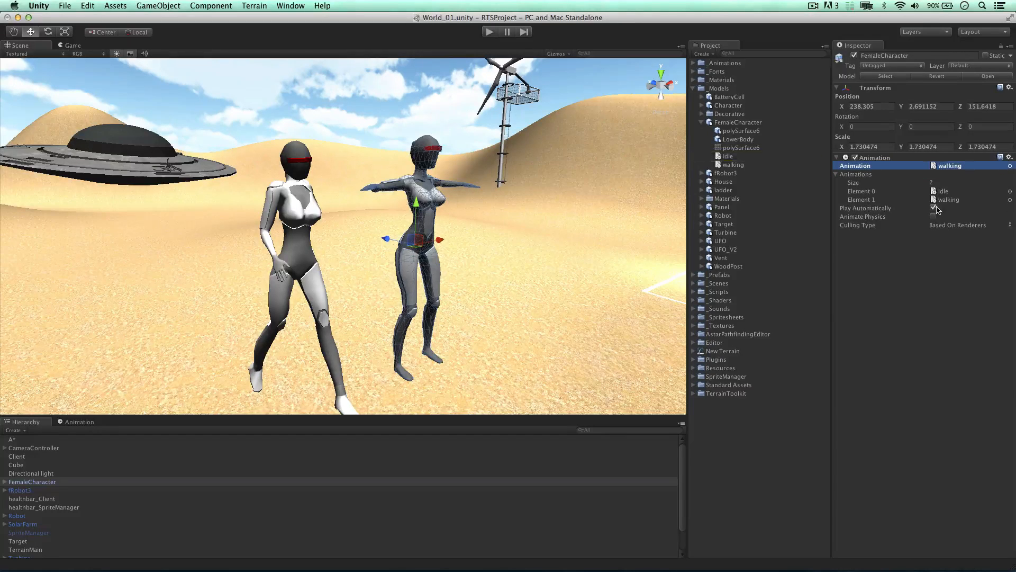
pyautogui.keyDown('alt'); pyautogui.moveTo(473, 195); pyautogui.dragTo(511, 193); pyautogui.keyUp('alt')
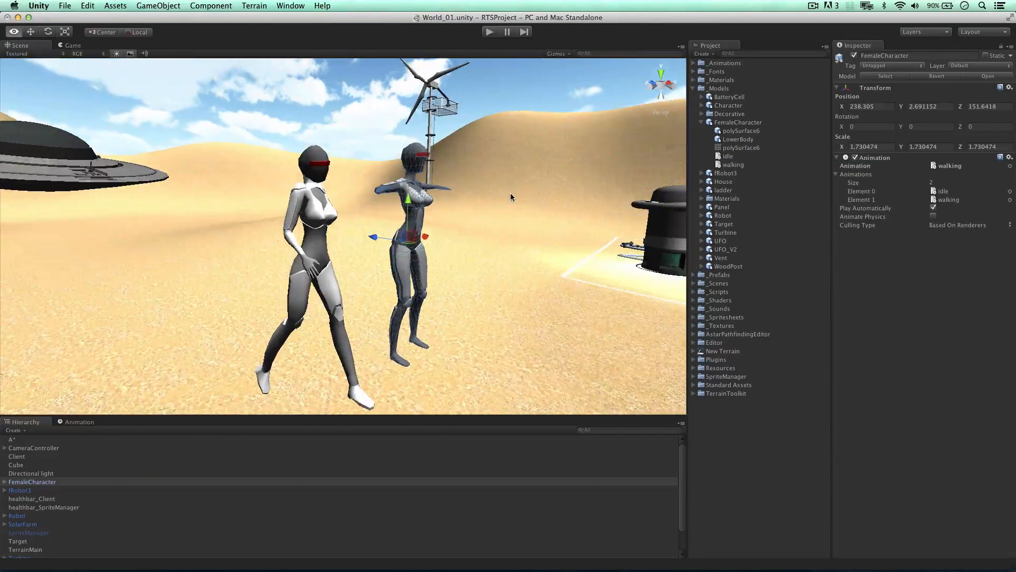
pyautogui.click(489, 32)
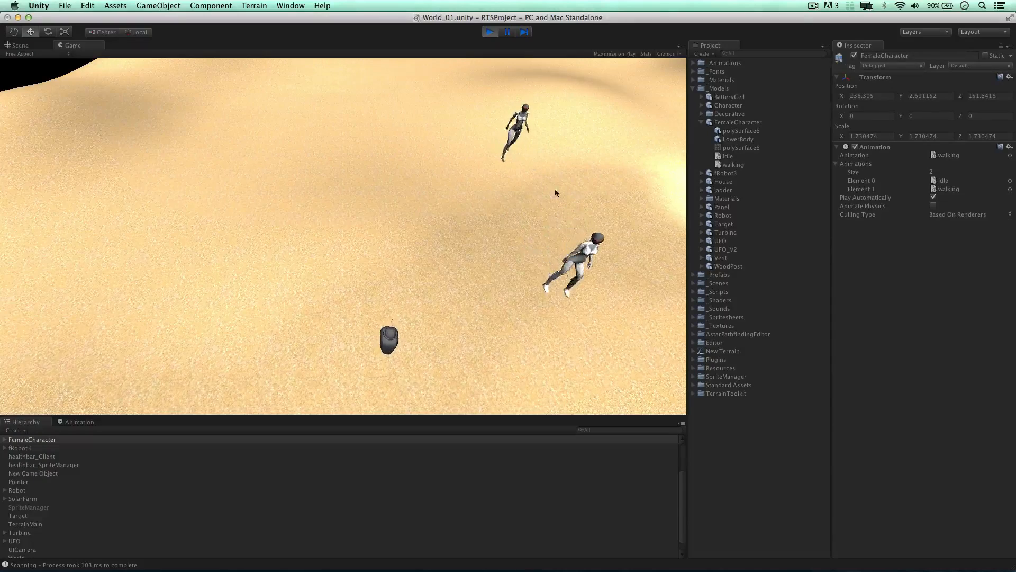
pyautogui.click(488, 33)
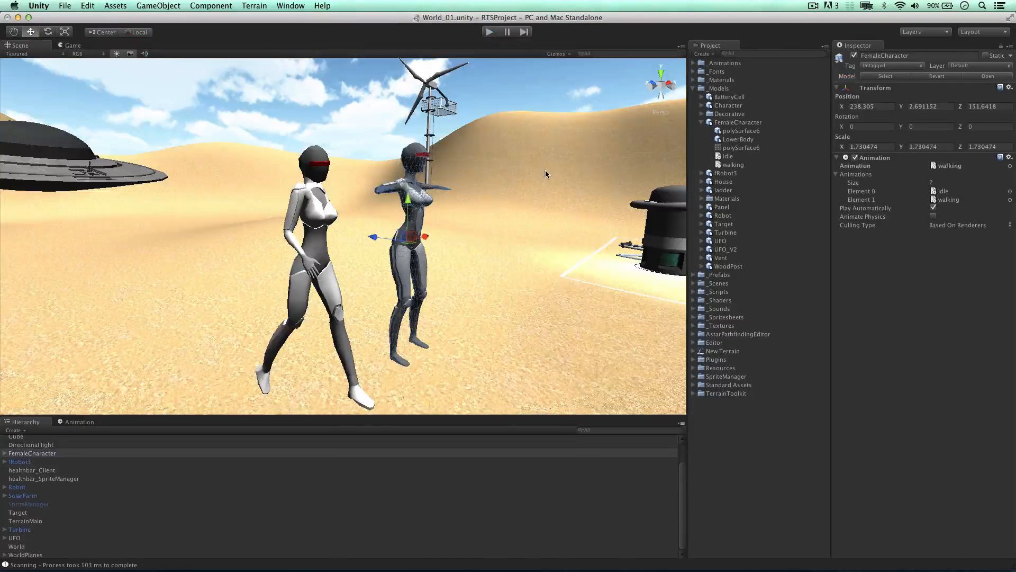
# Step: Locate the RobotWalkAnim script used by fRobot3 and attach it to FemaleCharacter in the scene
pyautogui.click(315, 165)
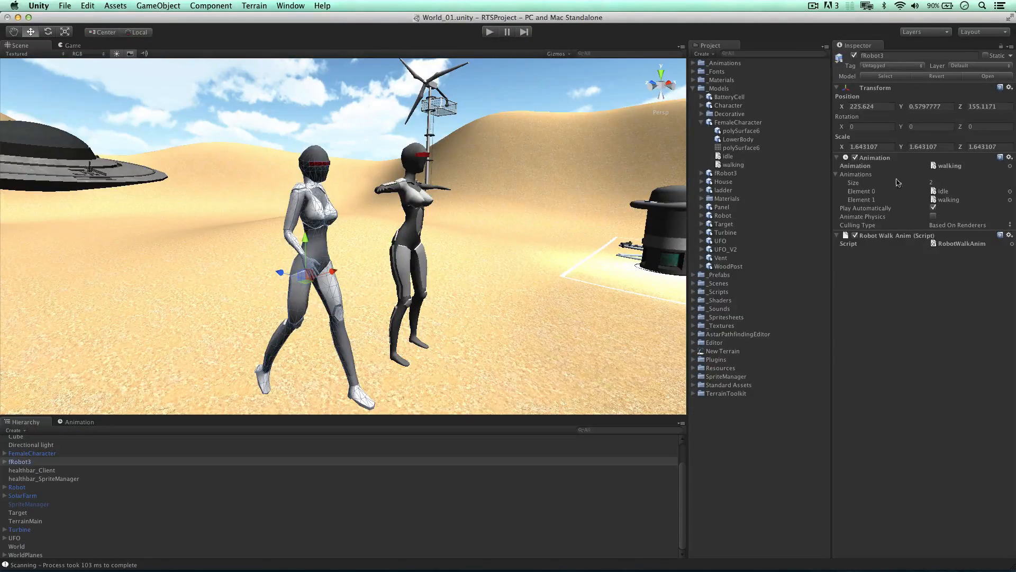
pyautogui.click(951, 244)
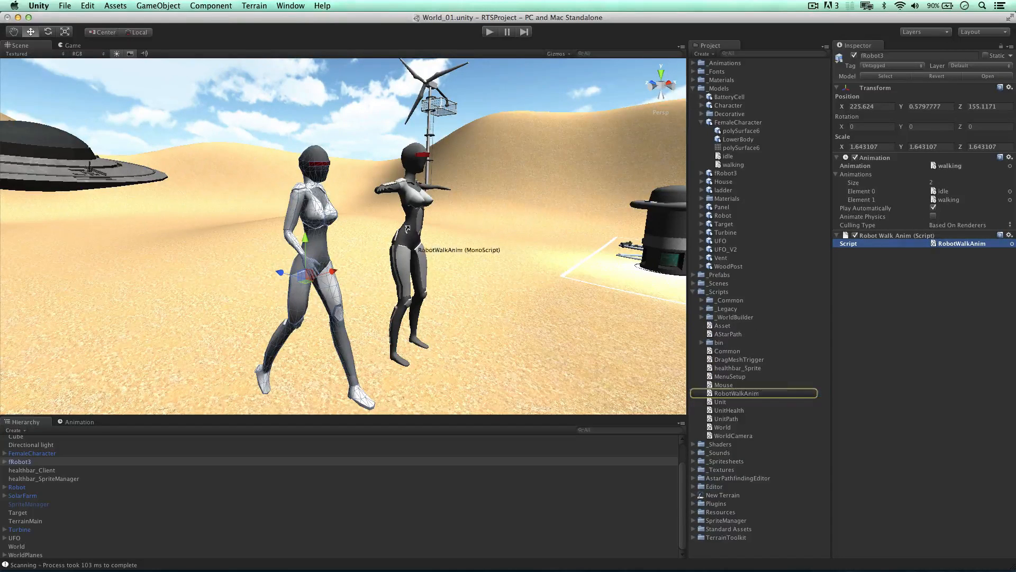
# Step: Play-test the game and follow both female characters with the camera to examine their walking across the desert
pyautogui.click(489, 32)
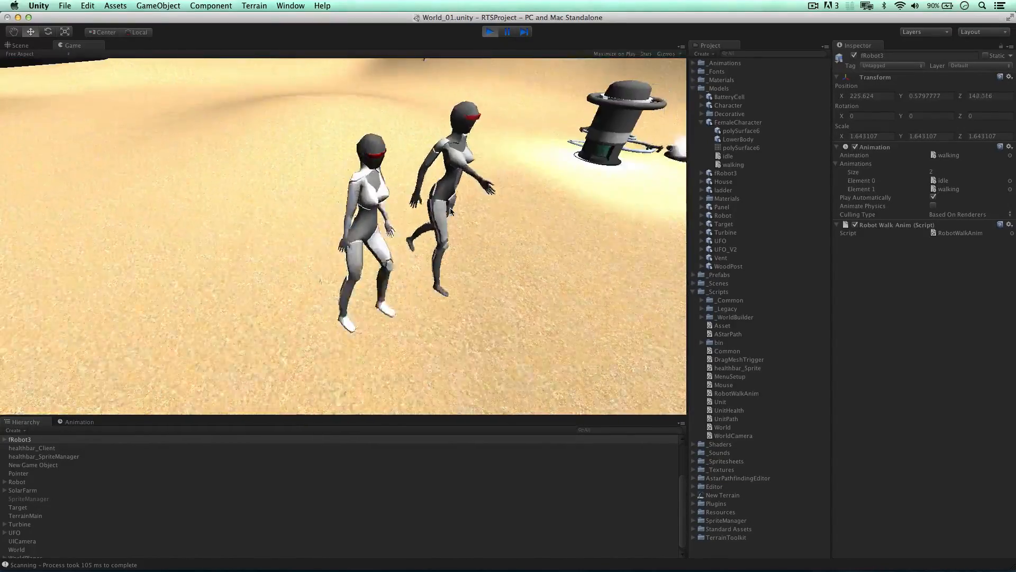
pyautogui.scroll(-5, 443, 213)
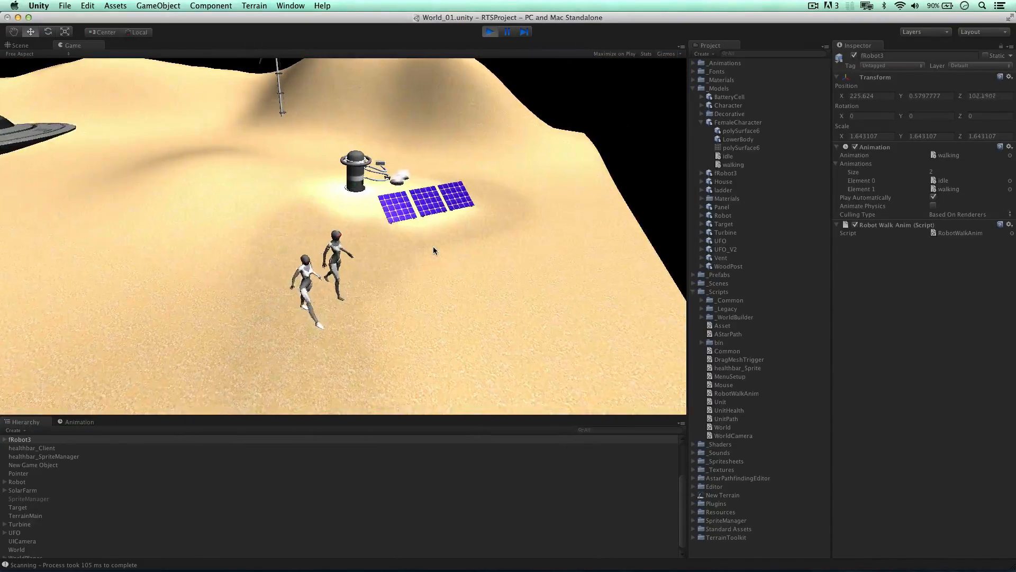
pyautogui.keyDown('ctrl'); pyautogui.moveTo(434, 247); pyautogui.dragTo(417, 250, button='right'); pyautogui.keyUp('ctrl')
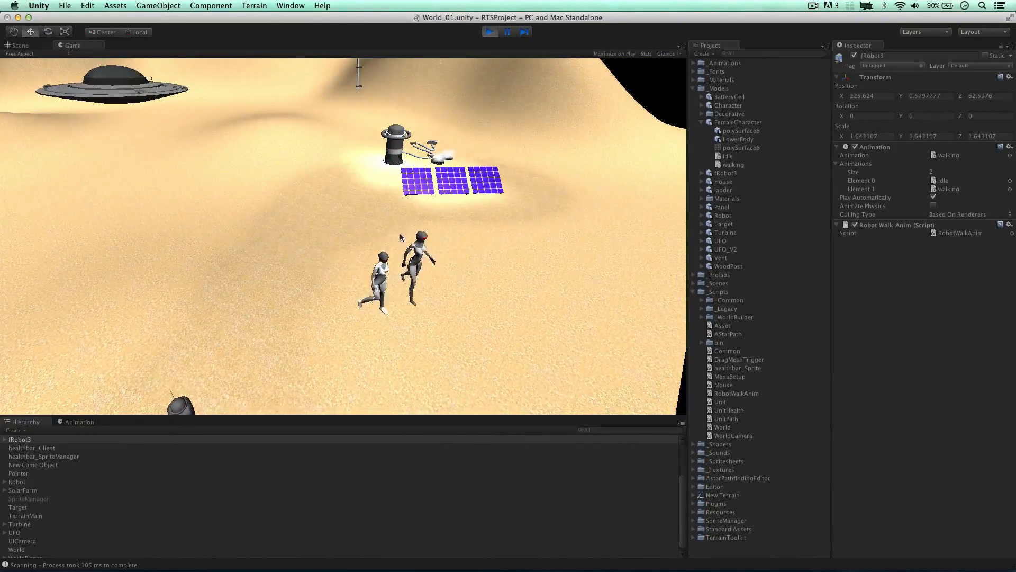
pyautogui.moveTo(400, 233); pyautogui.dragTo(444, 280)
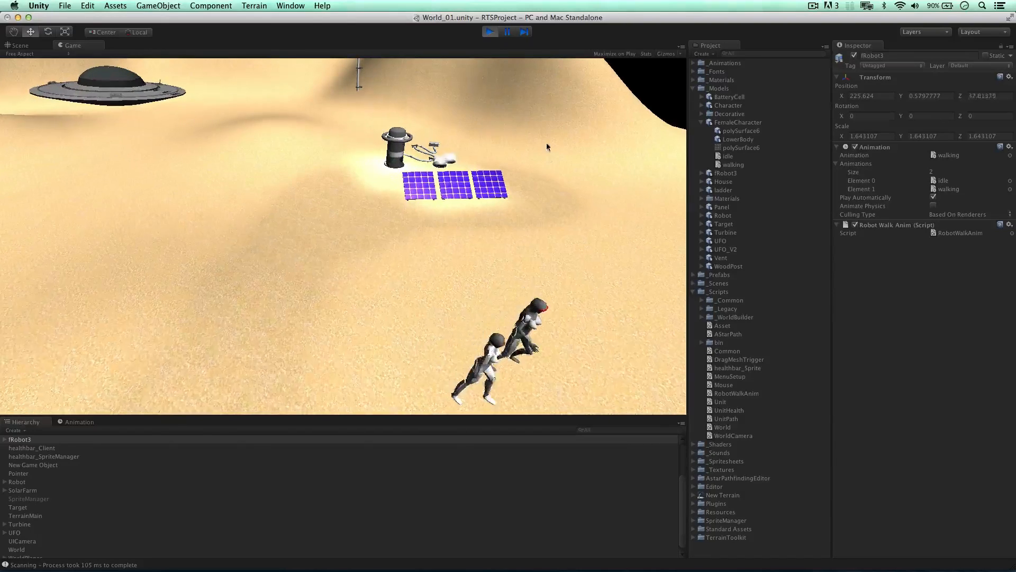
pyautogui.keyDown('ctrl'); pyautogui.moveTo(451, 249); pyautogui.dragTo(491, 251, button='right'); pyautogui.keyUp('ctrl')
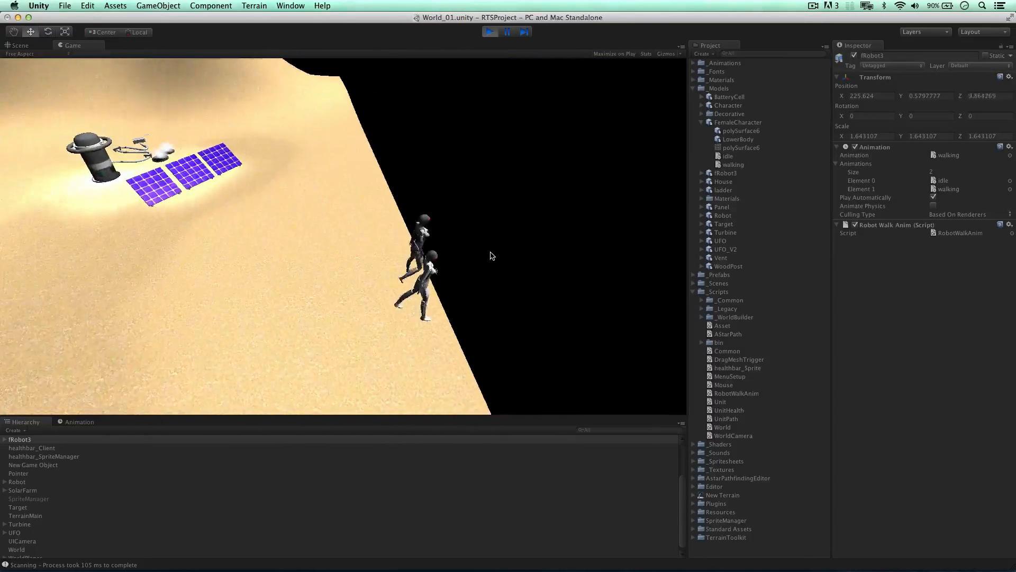
pyautogui.keyDown('ctrl'); pyautogui.moveTo(435, 186); pyautogui.dragTo(300, 145, button='right'); pyautogui.keyUp('ctrl')
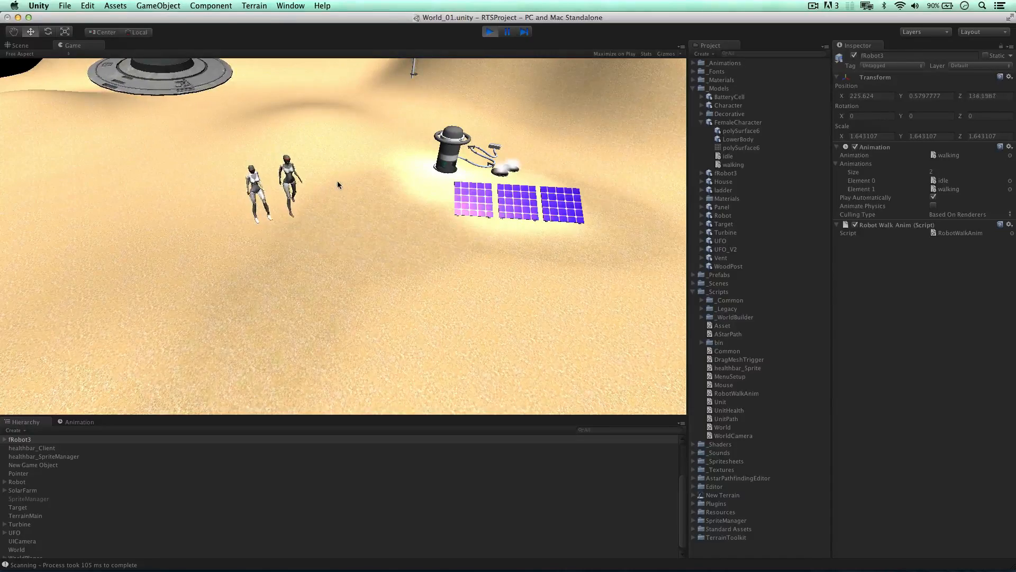
pyautogui.keyDown('ctrl'); pyautogui.moveTo(338, 180); pyautogui.dragTo(304, 177, button='right'); pyautogui.keyUp('ctrl')
pyautogui.press('w')
pyautogui.press('a')
pyautogui.press('s')
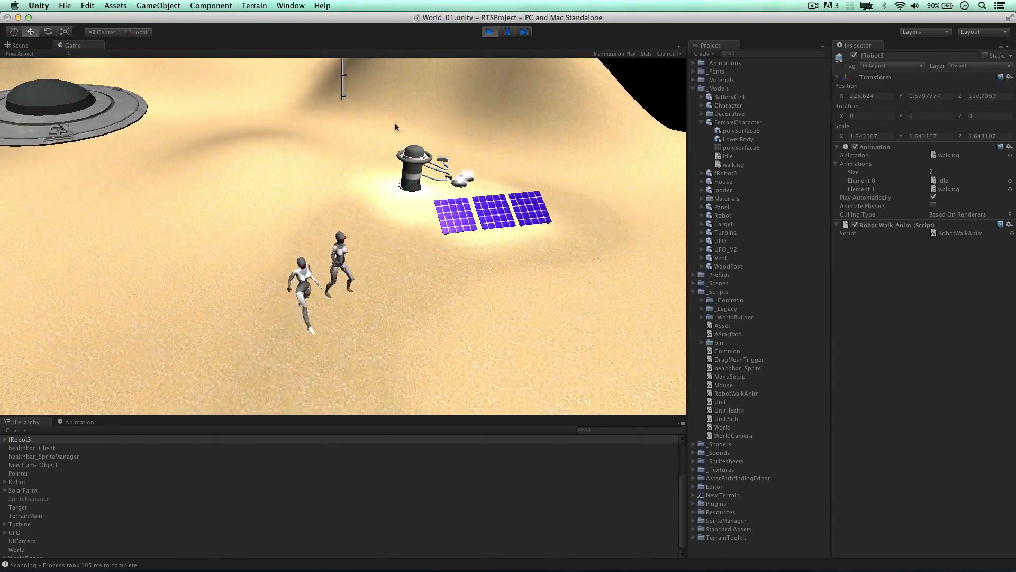